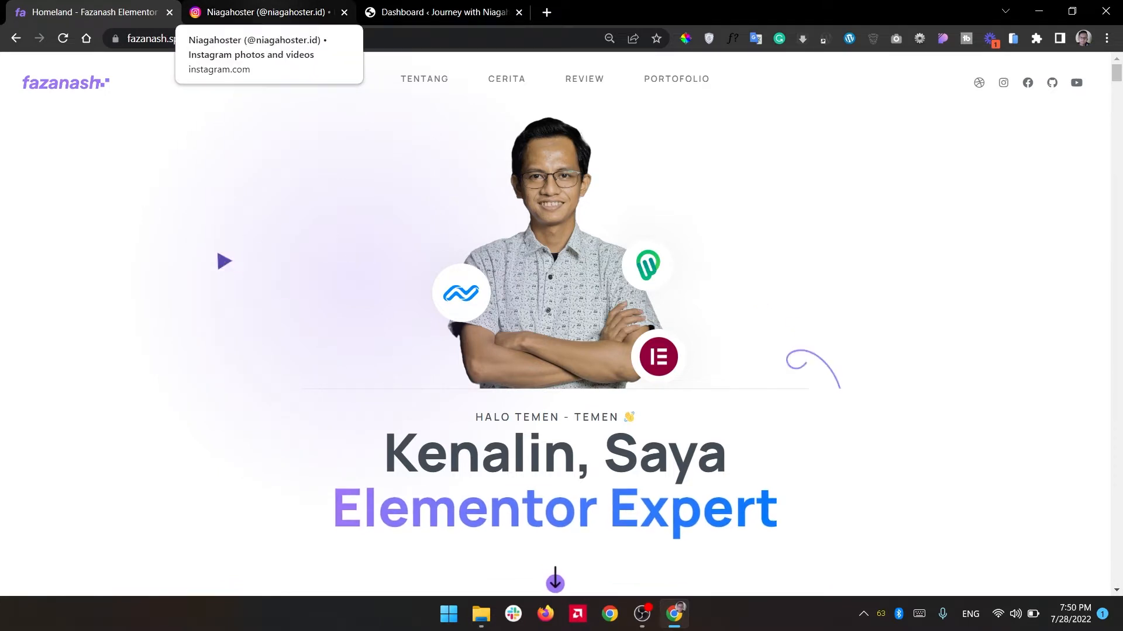
View the Niagahoster Instagram post announcing the website competition winners, and return to the fazanash.space homepage.
click(264, 11)
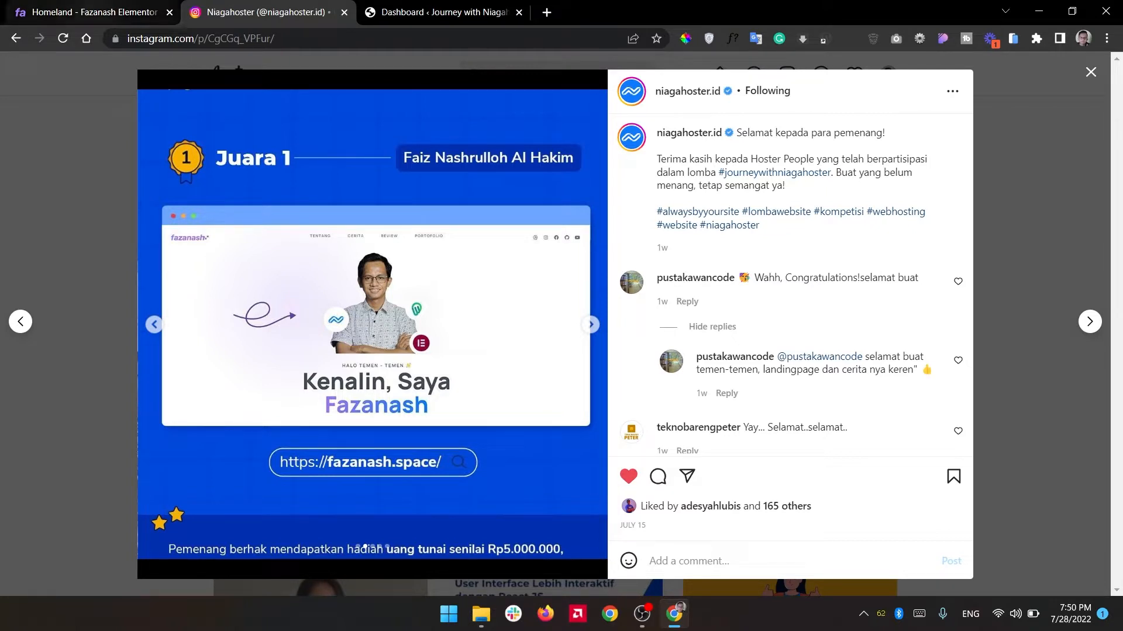
click(88, 13)
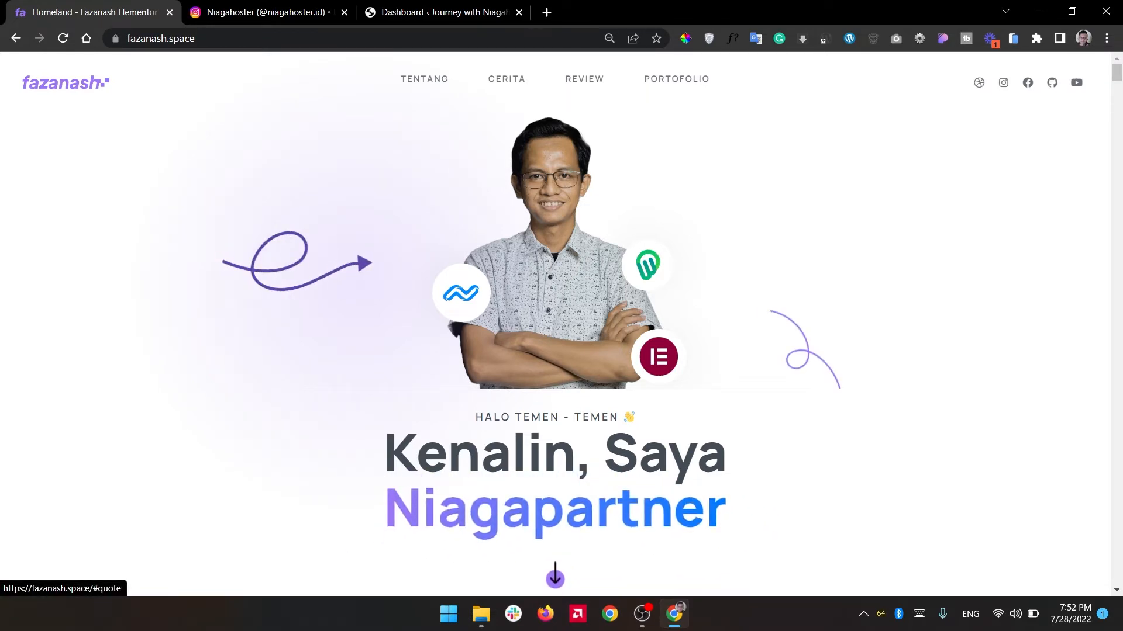
Go from the hero to the quote section and follow "Ikut Cerita Saya" to view the Rangkuman Perjalanan cards.
click(555, 576)
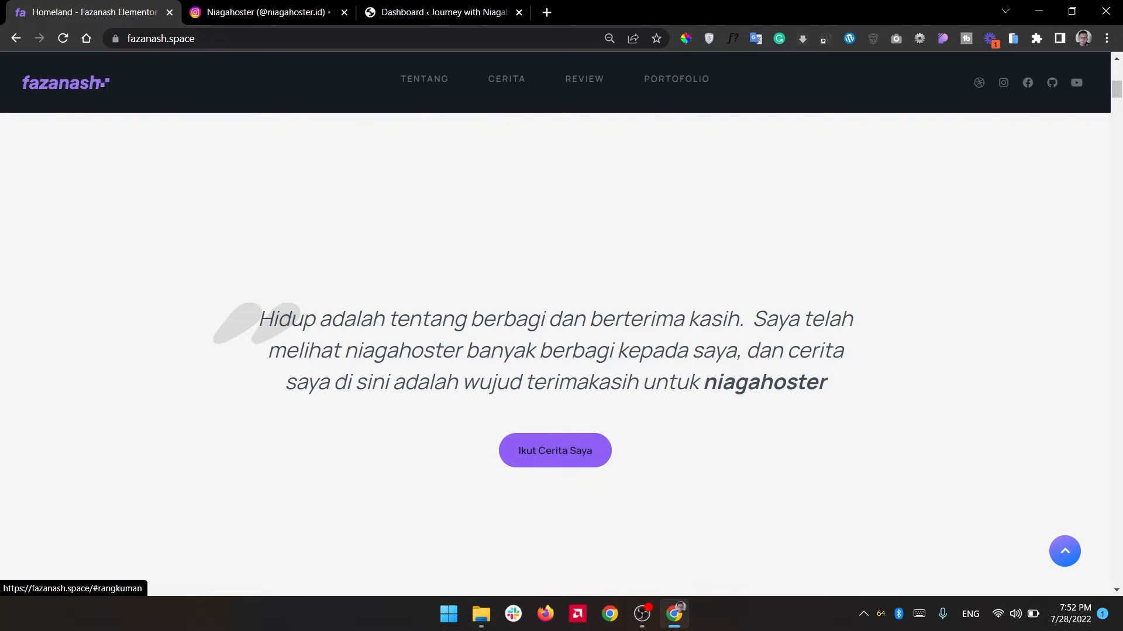
click(555, 450)
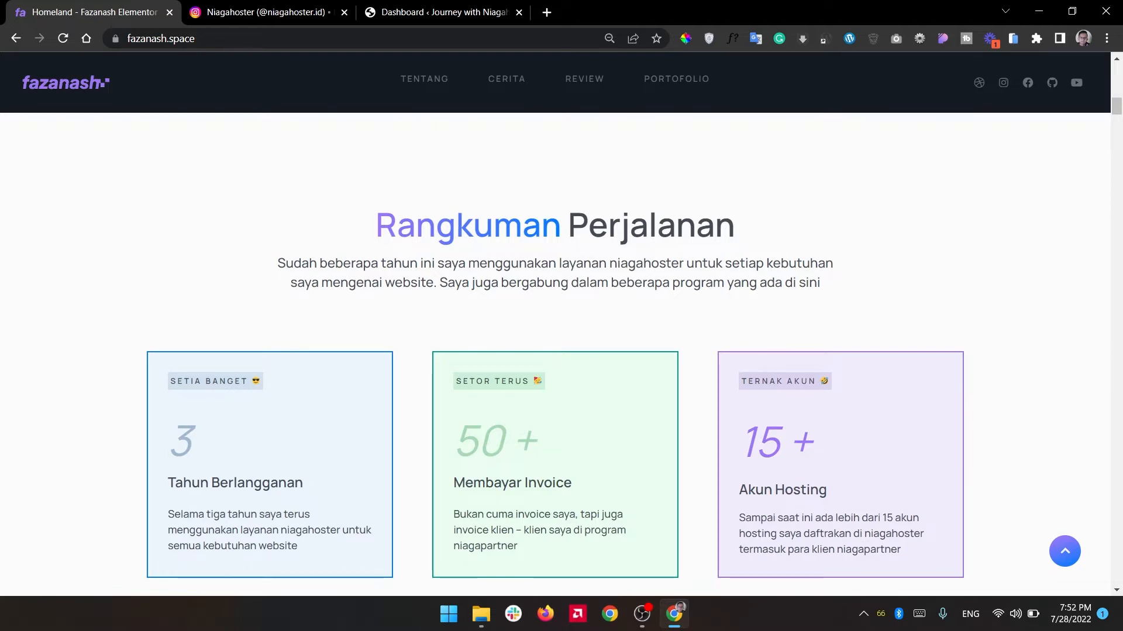
scroll(556, 351, down, 5)
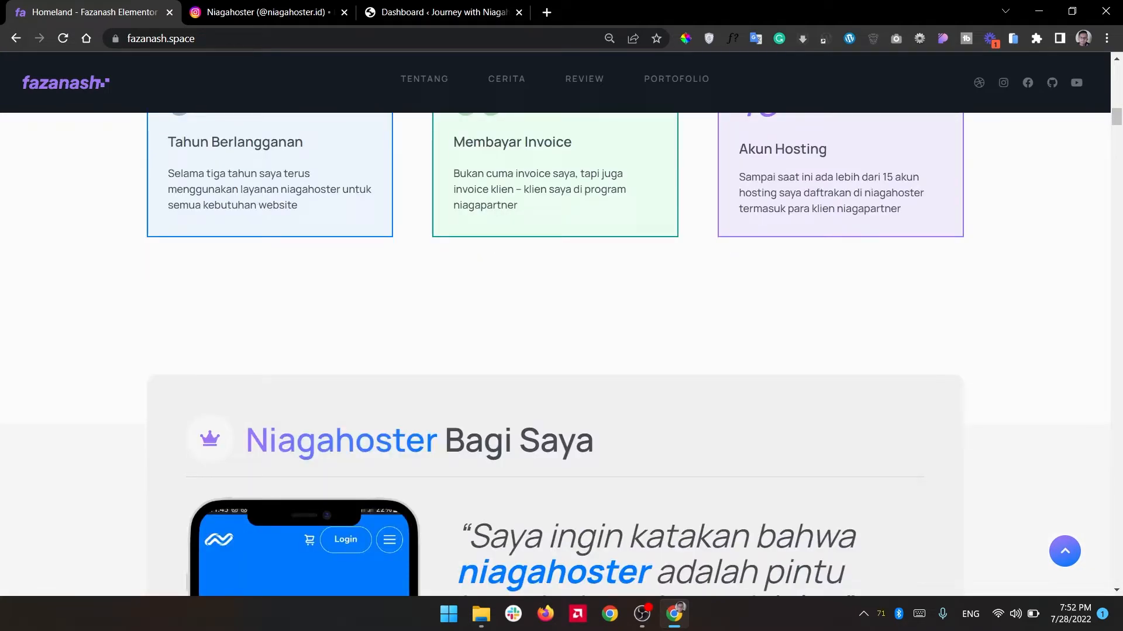
Examine the "Niagahoster Bagi Saya" section, including the phone mockup, quote and learning resource cards.
scroll(556, 351, down, 5)
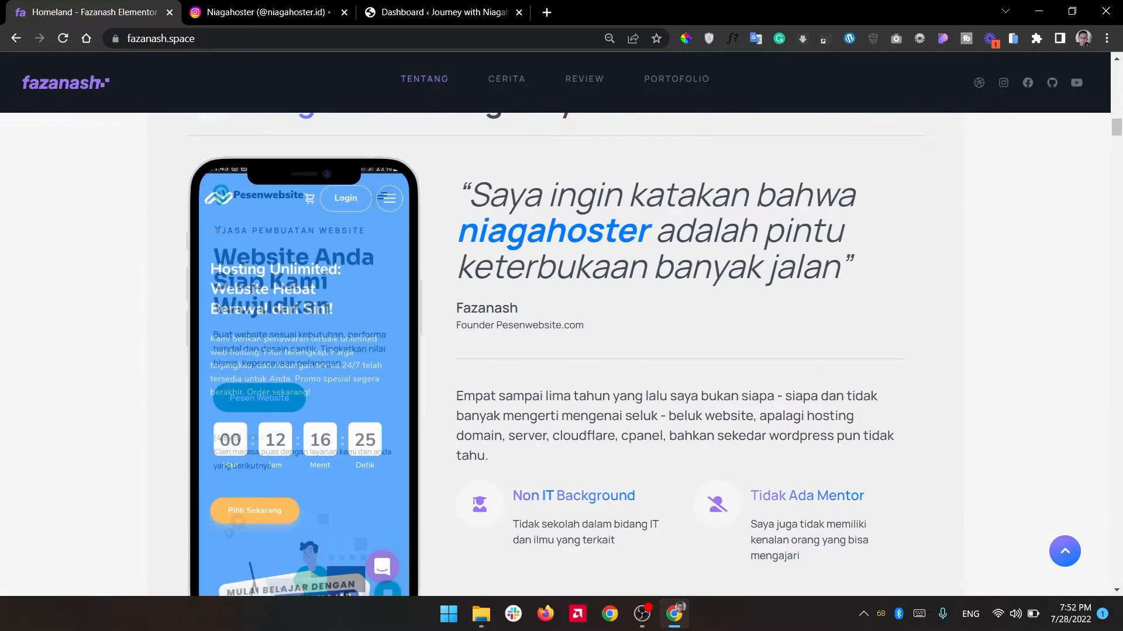
scroll(679, 351, down, 8)
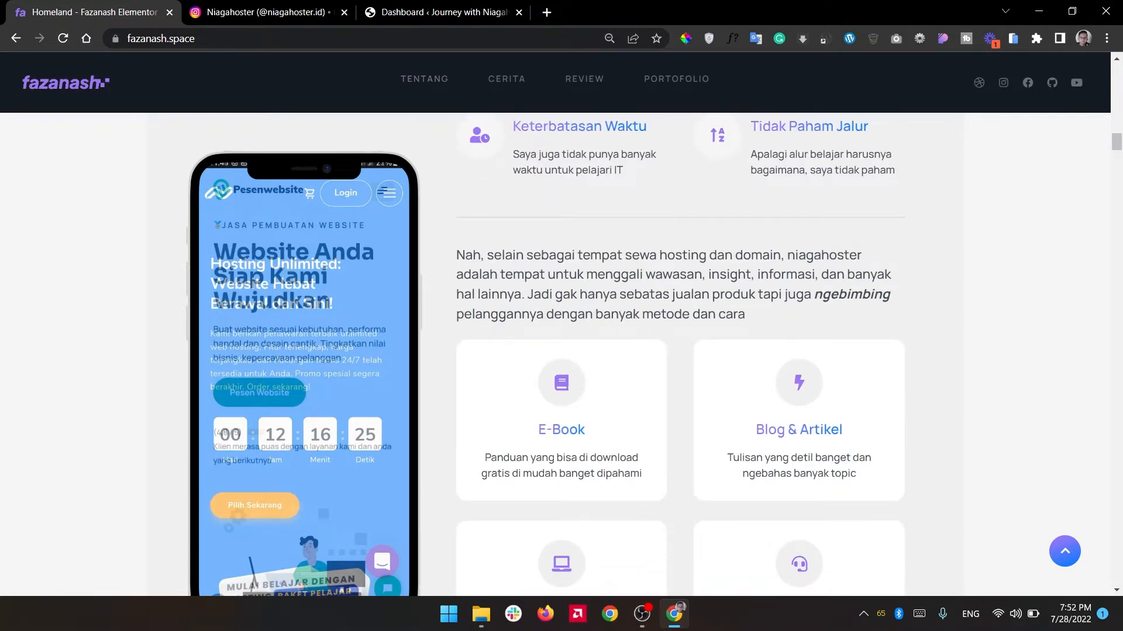
scroll(387, 579, down, 6)
scroll(555, 351, up, 3)
scroll(556, 351, down, 3)
scroll(555, 351, up, 3)
scroll(555, 351, down, 3)
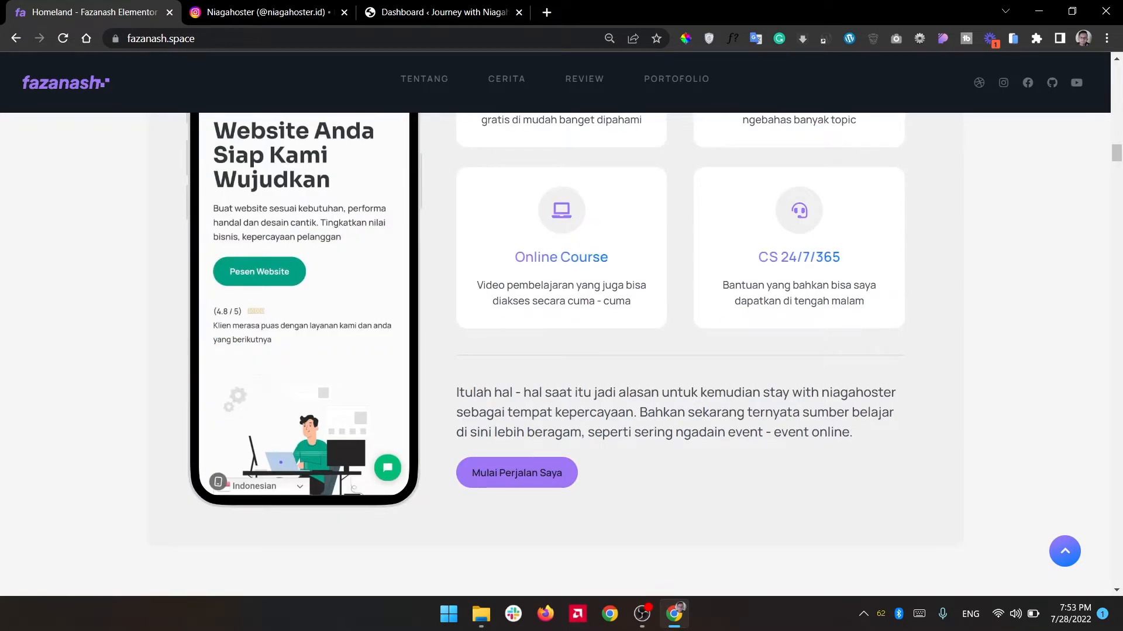
scroll(387, 576, up, 2)
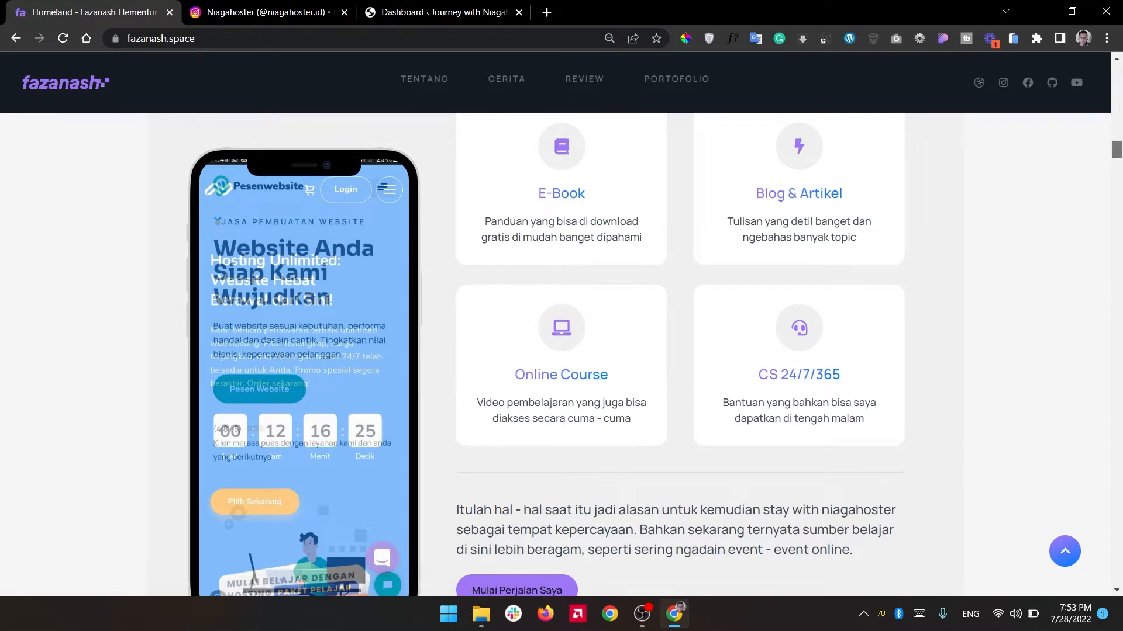
Examine the Cerita section's "Hmm, Mau Ngapain Sih?" heading, intro video and story invitation below it.
scroll(387, 575, down, 9)
scroll(708, 451, down, 4)
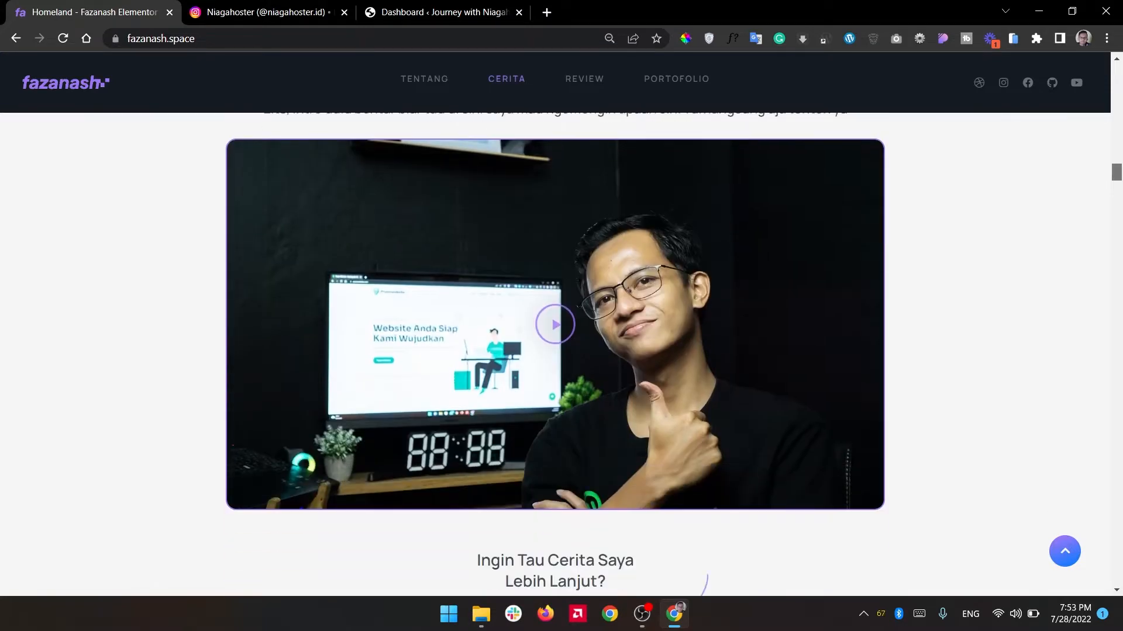
scroll(708, 451, up, 5)
scroll(555, 355, down, 3)
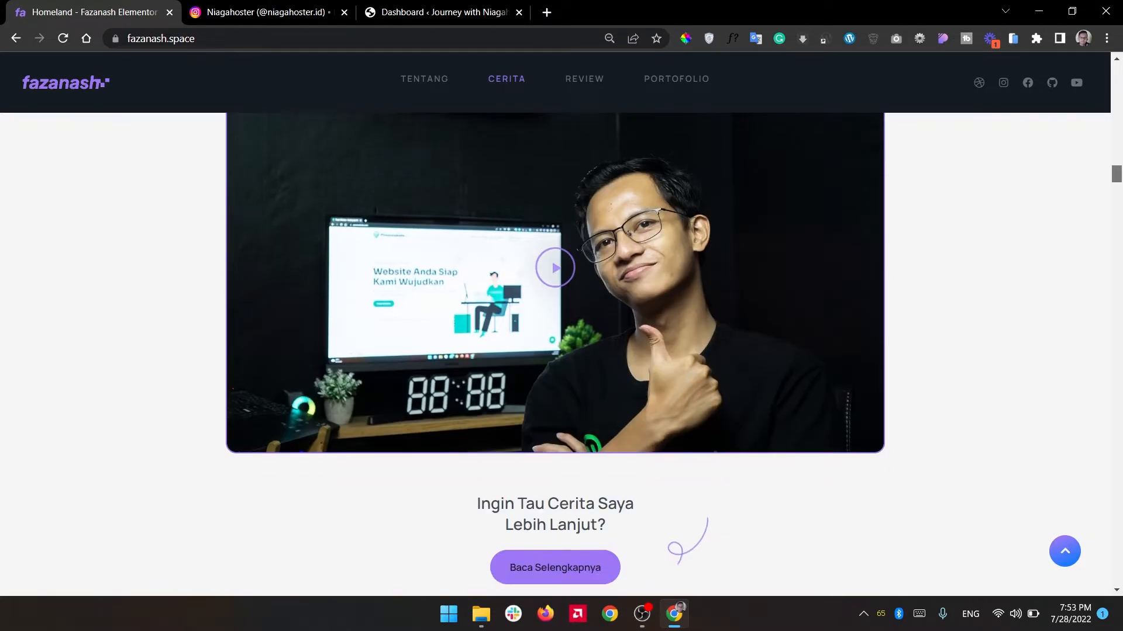
scroll(555, 354, up, 2)
scroll(555, 355, up, 2)
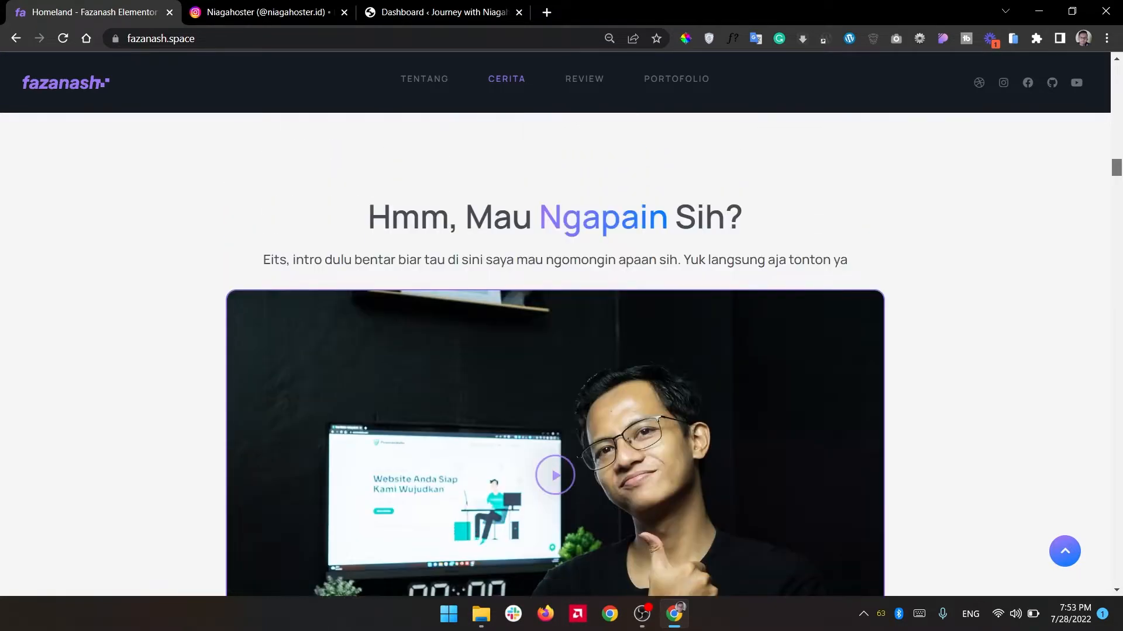
scroll(555, 355, down, 5)
scroll(555, 355, up, 2)
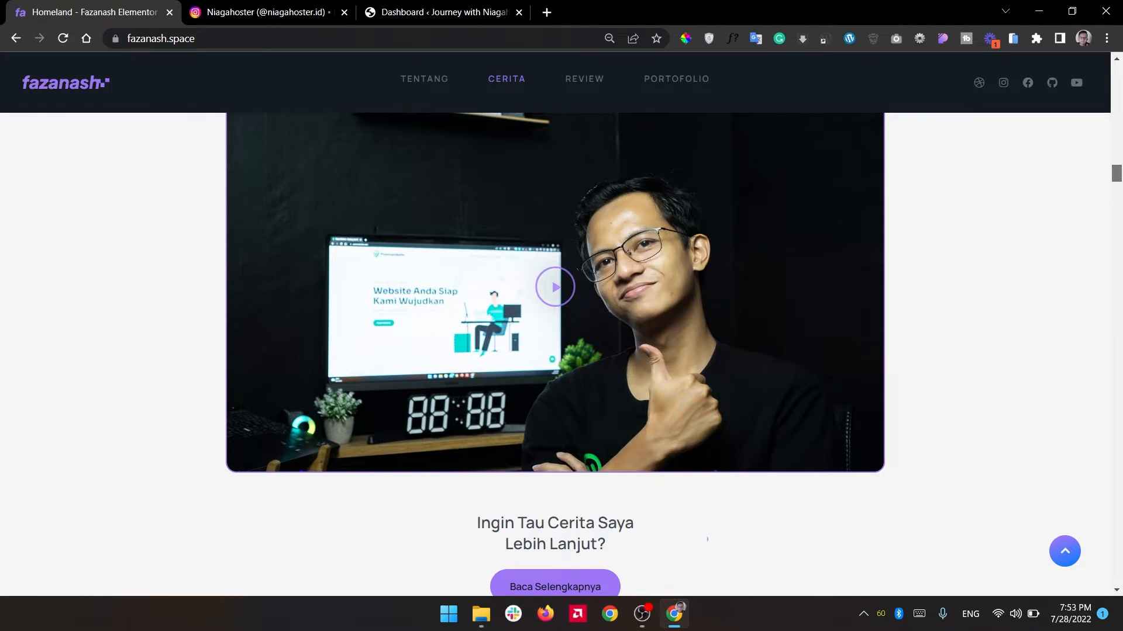
scroll(554, 354, up, 2)
scroll(555, 355, down, 1)
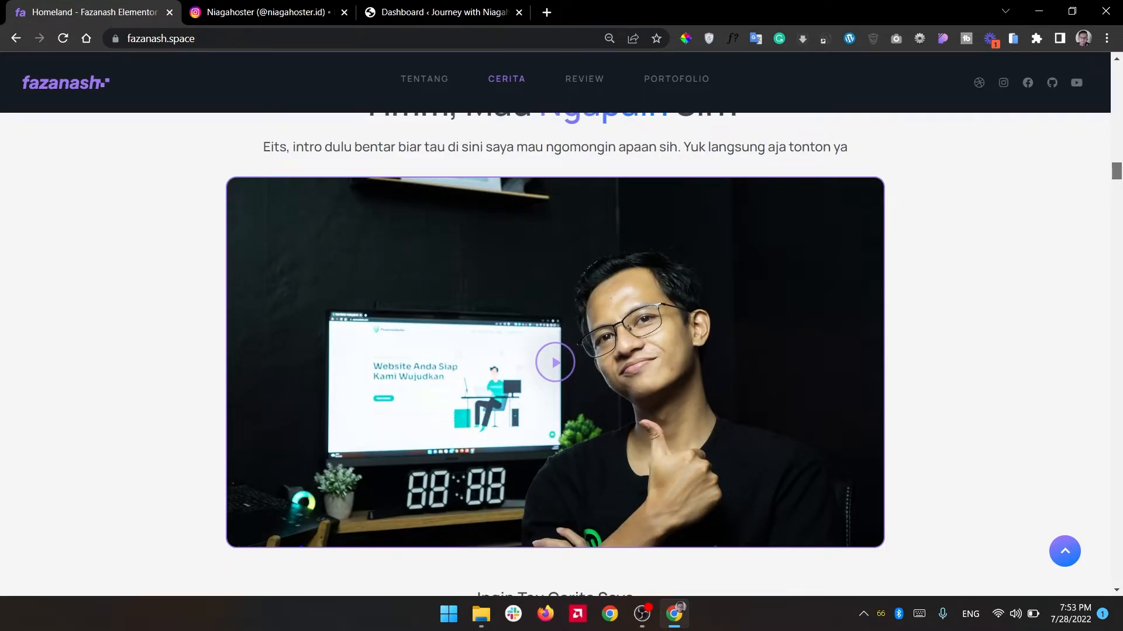
scroll(555, 354, down, 1)
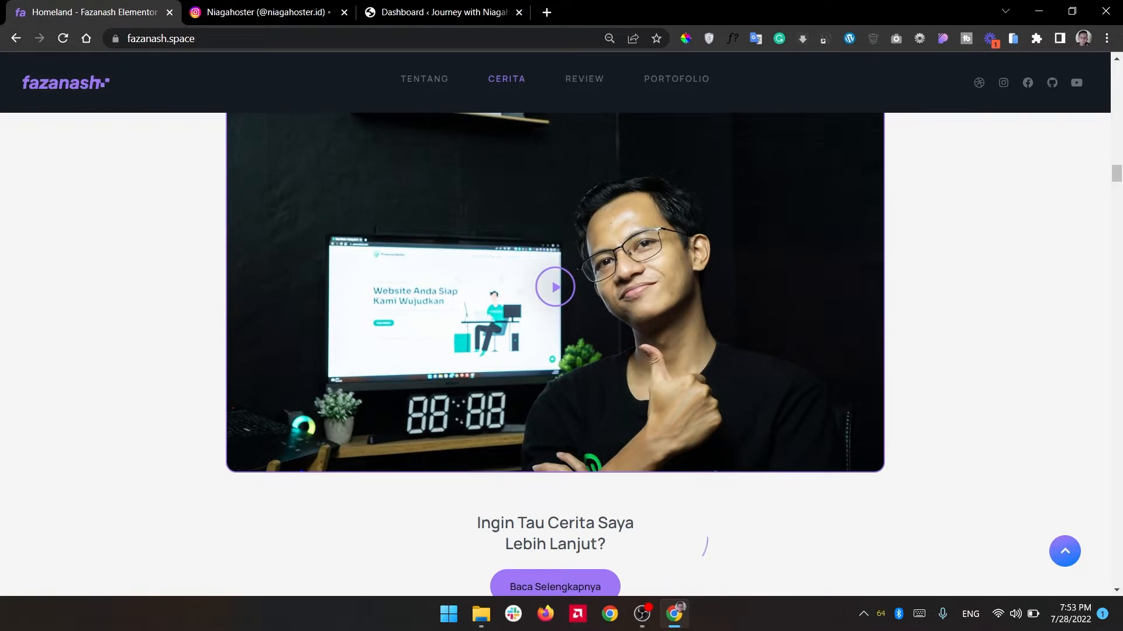
Examine the "Mengubah Hobi Jadi Jalan Rejeki" timeline, covering the 2019 and 2020 entries.
scroll(555, 354, down, 12)
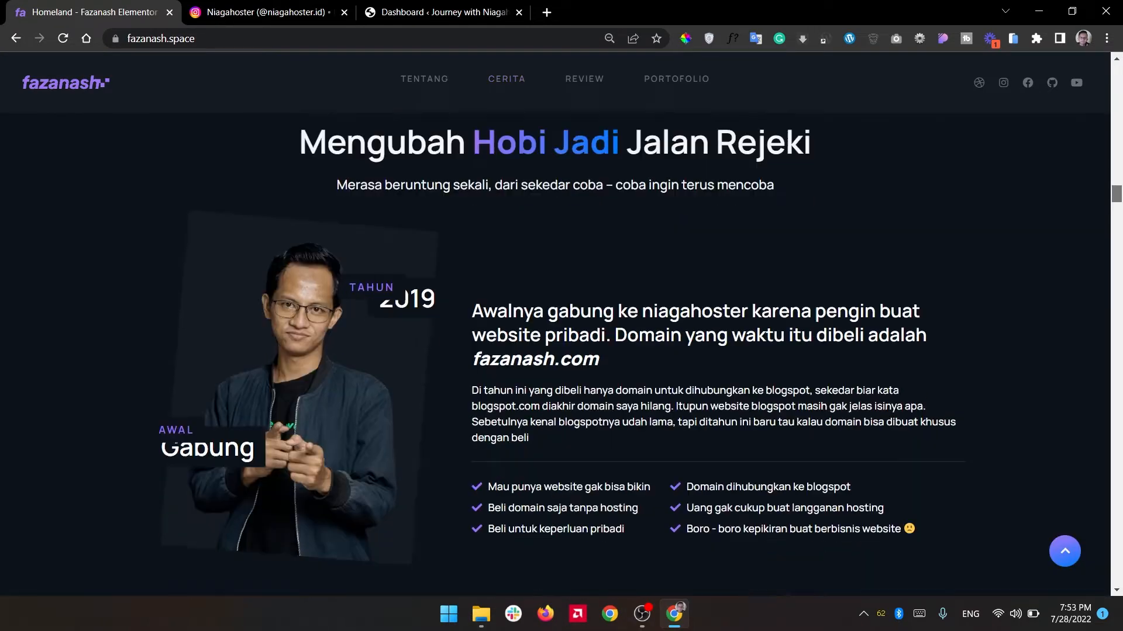
scroll(555, 354, down, 1)
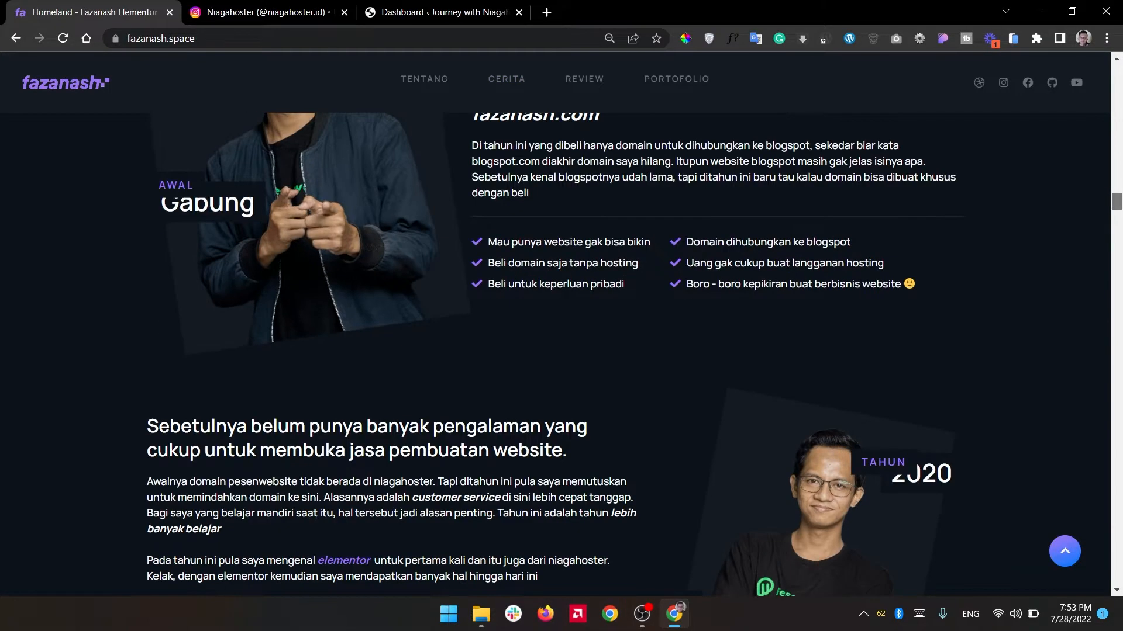
scroll(555, 354, down, 1)
scroll(555, 354, up, 4)
scroll(555, 354, down, 2)
scroll(554, 354, up, 4)
drag(473, 292, 619, 321)
click(619, 321)
scroll(620, 321, down, 5)
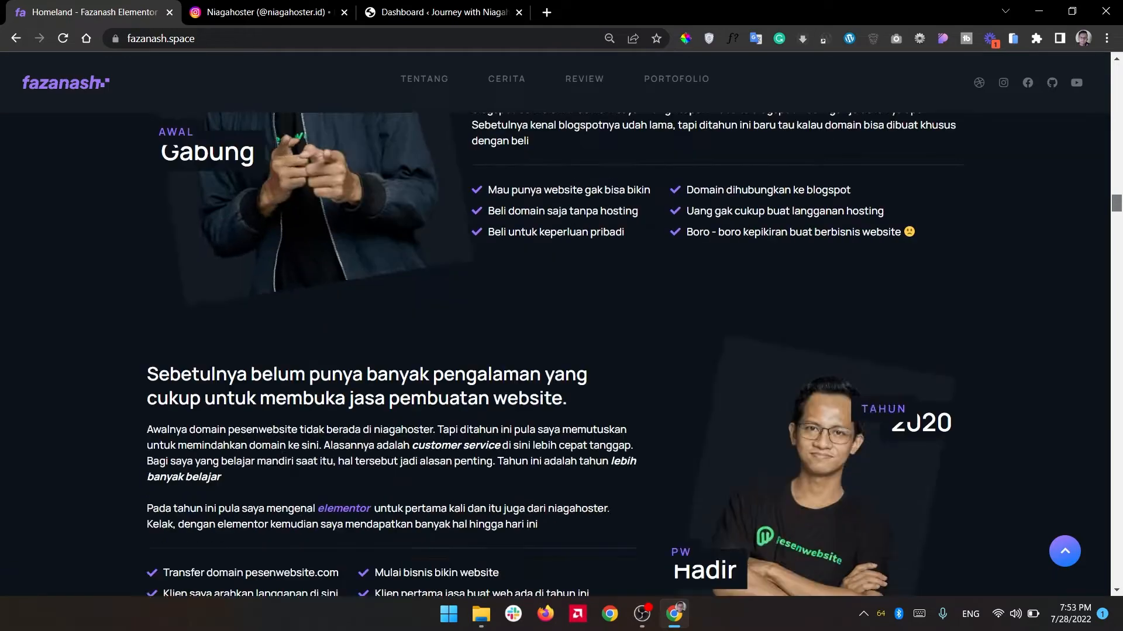
Examine the "In Collaboration With Niagahoster" section and the Pesenwebsite page shown in its browser mockup.
scroll(555, 354, down, 13)
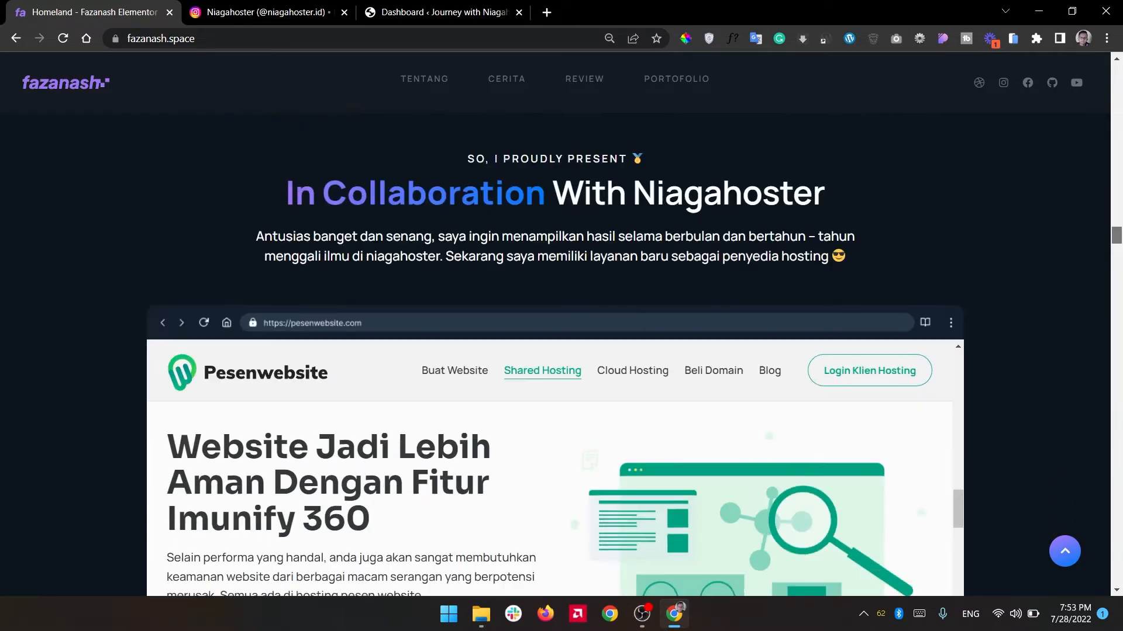
scroll(555, 354, down, 3)
scroll(555, 355, up, 5)
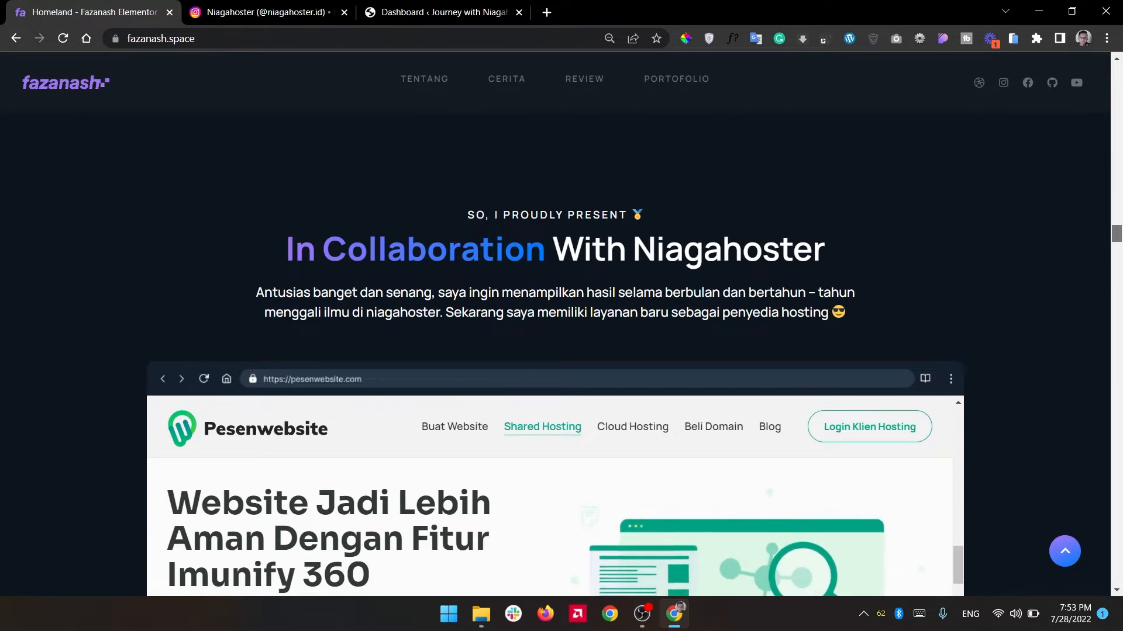
scroll(555, 412, down, 2)
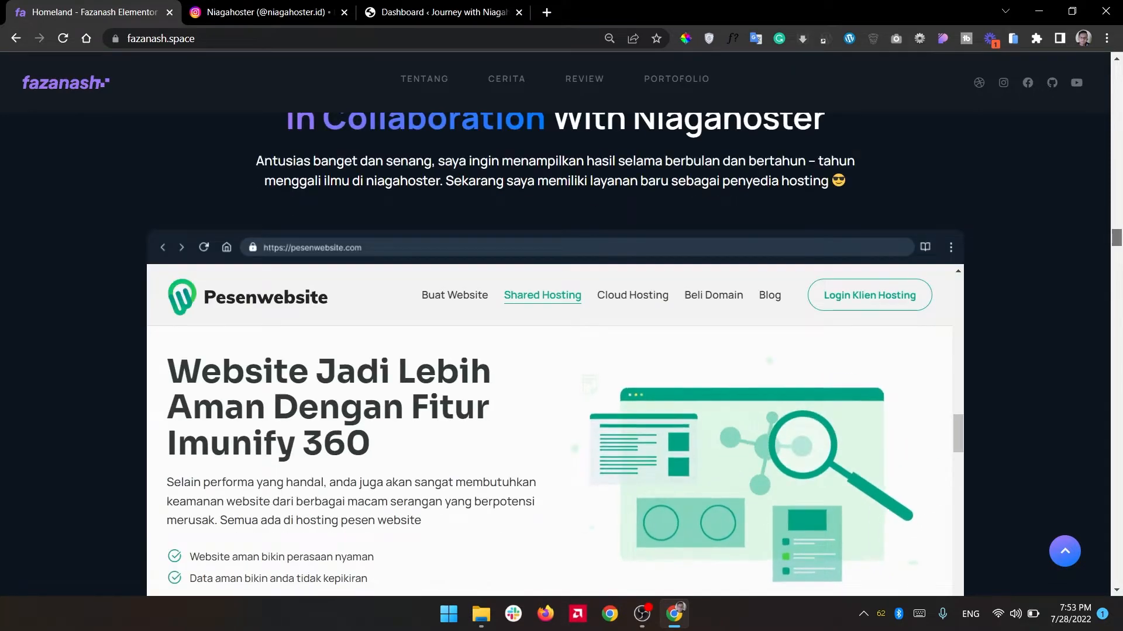
scroll(554, 354, up, 2)
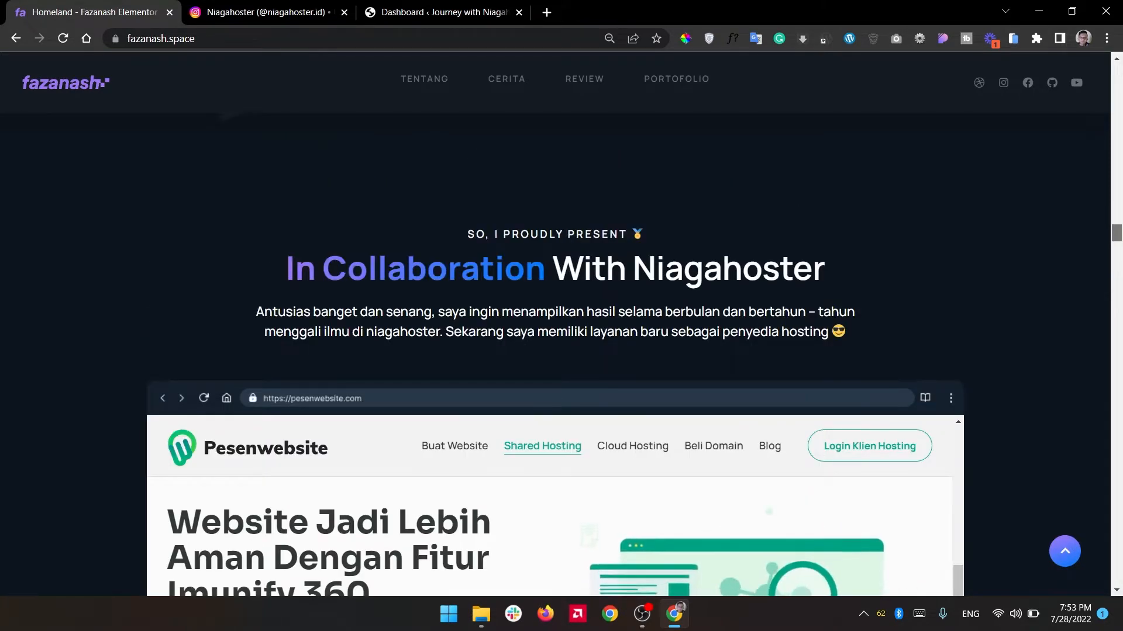
scroll(554, 354, down, 2)
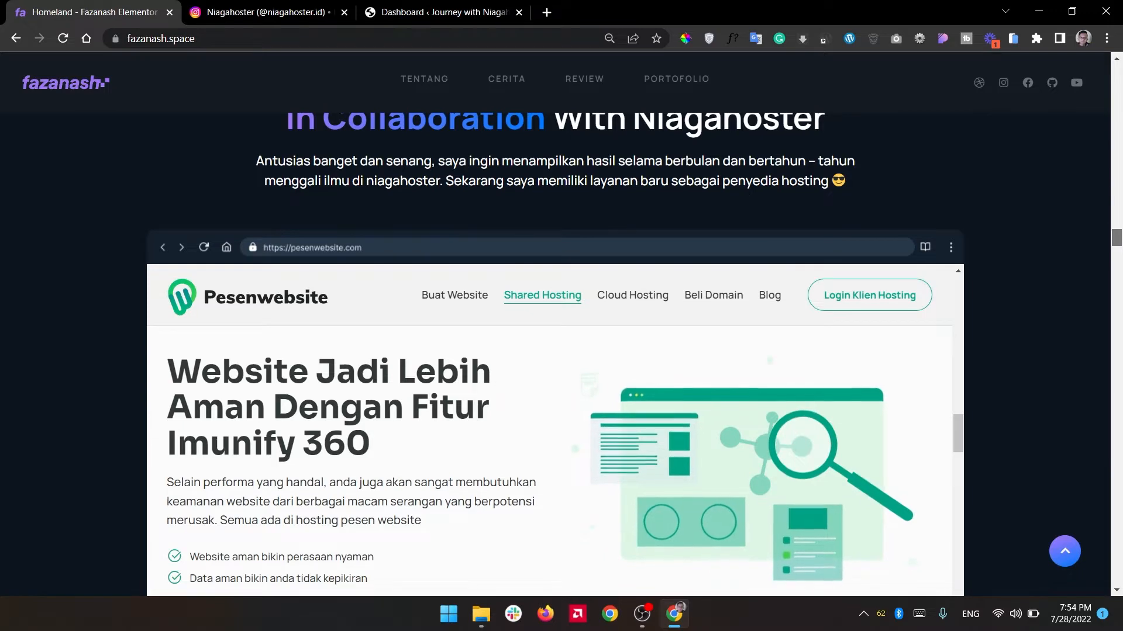
scroll(555, 355, down, 3)
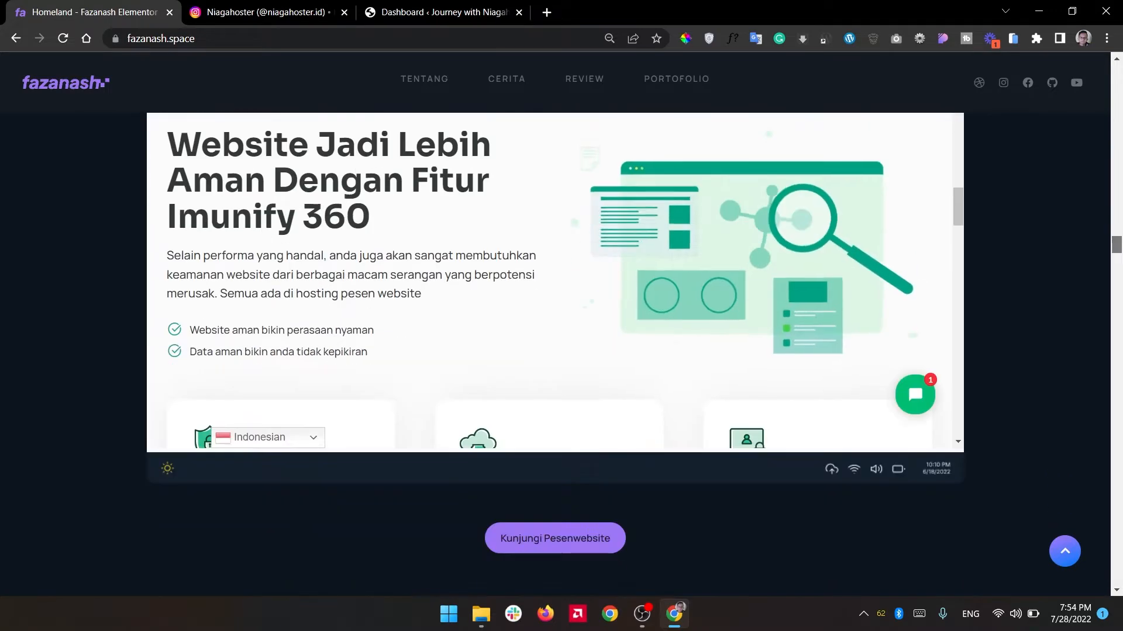
scroll(555, 327, up, 4)
scroll(555, 328, down, 3)
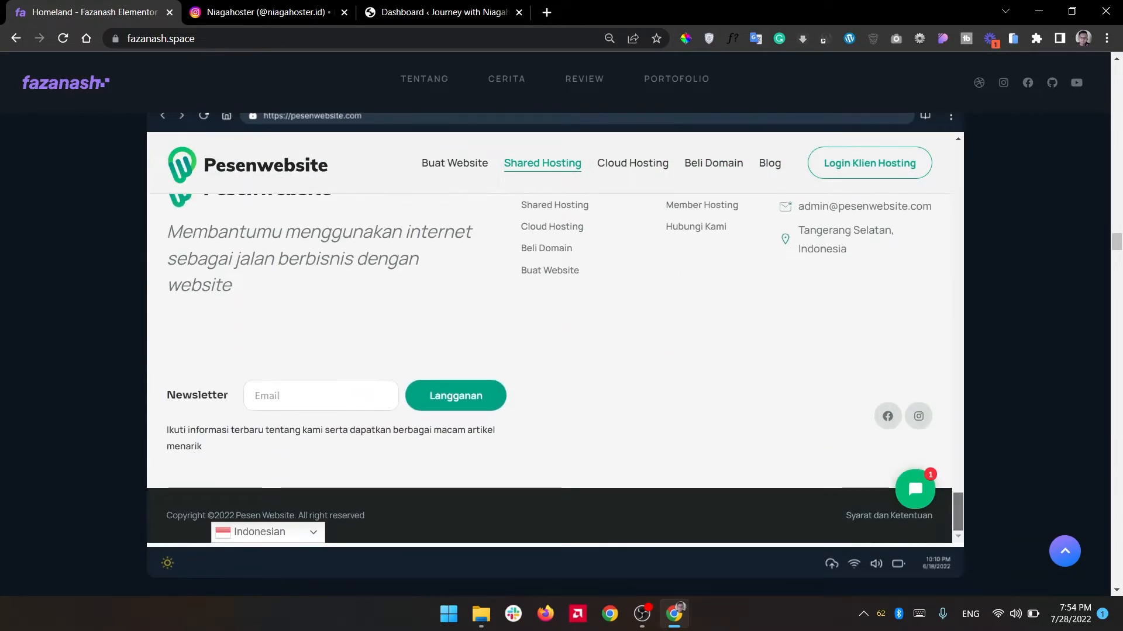
Look through the "Bukan Sekedar Review Biasa" section, from Customer Care and Niagapoint to the hosting features, domains and VPS note.
scroll(562, 351, down, 15)
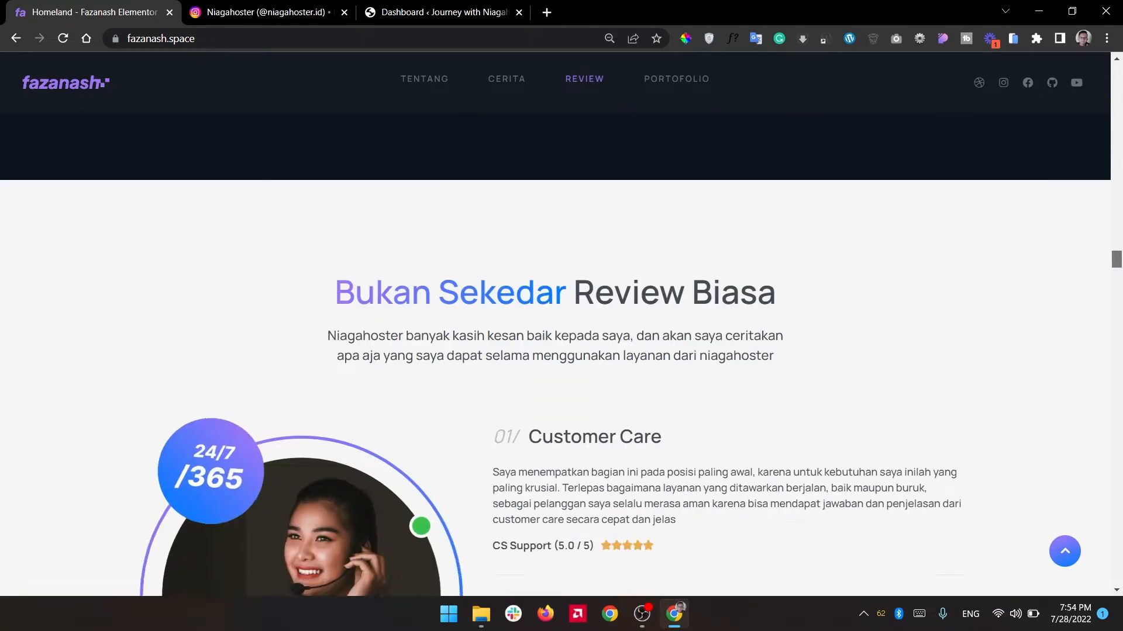
scroll(561, 351, down, 15)
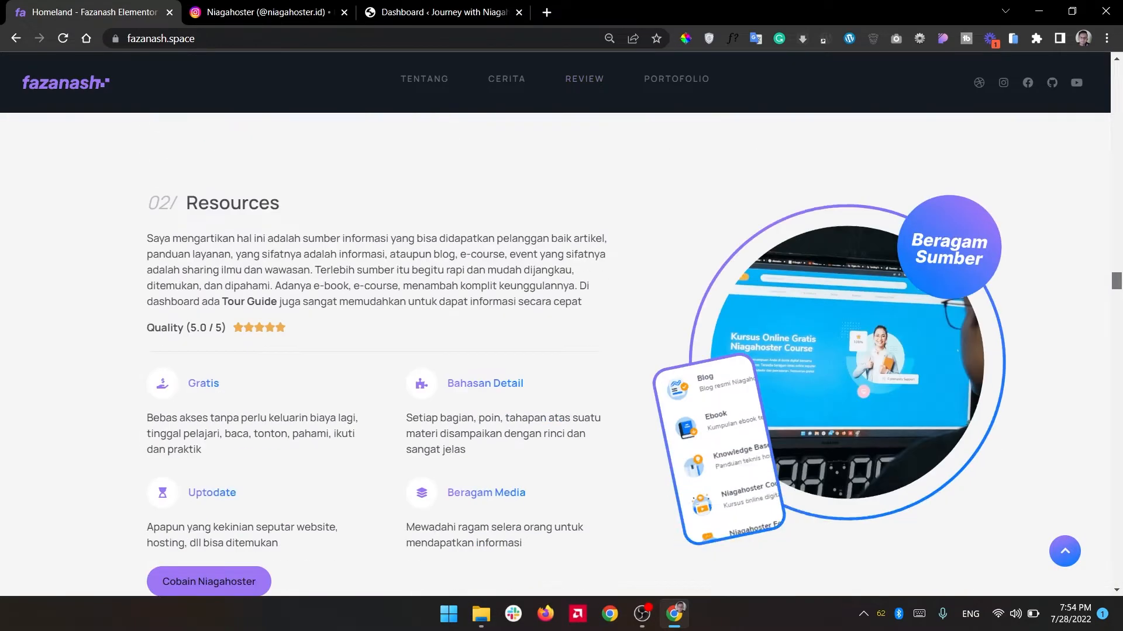
scroll(562, 351, down, 15)
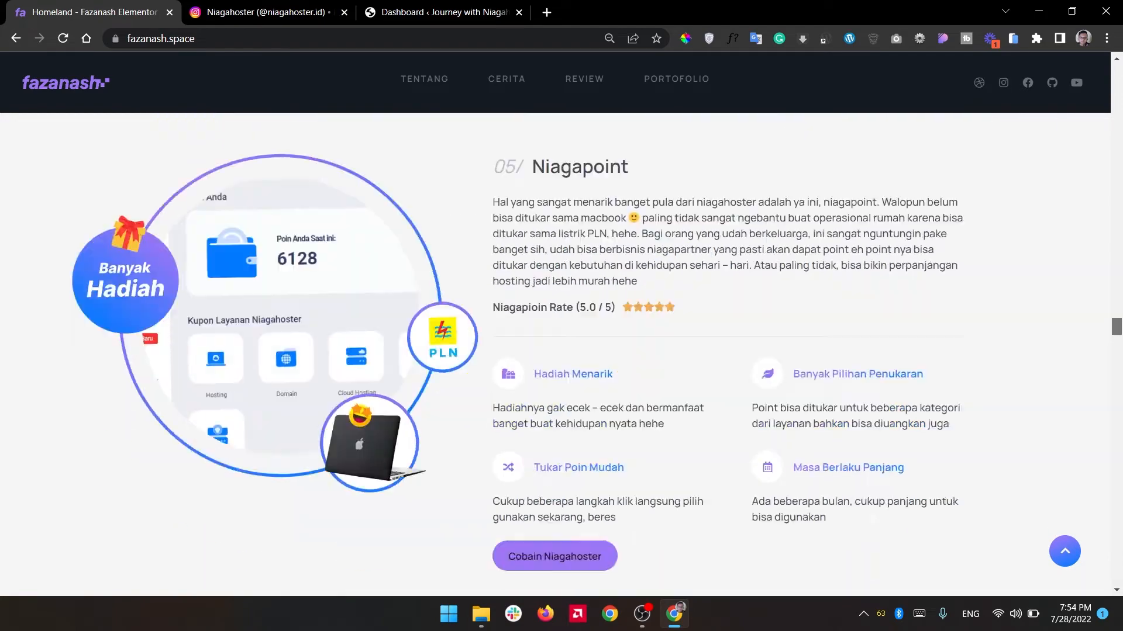
scroll(562, 350, down, 15)
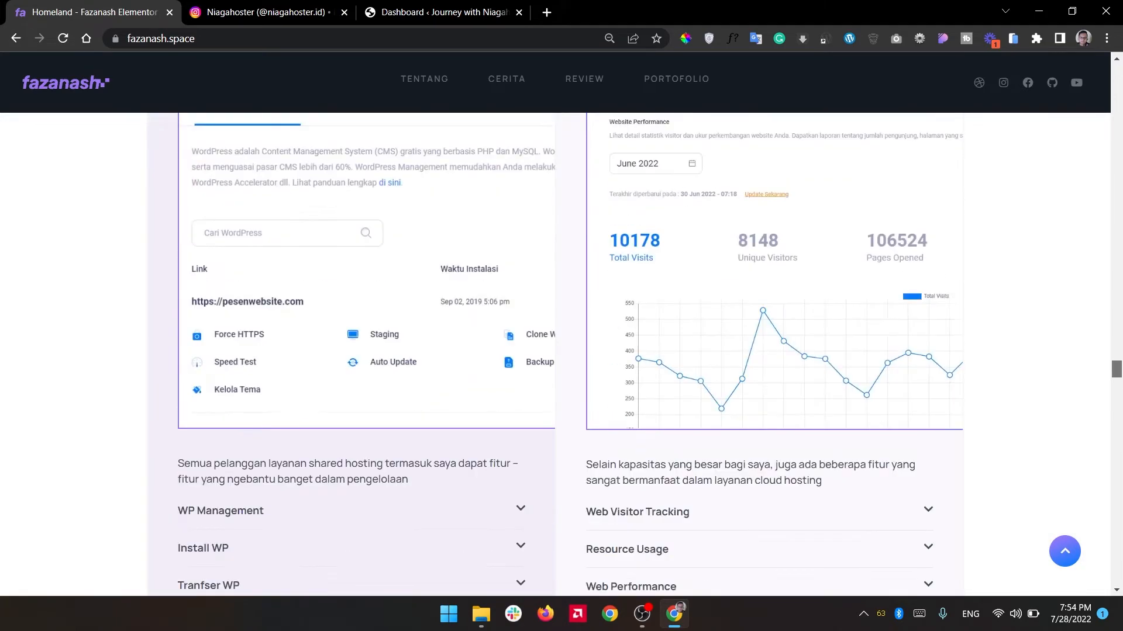
scroll(561, 351, down, 12)
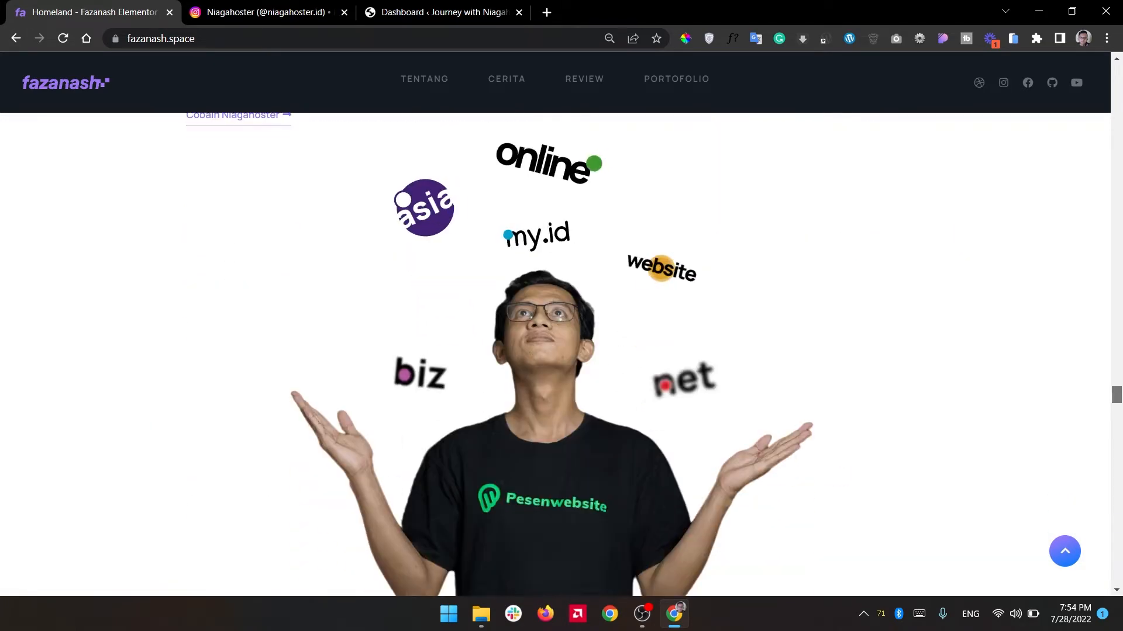
scroll(561, 350, down, 14)
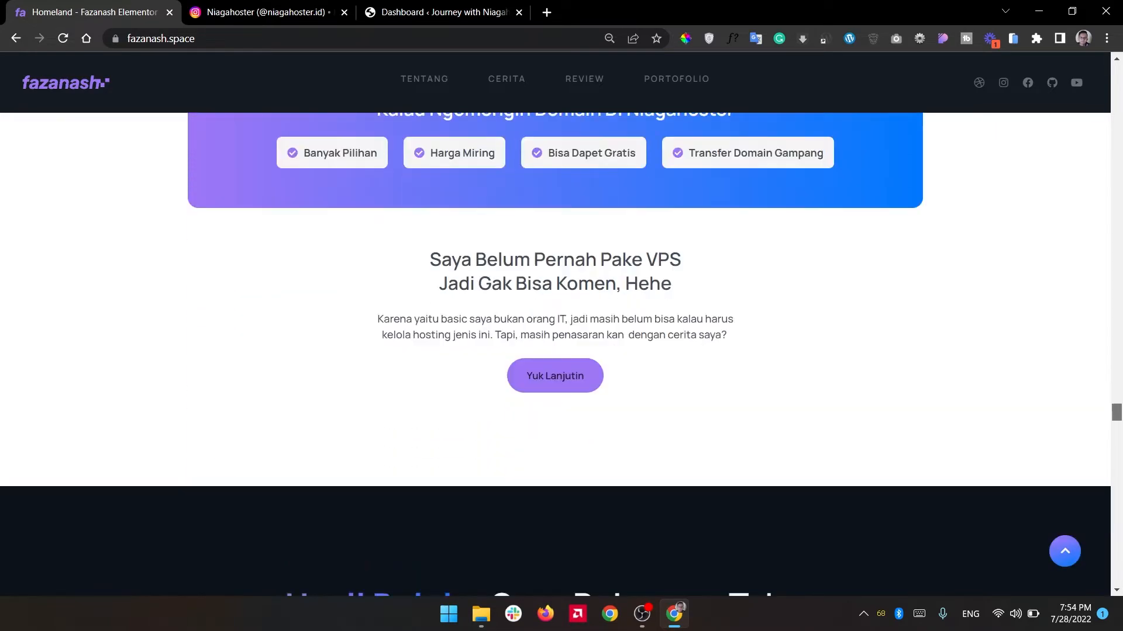
Look through the portfolio projects, from Indonesia Magenta to the Feyshana, Sepiring HTML and Toekang HTML templates.
scroll(561, 351, down, 20)
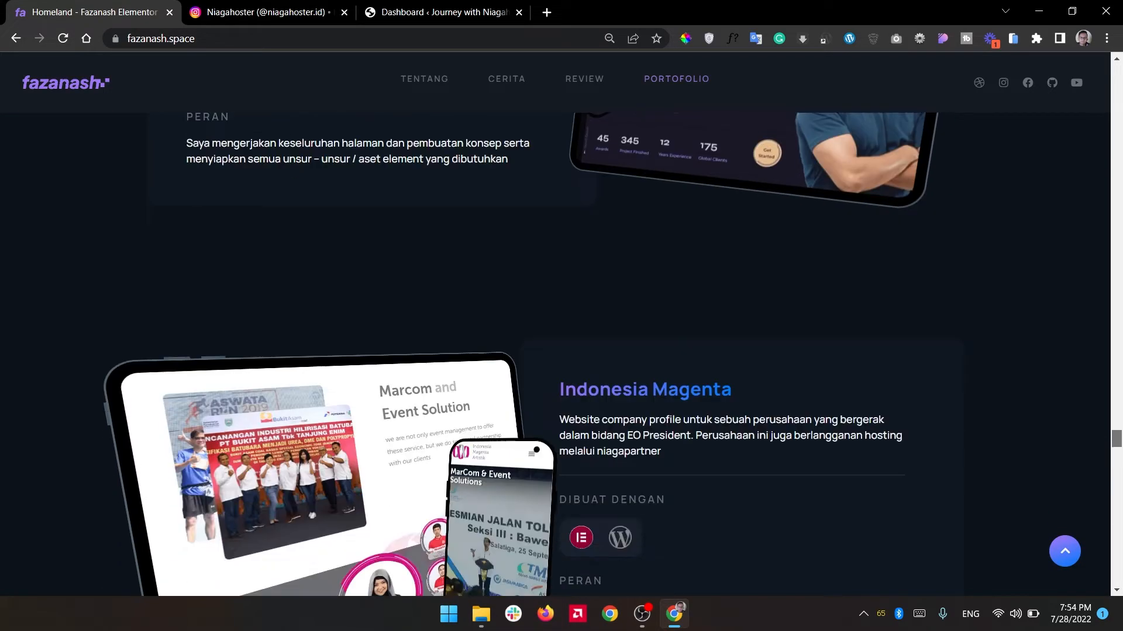
scroll(561, 350, down, 15)
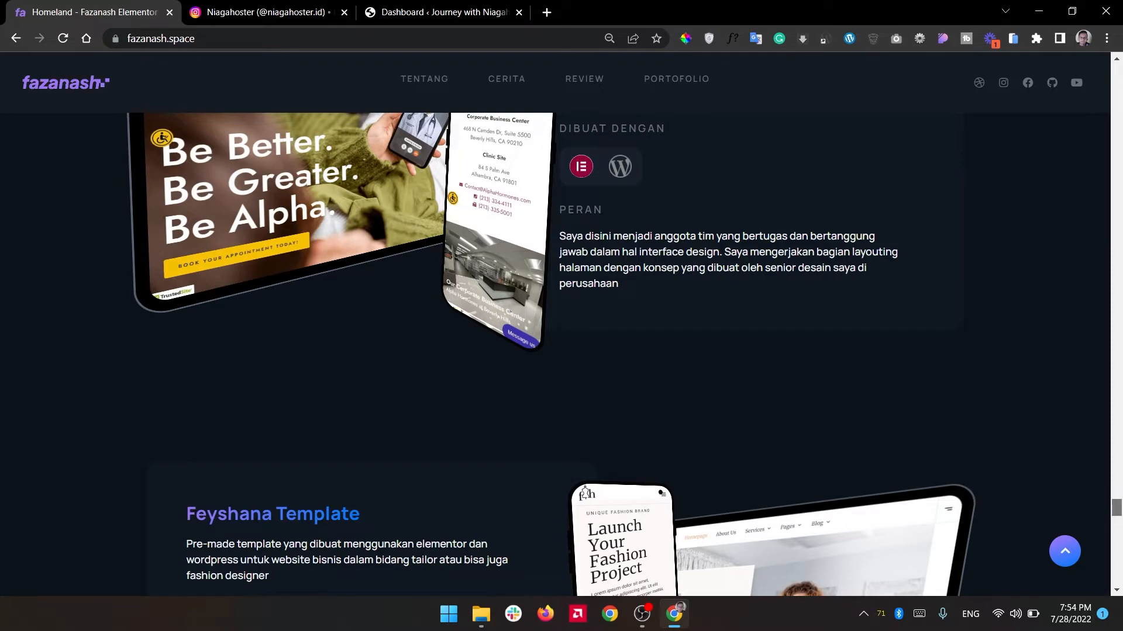
scroll(561, 351, down, 10)
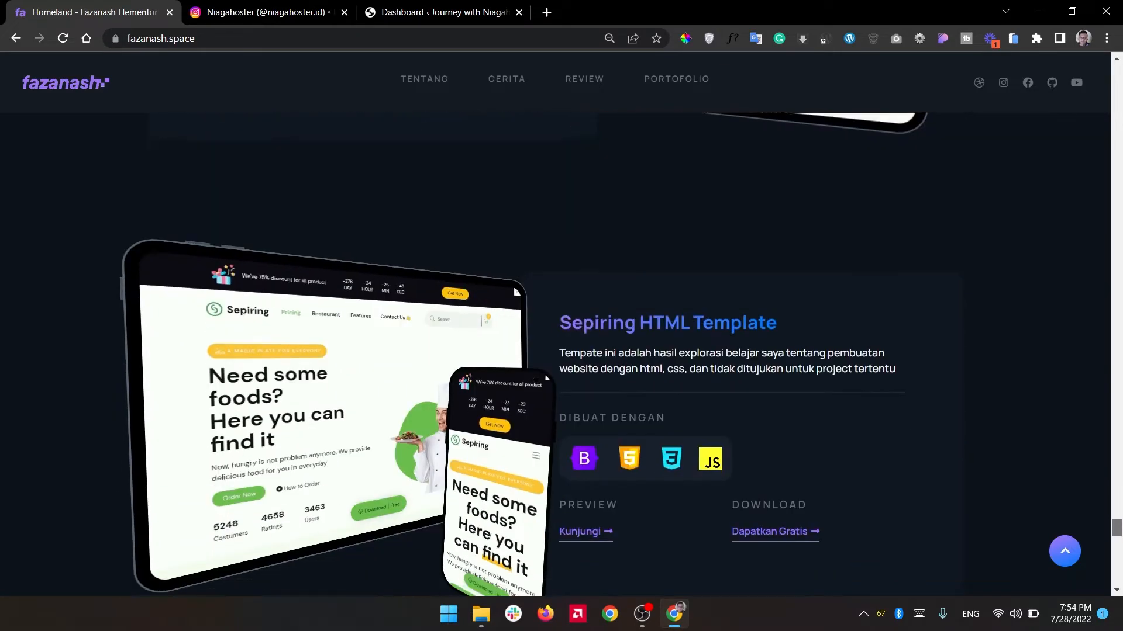
scroll(562, 351, down, 3)
scroll(561, 351, down, 10)
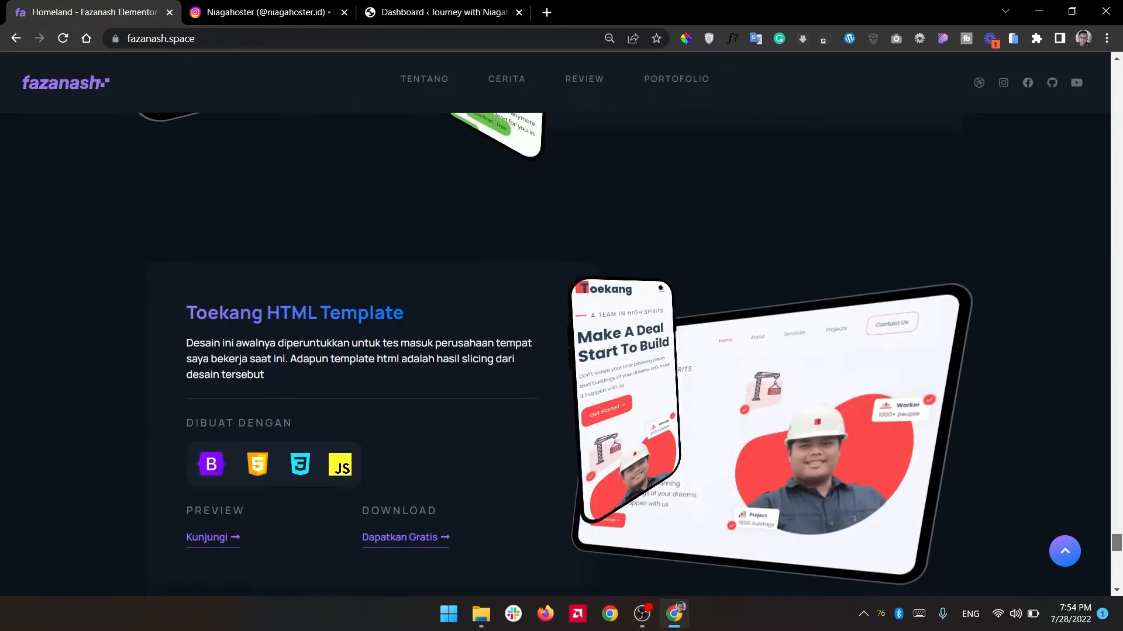
View the closing "Salam #Hosterpeople" footer section, and return to the beginning of the landing page.
scroll(562, 351, down, 12)
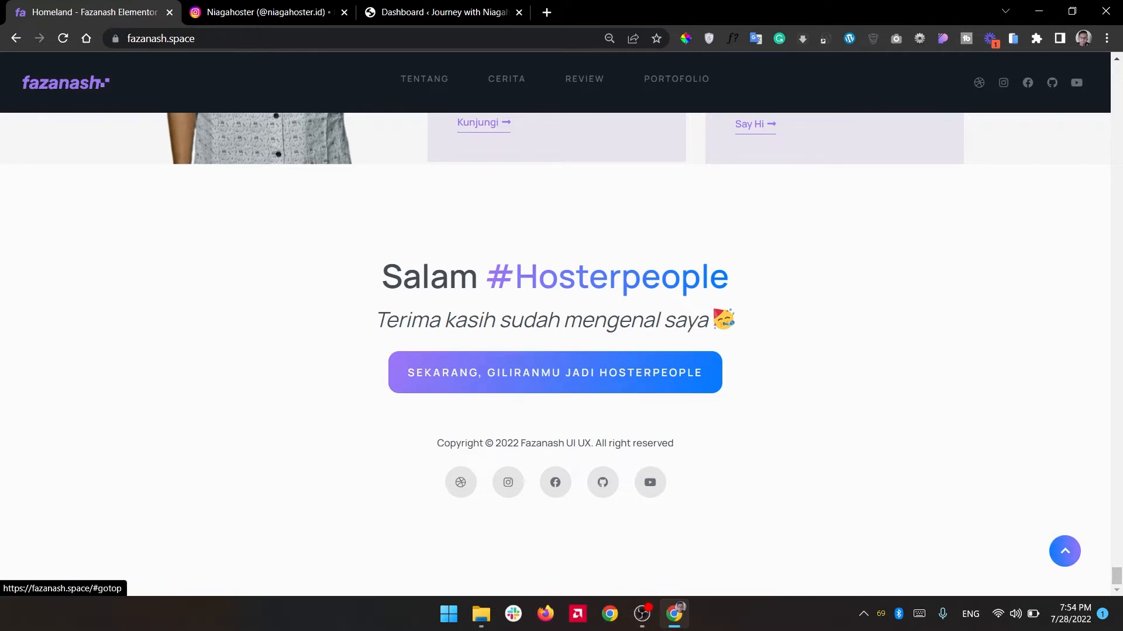
click(1065, 551)
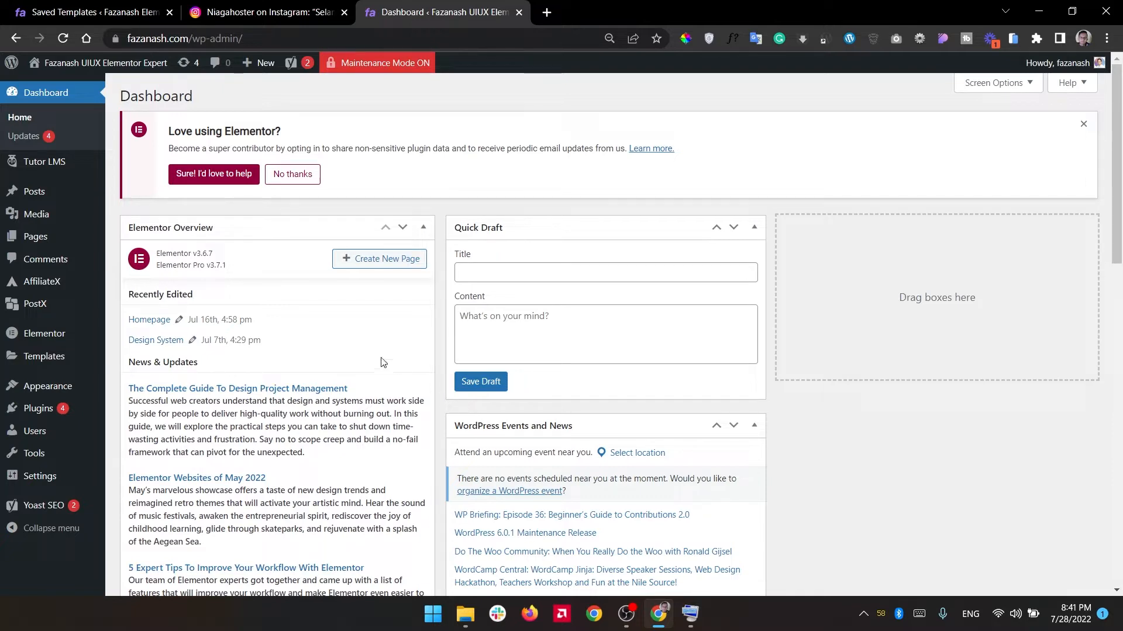
Start a template kit import from Elementor's Import / Export Kit tools, dismissing the "Love using Elementor?" notice.
mouse_move(87, 333)
mouse_move(52, 342)
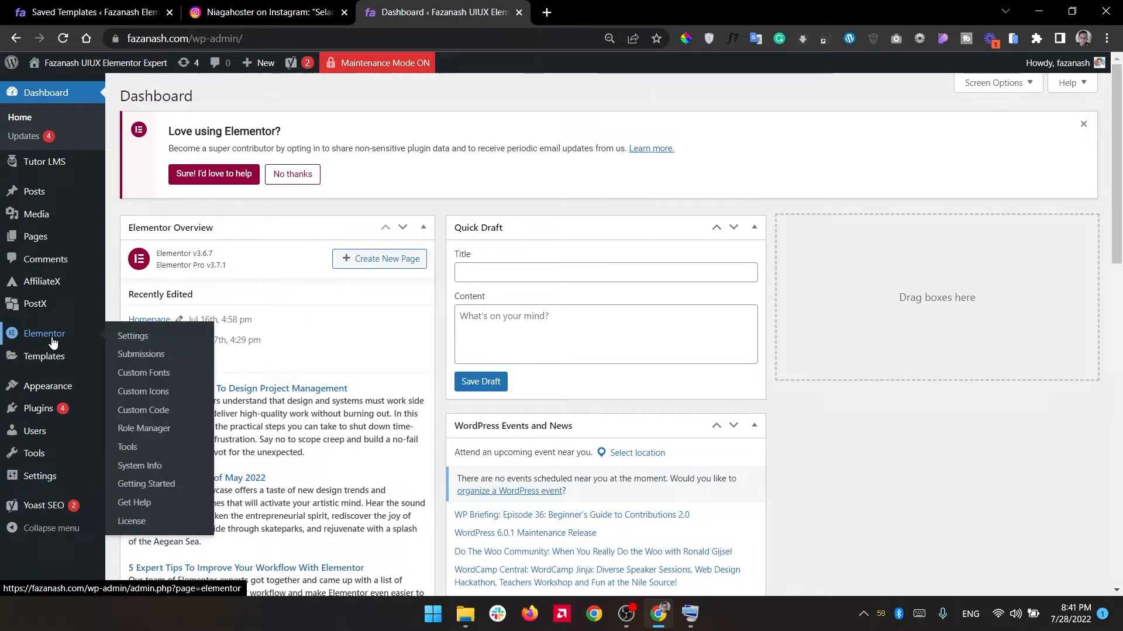
click(129, 452)
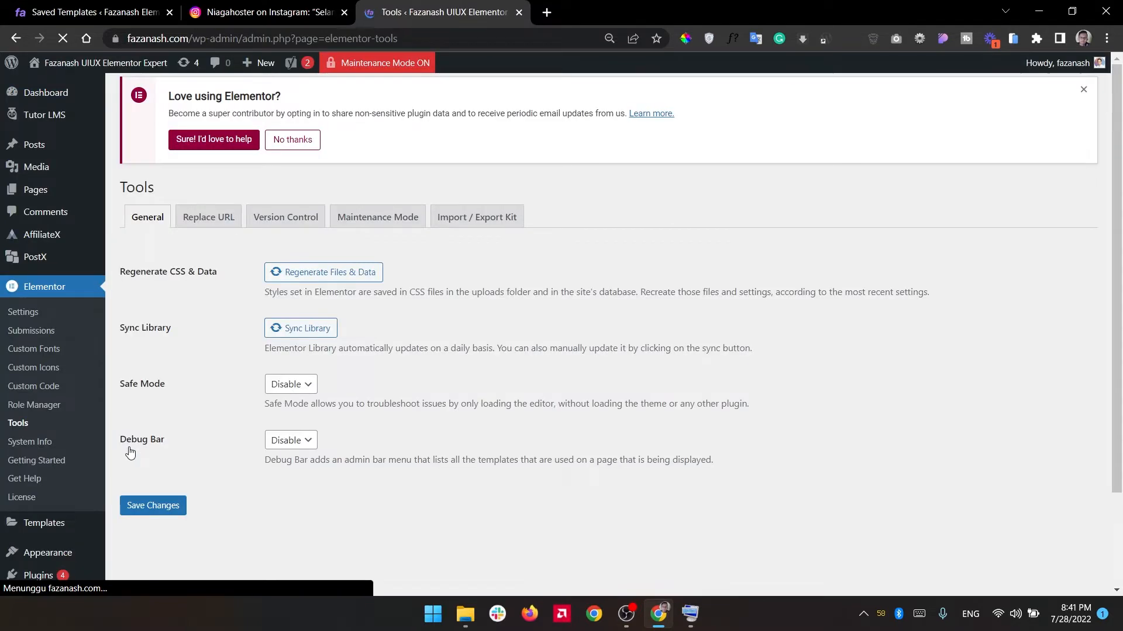
click(1083, 136)
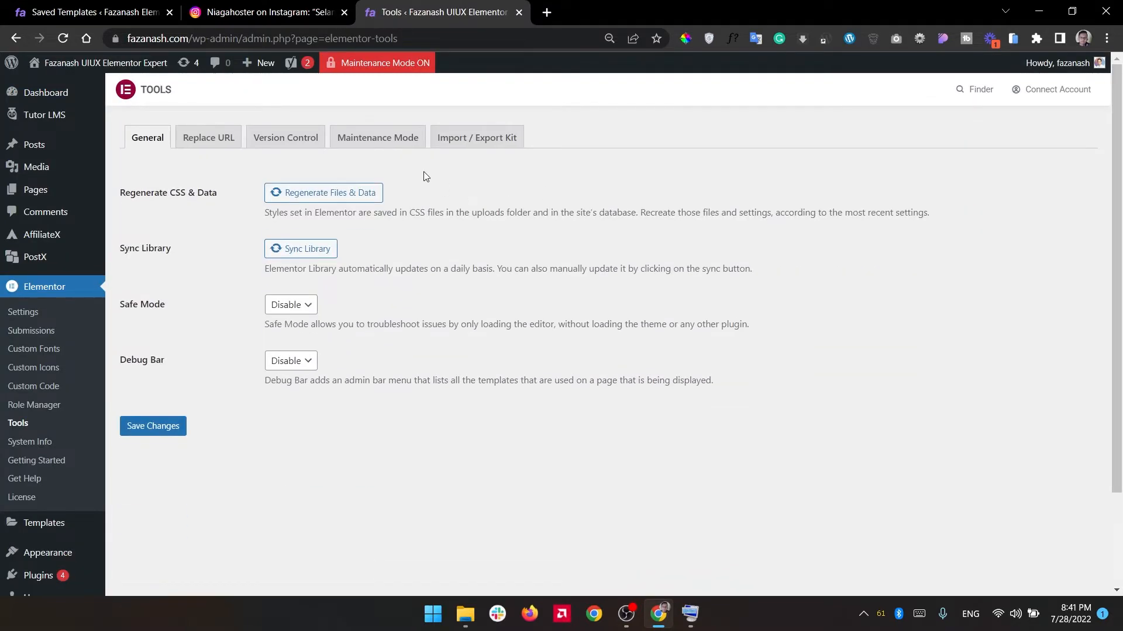
click(470, 145)
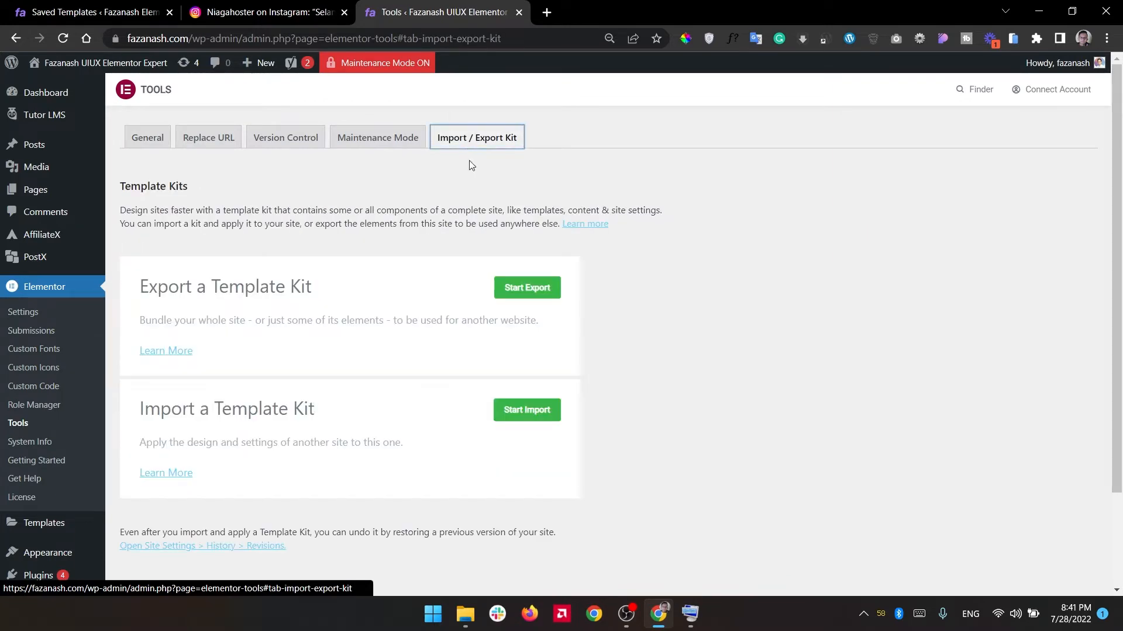
click(532, 416)
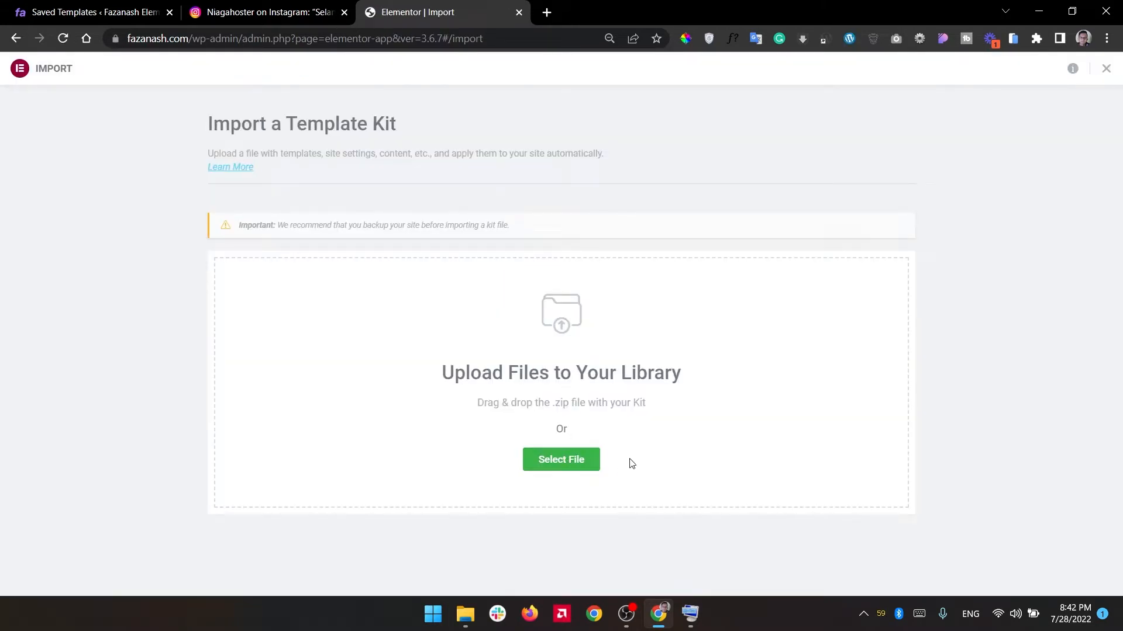
Upload the 1st#journeywithniagahoster zip archive from Downloads as the template kit.
click(571, 461)
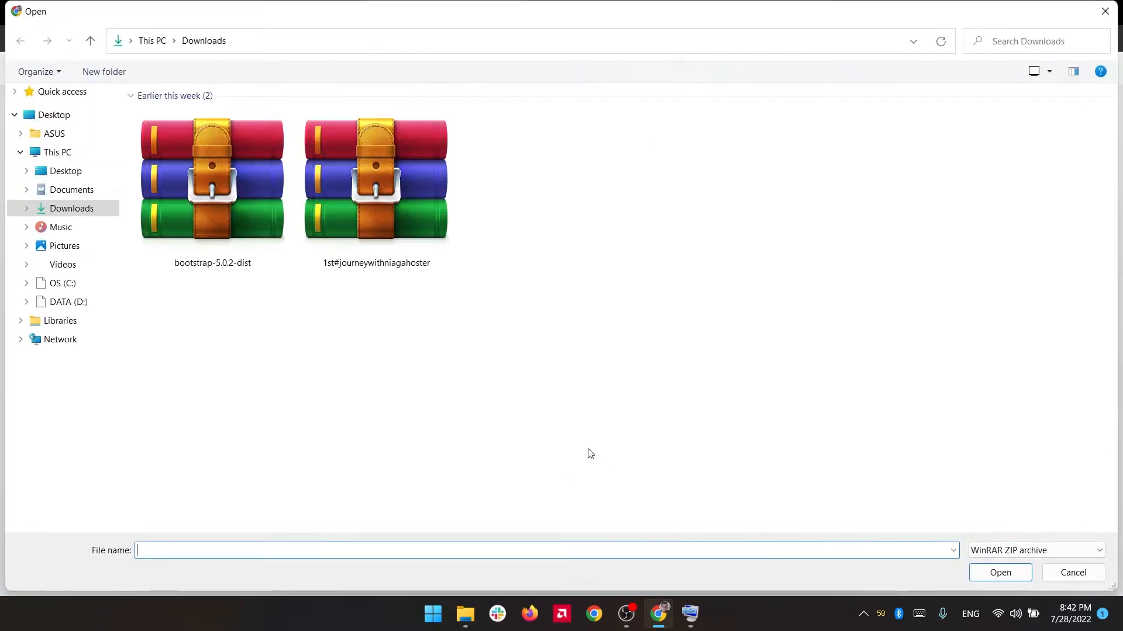
click(391, 222)
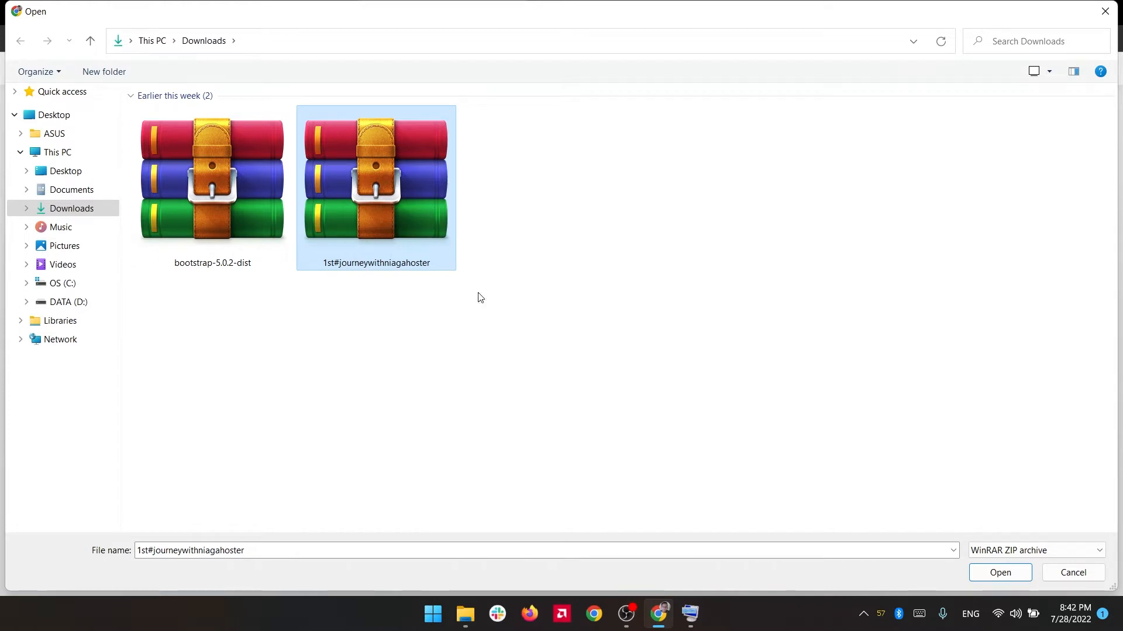
click(994, 575)
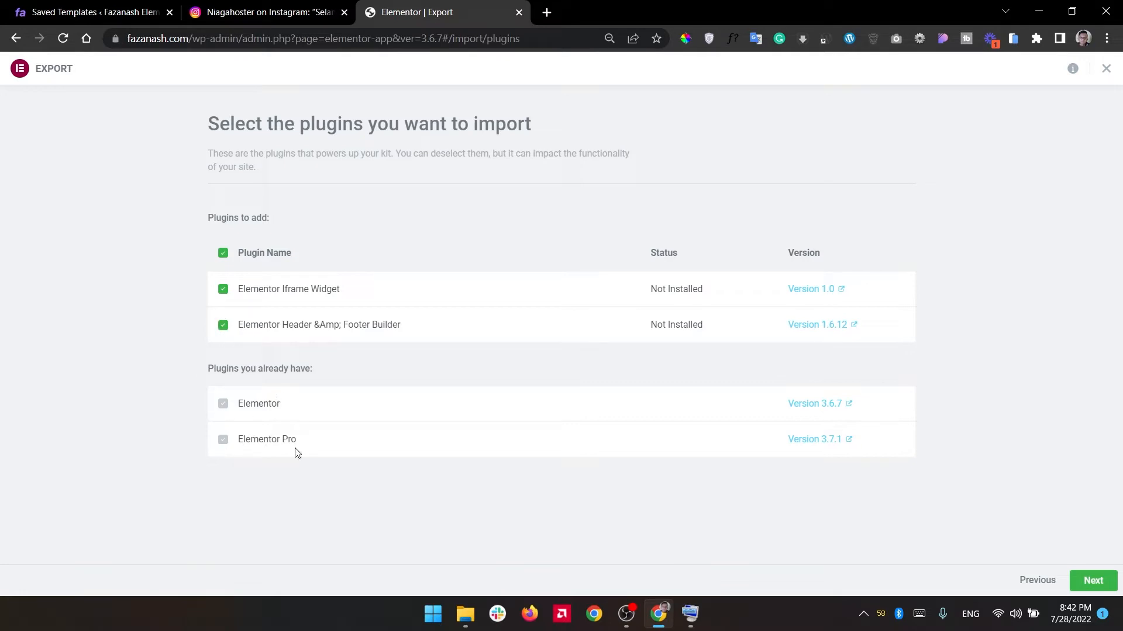
click(224, 326)
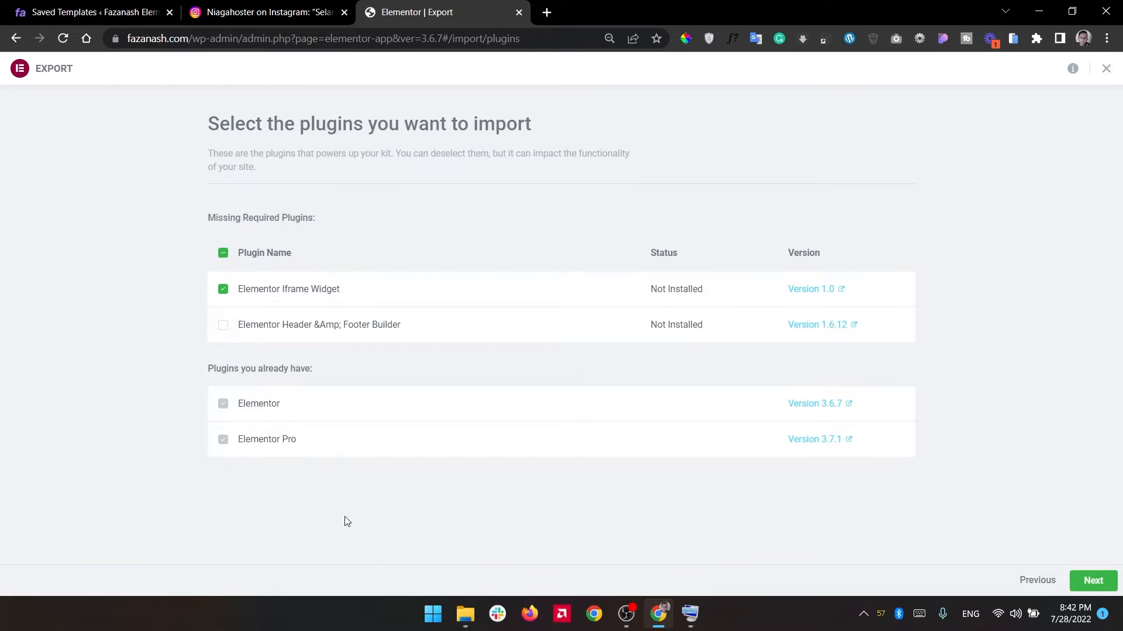
click(222, 326)
drag(240, 324, 422, 331)
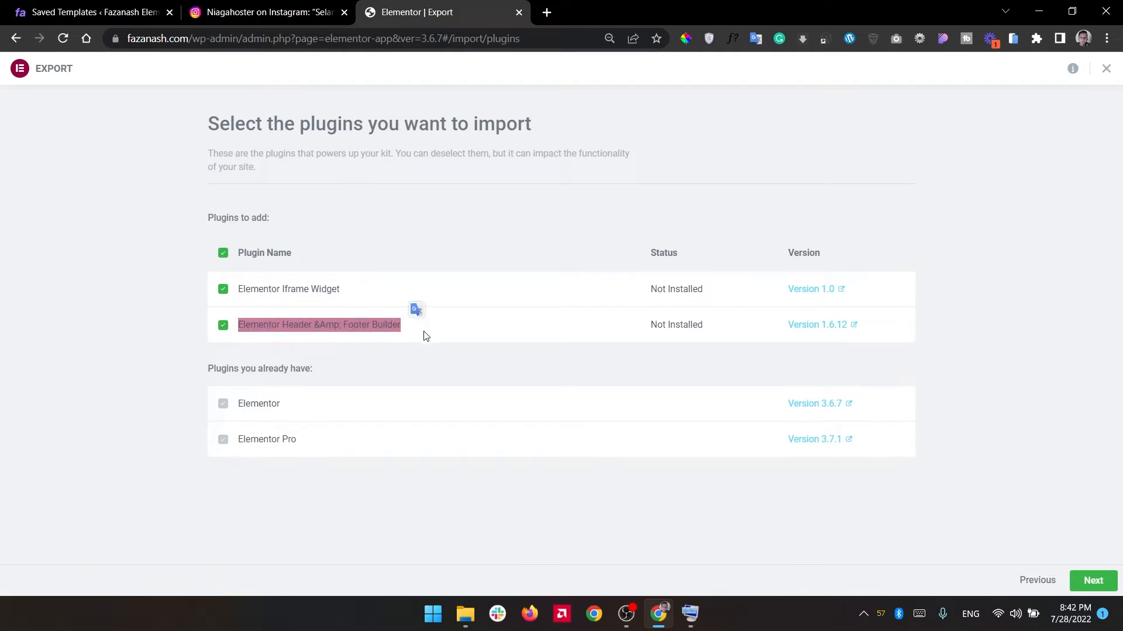
click(470, 345)
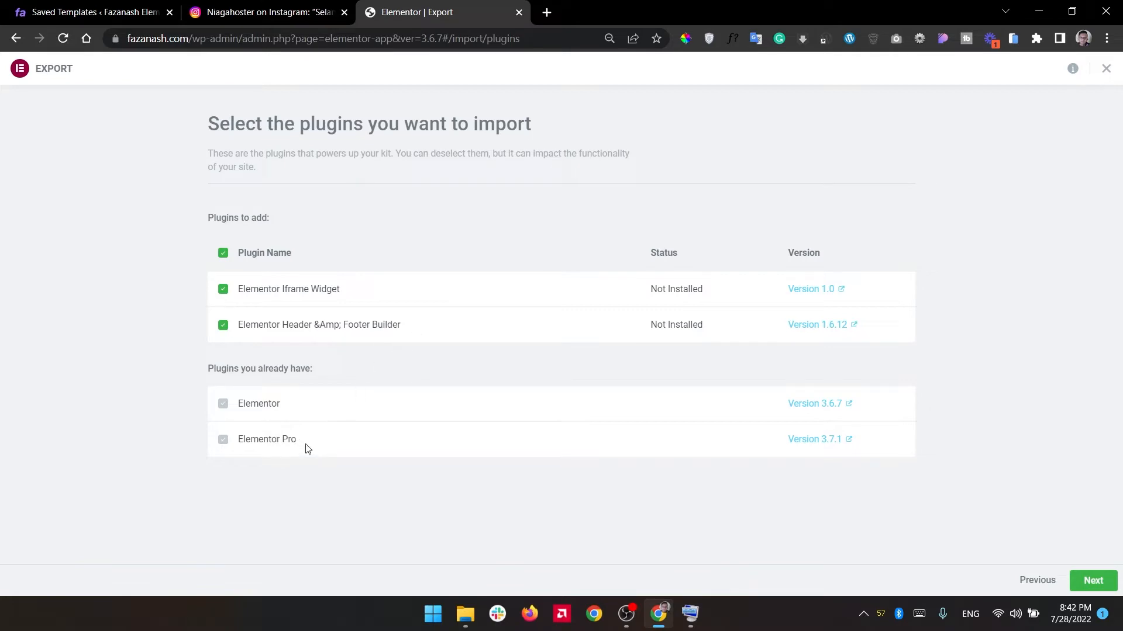
Exclude the Elementor Header & Footer Builder plugin, keep Elementor Iframe Widget selected, and proceed to choosing the kit parts.
click(223, 326)
drag(365, 292, 236, 290)
drag(412, 286, 234, 290)
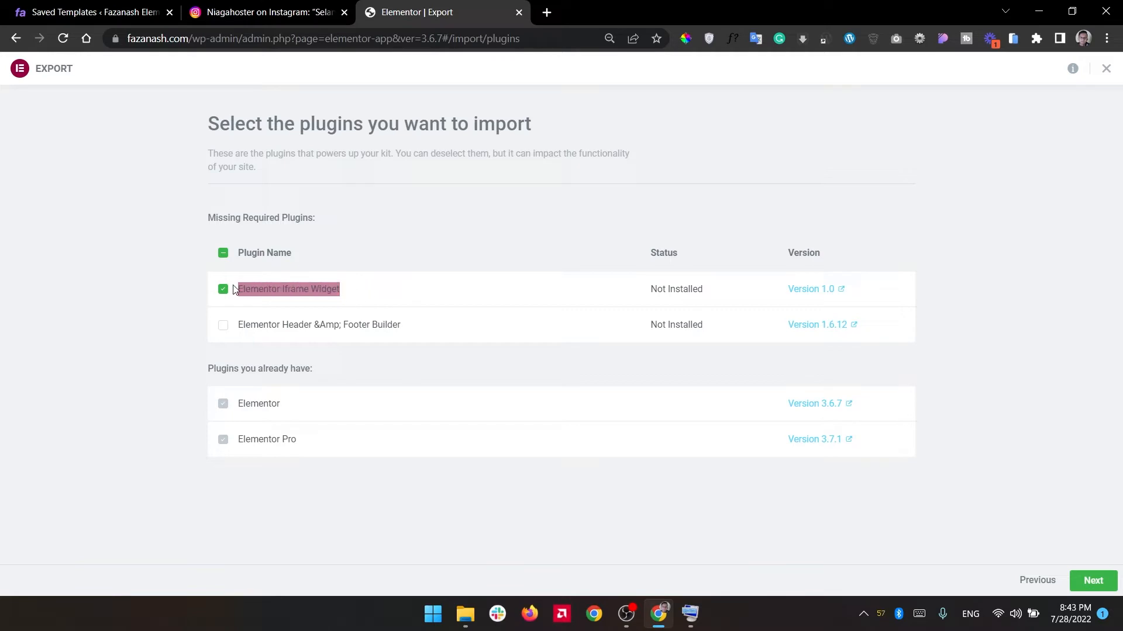
click(374, 300)
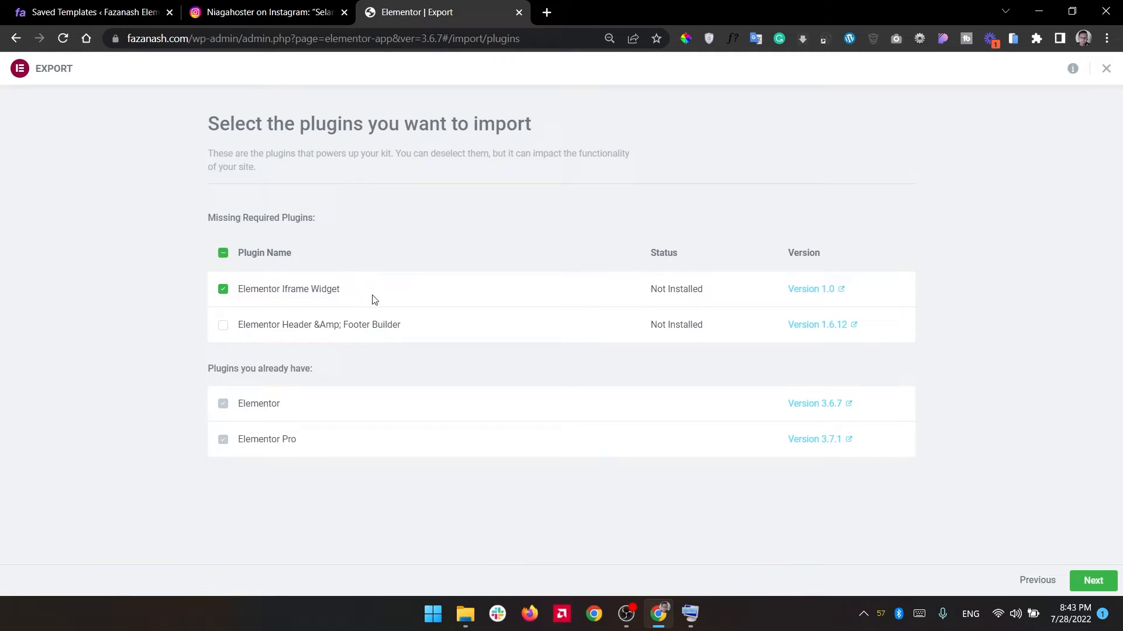
click(1094, 583)
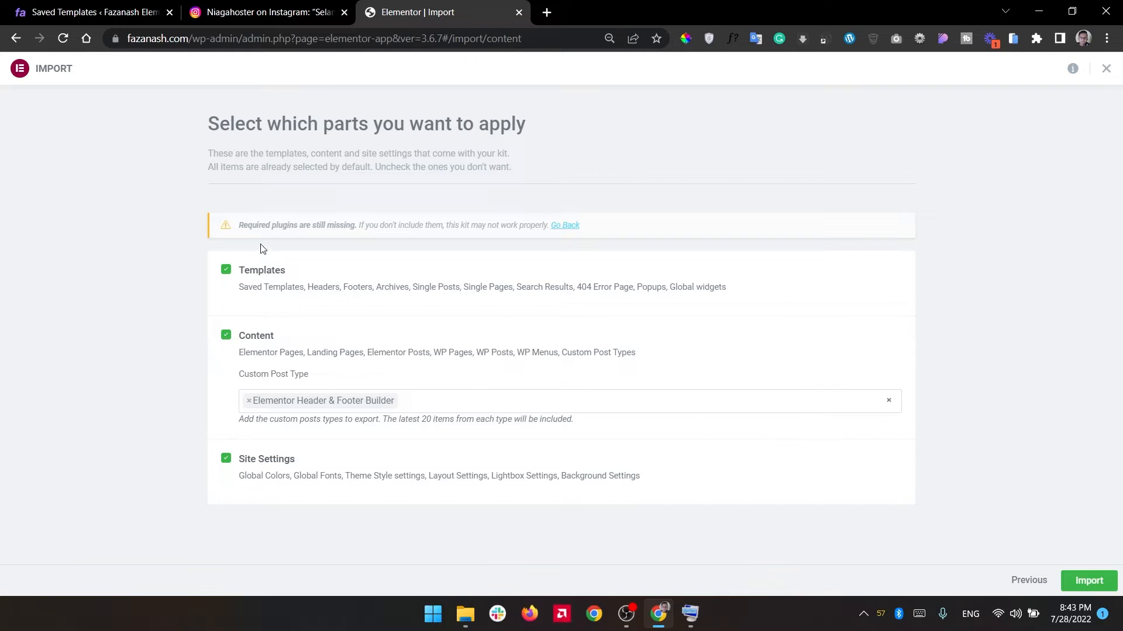
Read the missing-plugins notice, and import the kit with its Templates, Content and Site Settings all included.
drag(232, 228, 545, 238)
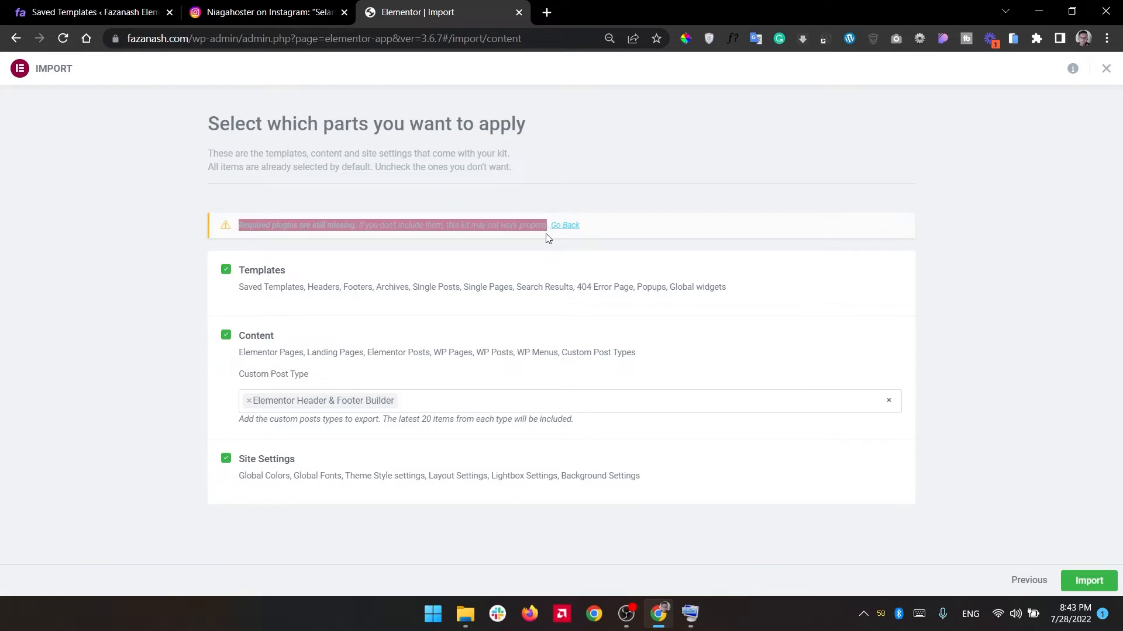
click(255, 237)
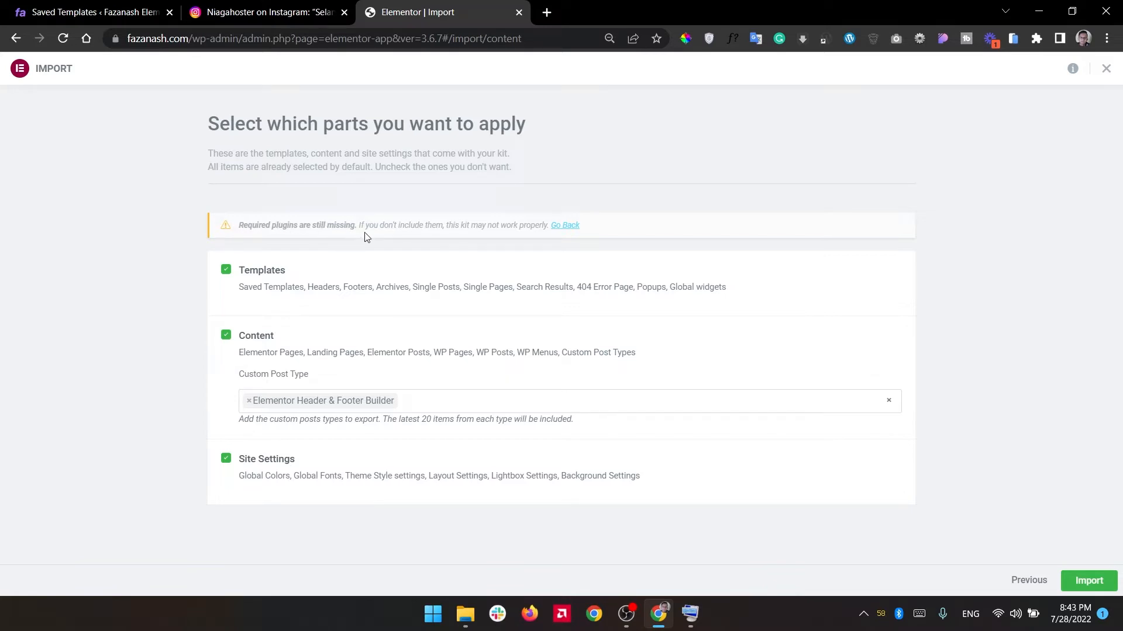
drag(358, 225, 542, 226)
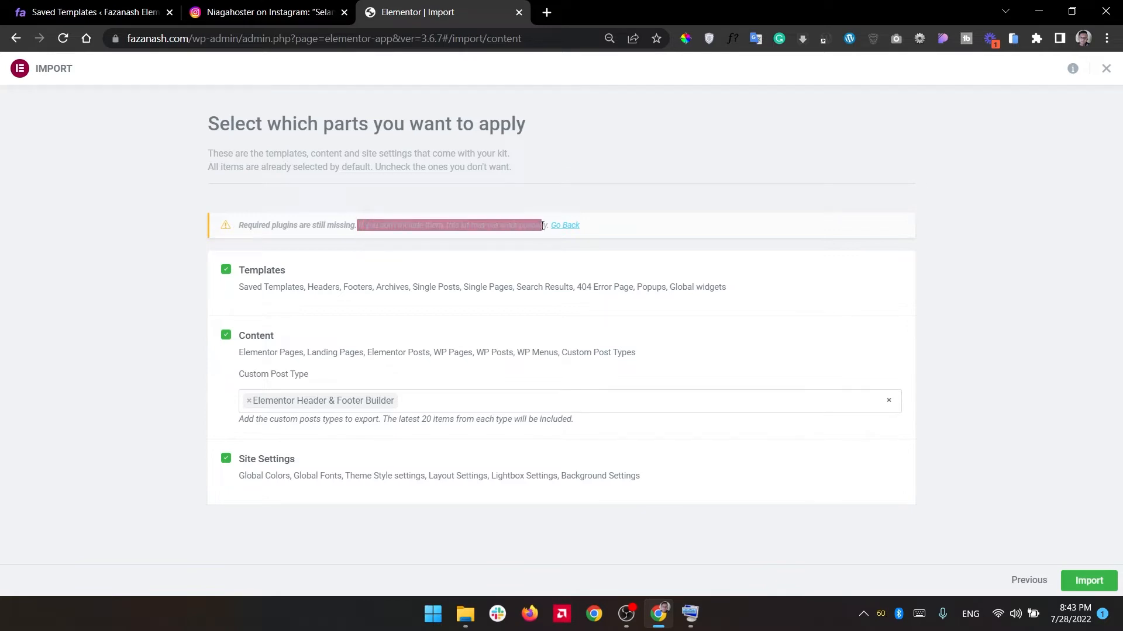
click(486, 252)
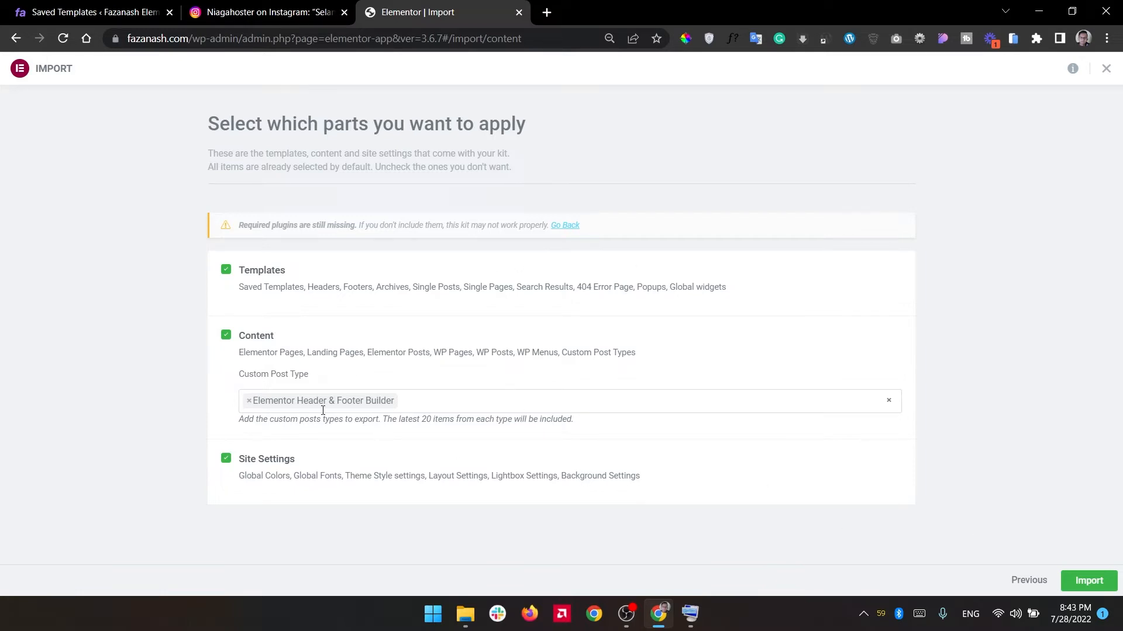
click(1075, 584)
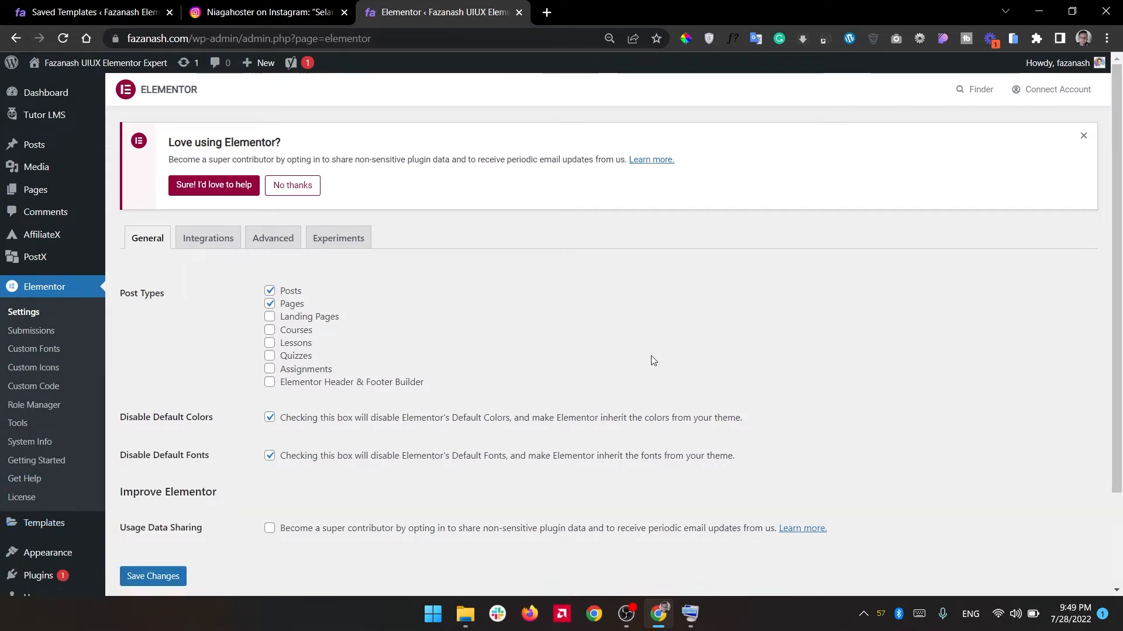
Open the list of Elementor saved templates to check the imported ones.
scroll(653, 360, down, 2)
scroll(351, 383, up, 1)
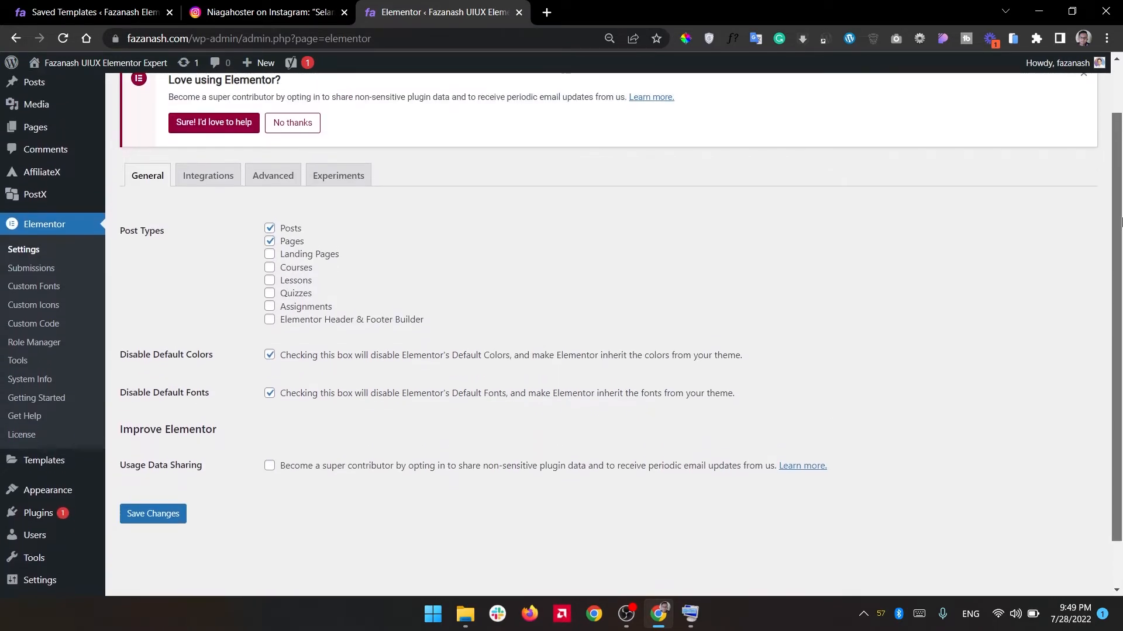
mouse_move(72, 468)
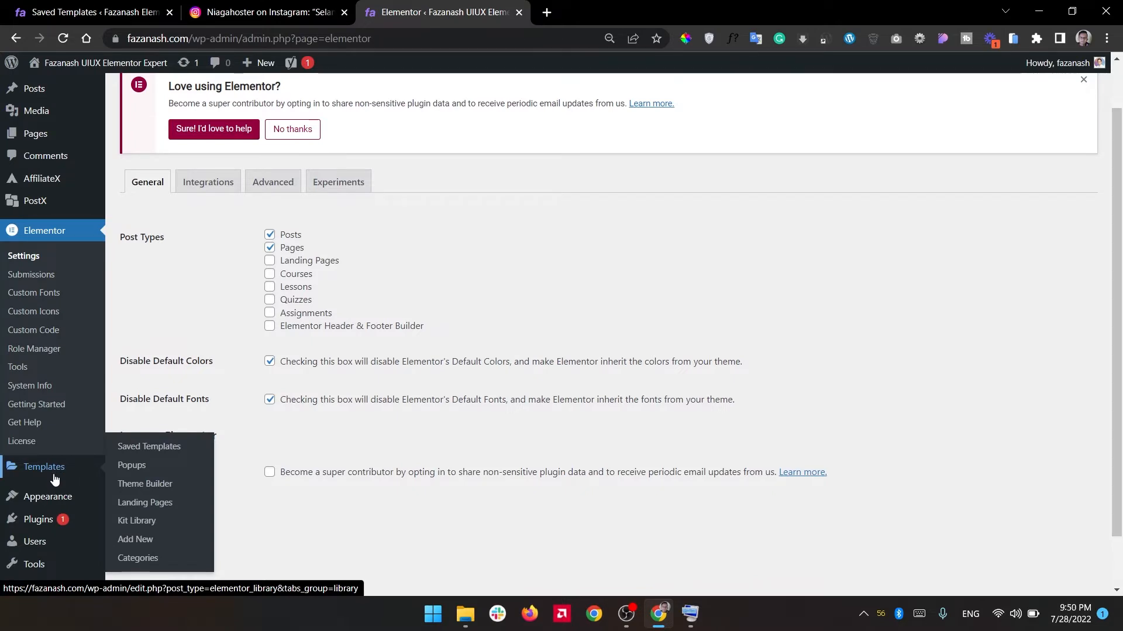
click(170, 448)
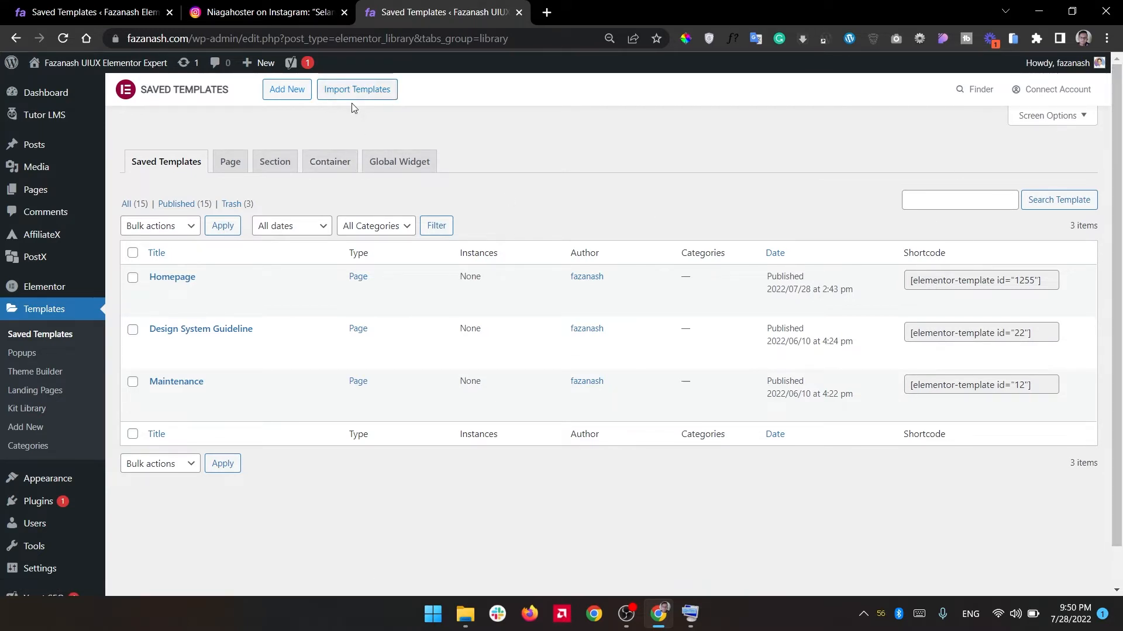
Open the view of the saved Homepage template in a new browser tab, and return to the saved templates list.
mouse_move(310, 287)
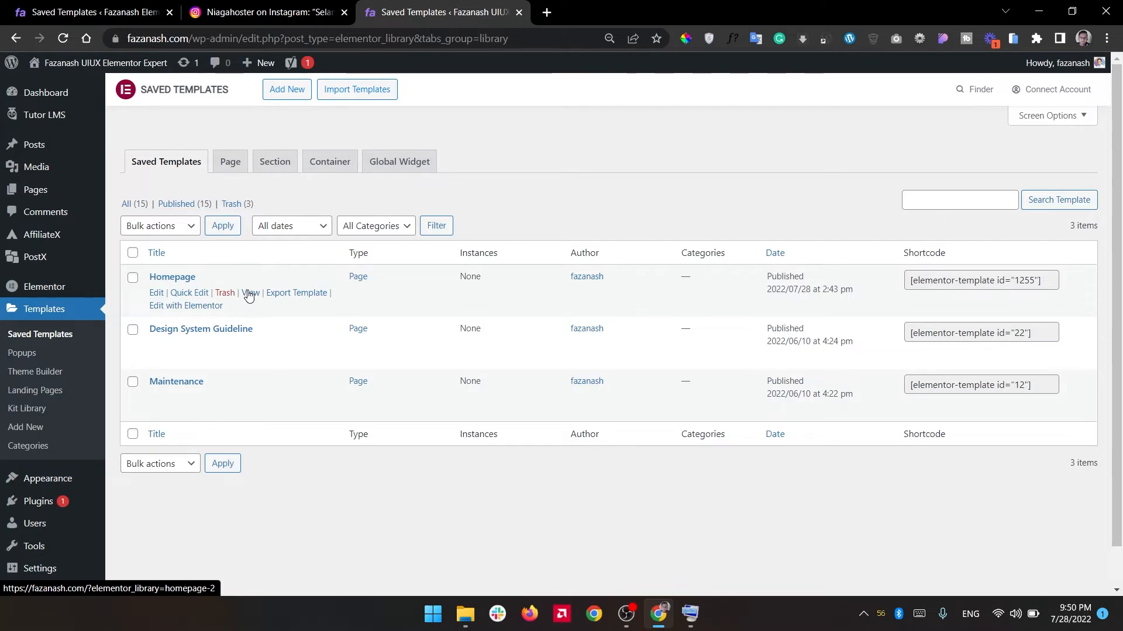
right_click(250, 295)
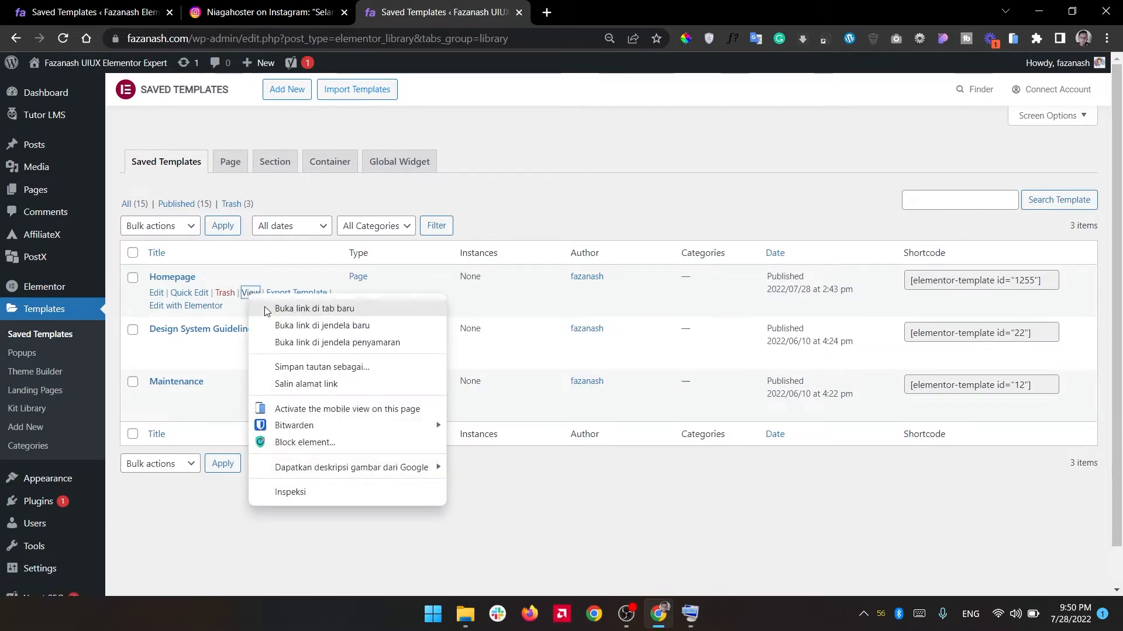
click(264, 309)
click(623, 8)
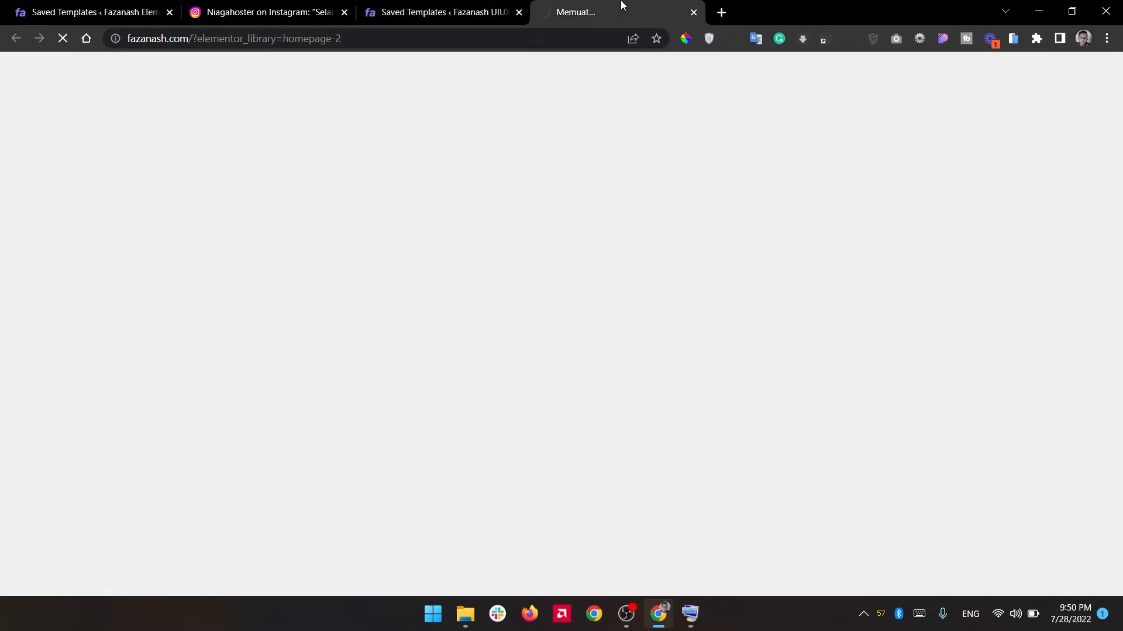
click(468, 11)
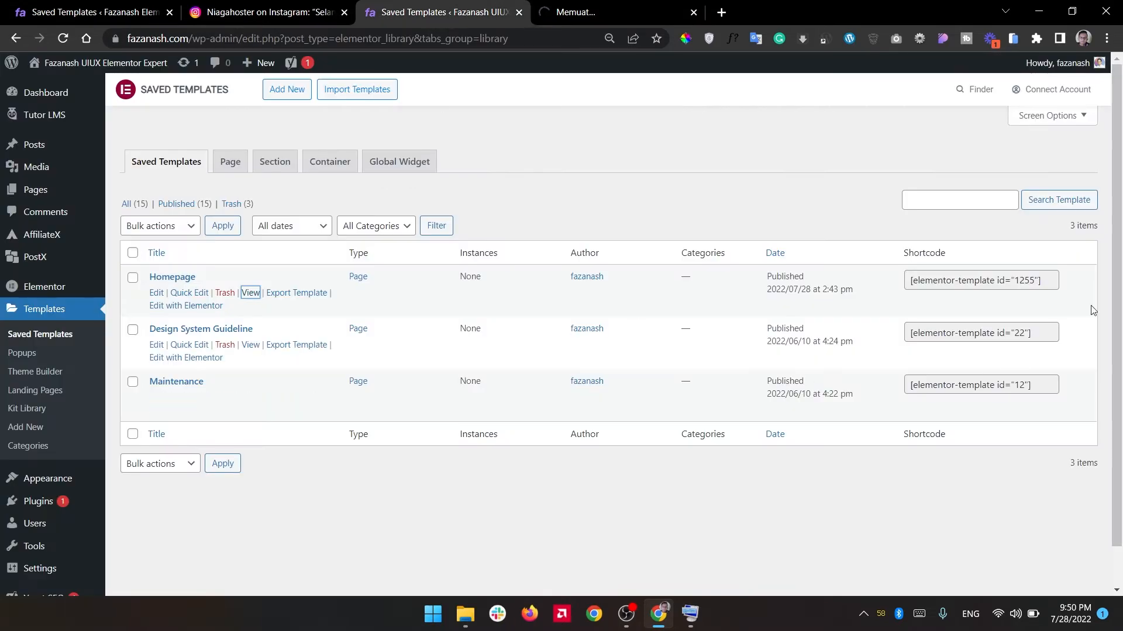
mouse_move(1117, 194)
mouse_down()
mouse_move(1119, 215)
mouse_move(1122, 180)
mouse_up()
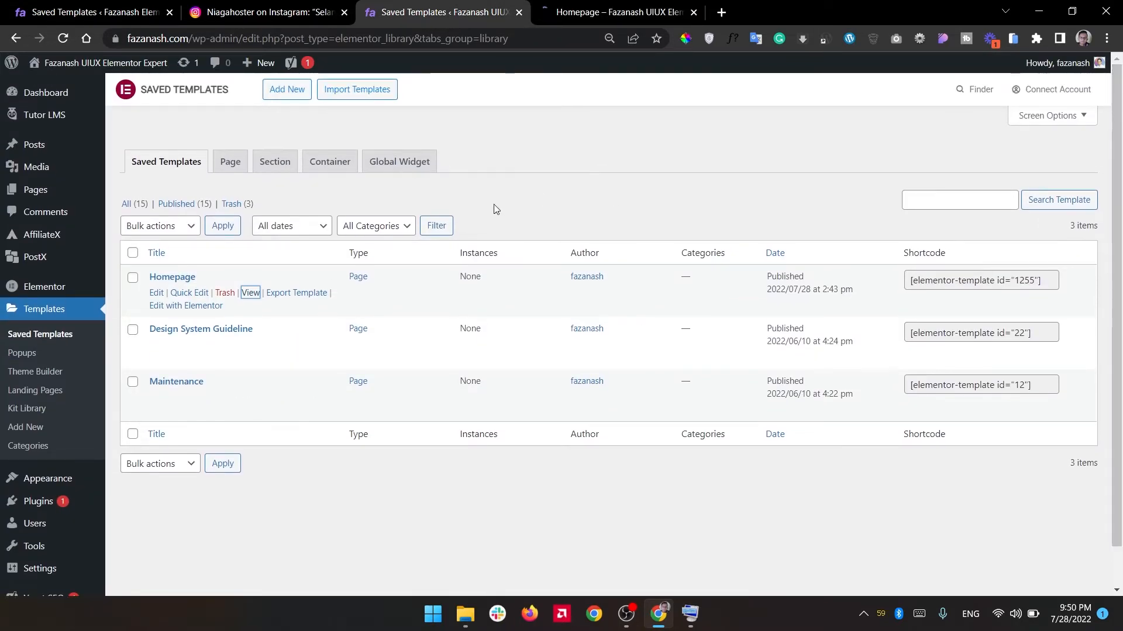
Open the list of all site pages and look through it for the imported pages such as Homeland.
mouse_move(40, 296)
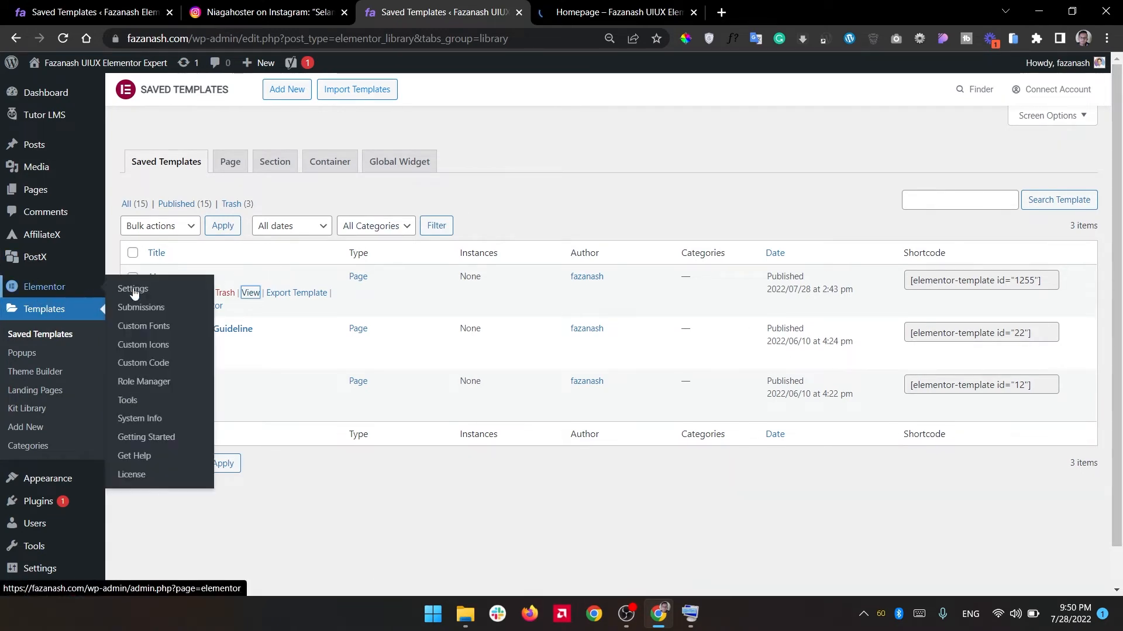
mouse_move(85, 295)
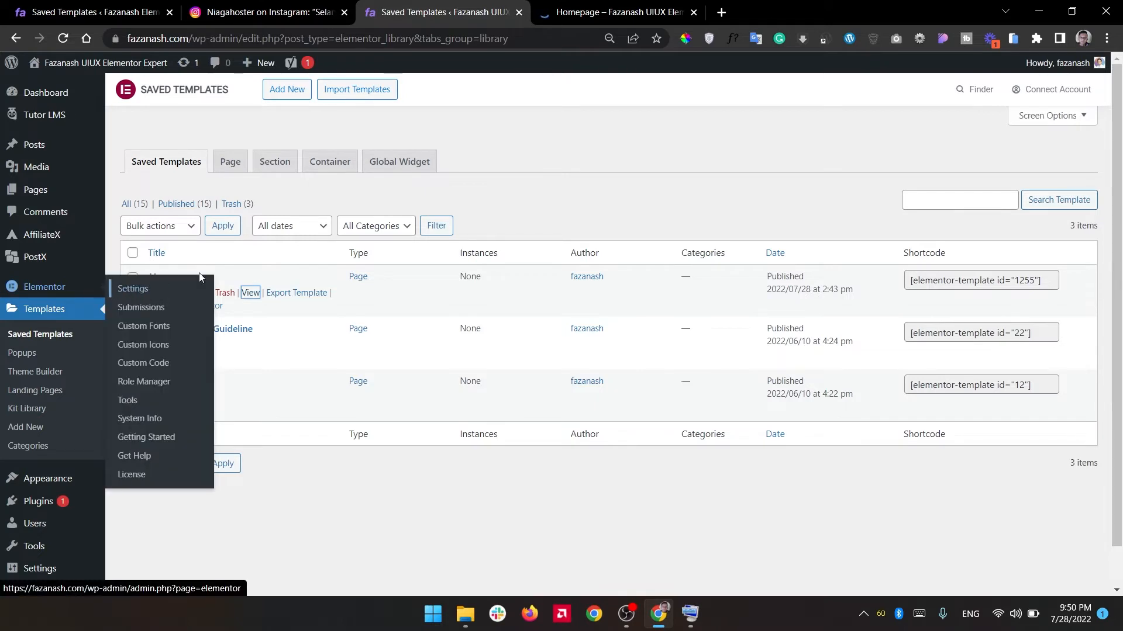
mouse_move(73, 196)
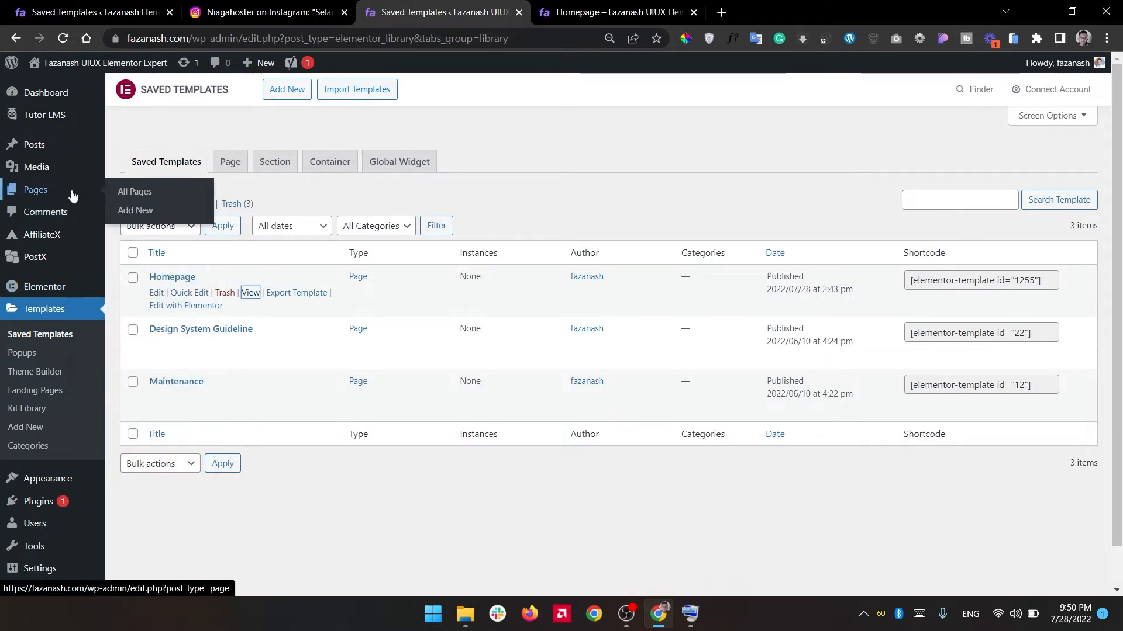
click(126, 197)
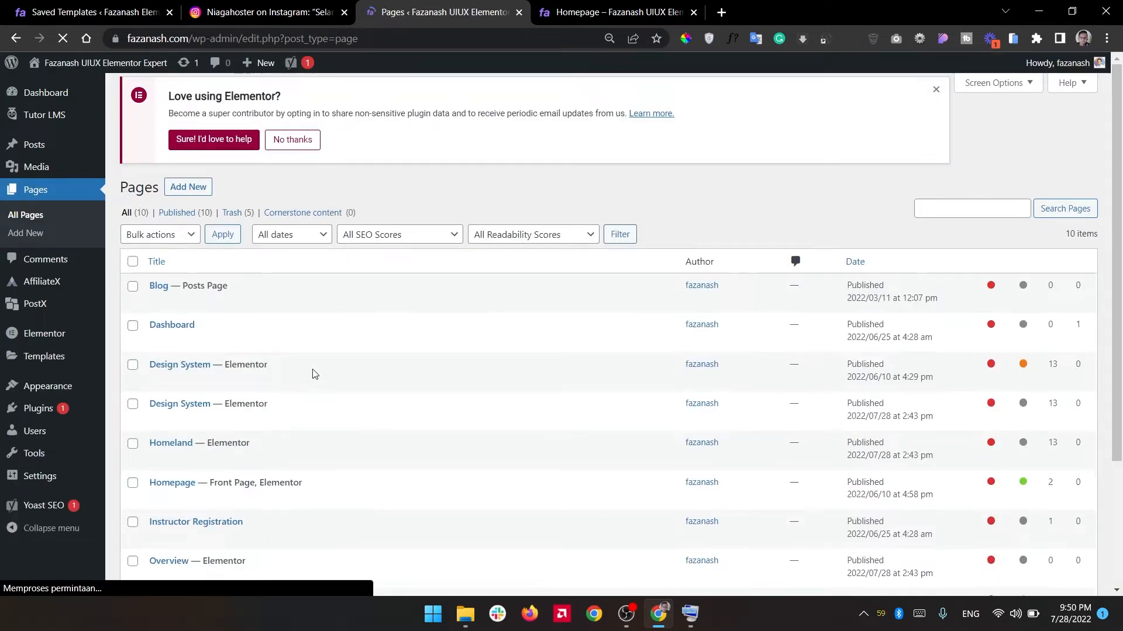
scroll(315, 374, down, 3)
drag(1116, 339, 1116, 297)
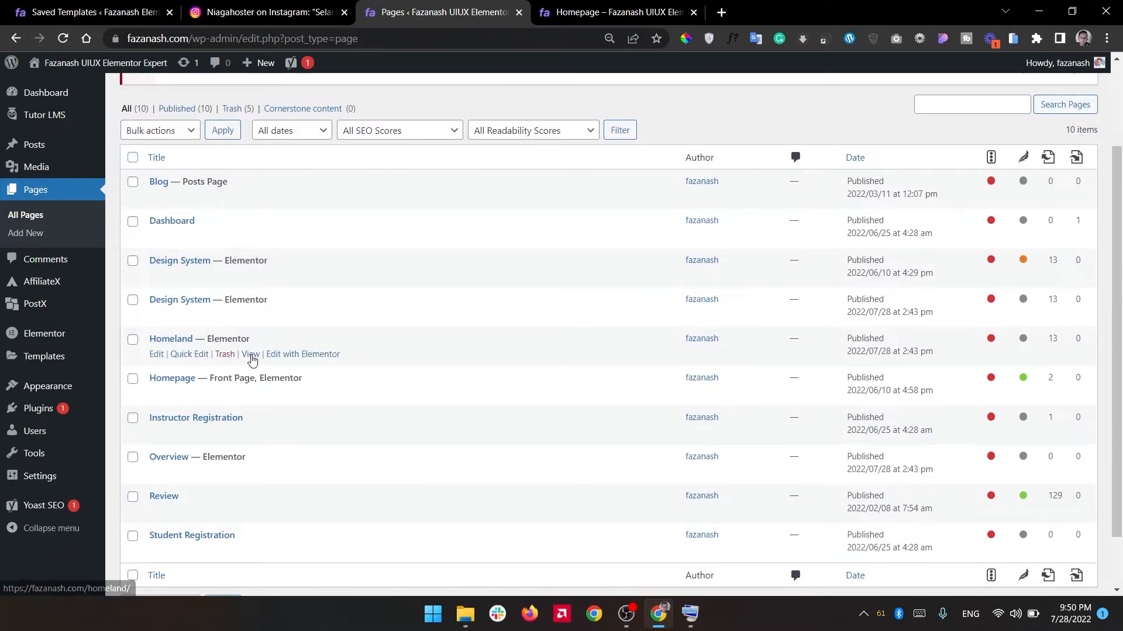
mouse_move(68, 490)
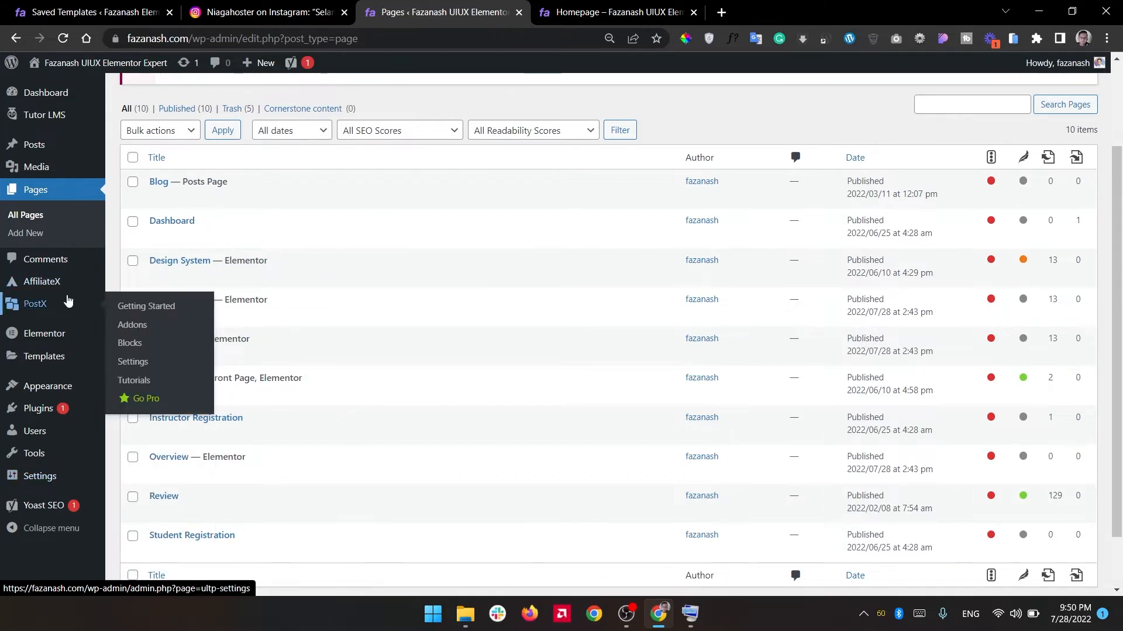
Check the top of the imported Homepage template's preview and open the template for editing with Elementor in a new browser tab.
mouse_move(87, 364)
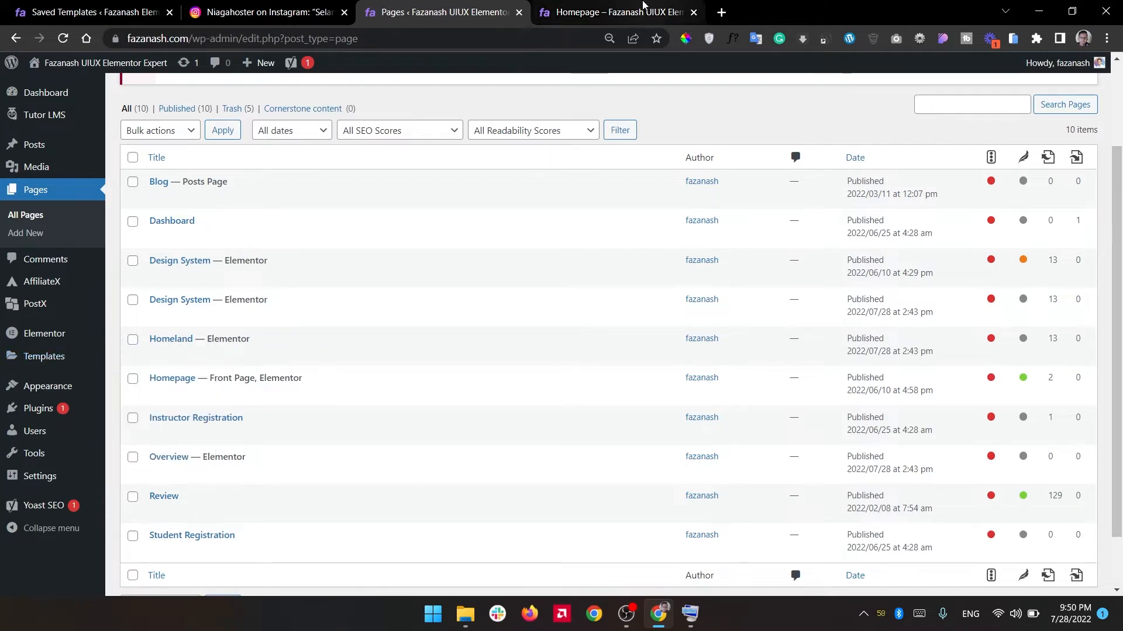
click(630, 15)
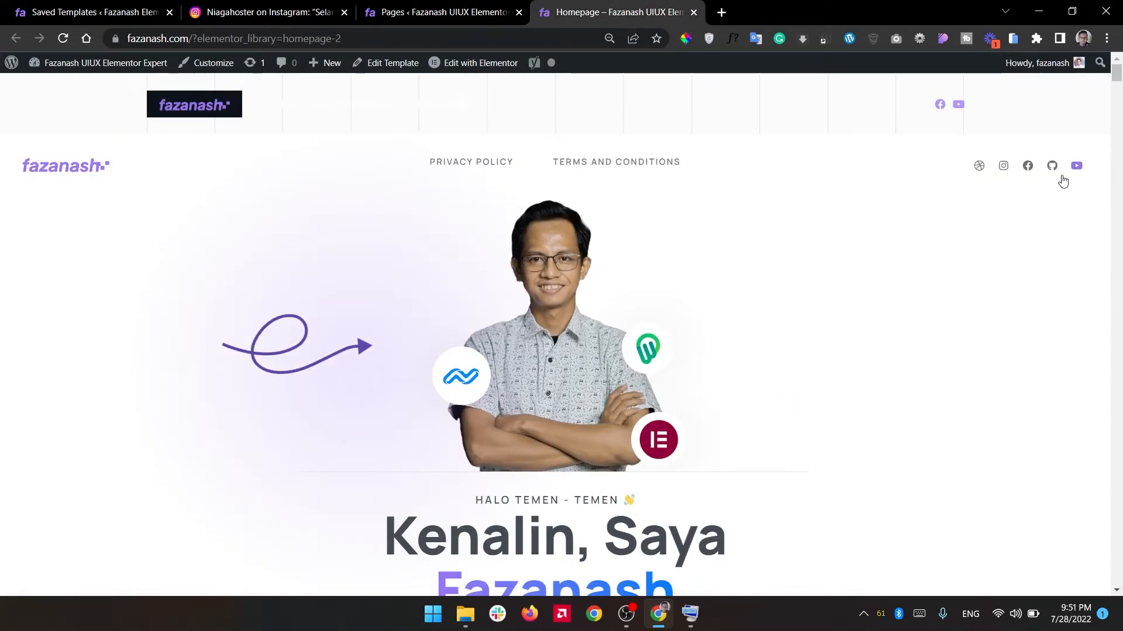
mouse_move(1117, 77)
mouse_down()
mouse_move(1118, 92)
mouse_move(1121, 67)
mouse_up()
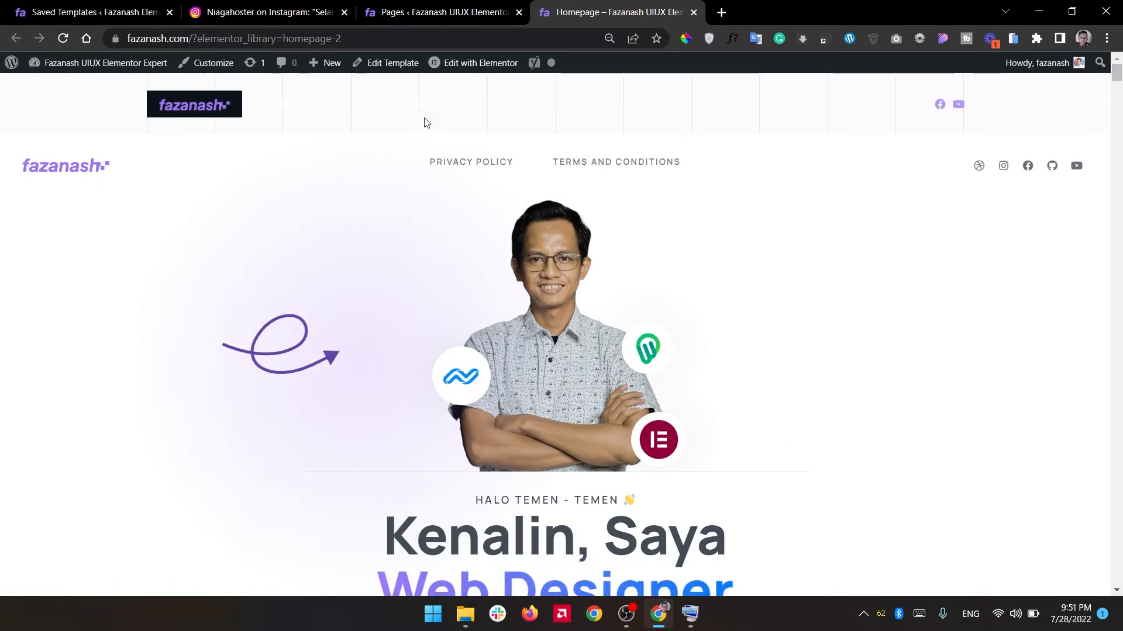
mouse_move(470, 63)
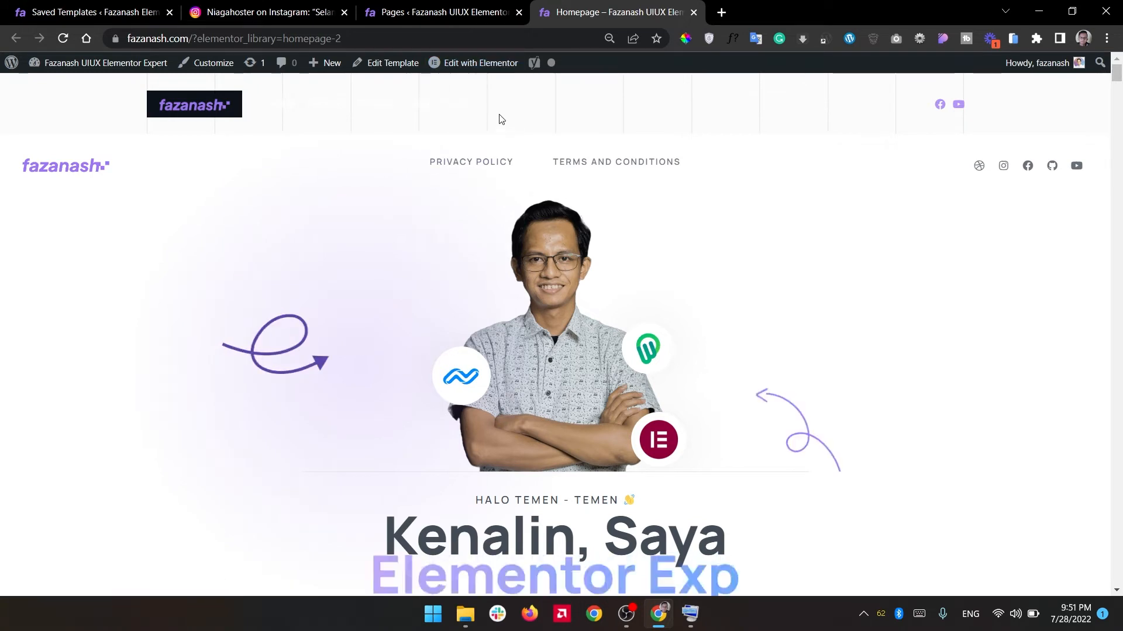
right_click(471, 69)
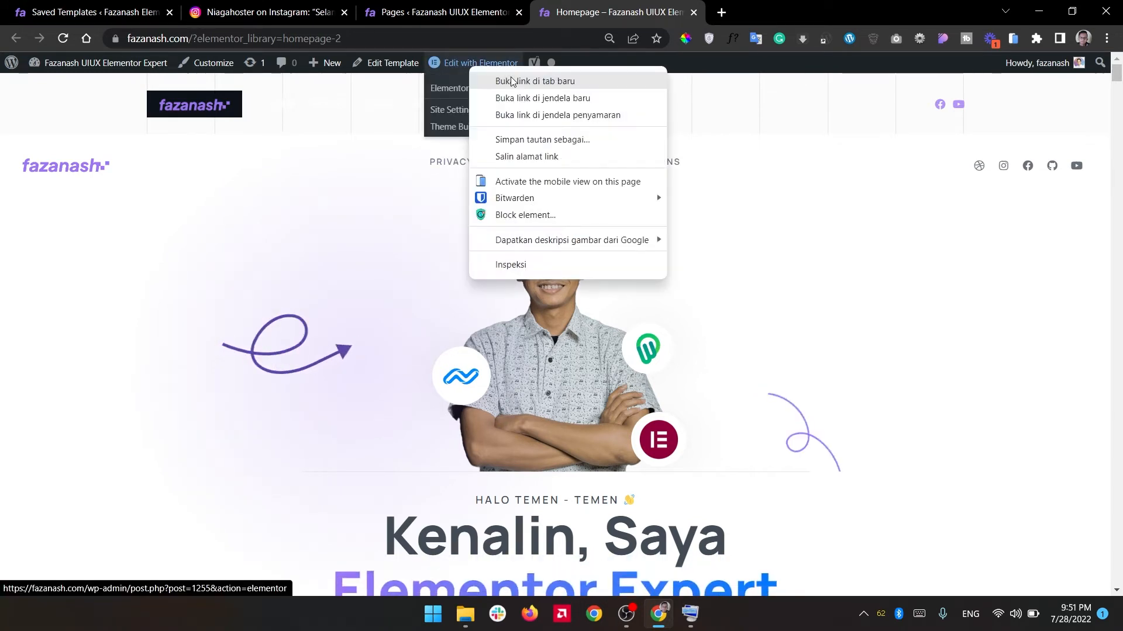
click(938, 154)
mouse_move(1114, 79)
mouse_down()
mouse_move(1118, 581)
mouse_move(1115, 82)
mouse_up()
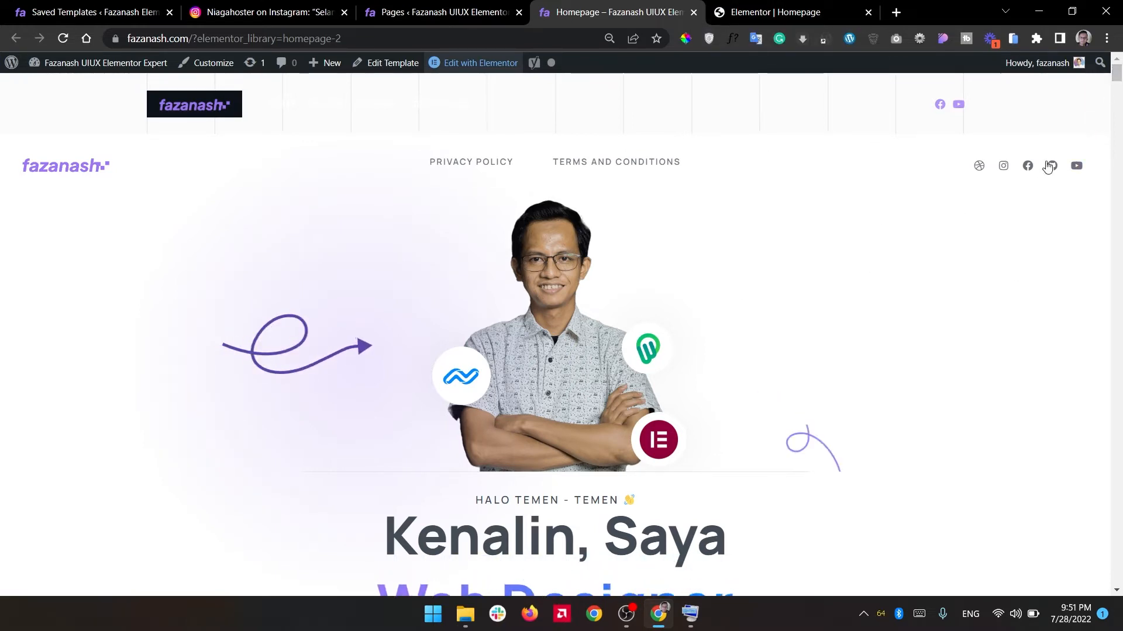
Examine the imported Homepage template's preview section by section, from the hero down to the closing #Hosterpeople section and footer.
click(442, 6)
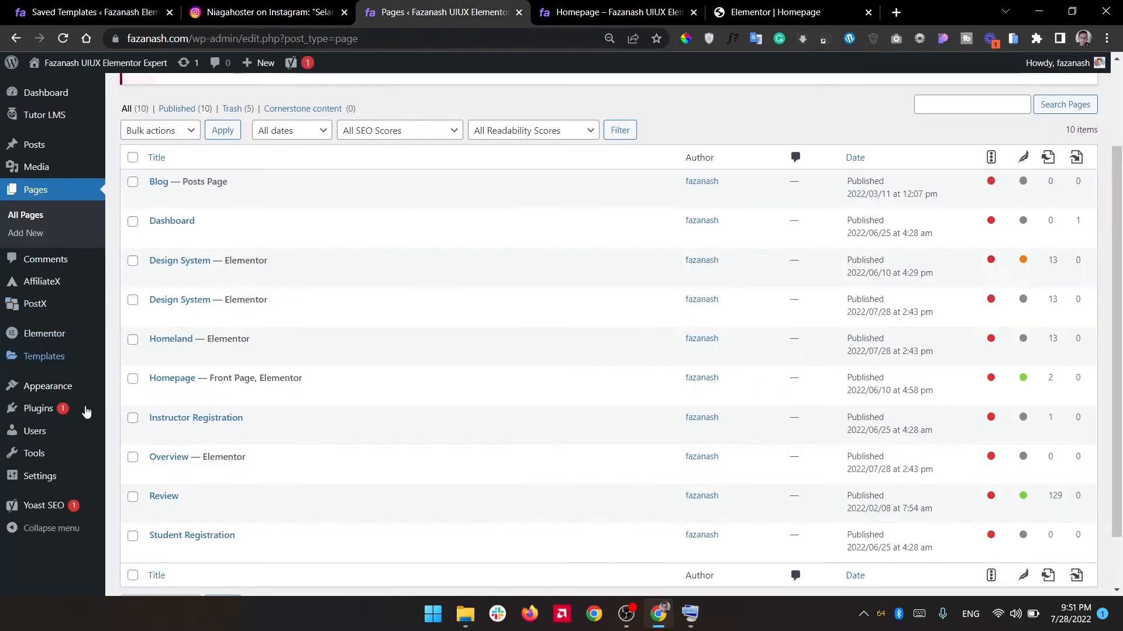
mouse_move(38, 408)
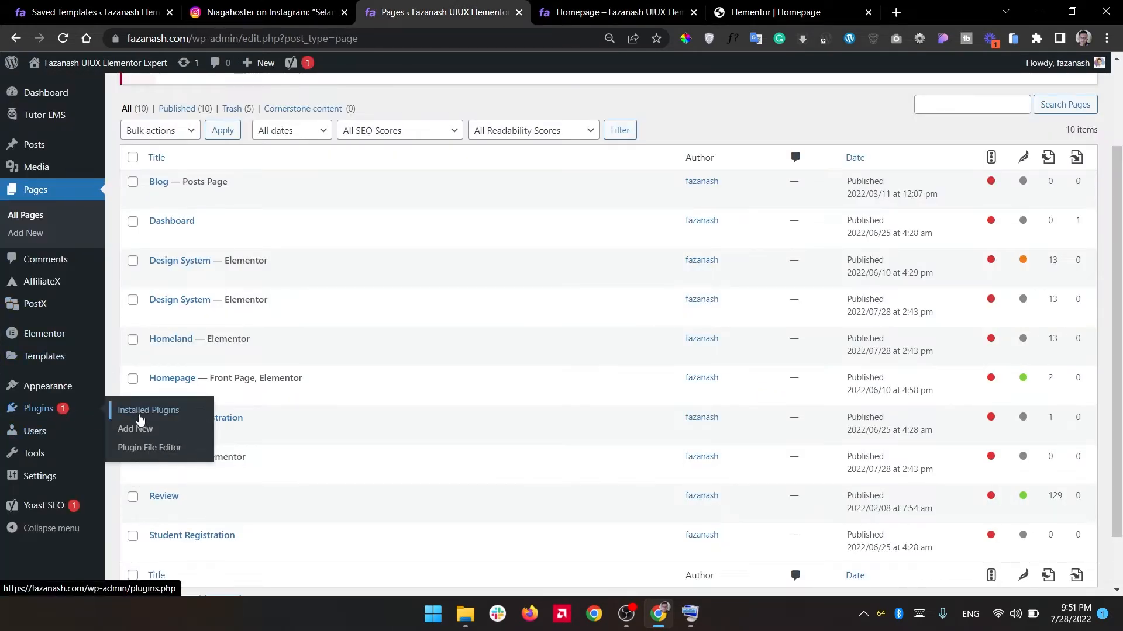
click(613, 12)
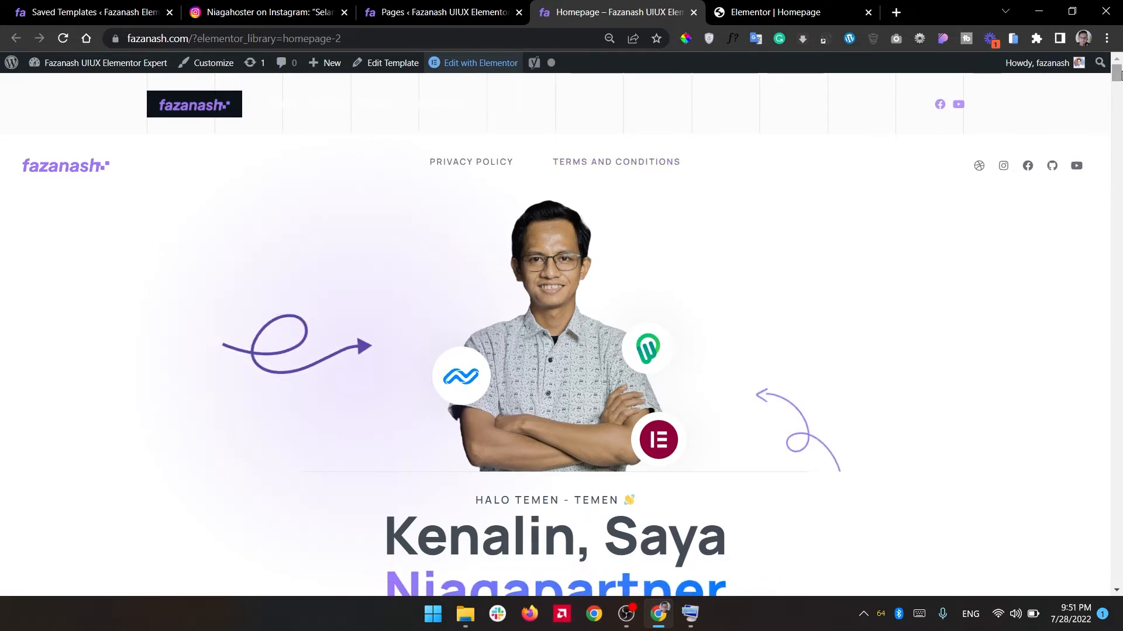
scroll(1118, 79, down, 2)
drag(1118, 79, 1118, 140)
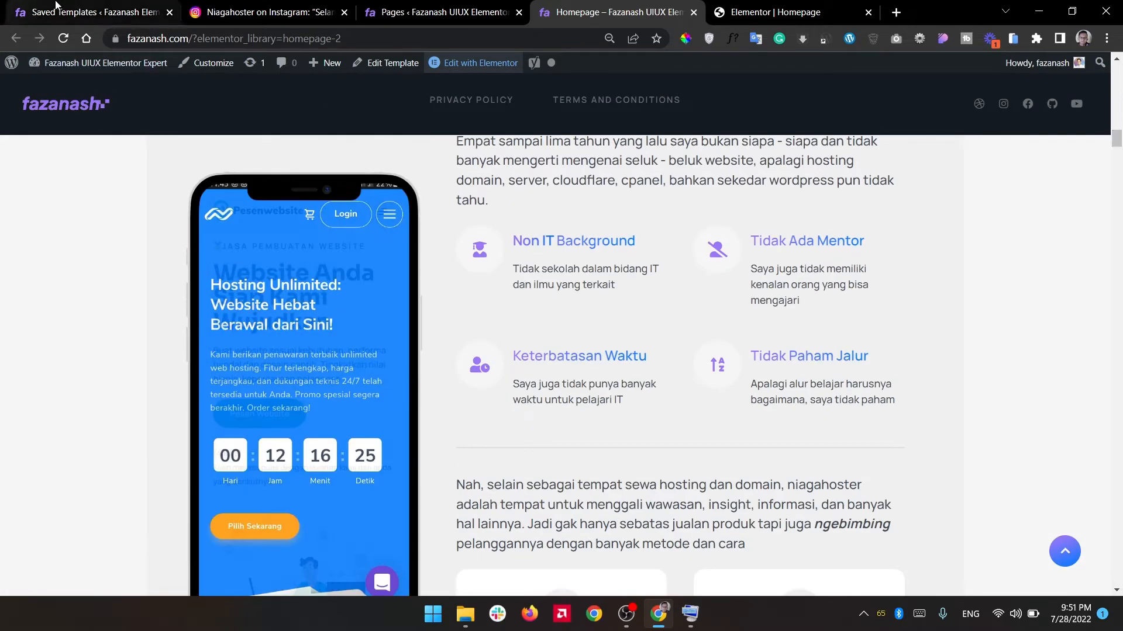
click(104, 6)
click(611, 12)
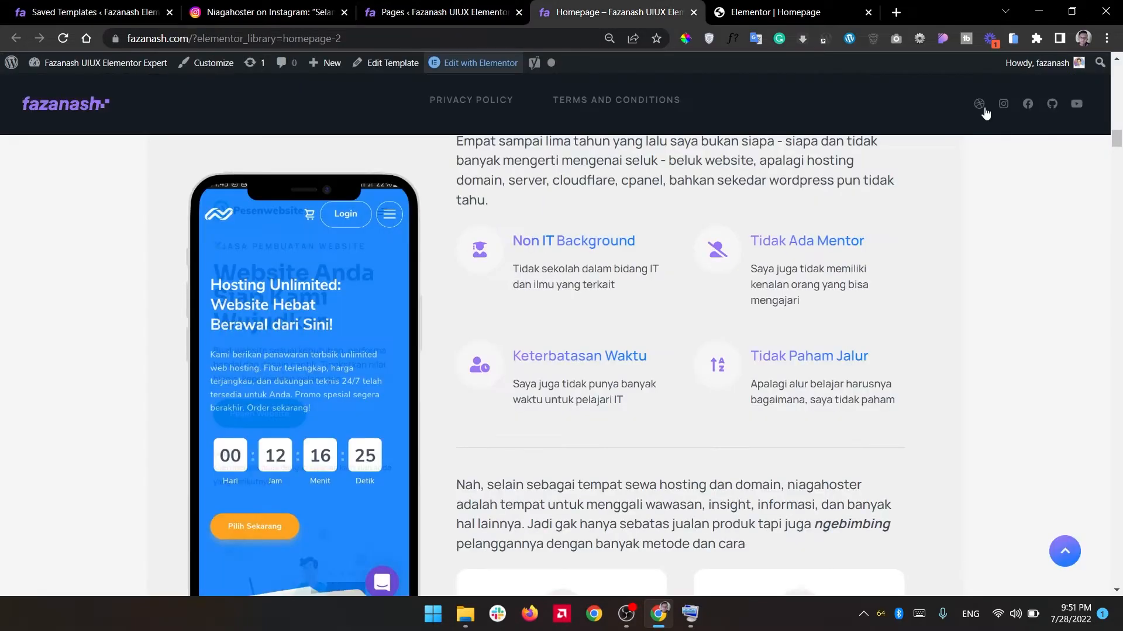
drag(1118, 140, 1118, 202)
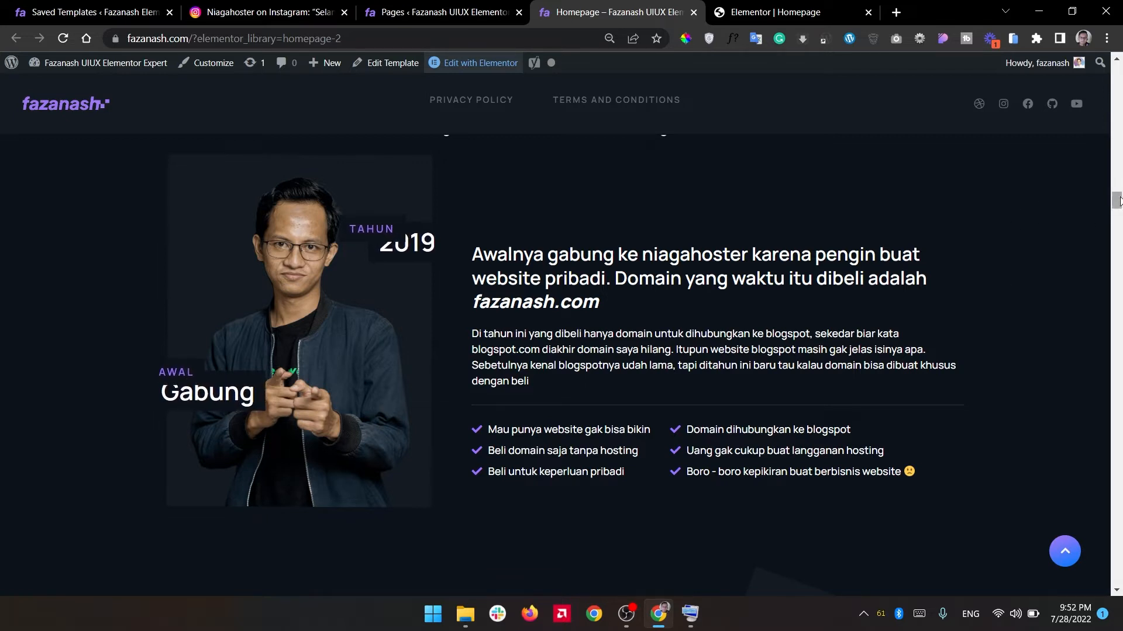
drag(1117, 200, 1119, 240)
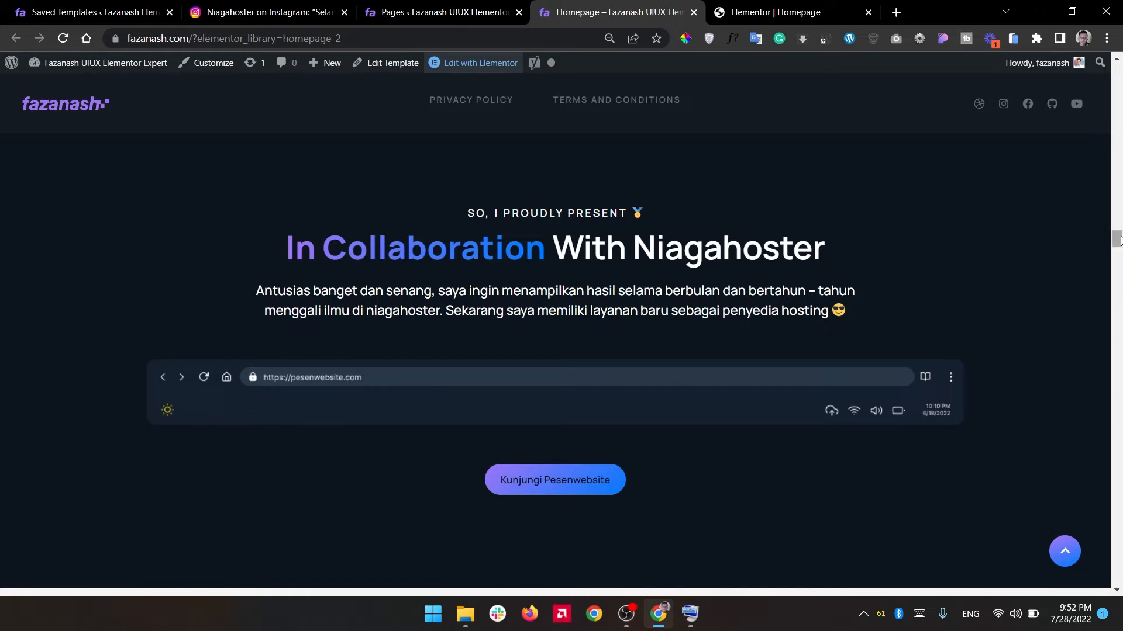
drag(1121, 240, 1120, 244)
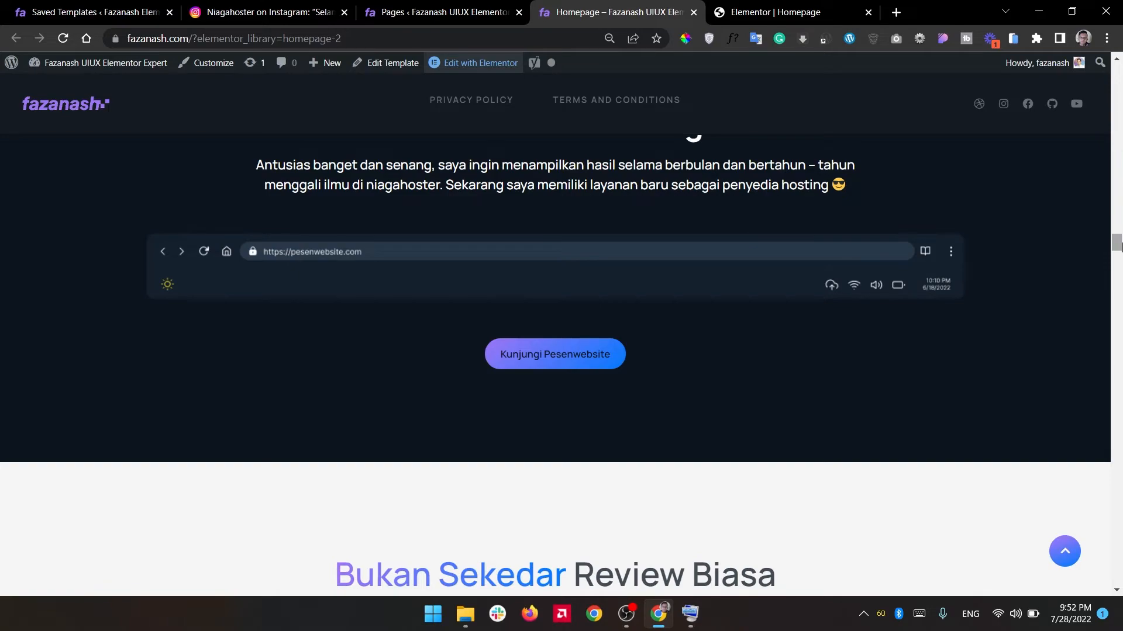
drag(1119, 245, 1119, 576)
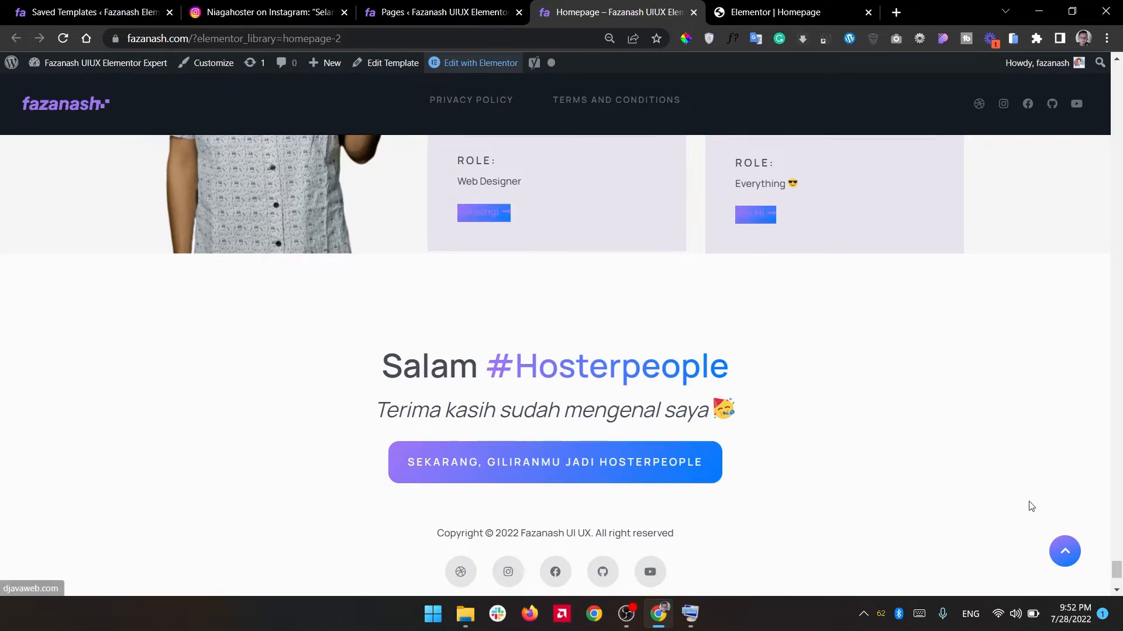
drag(1120, 574, 1119, 571)
Check the Homepage template in the Elementor editor, the site's installed plugins and the template's preview without Elementor Pro.
click(756, 8)
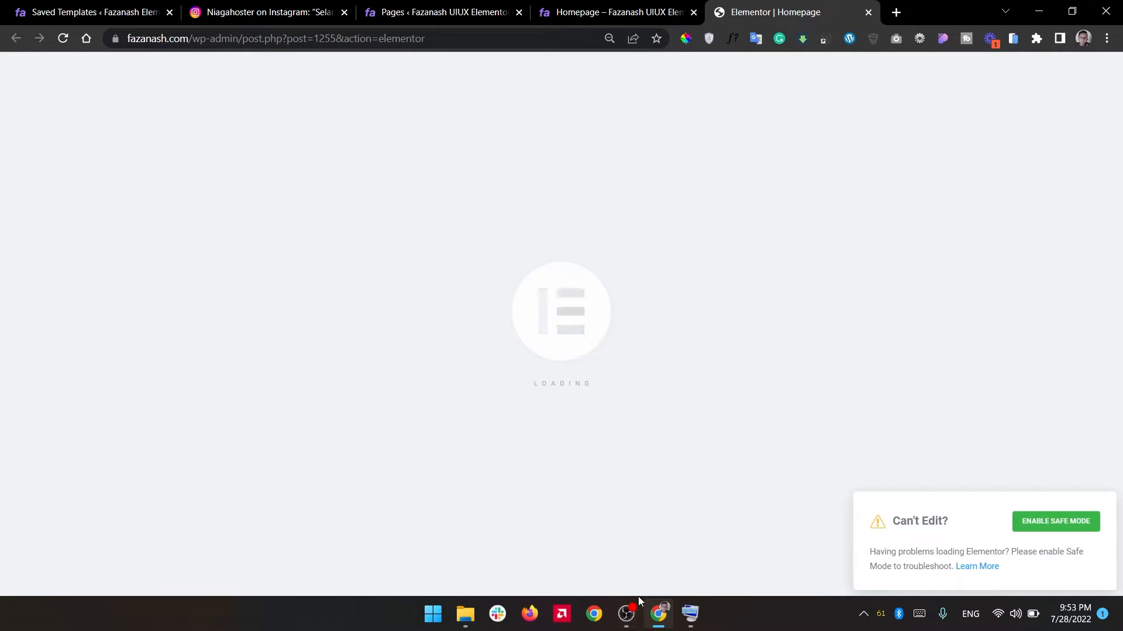
click(626, 614)
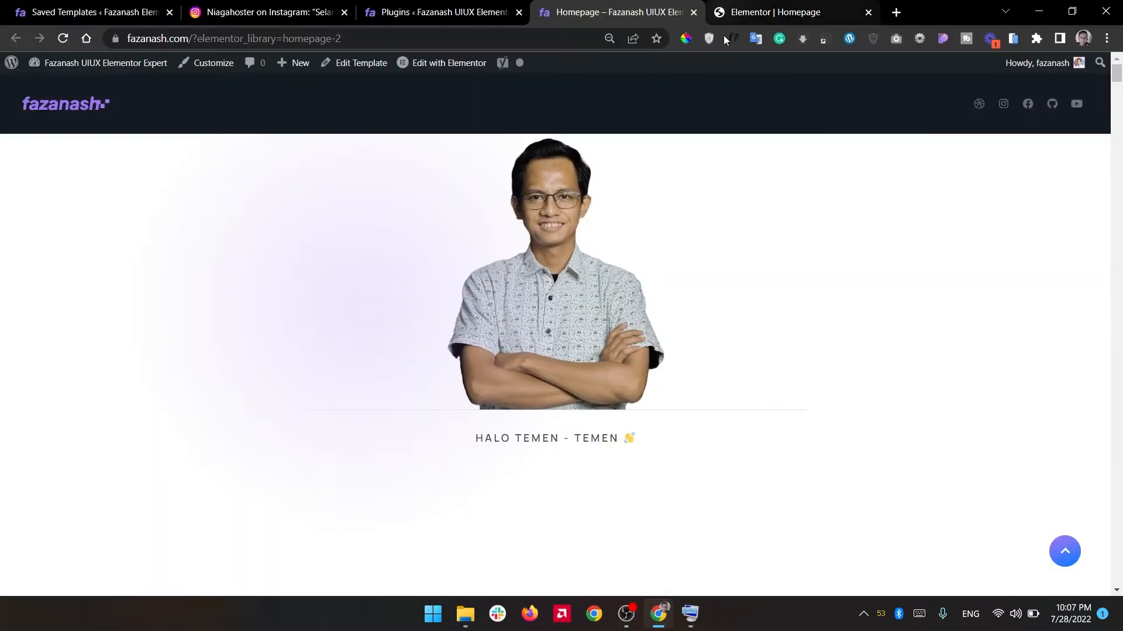
click(768, 5)
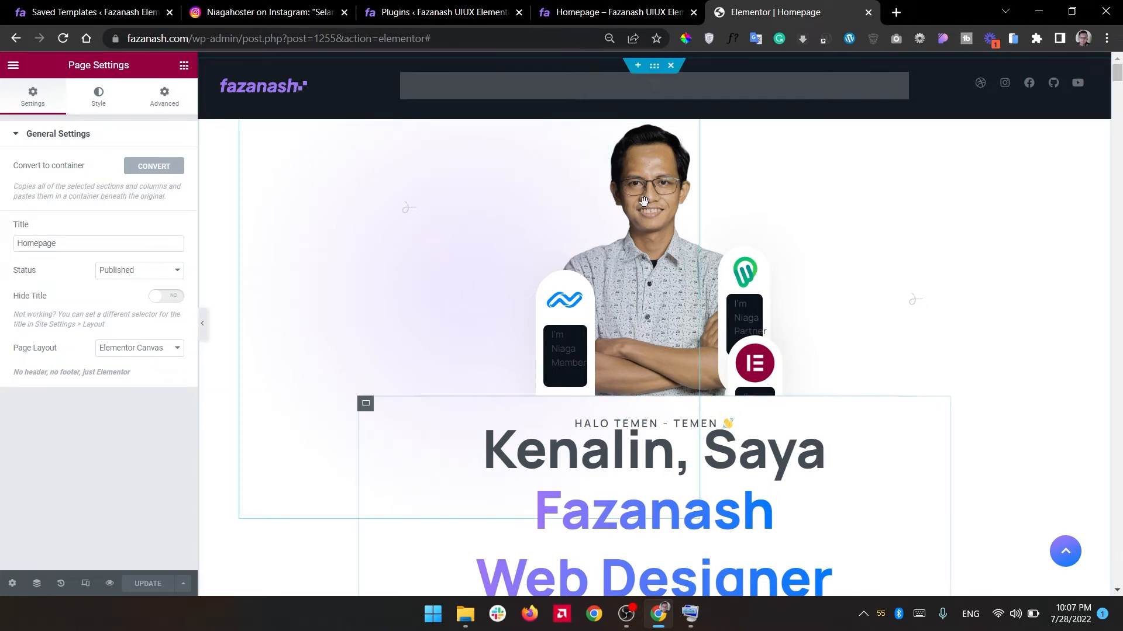
click(491, 9)
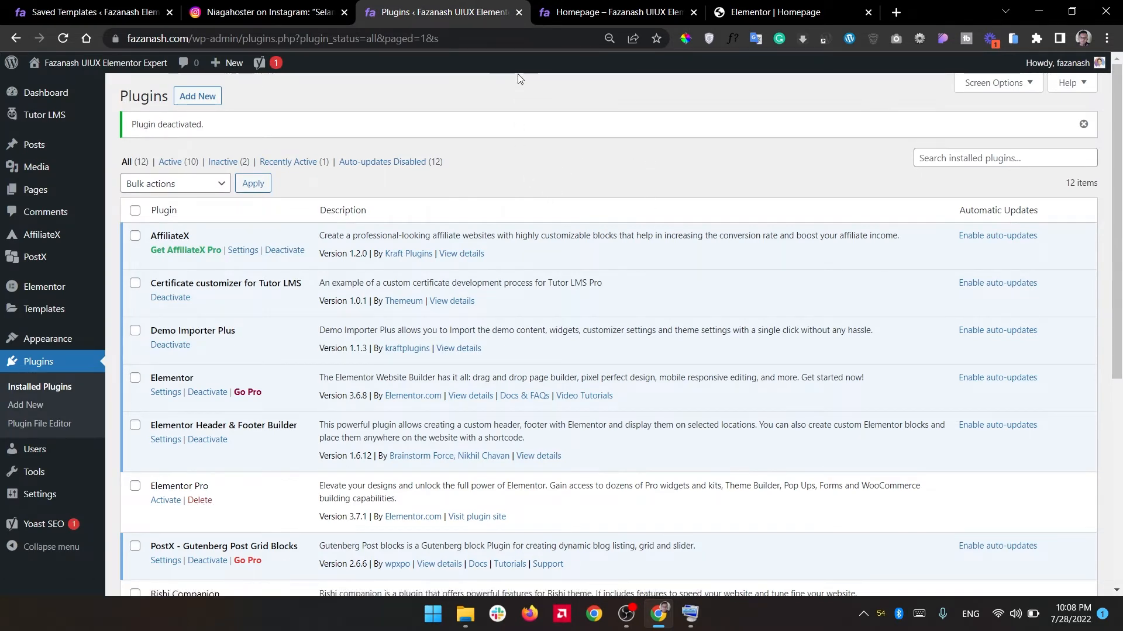
click(592, 16)
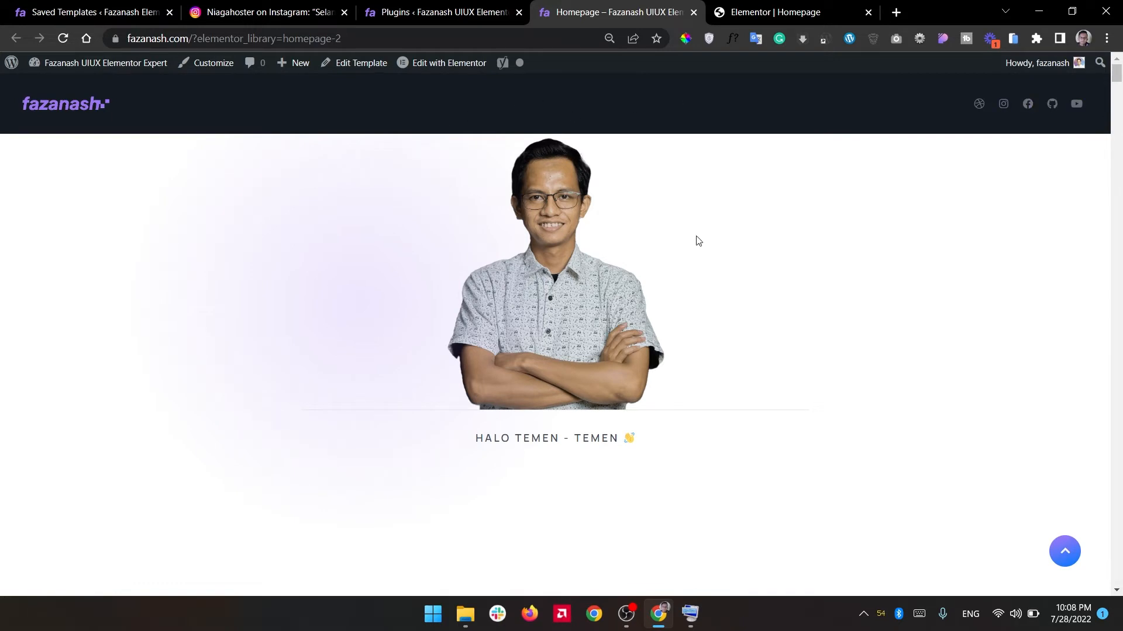
Open the original fazanash.space site in a new browser tab, place the imported Homepage preview beside it, and close the Instagram tab.
click(92, 12)
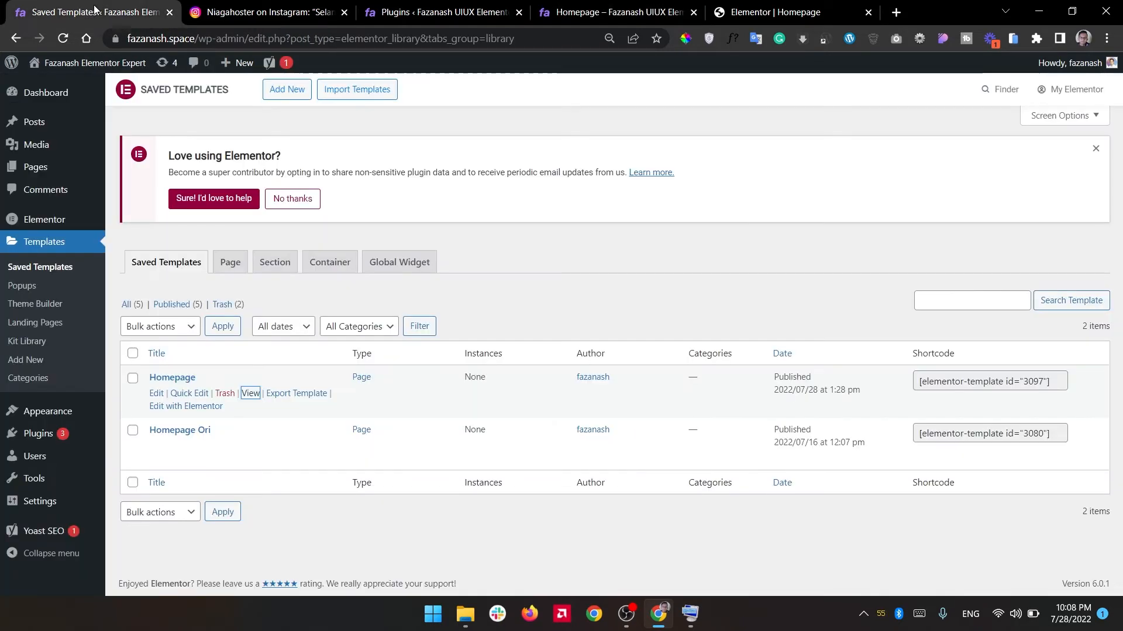
right_click(63, 88)
click(97, 95)
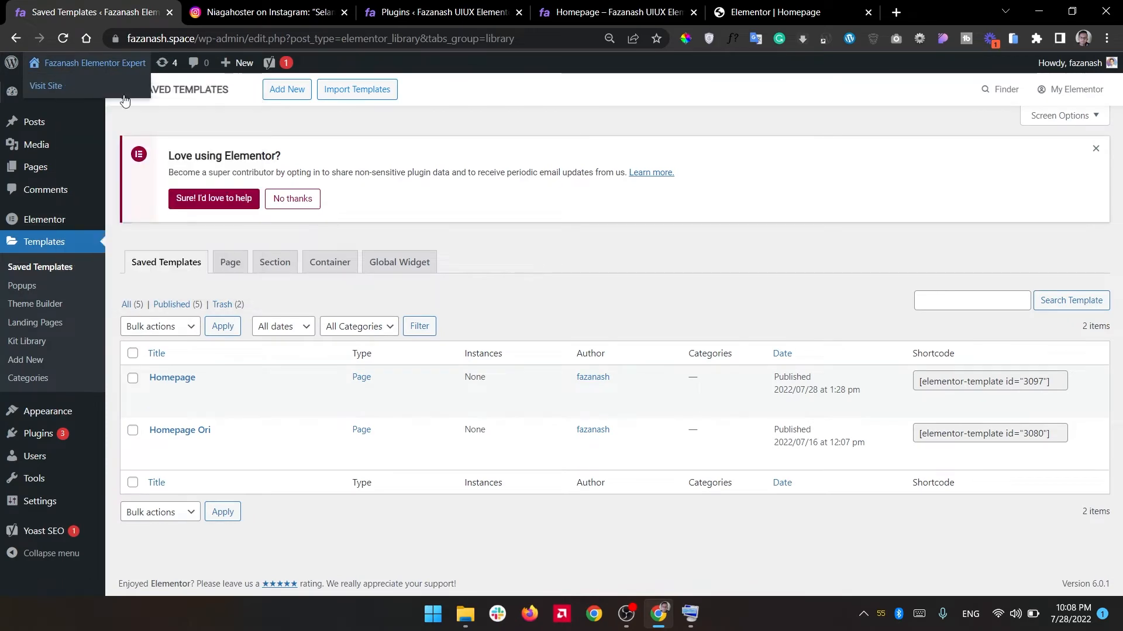
click(245, 12)
click(570, 7)
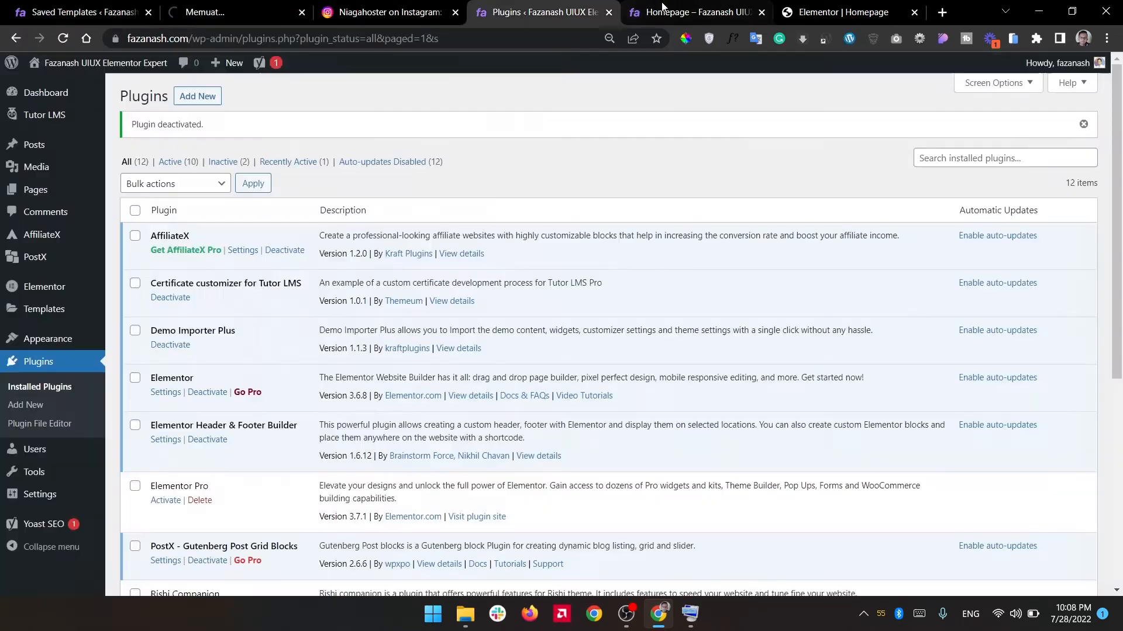
click(701, 7)
drag(434, 7, 397, 9)
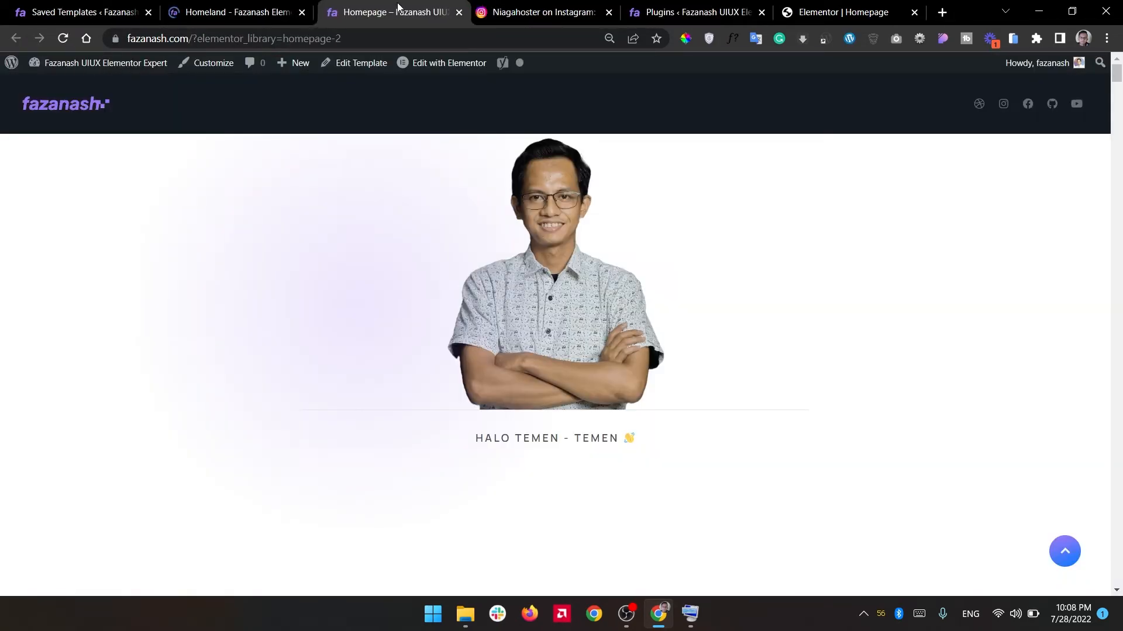
click(608, 11)
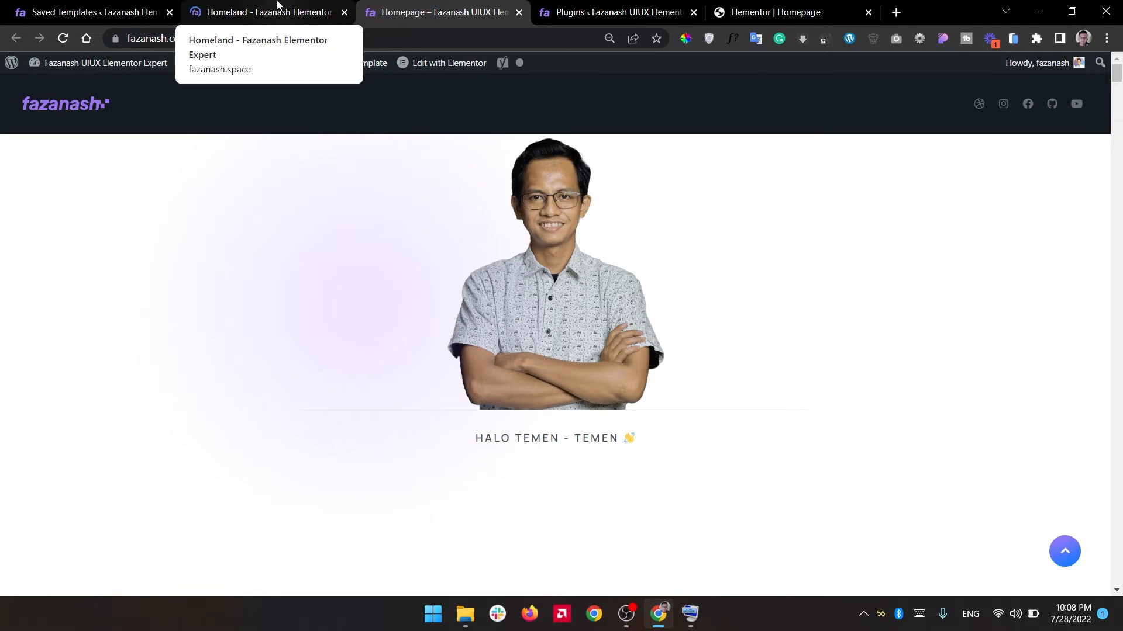
Compare the hero section and header of the original Homeland page with those of the imported Homepage preview.
key(ctrl+shift+Tab)
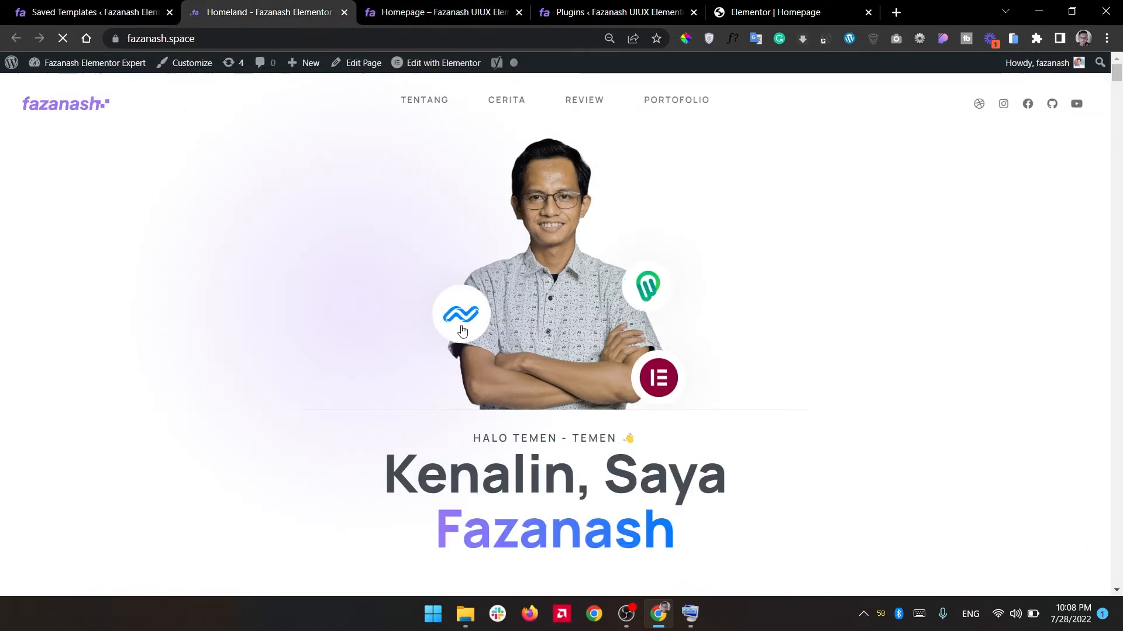
click(413, 11)
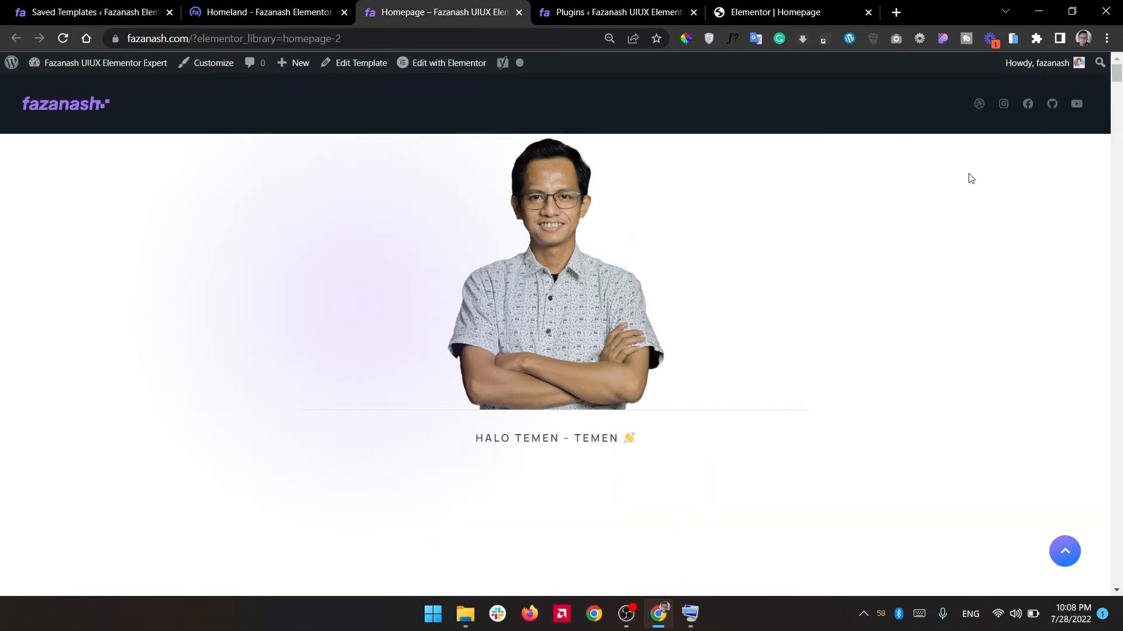
scroll(893, 268, down, 2)
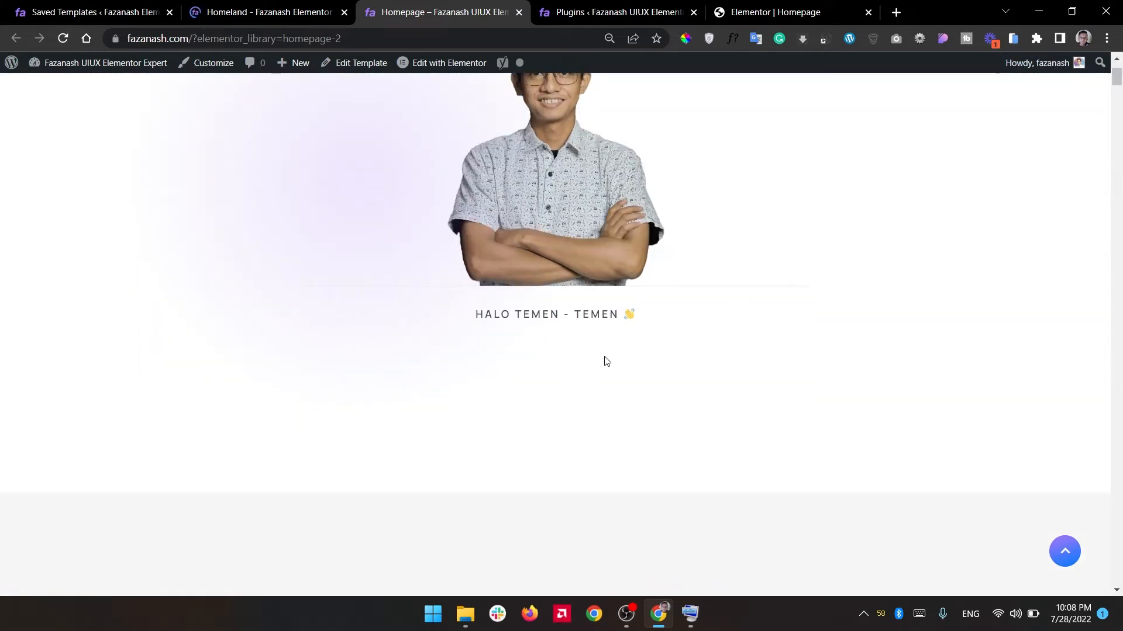
drag(442, 342, 678, 408)
click(732, 417)
click(334, 6)
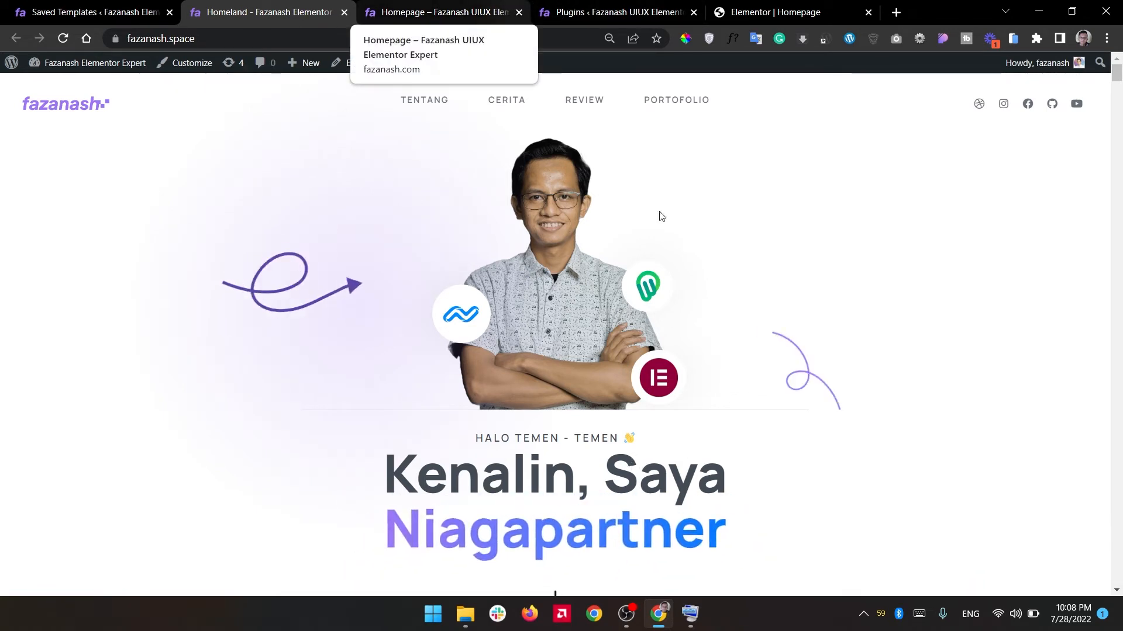
drag(1121, 70, 1121, 72)
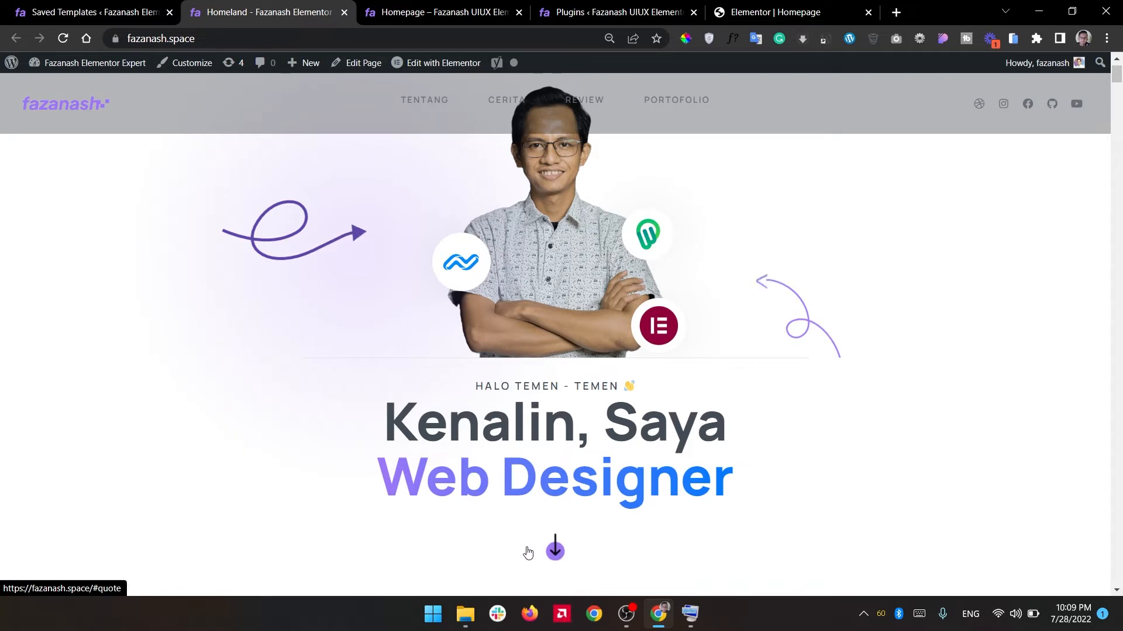
click(433, 7)
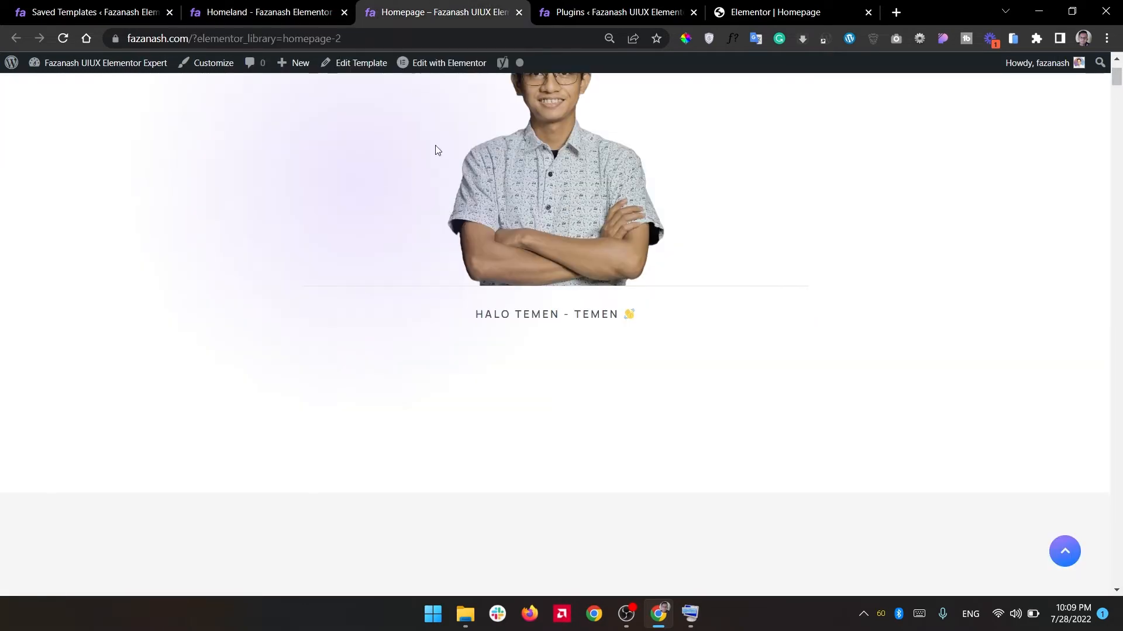
drag(1116, 89, 1118, 99)
drag(1118, 105, 1114, 82)
click(268, 11)
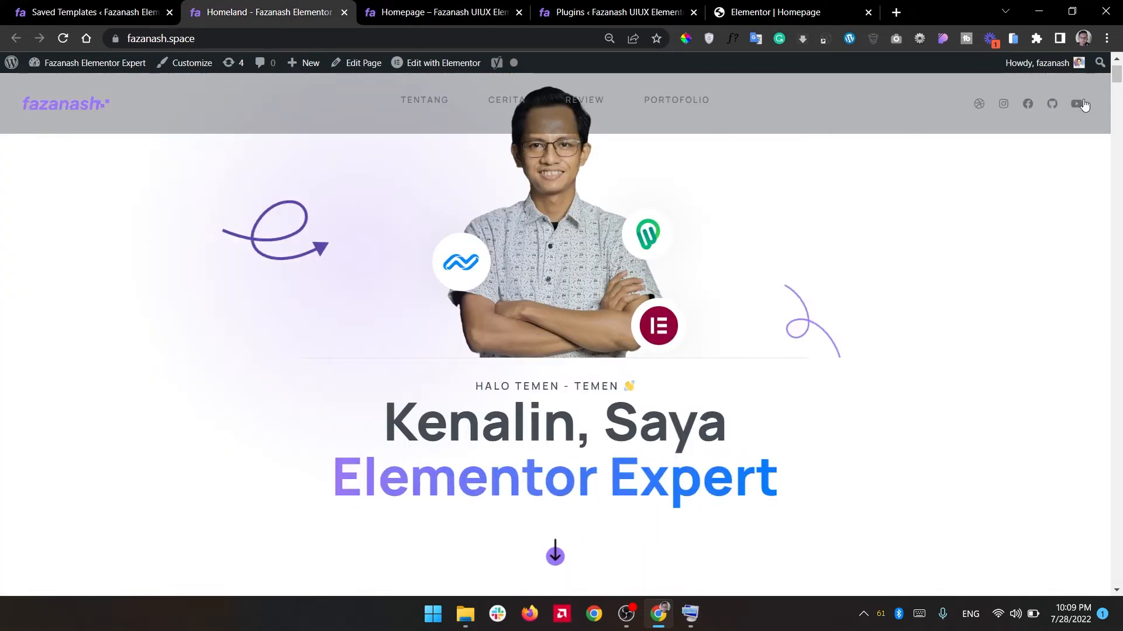
Compare the lower sections of the original and imported pages, from the phone mockup section to the Niagahoster collaboration section.
drag(1118, 85, 1097, 133)
click(446, 6)
drag(1118, 87, 1119, 138)
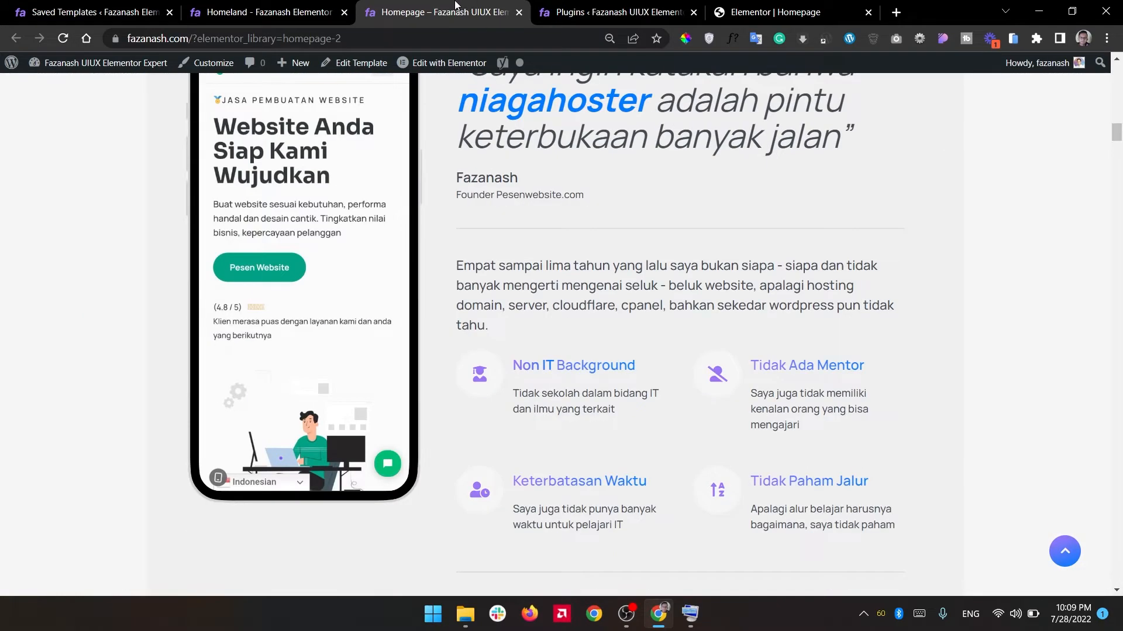
click(304, 12)
drag(1119, 125, 1118, 201)
key(ctrl+Tab)
click(251, 12)
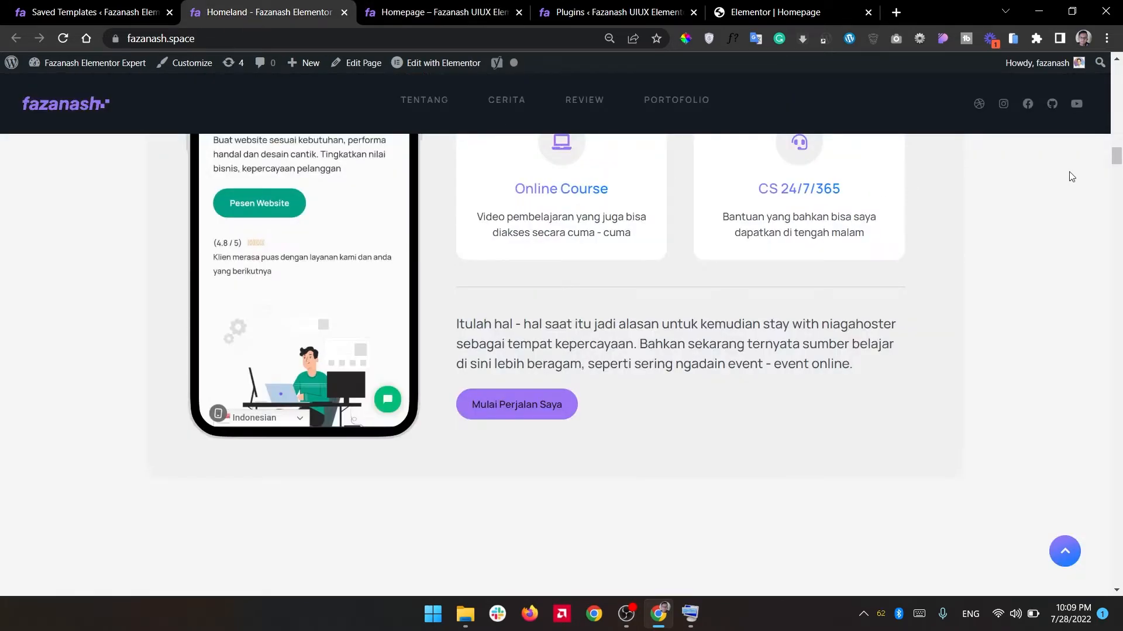
drag(1117, 163, 1118, 235)
click(409, 12)
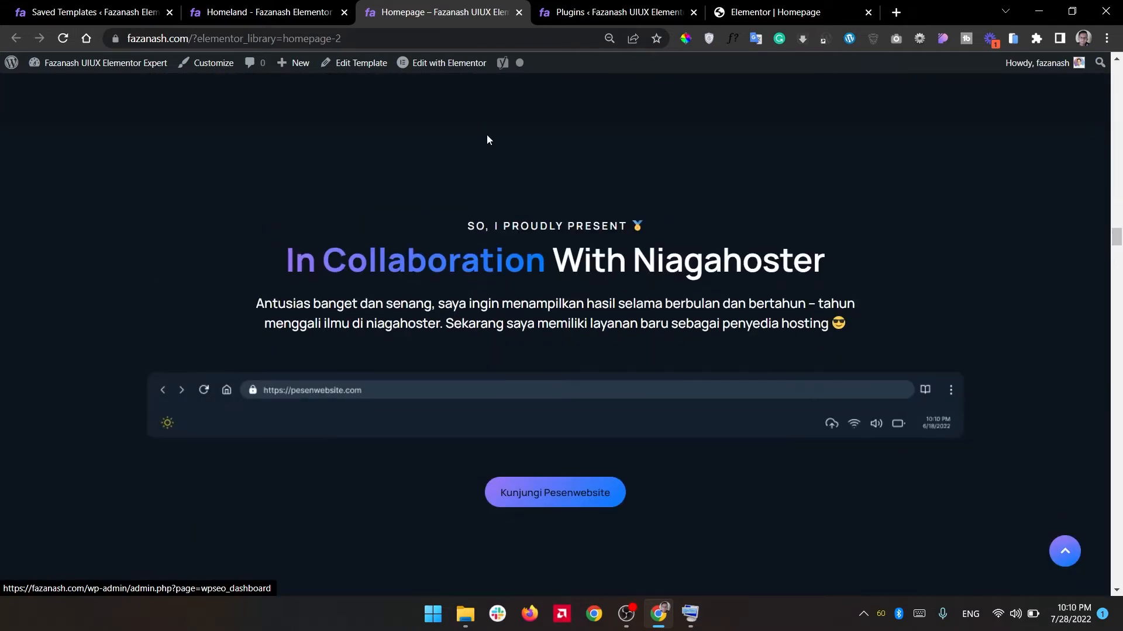
Compare the Customer Care review section of the original Homeland page with that of the imported Homepage preview.
click(318, 7)
drag(1118, 199, 1121, 258)
click(427, 7)
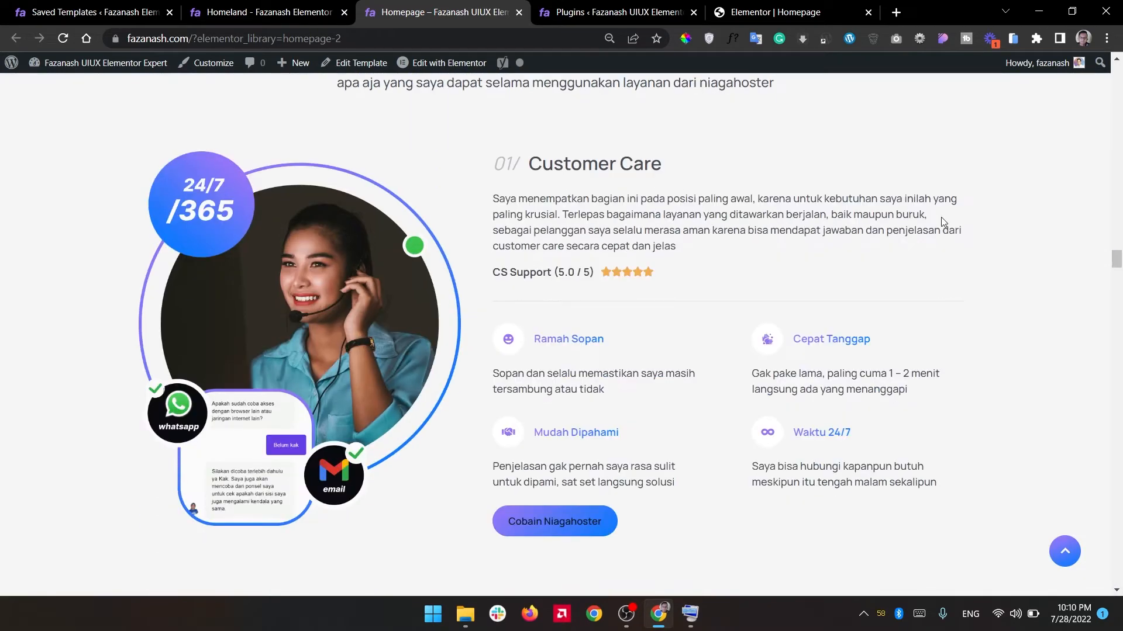
click(309, 7)
drag(1120, 246, 1121, 277)
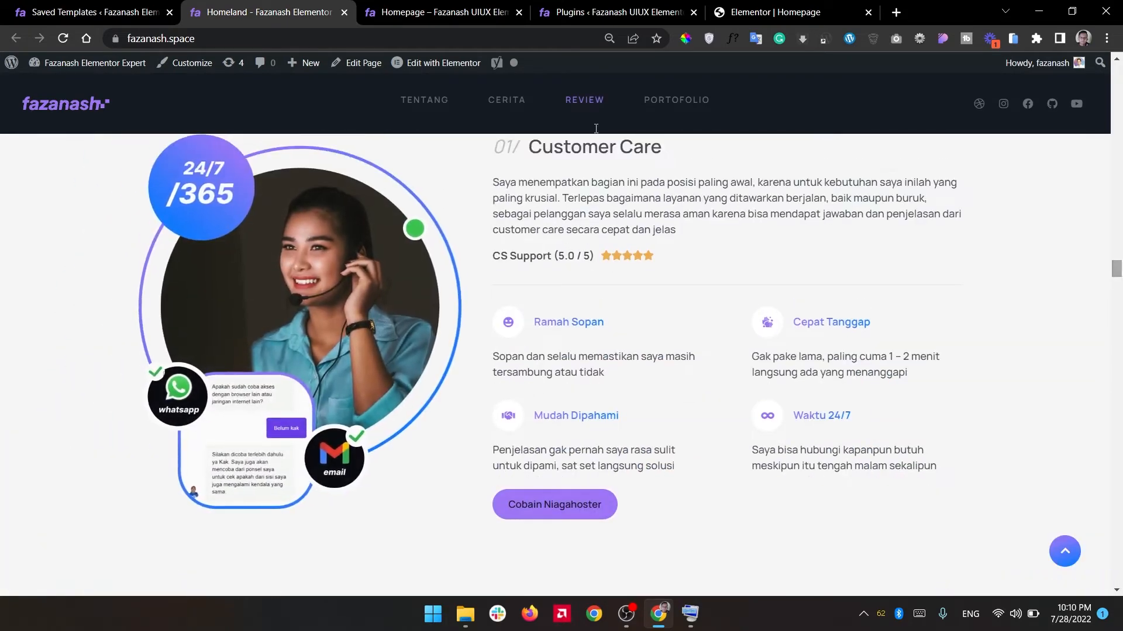
click(436, 5)
scroll(1119, 255, down, 8)
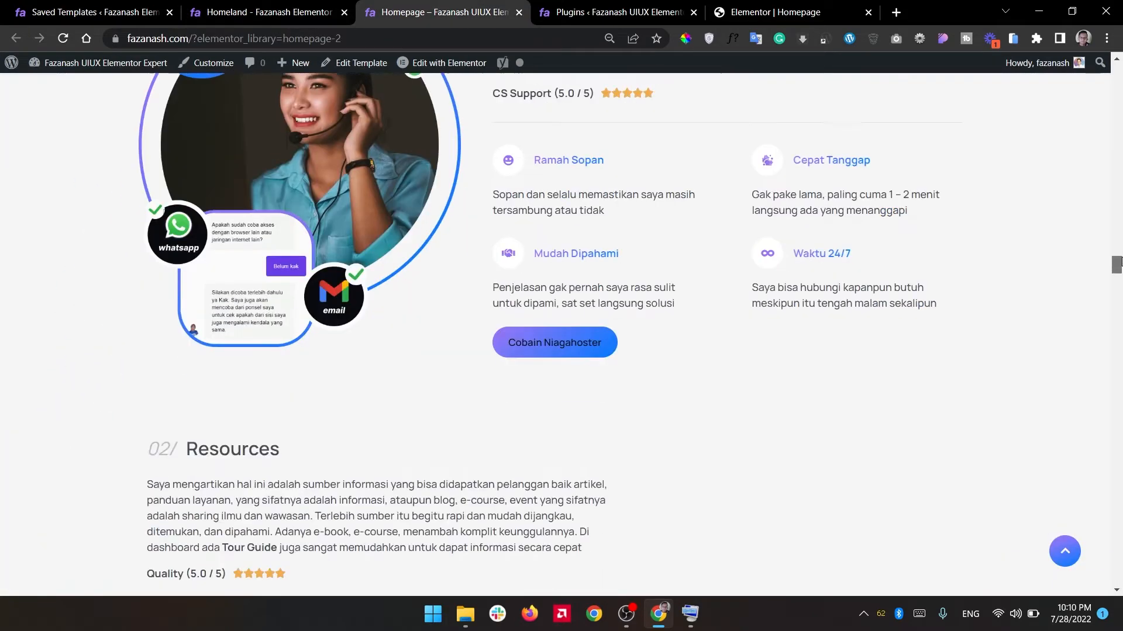
Compare the original and imported pages from the Resources review through the Niagahoster product section to the domain-name illustration.
click(272, 12)
scroll(1119, 274, down, 12)
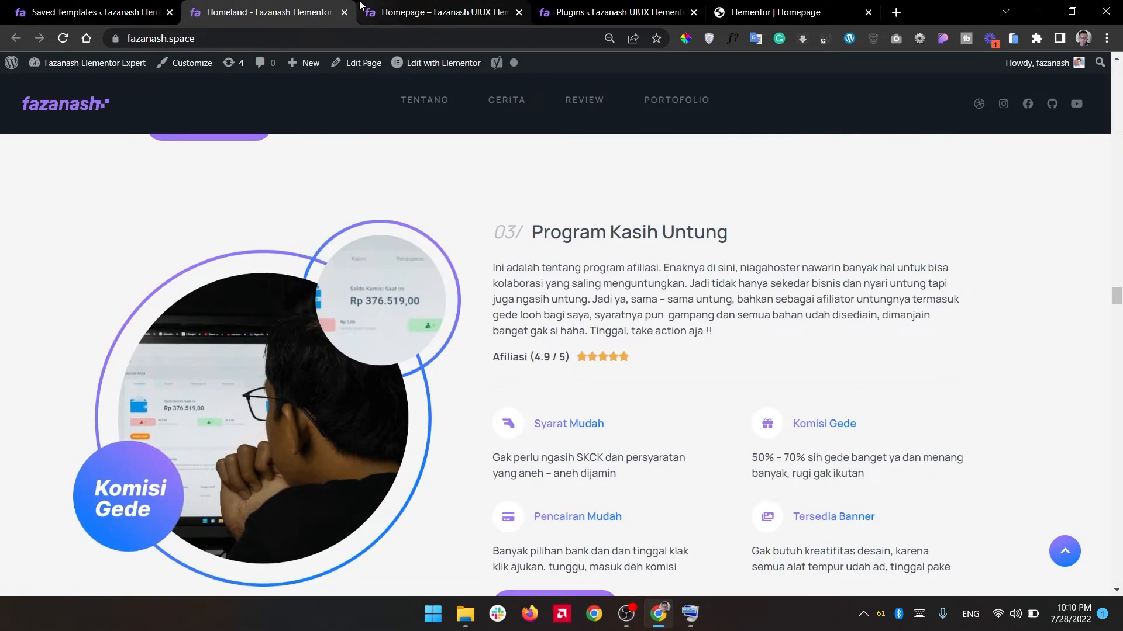
click(444, 13)
drag(1118, 280, 1119, 360)
click(312, 21)
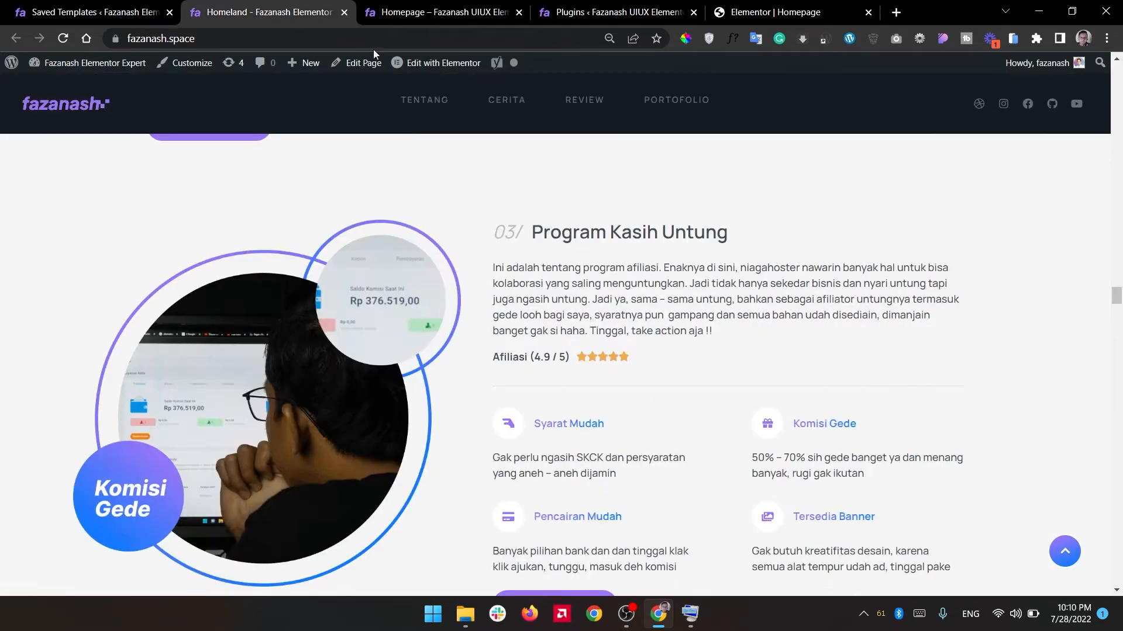
drag(1115, 299, 1114, 401)
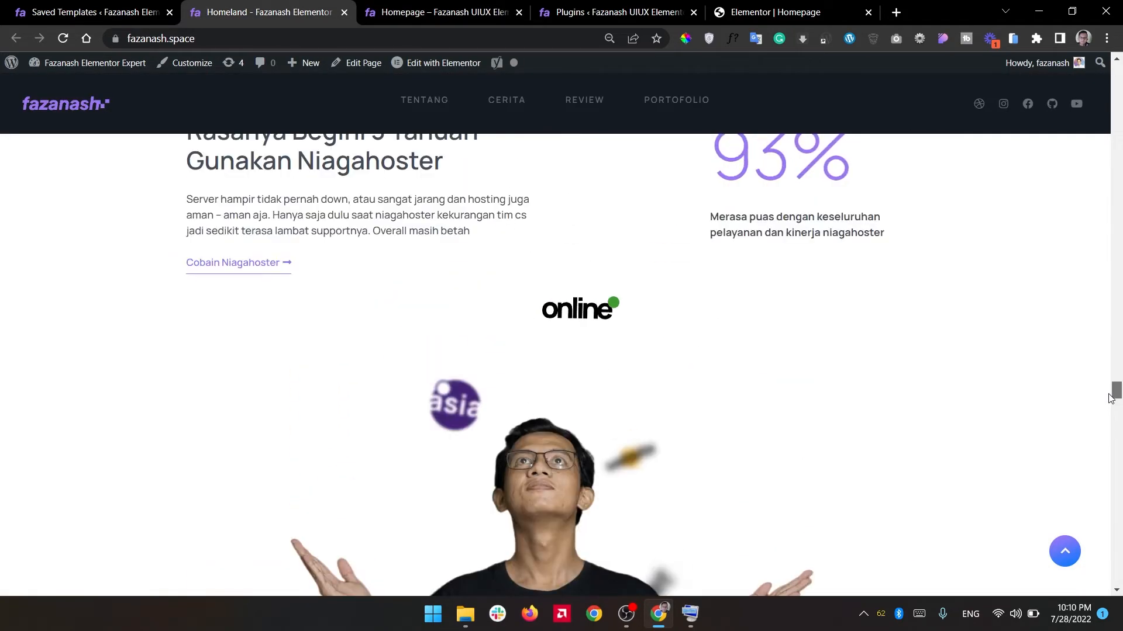
click(491, 6)
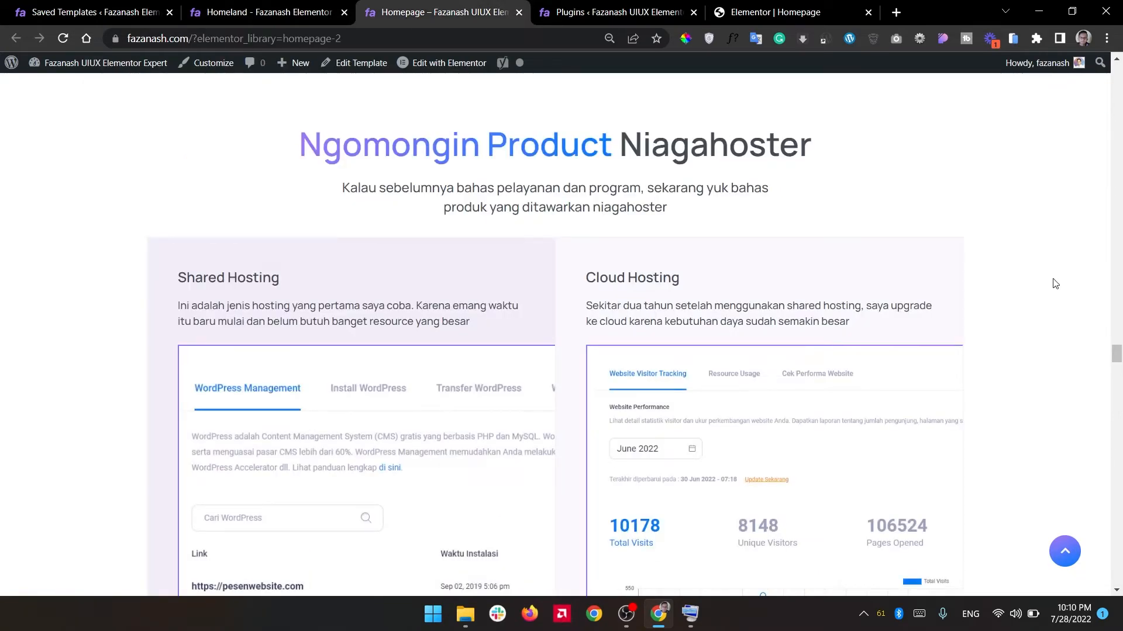
drag(1116, 349, 1118, 389)
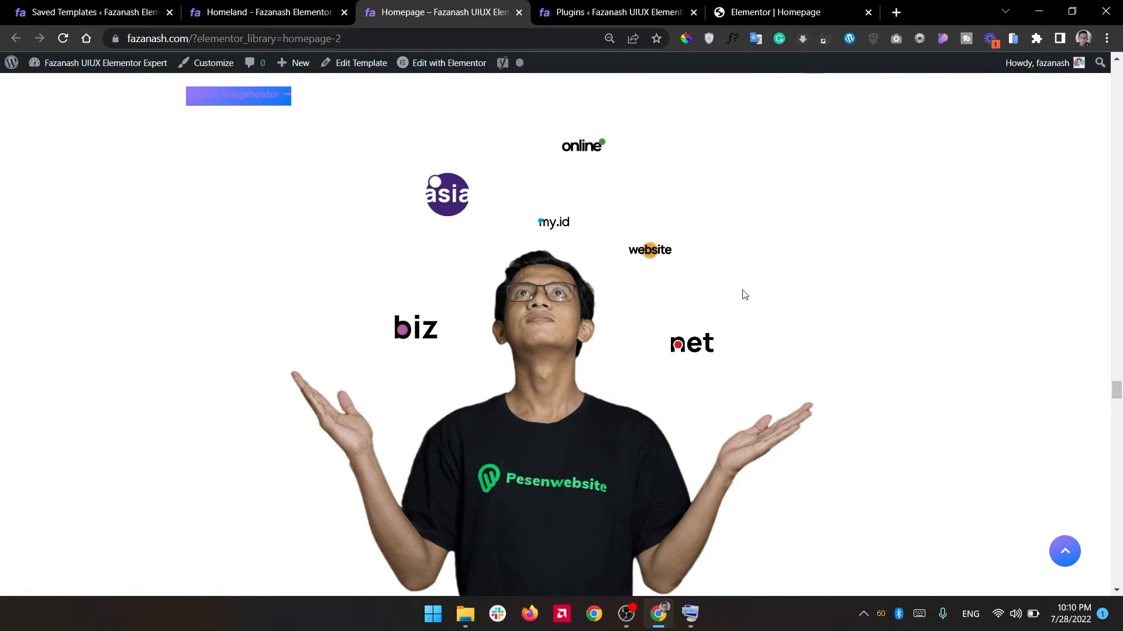
Compare the VPS section and the Crevidy Template portfolio entry of the original page with the imported Homepage preview.
click(273, 7)
drag(1116, 390, 1116, 421)
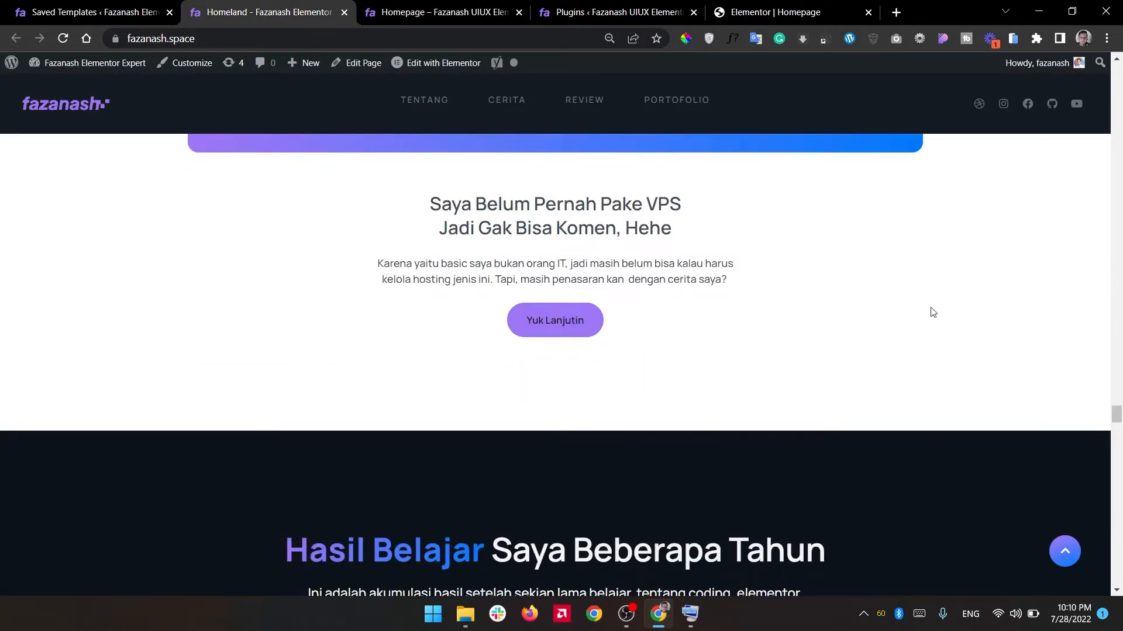
click(387, 7)
drag(1119, 386, 1119, 427)
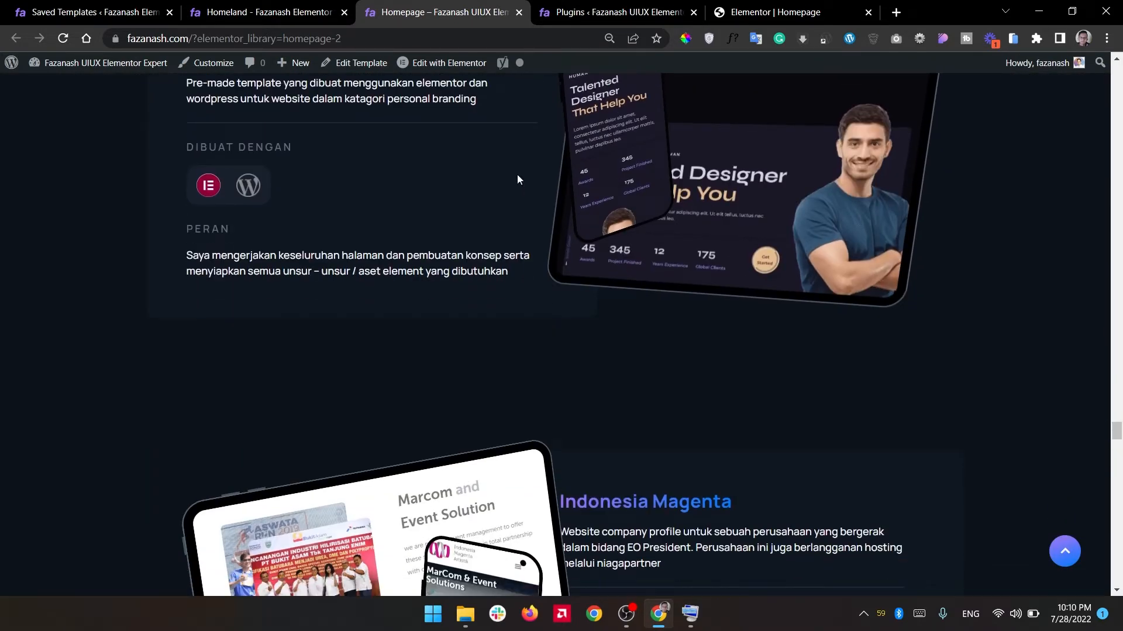
click(283, 8)
scroll(783, 354, down, 5)
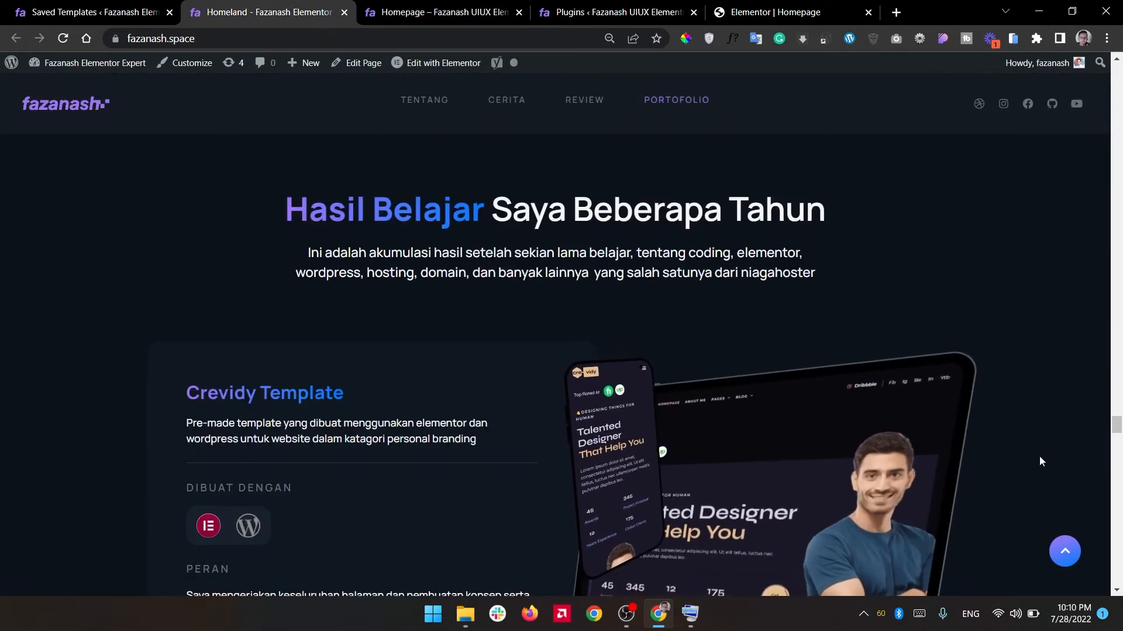
scroll(768, 270, down, 3)
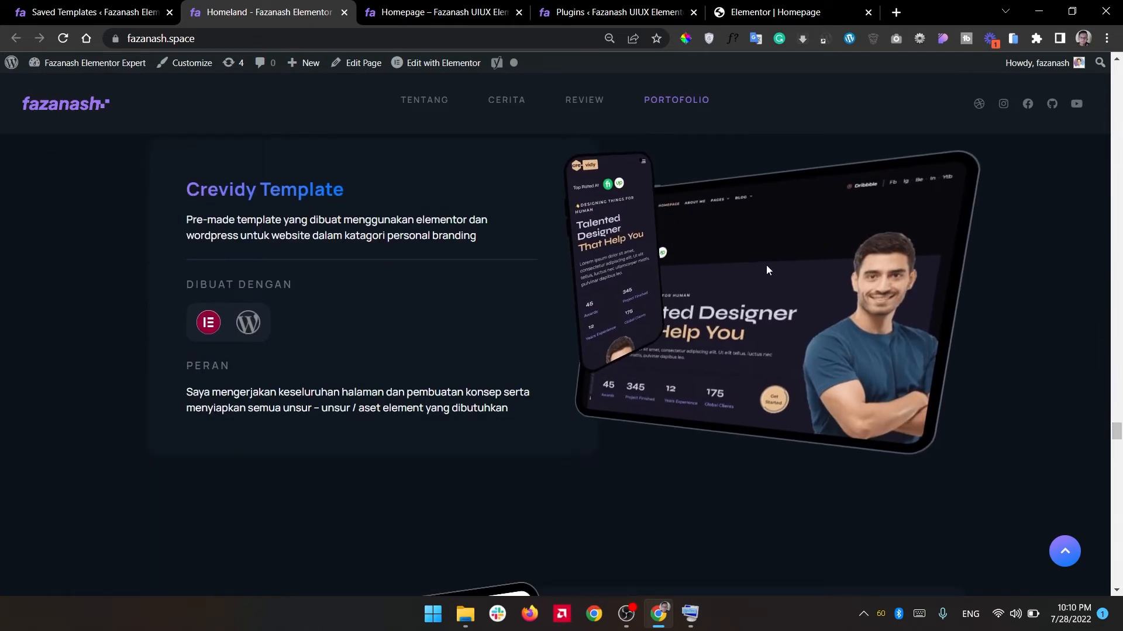
key(ctrl+Tab)
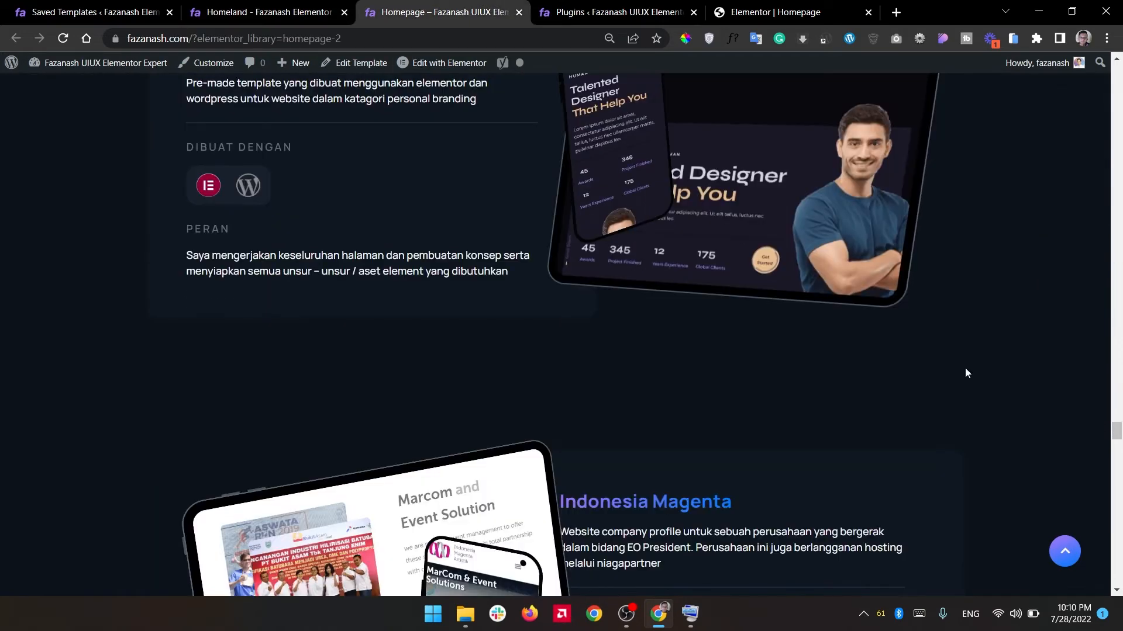
Compare the remaining portfolio entries of the imported Homepage preview, down to "dan masih banyak lagi", with the original page's portfolio.
drag(1116, 431, 1120, 558)
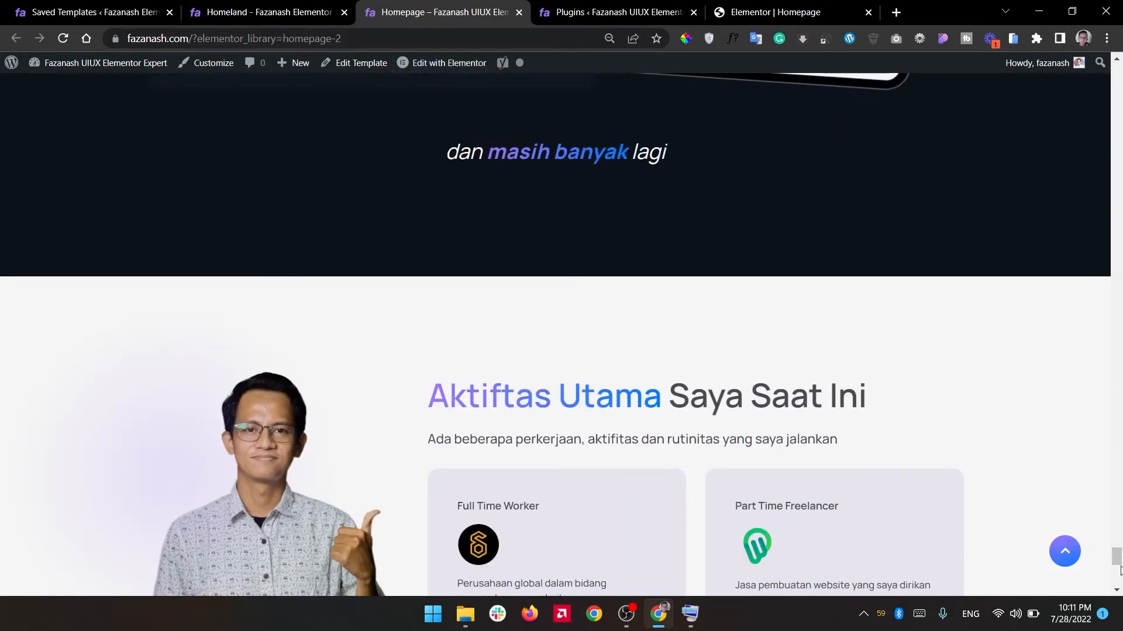
mouse_move(1120, 563)
mouse_down()
mouse_move(1120, 549)
mouse_move(1121, 559)
mouse_up()
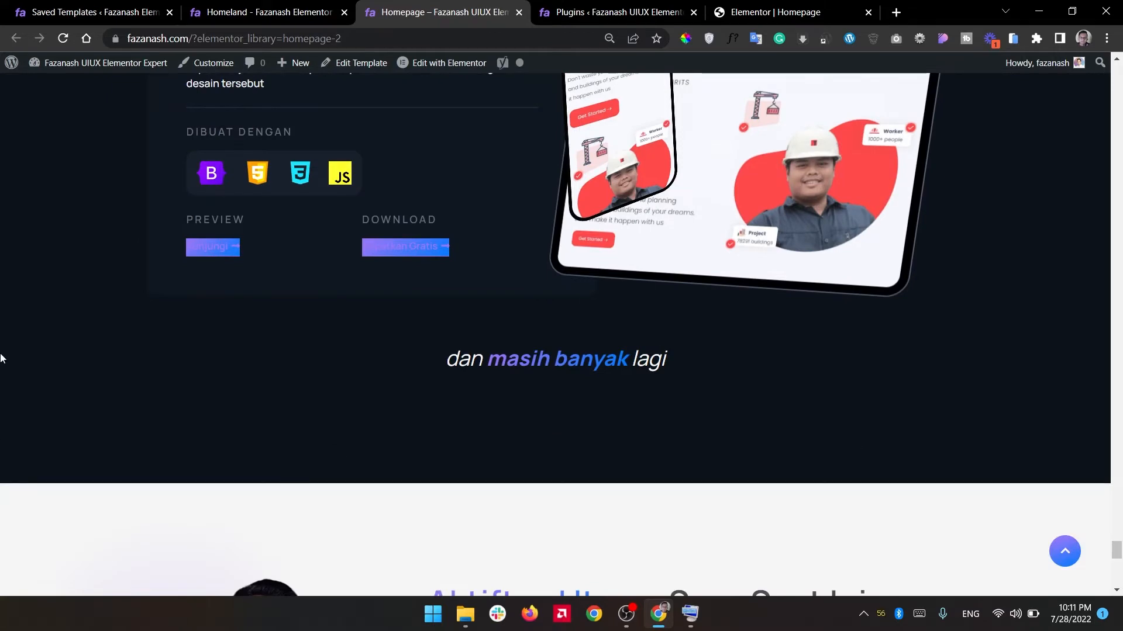
click(234, 11)
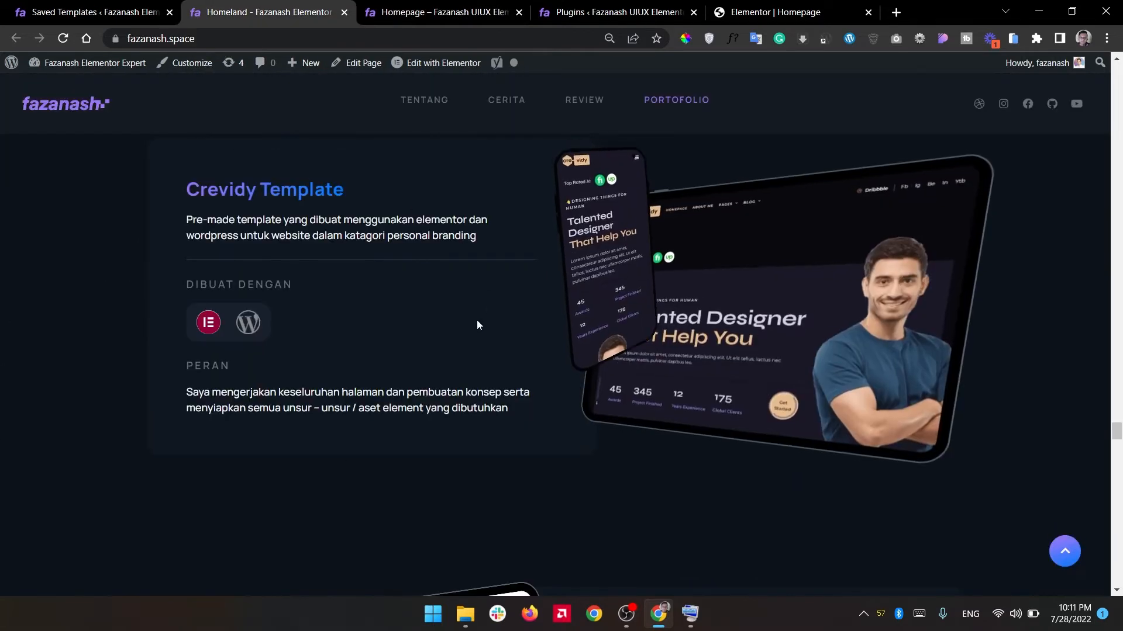
drag(1117, 433, 1118, 456)
click(484, 10)
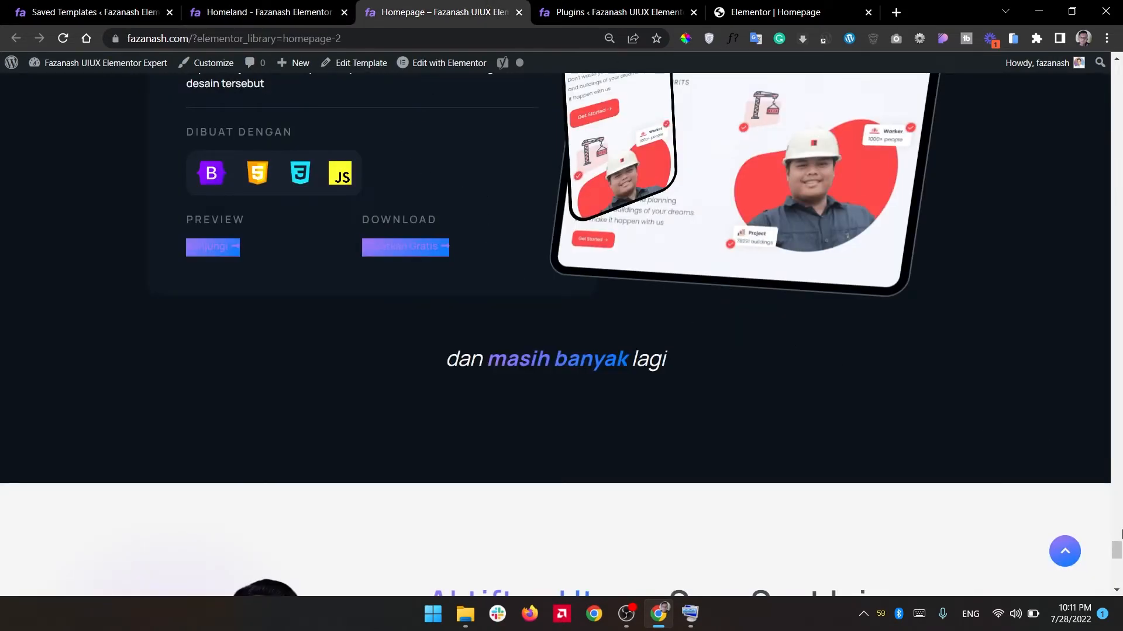
Review the imported preview's closing #Hosterpeople section and test its back-to-top button.
drag(1118, 552, 1118, 585)
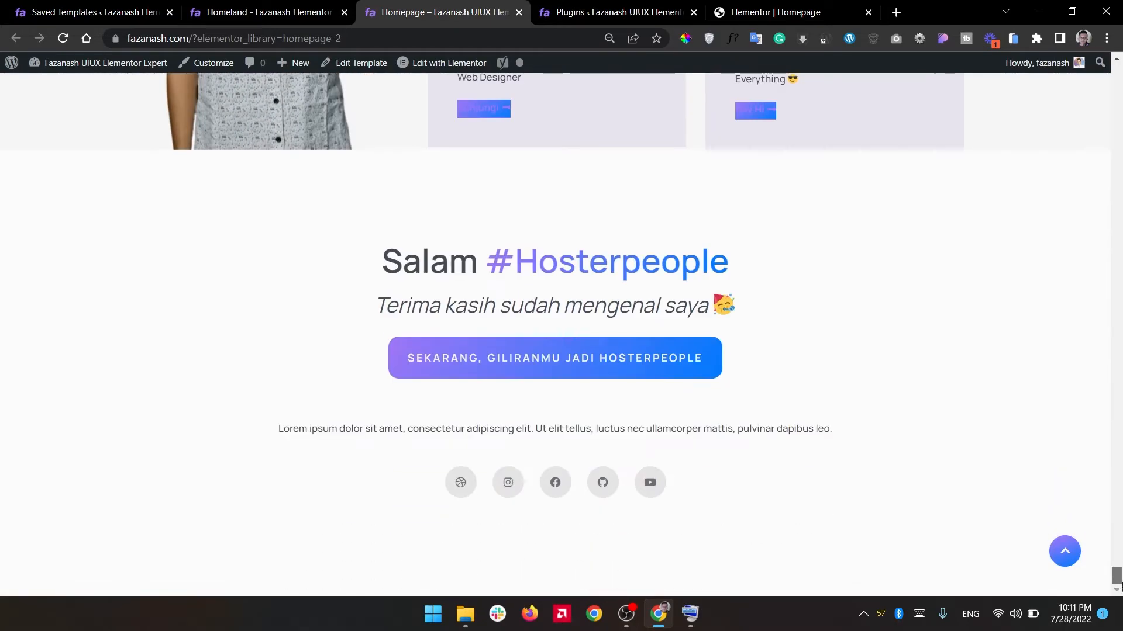
click(1063, 552)
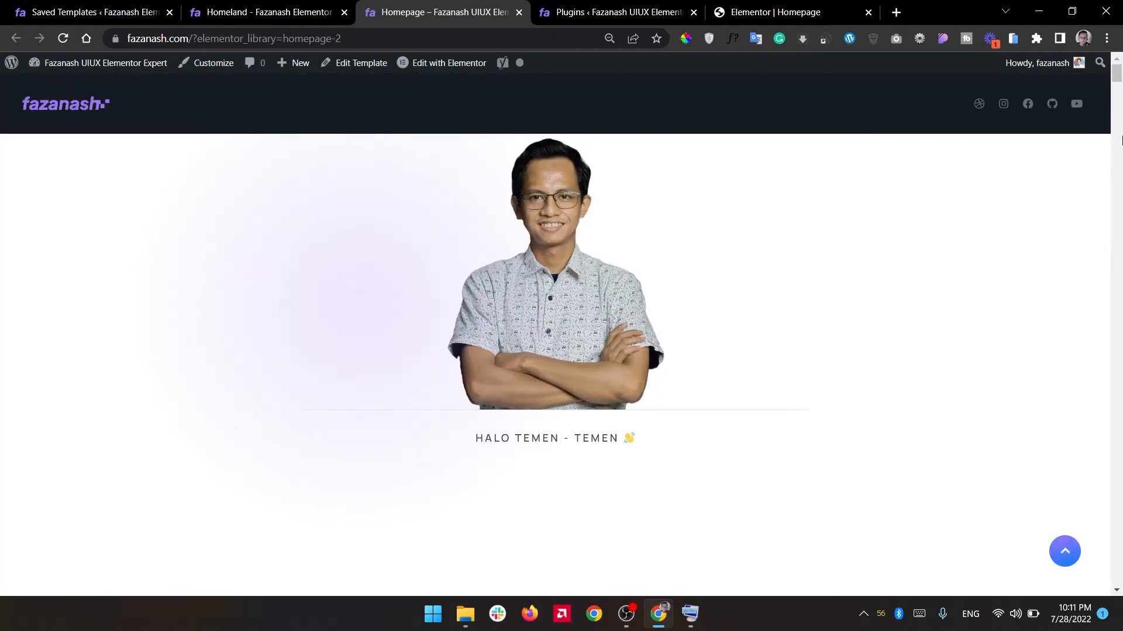
drag(1118, 79, 1121, 447)
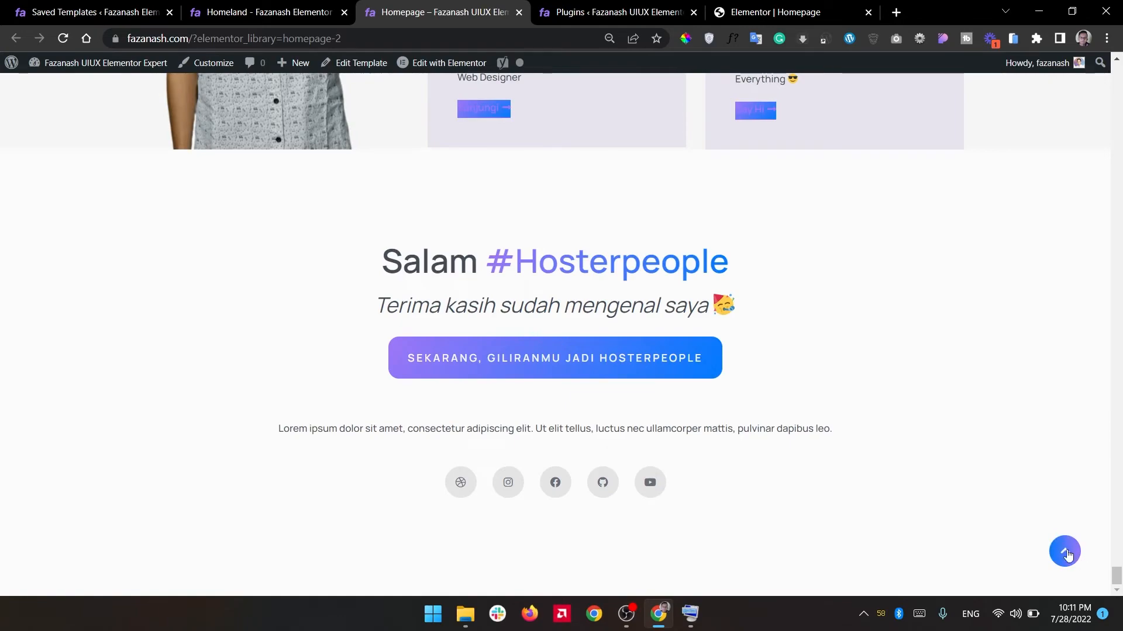
click(1072, 556)
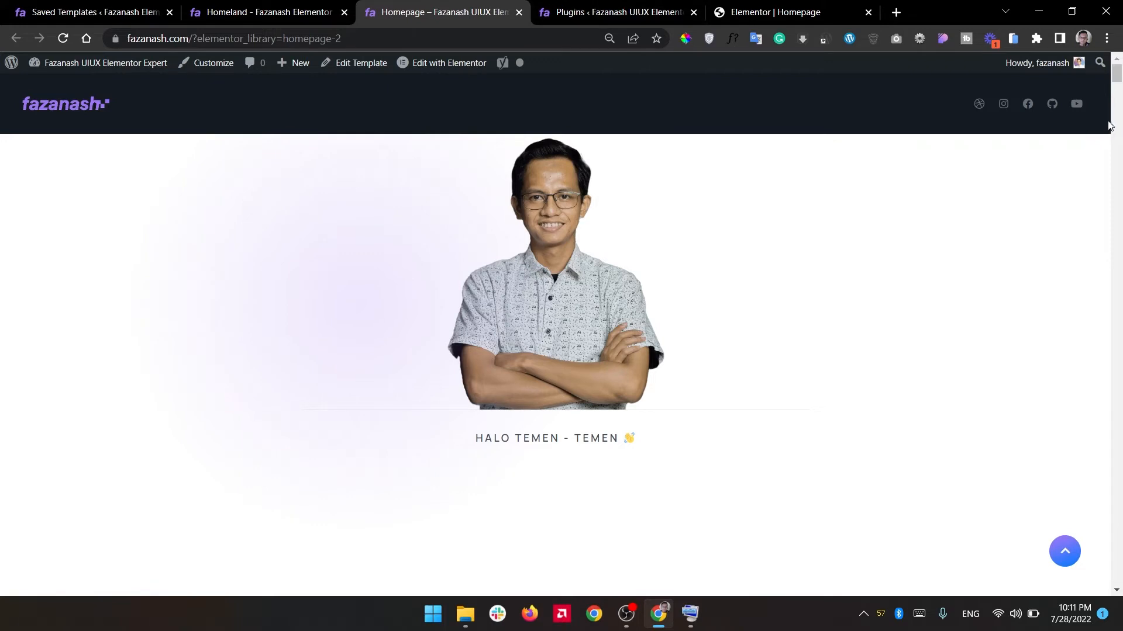
scroll(1118, 73, down, 4)
scroll(1118, 73, up, 4)
Check the installed plugins list for Elementor Header & Footer Builder as a way to supply the header menu.
click(592, 3)
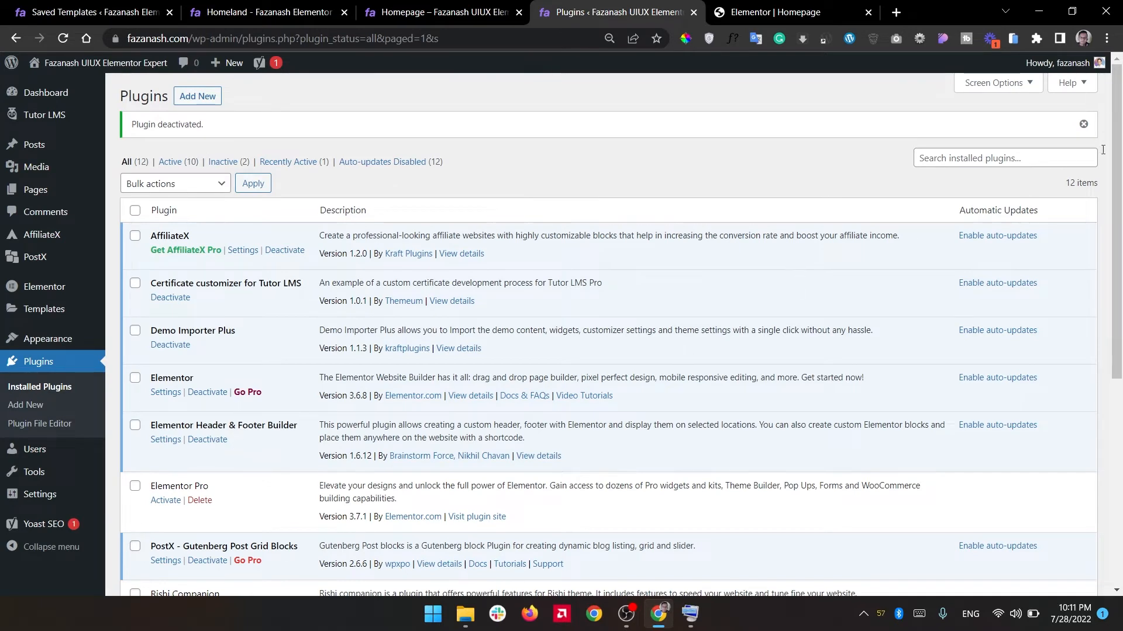
scroll(528, 288, down, 2)
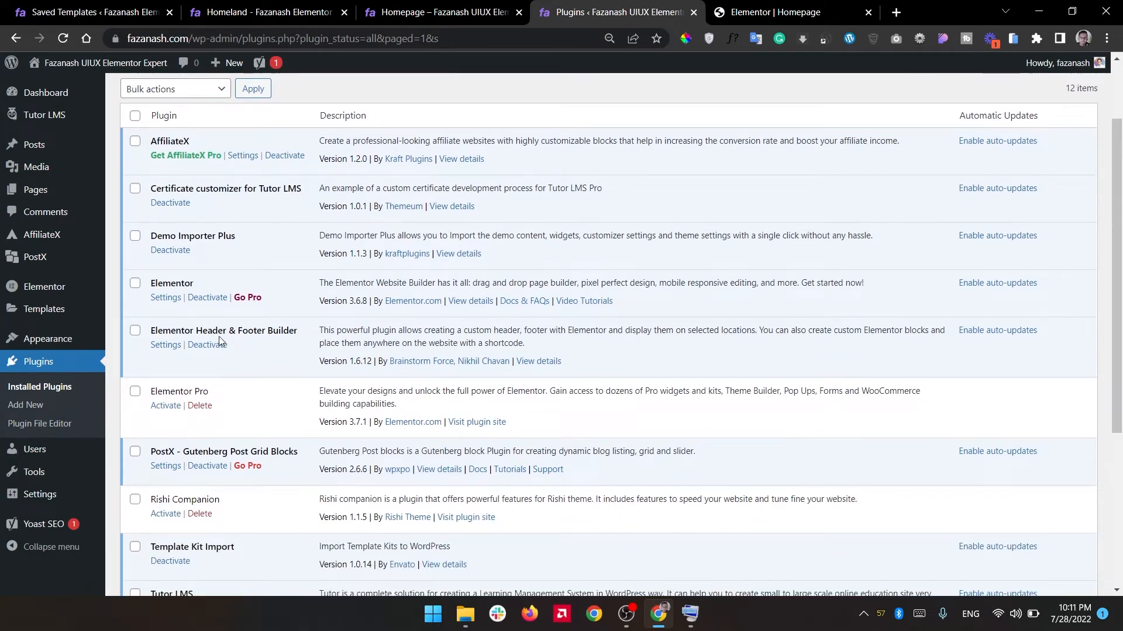
click(301, 335)
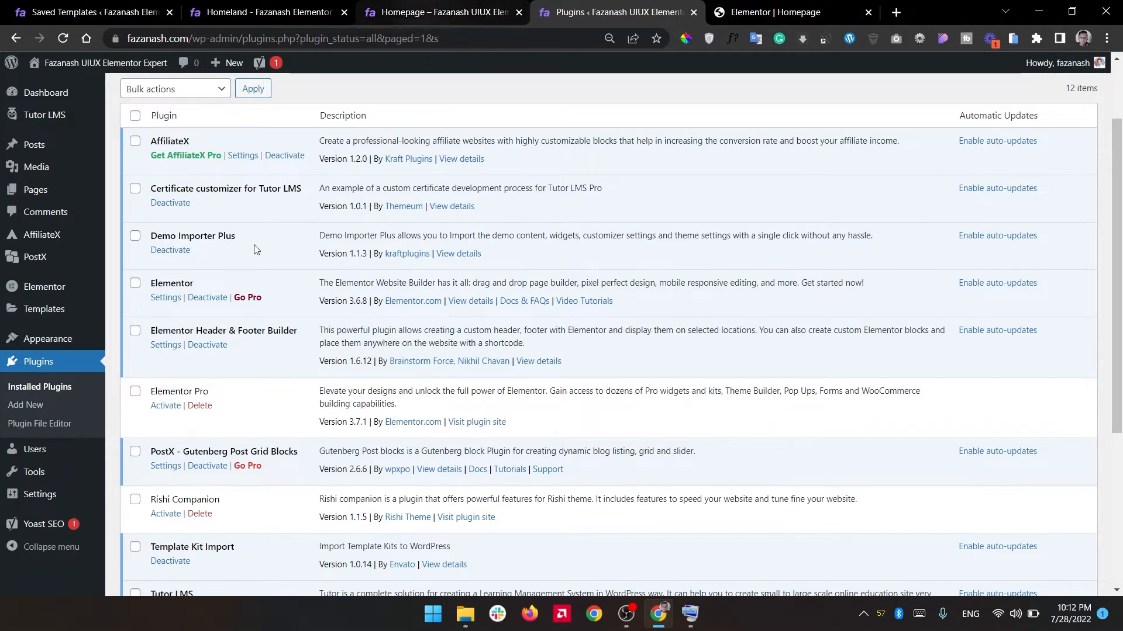
Search the Homepage template's editor widgets for "nav" and check the available menu widgets against the installed plugins.
click(778, 11)
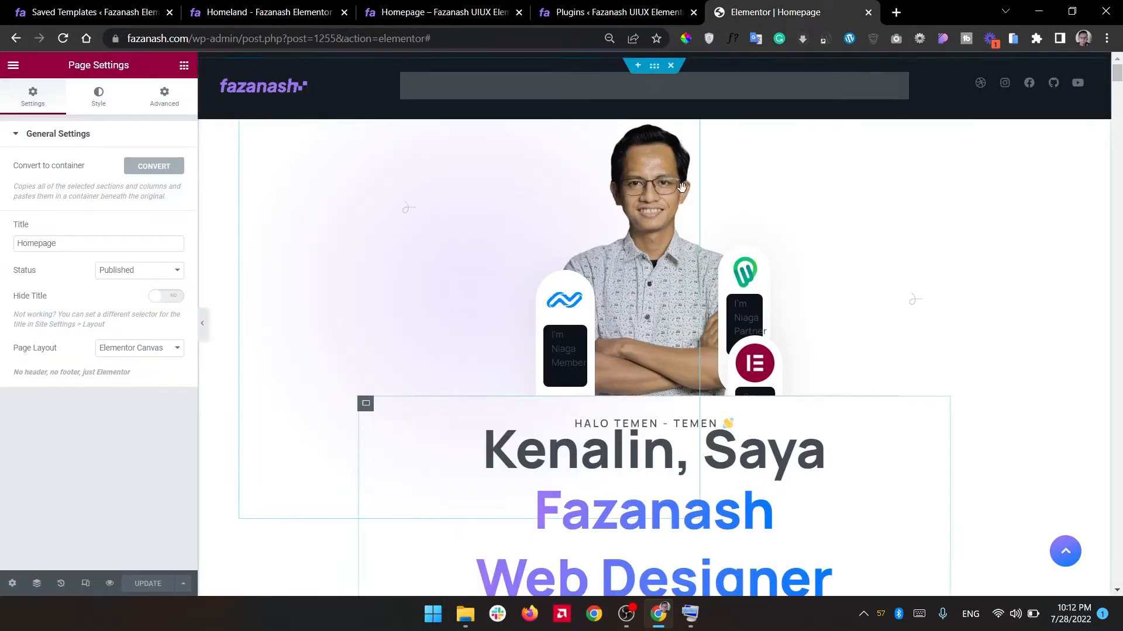
click(289, 93)
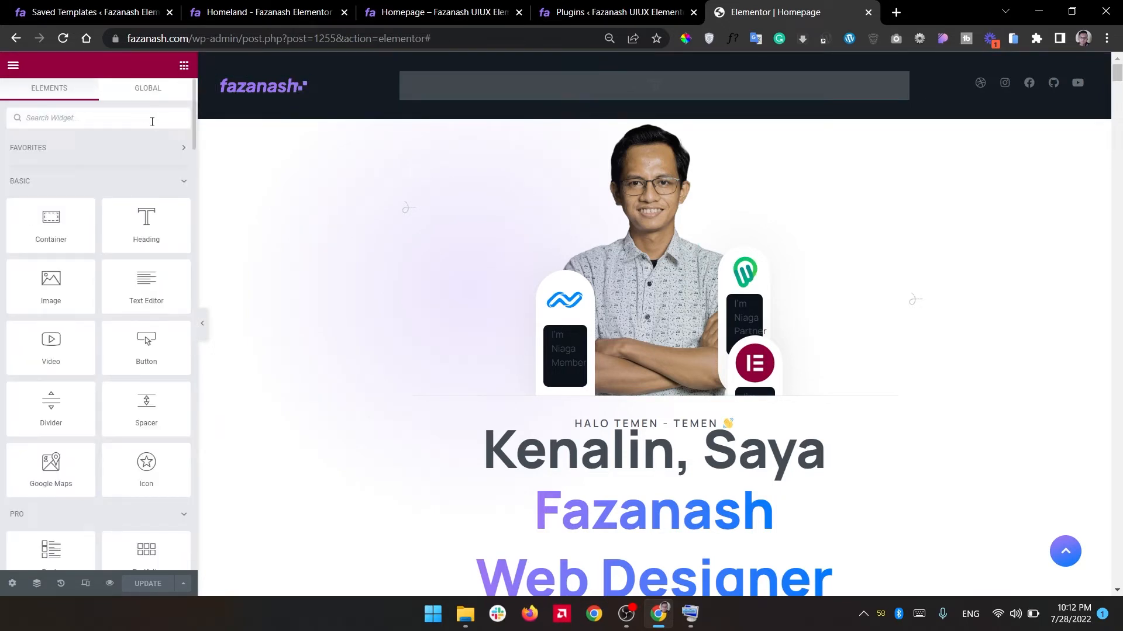
click(142, 112)
text(nav)
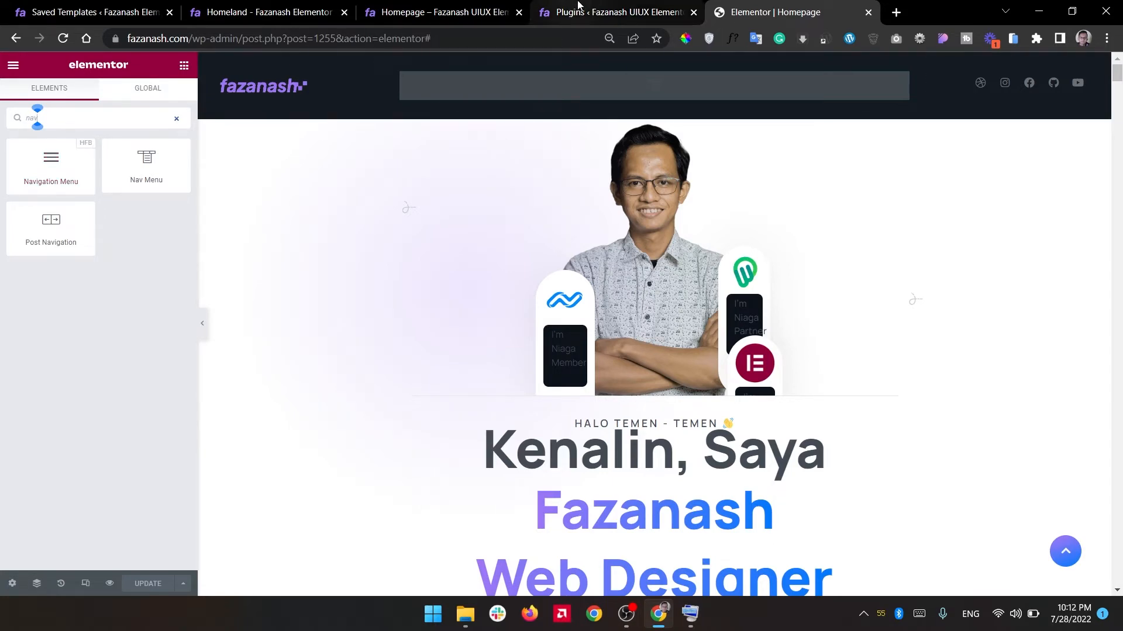
click(578, 6)
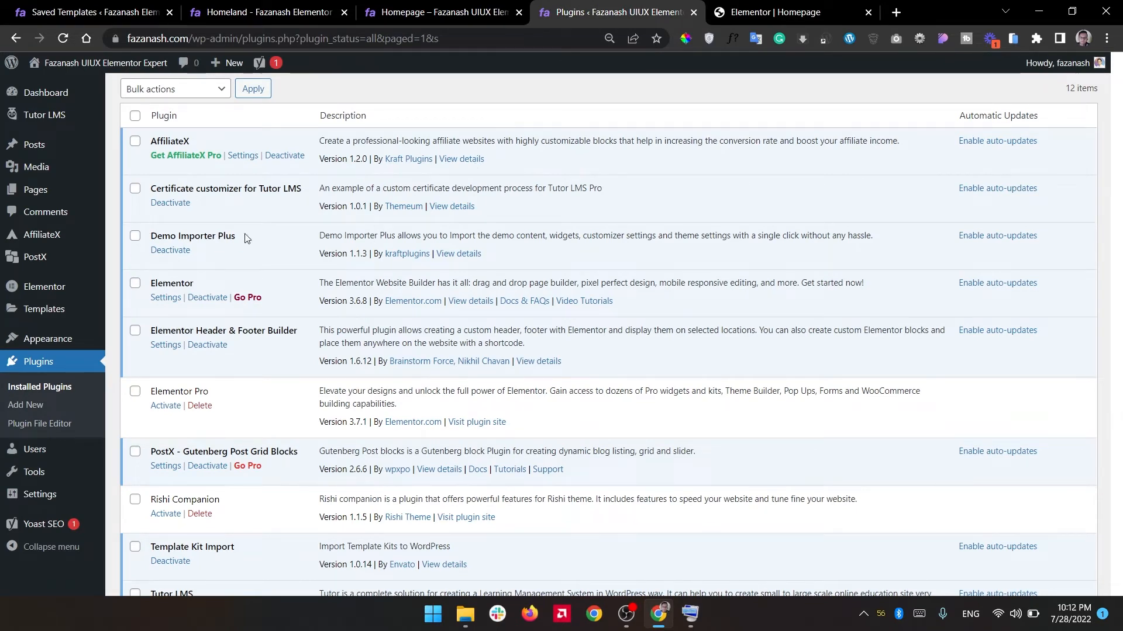
click(778, 4)
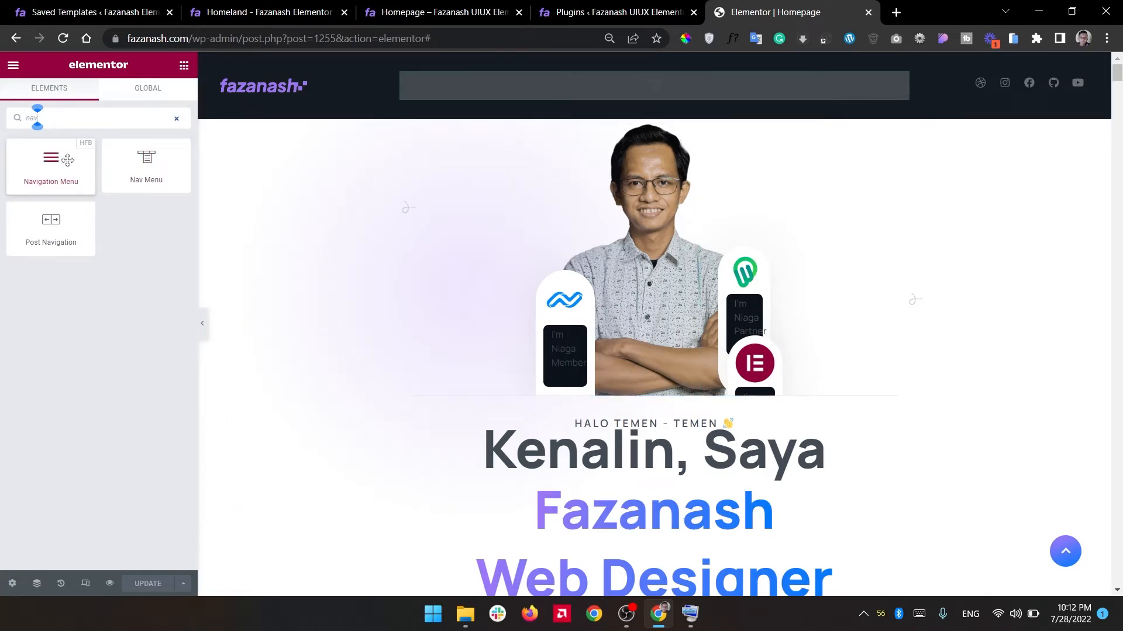
Try the Navigation Menu widget in the header's middle column with Main Menu as its menu, and delete it.
drag(106, 160, 519, 87)
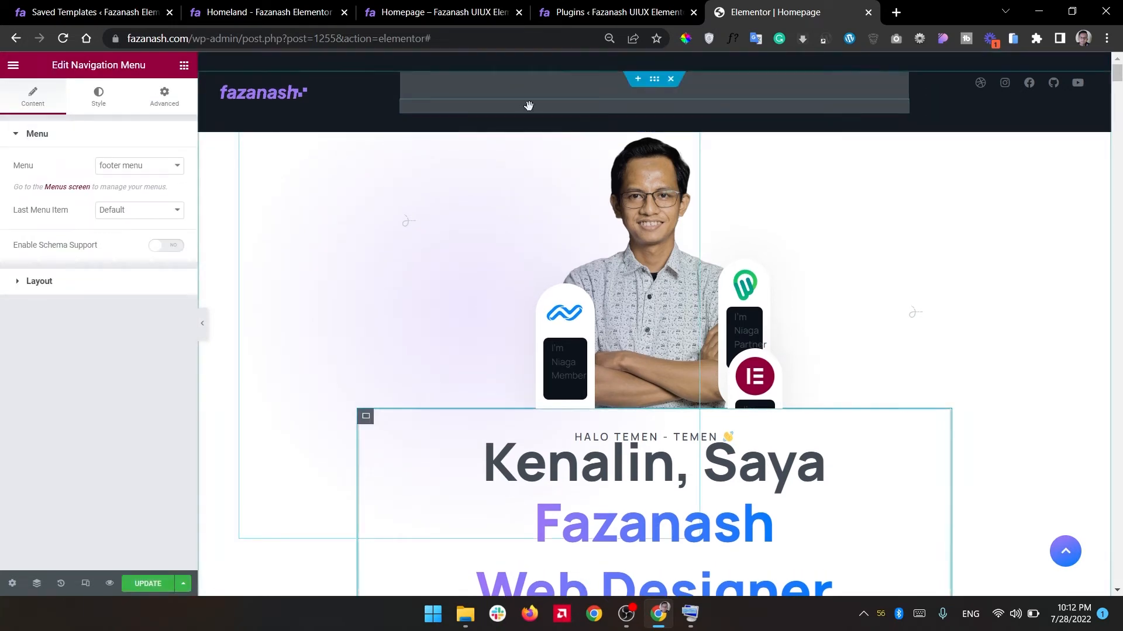
click(137, 166)
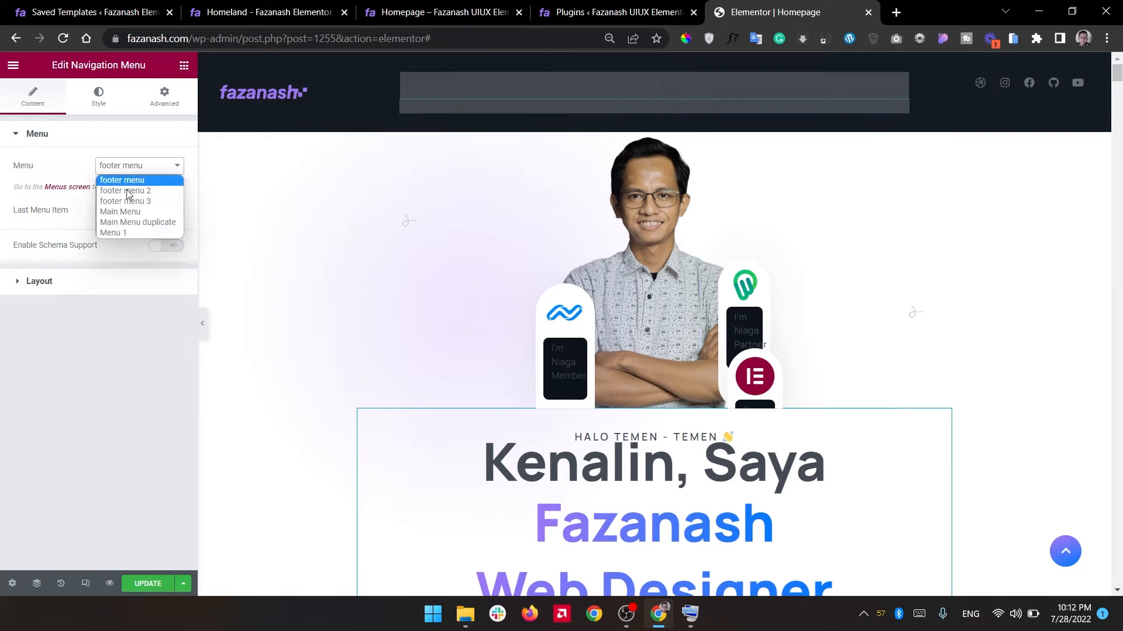
click(127, 213)
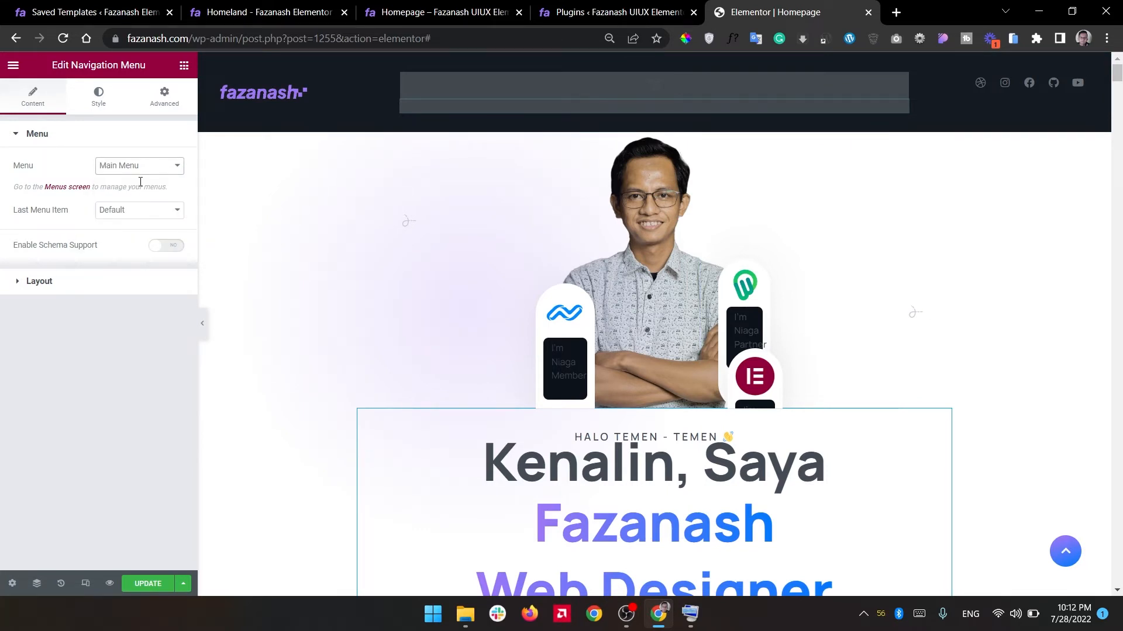
right_click(573, 104)
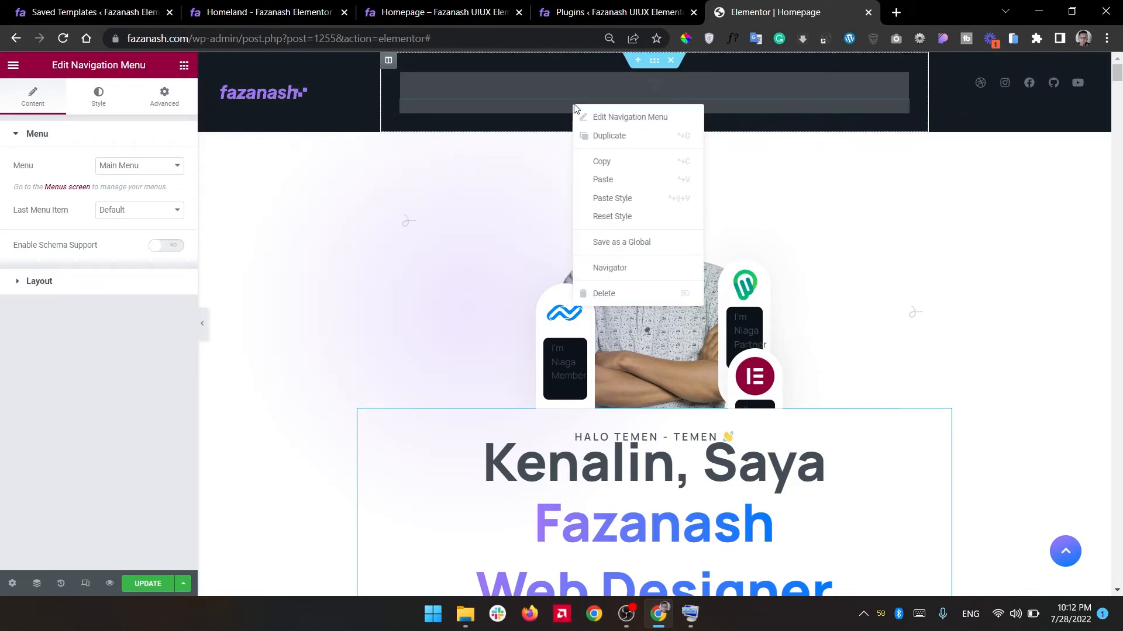
click(605, 295)
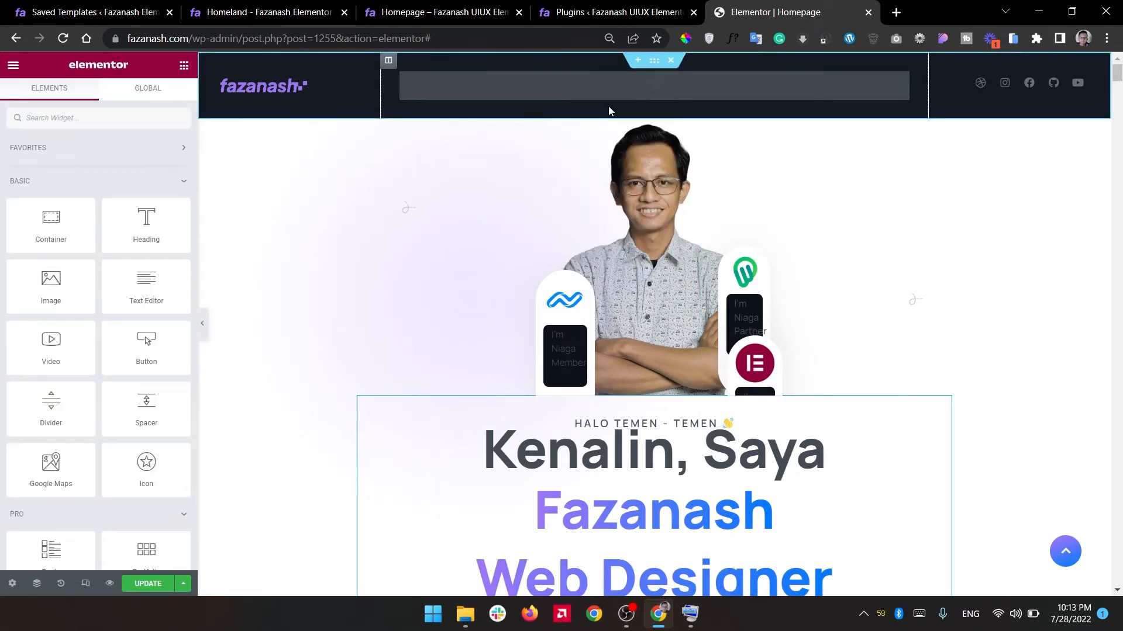
Open the header section's Motion Effects settings and check its Sticky options against the header's behaviour on the page.
click(666, 89)
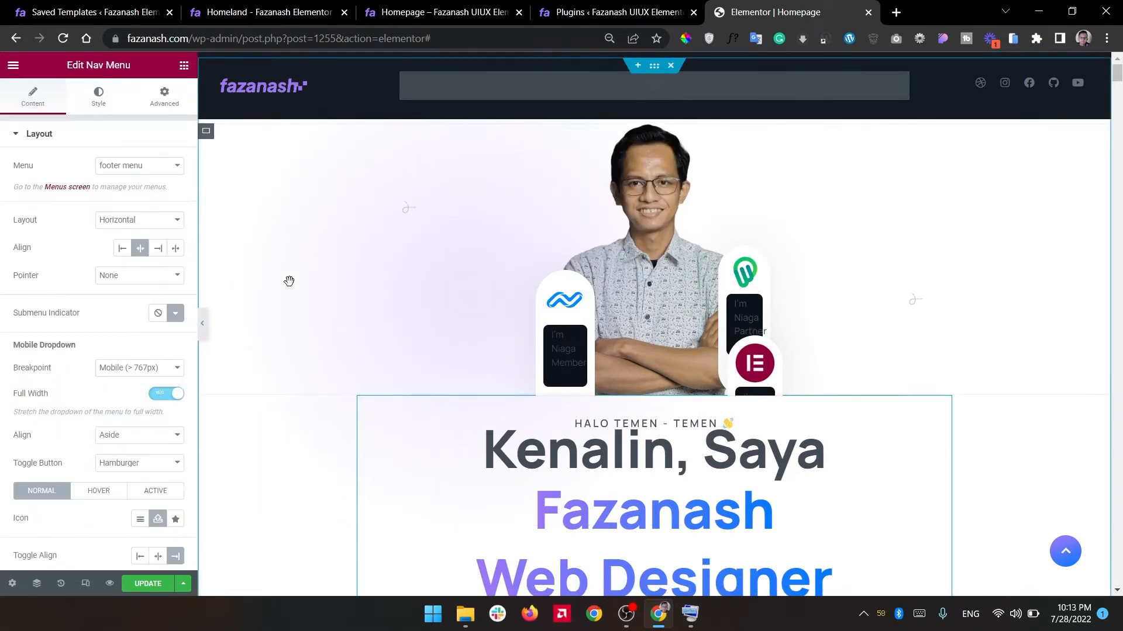
click(305, 133)
click(164, 96)
click(167, 139)
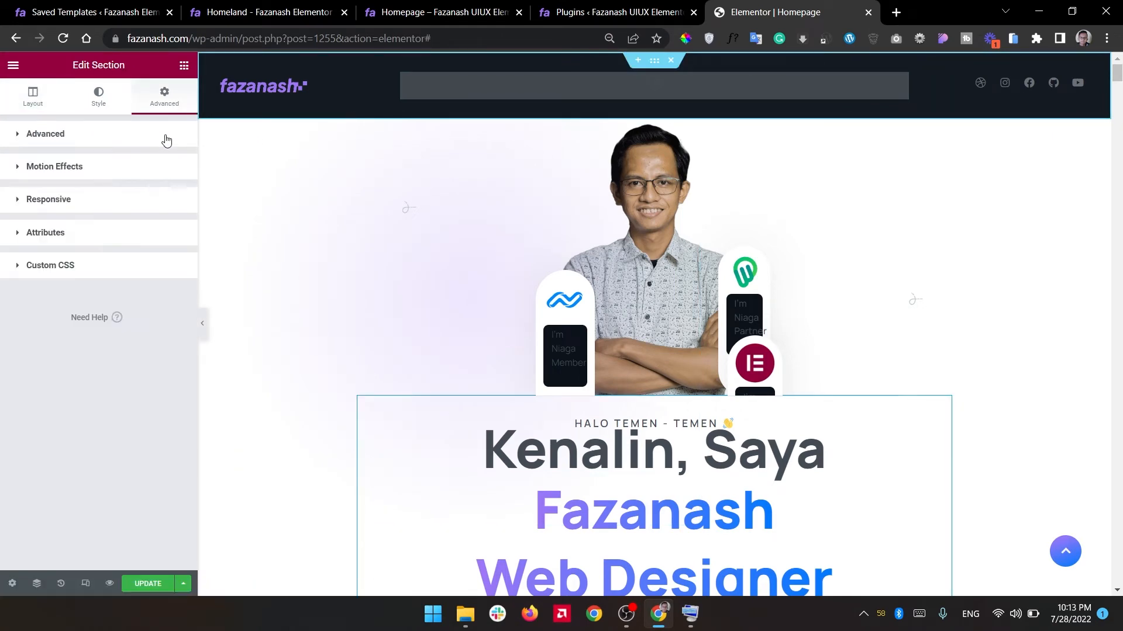
click(168, 171)
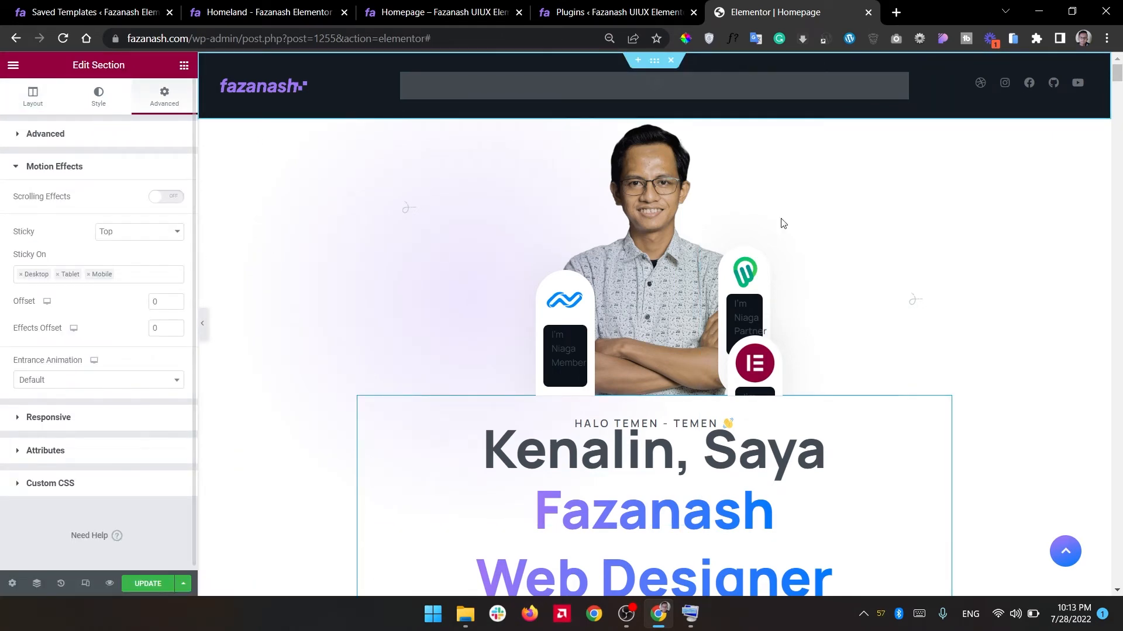
mouse_move(1122, 75)
mouse_down()
mouse_move(1121, 88)
mouse_move(1121, 58)
mouse_up()
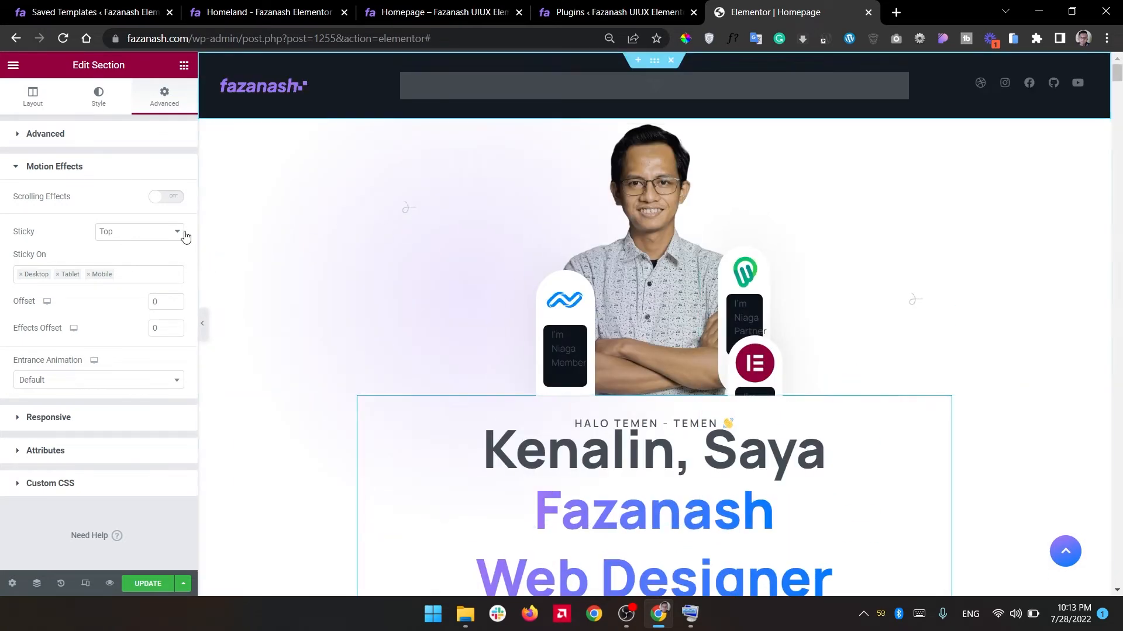
scroll(1088, 117, down, 4)
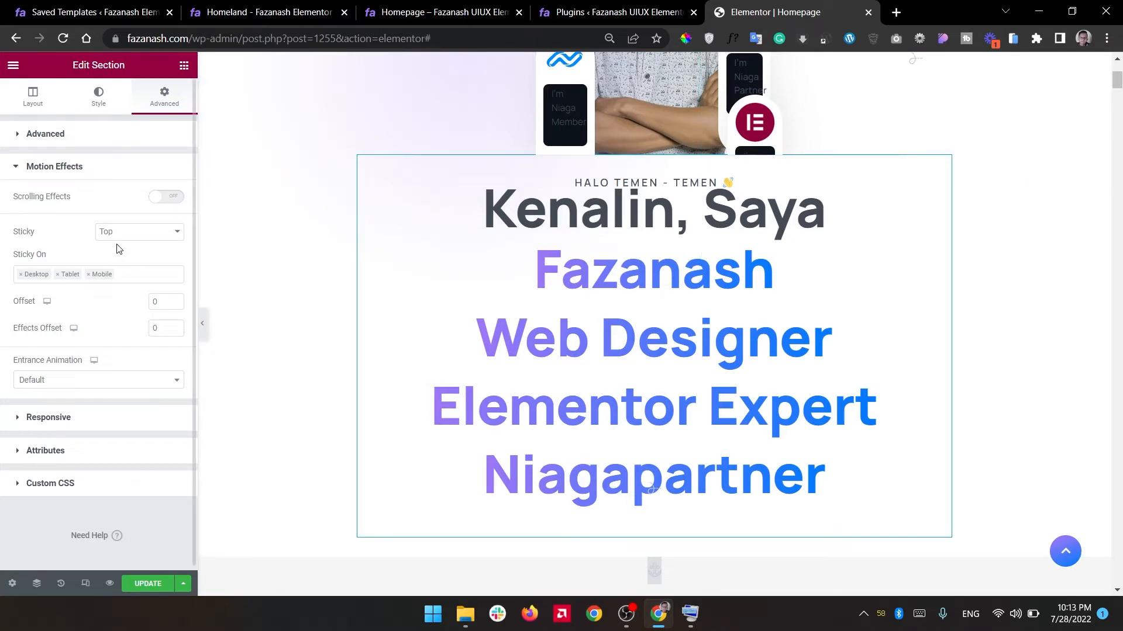
Switch the header section's Sticky setting to None and back to Top, update the template and test the header's scrolling behaviour.
click(137, 237)
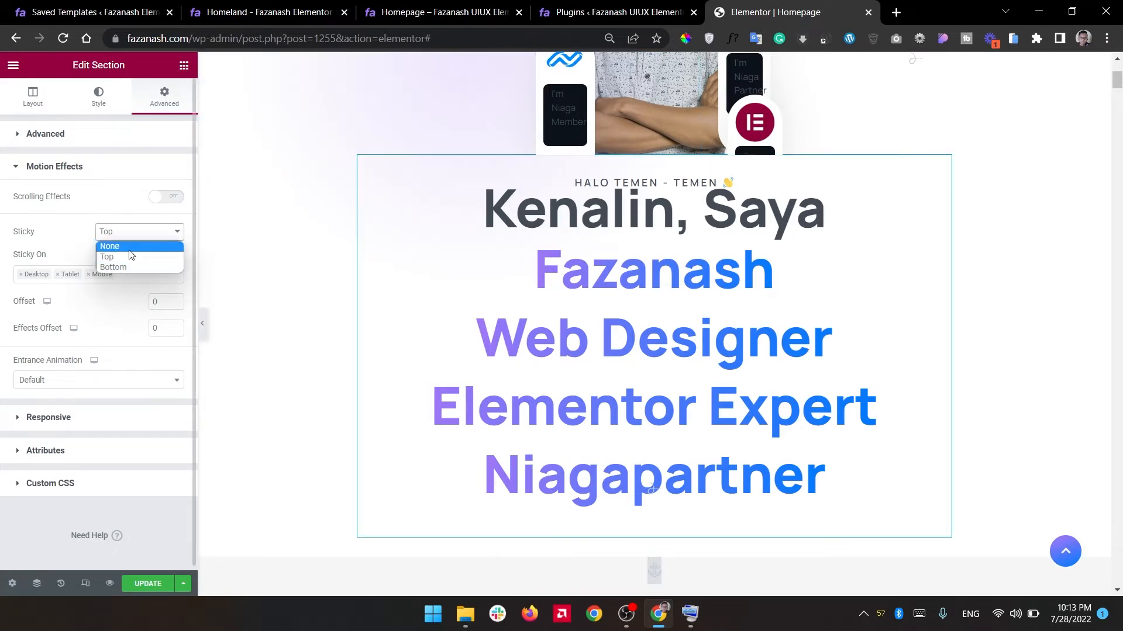
click(125, 246)
click(125, 235)
click(125, 258)
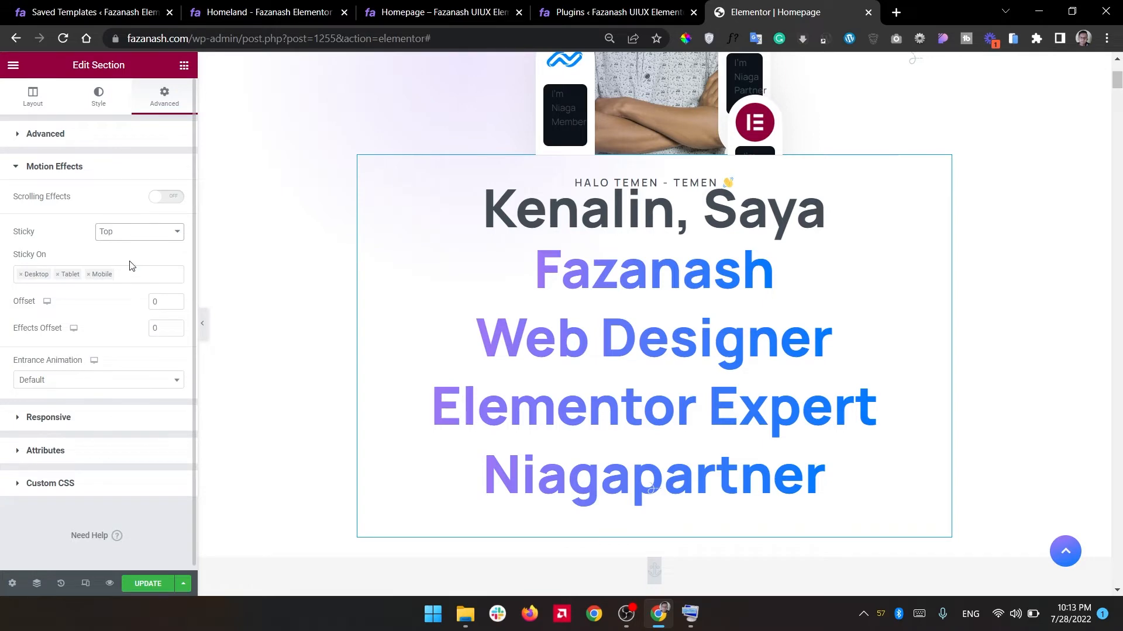
scroll(1117, 75, up, 4)
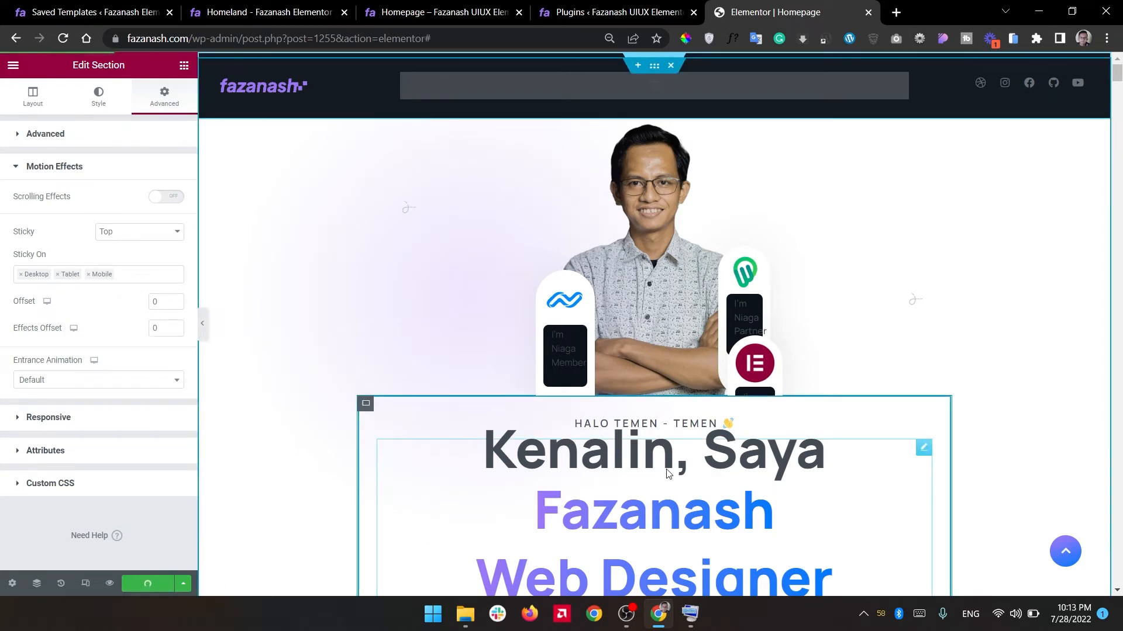
drag(1119, 75, 1122, 82)
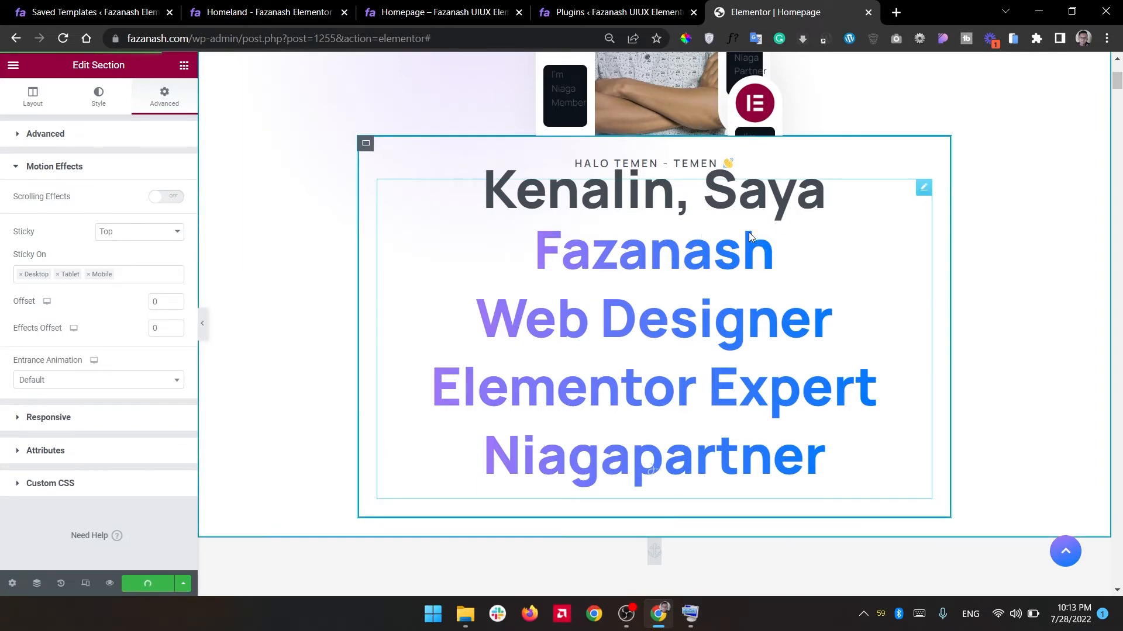
scroll(747, 236, up, 5)
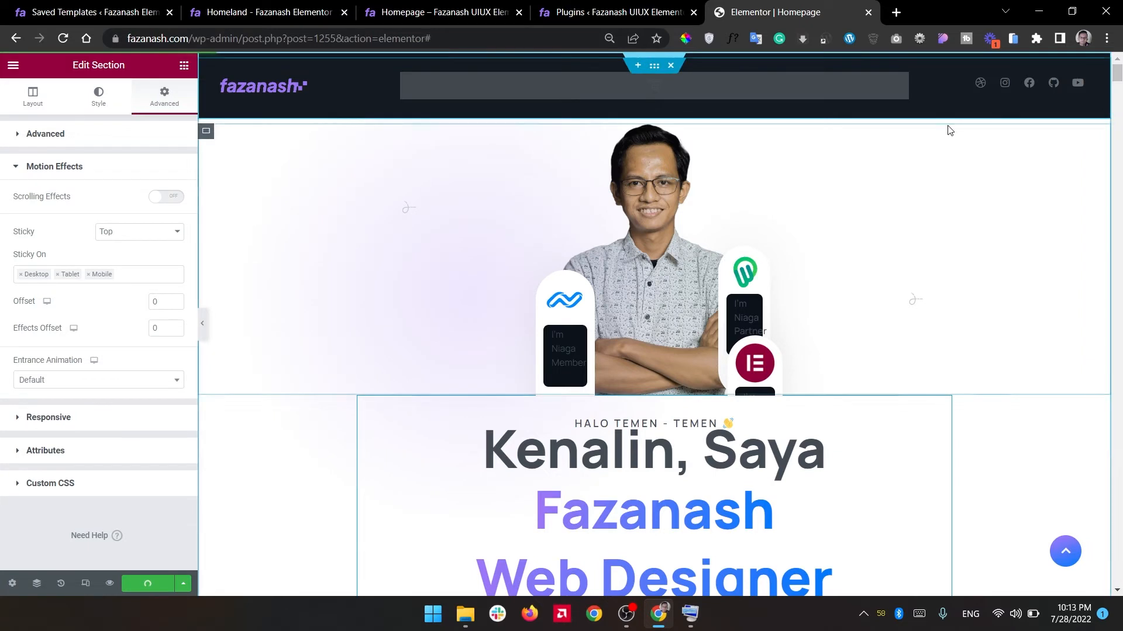
Copy the Homepage editor's address and open it in a new browser tab, then return to the original editor.
click(455, 38)
key(ctrl+c)
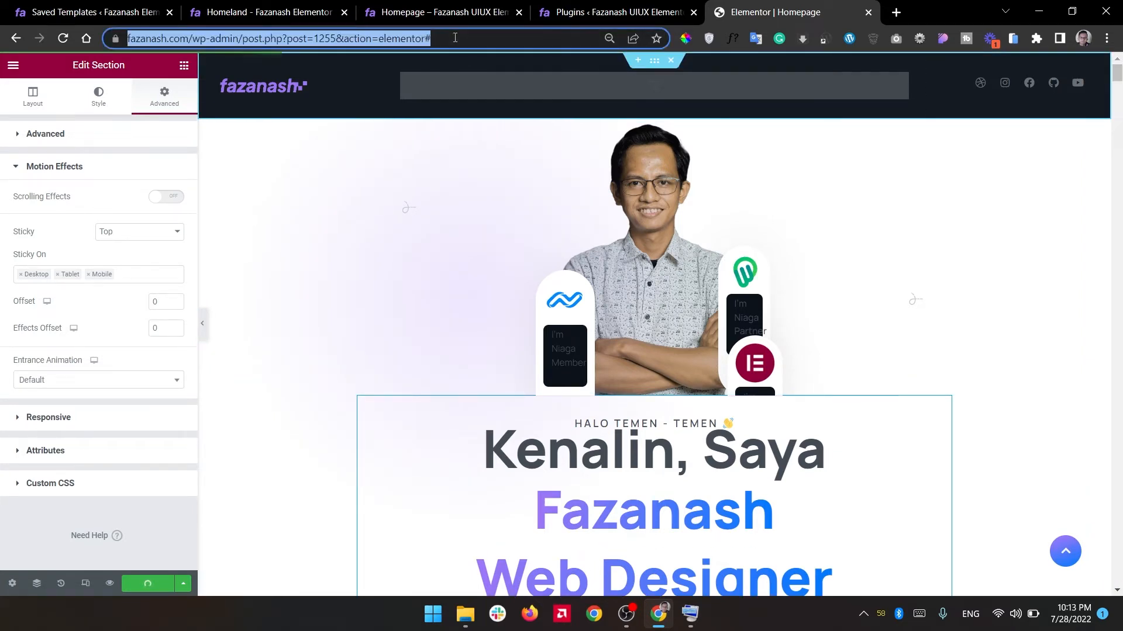
key(BackSpace)
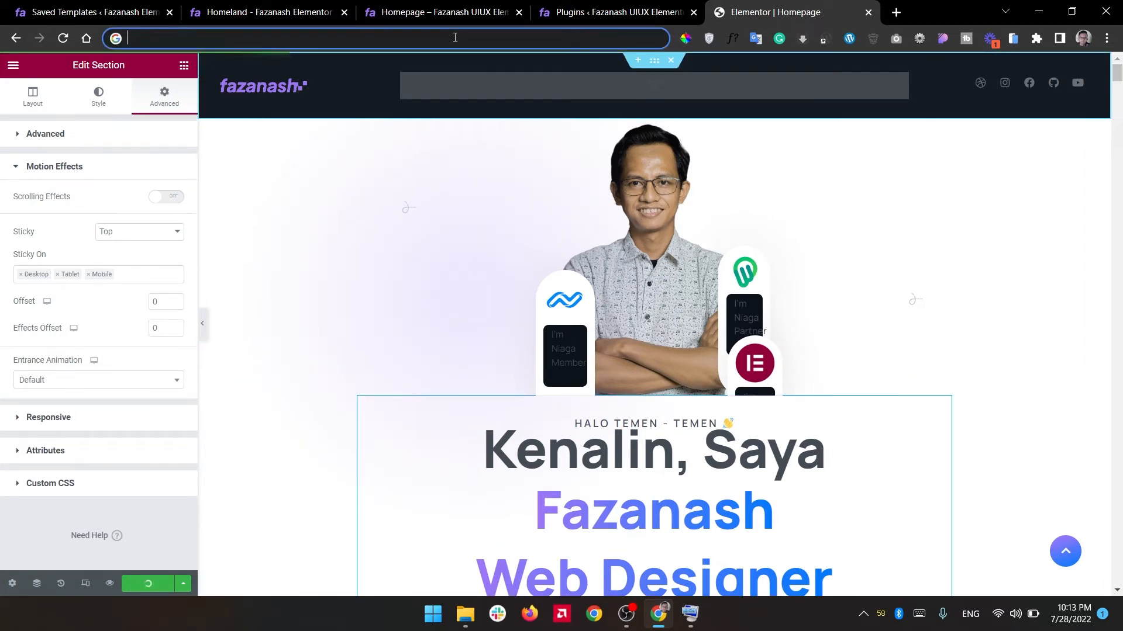
click(895, 12)
key(ctrl+v)
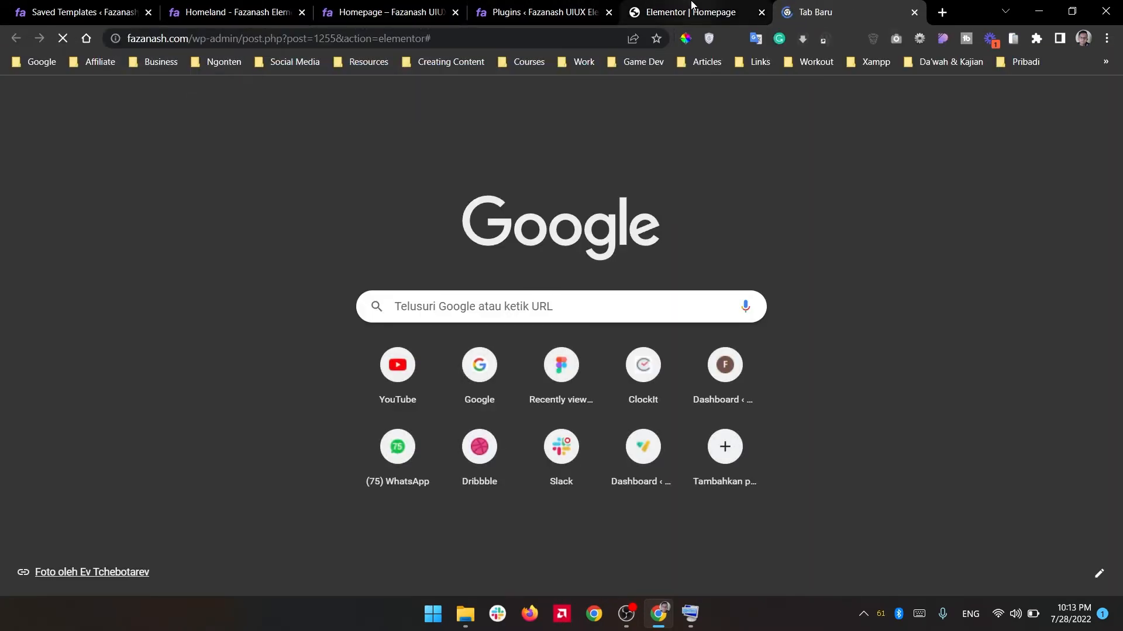
click(667, 15)
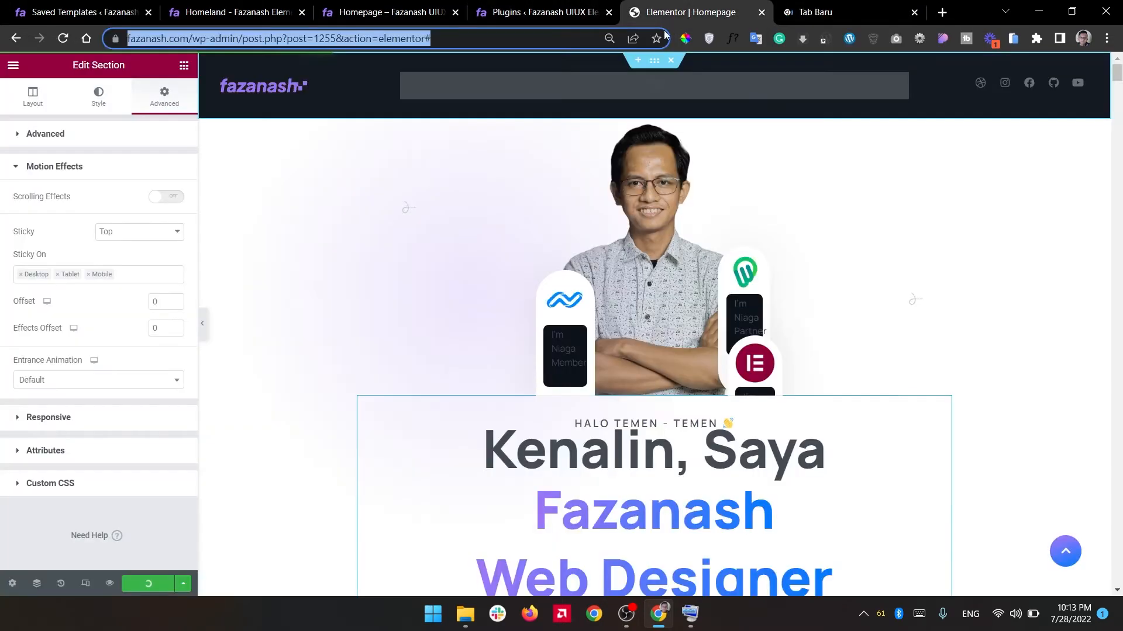
click(652, 63)
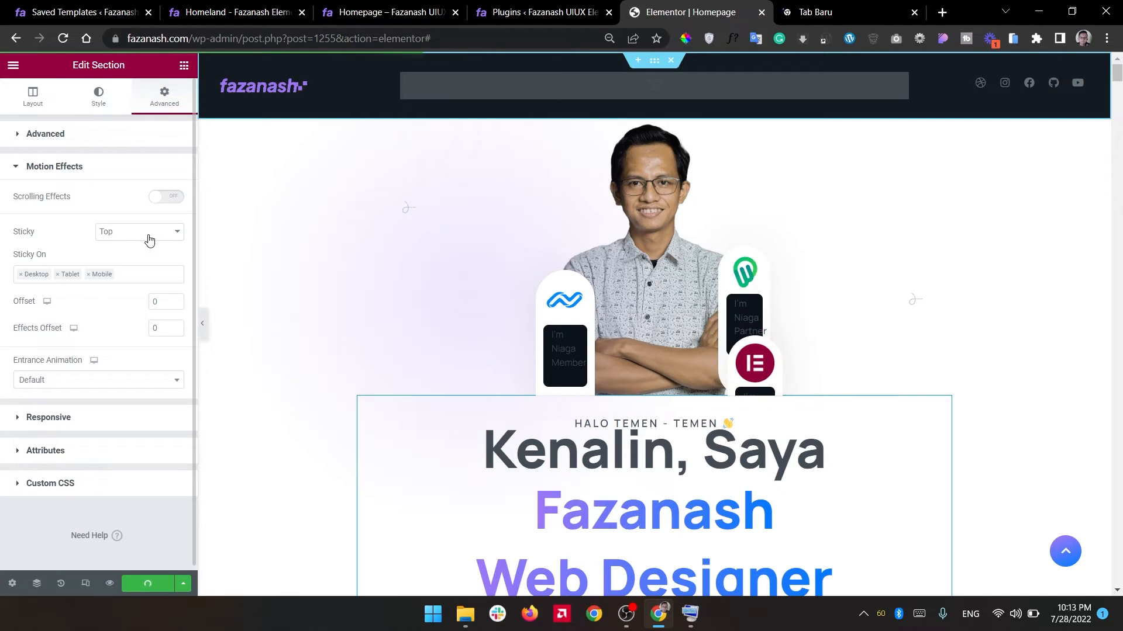
Compare the installed plugins list, Homepage preview and editor, and close the duplicate editor tab.
click(544, 10)
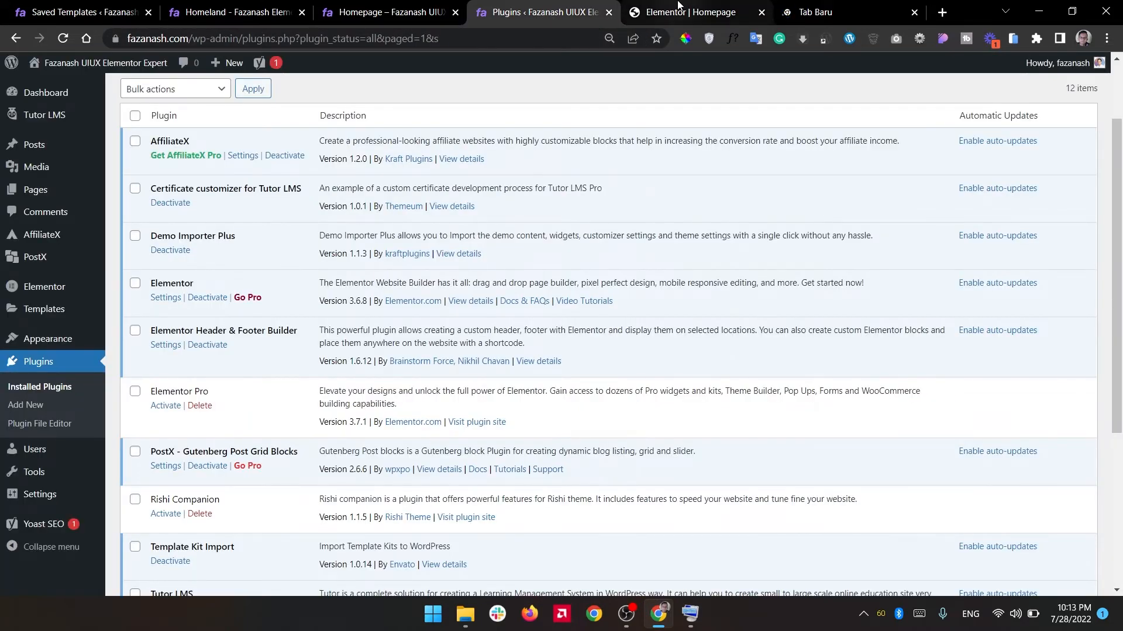
click(680, 6)
click(545, 10)
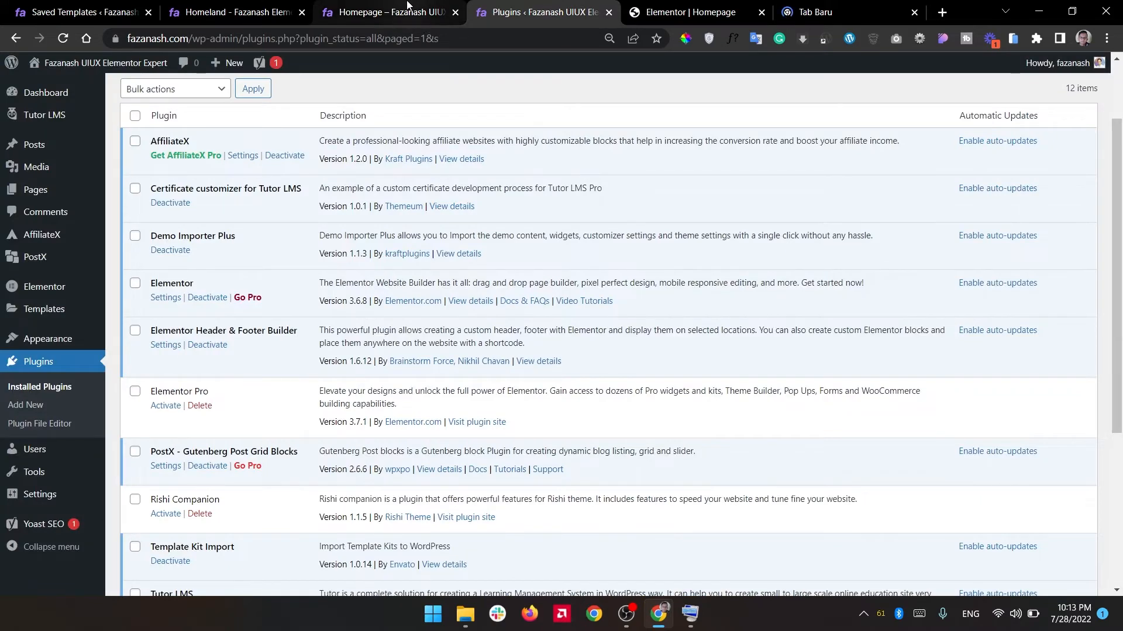
click(408, 6)
drag(1116, 74, 1117, 69)
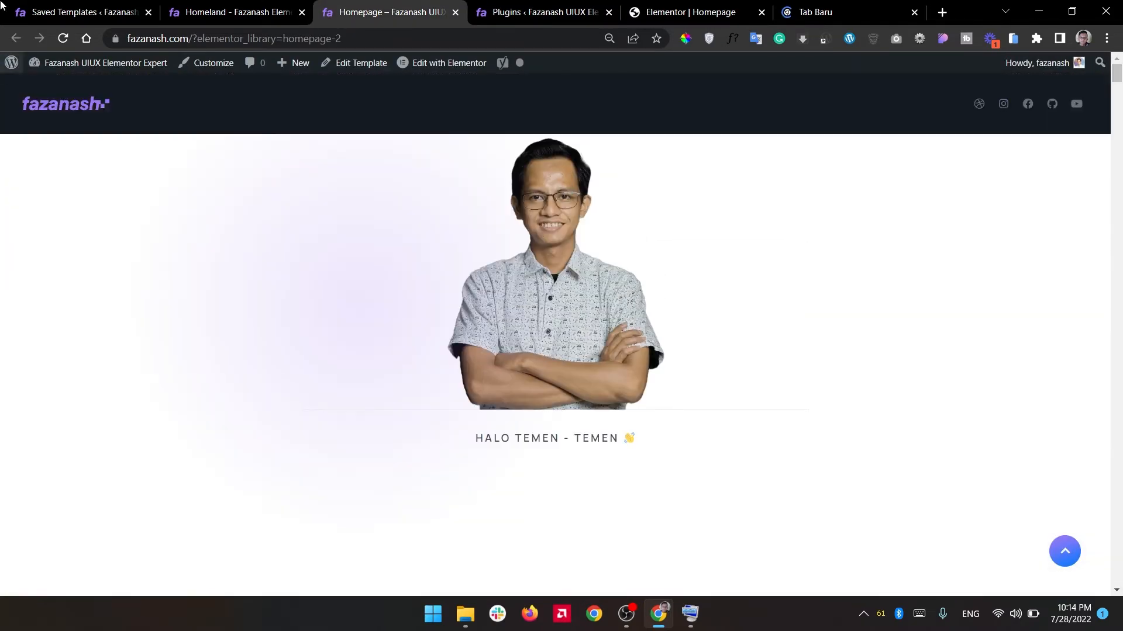
click(507, 13)
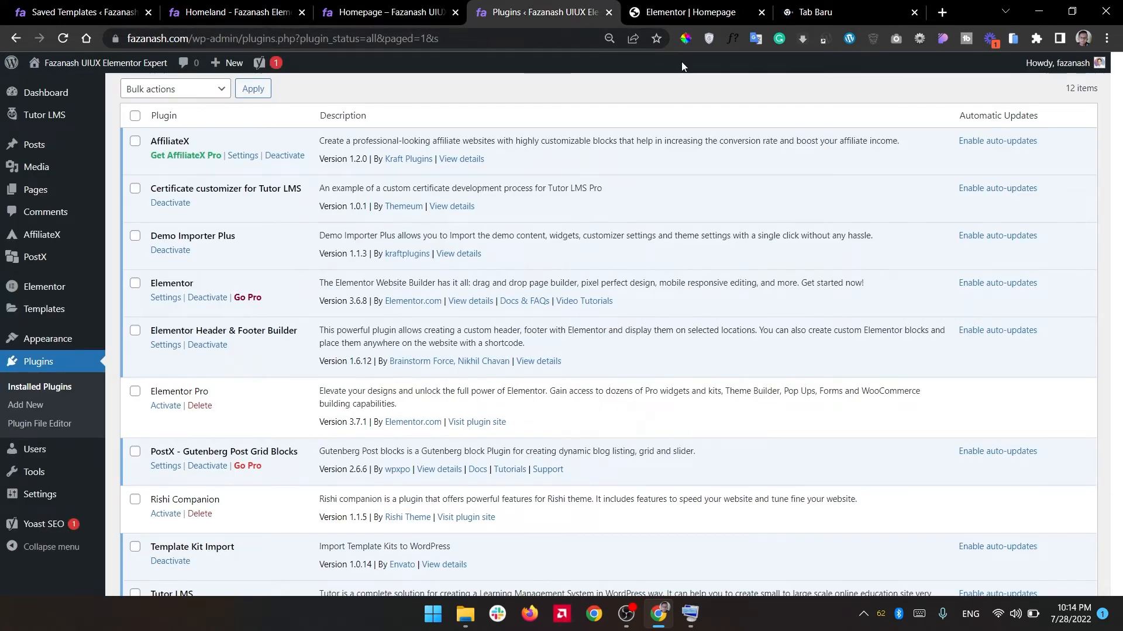
click(715, 12)
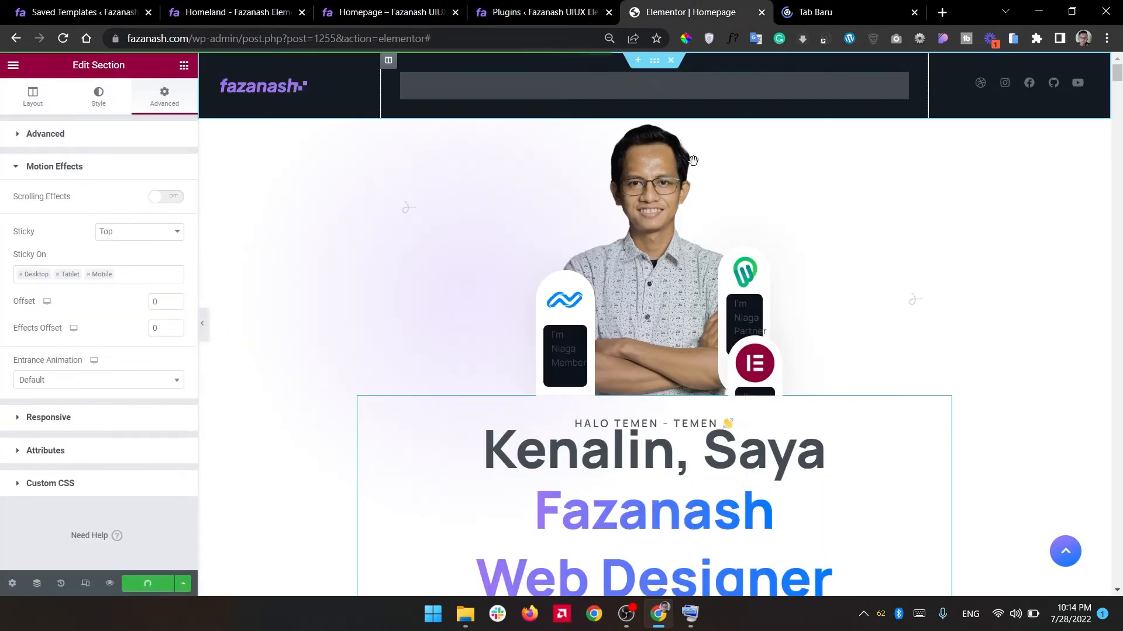
click(430, 6)
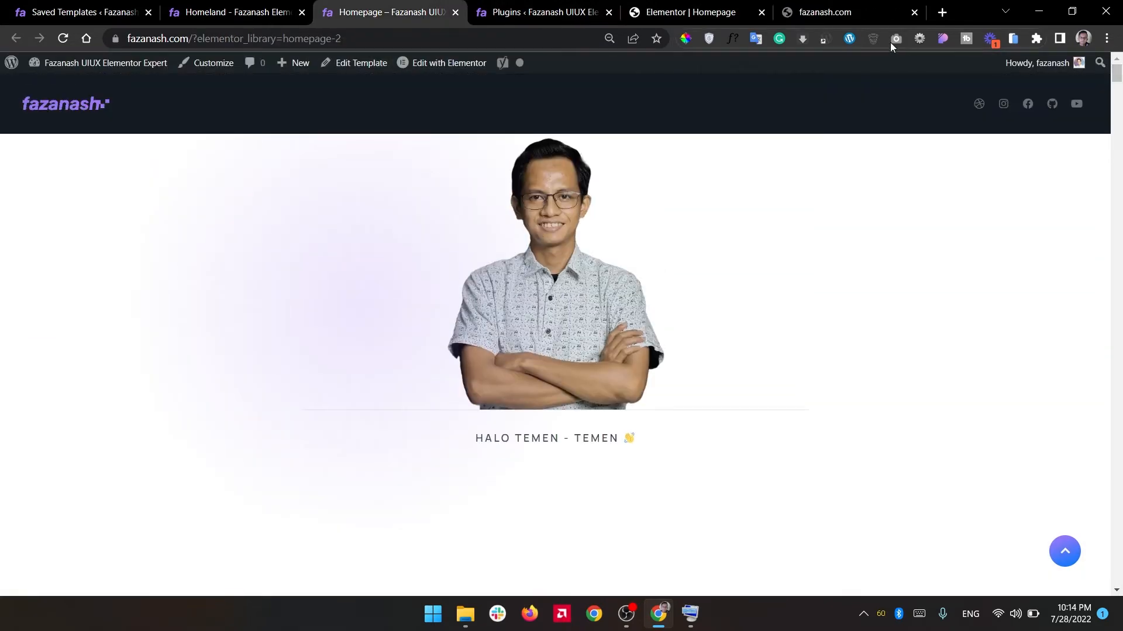
click(899, 19)
click(914, 12)
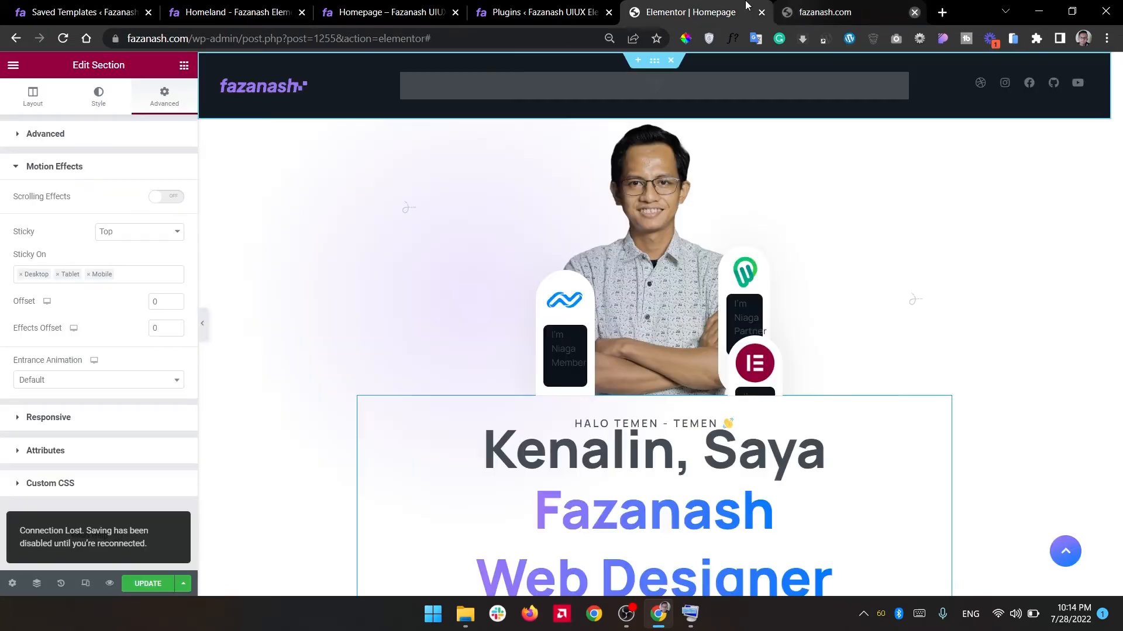
Activate the Elementor Pro plugin and check on the Homepage preview while the activation loads.
click(614, 12)
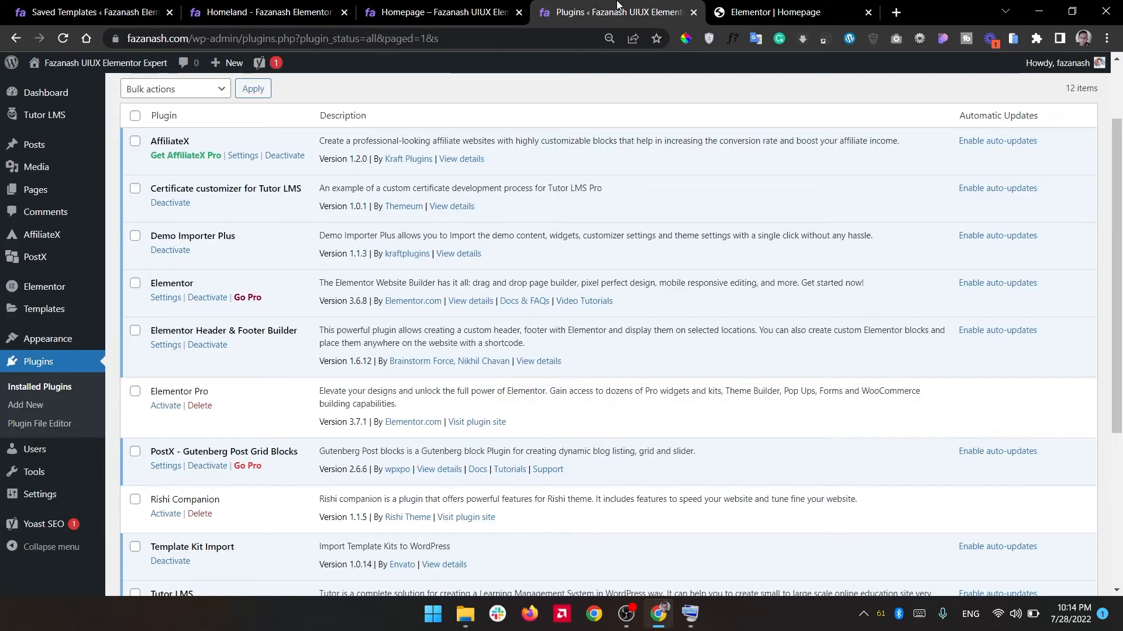
click(167, 408)
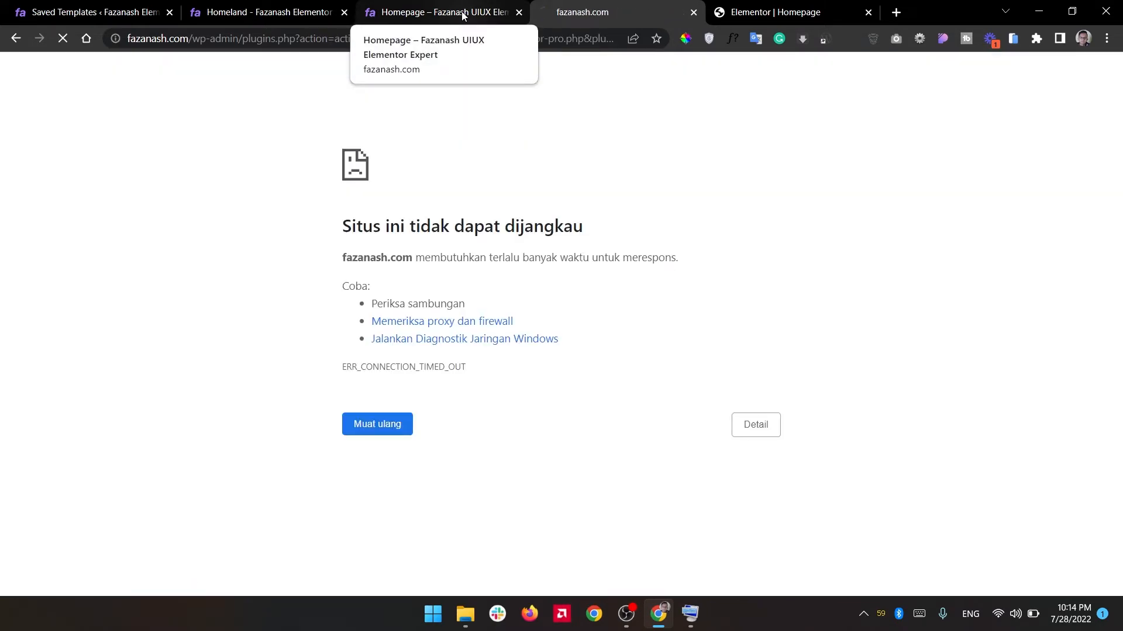
click(463, 13)
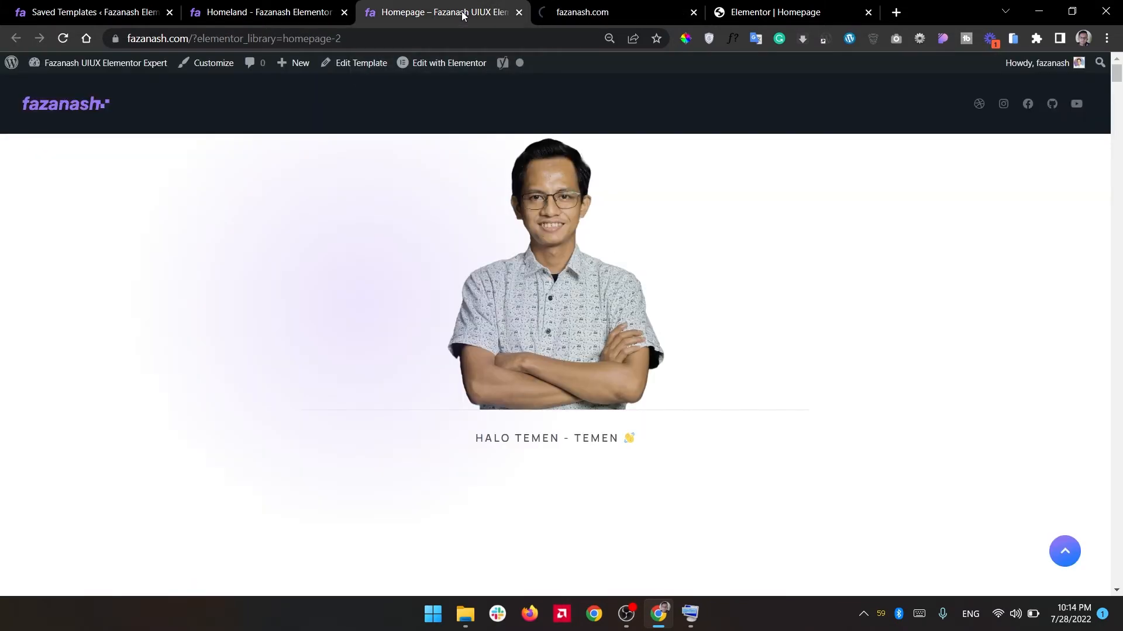
click(565, 6)
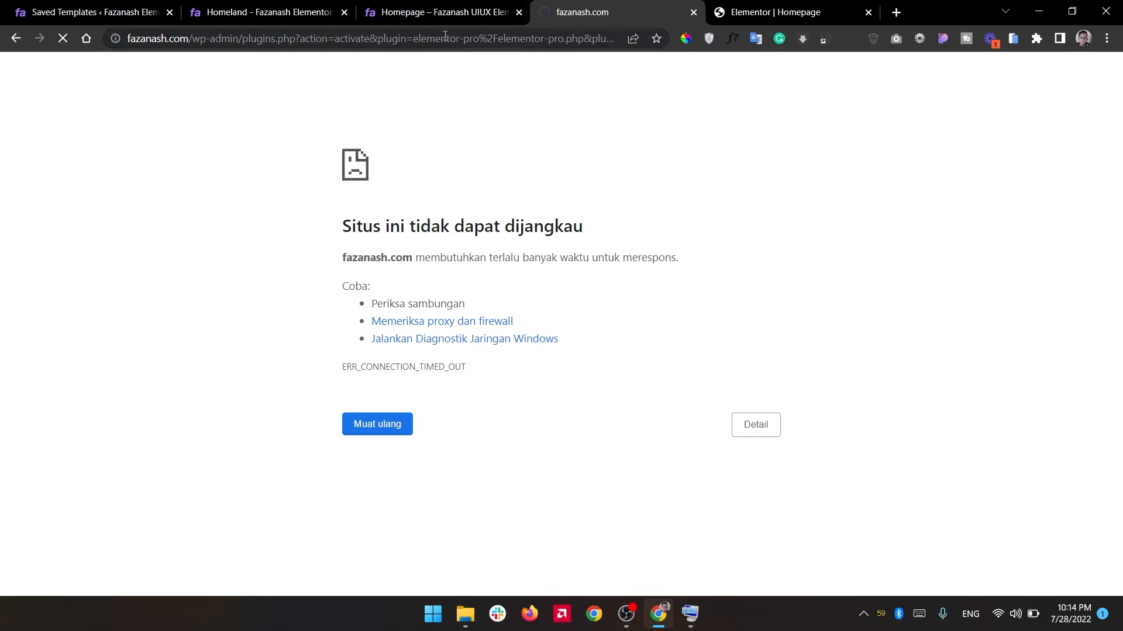
click(459, 12)
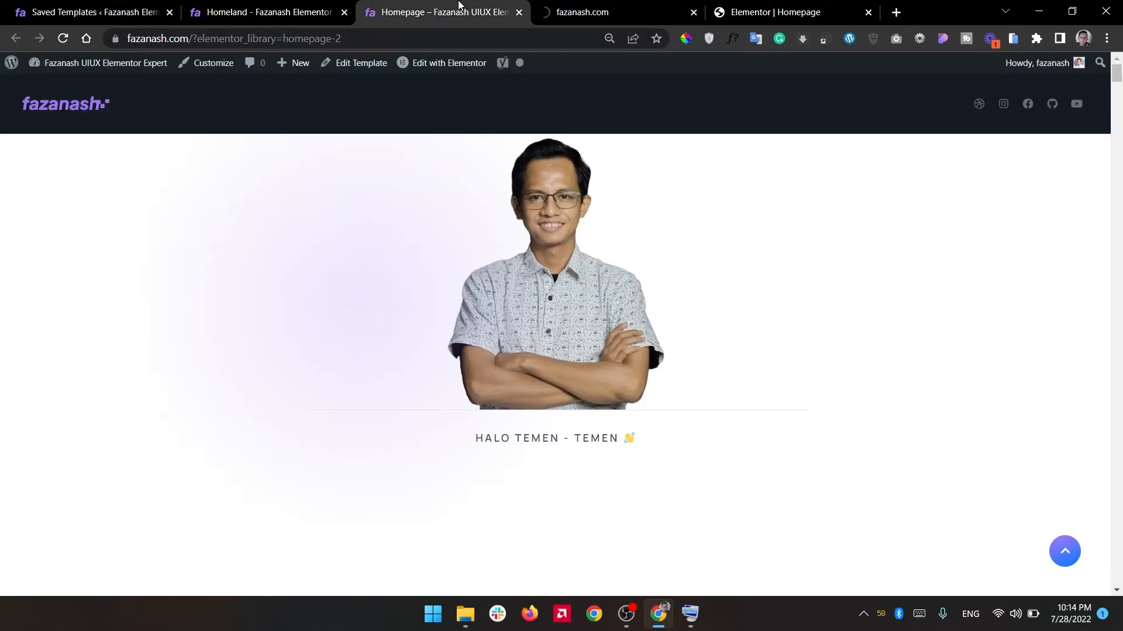
click(582, 4)
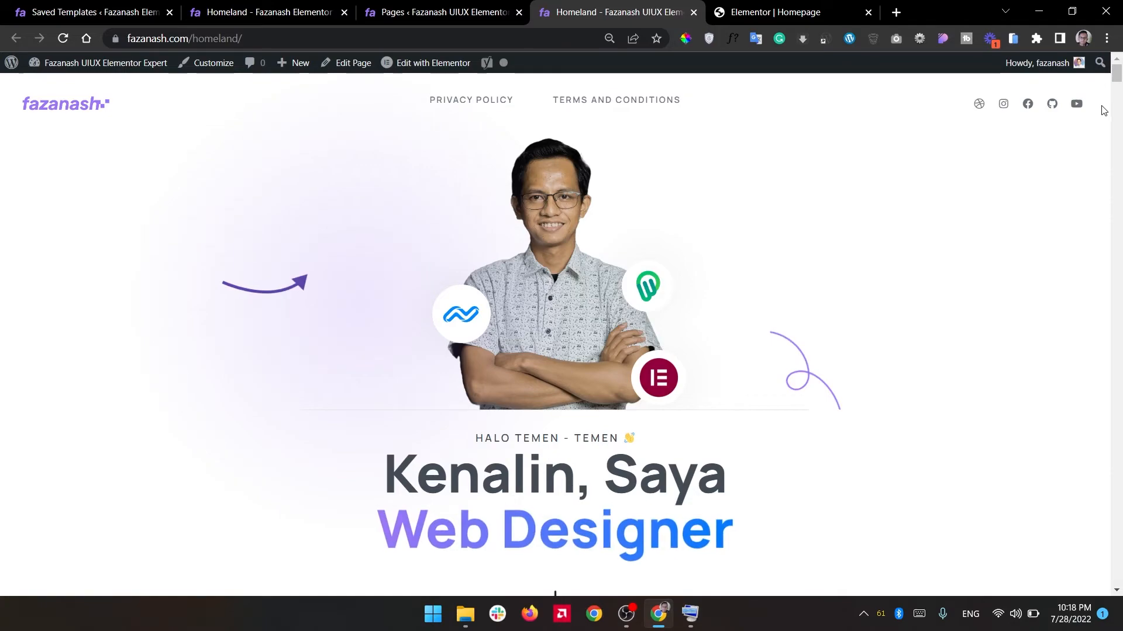
Examine the Homeland page's sticky header and navigation menu from the hero area down to the Niagapoint section.
drag(1116, 80, 1120, 329)
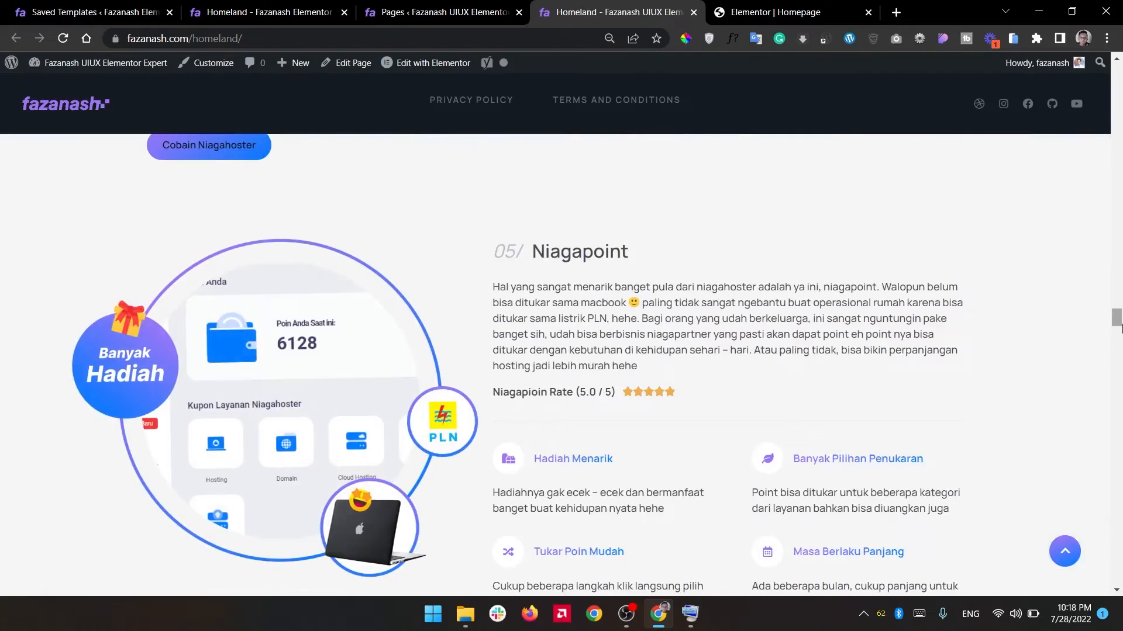
drag(1119, 318, 1118, 123)
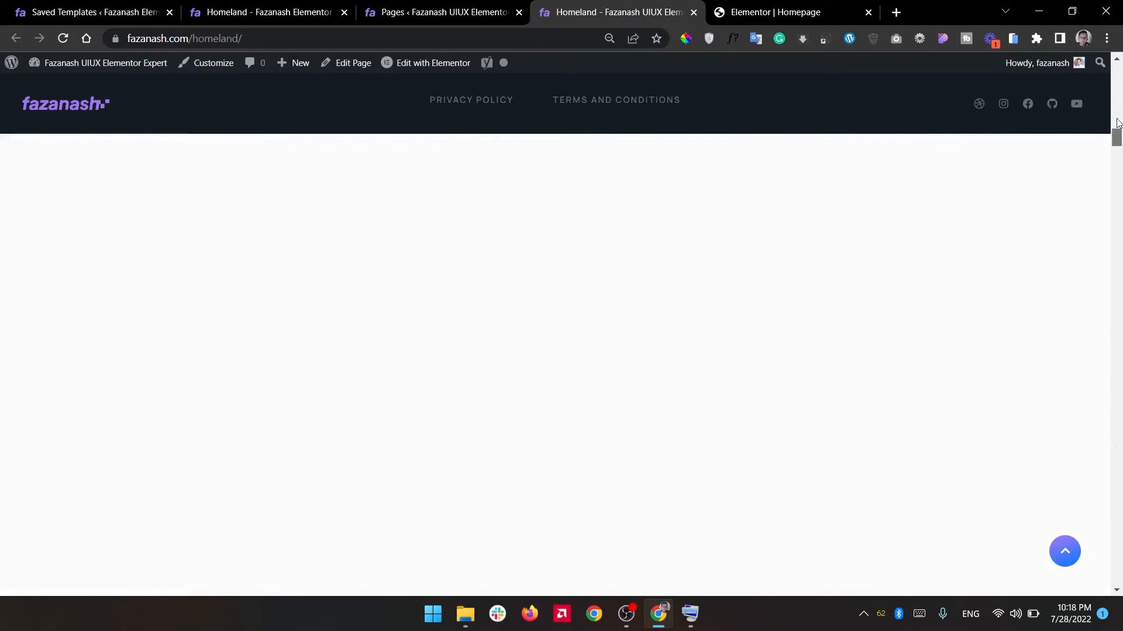
drag(1110, 78, 1107, 63)
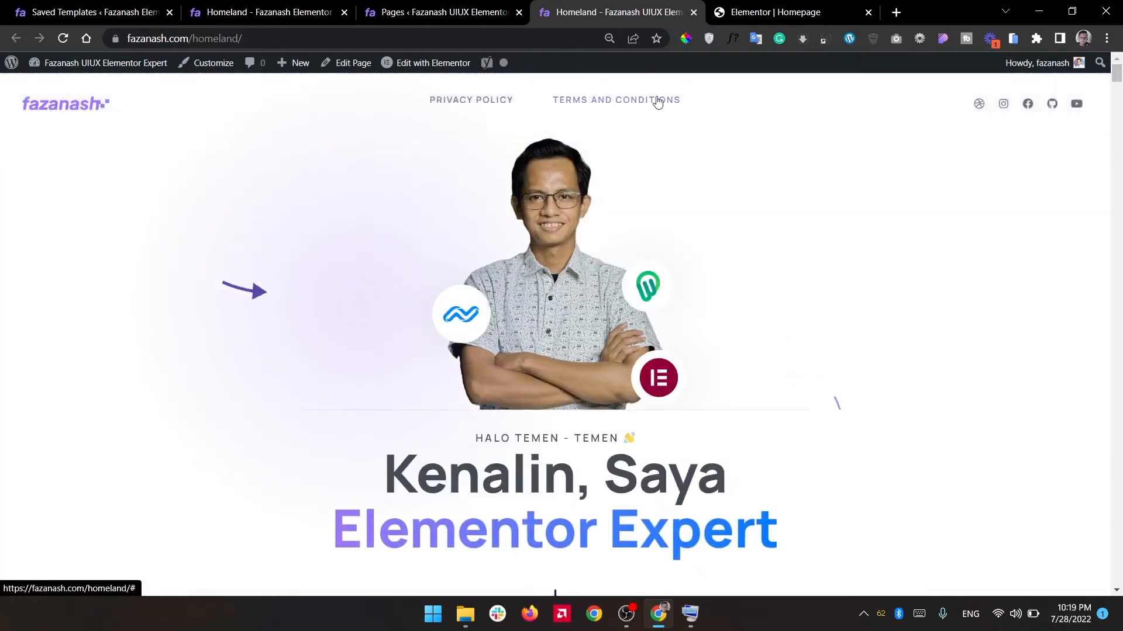
drag(1117, 76, 1116, 325)
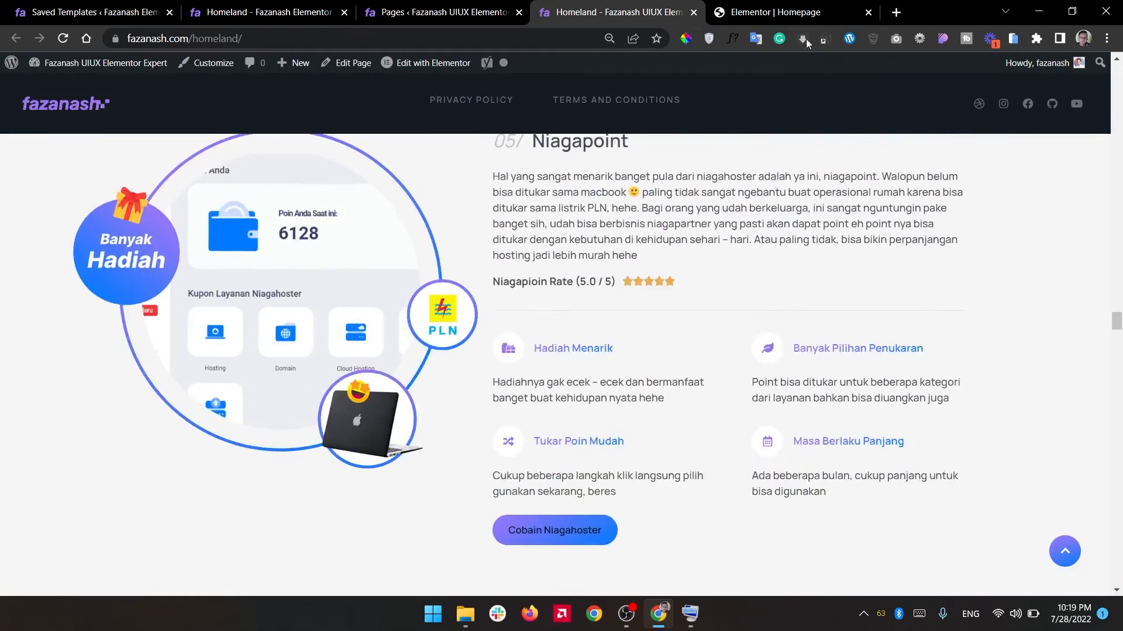
Check the Homepage editor's loading, and open the installed plugins list from the Pages admin screen.
click(791, 13)
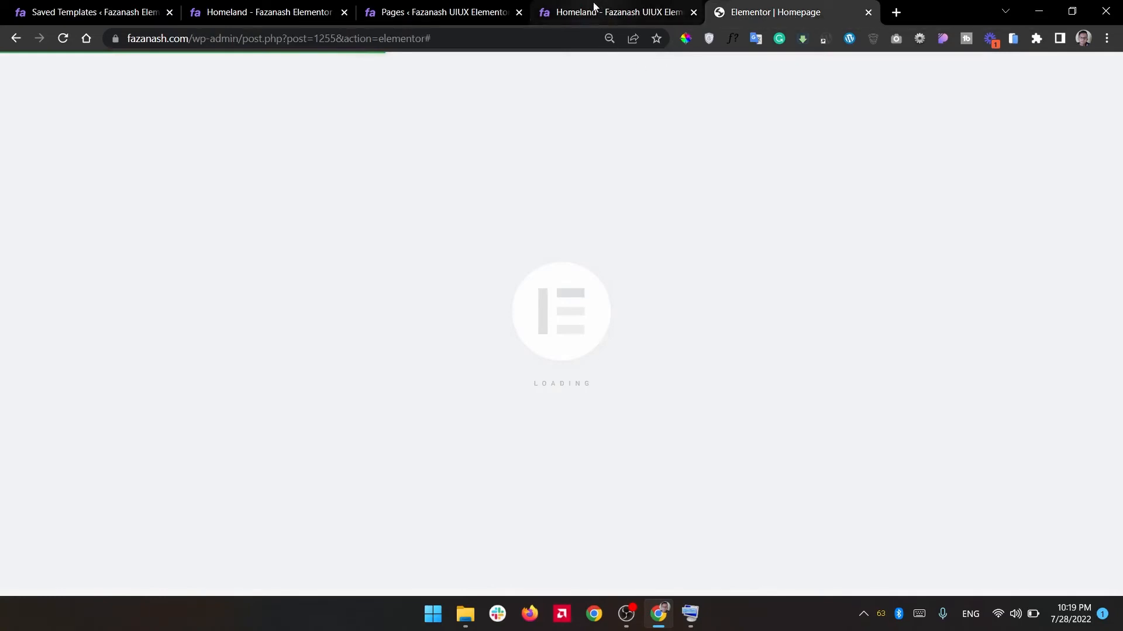
click(451, 7)
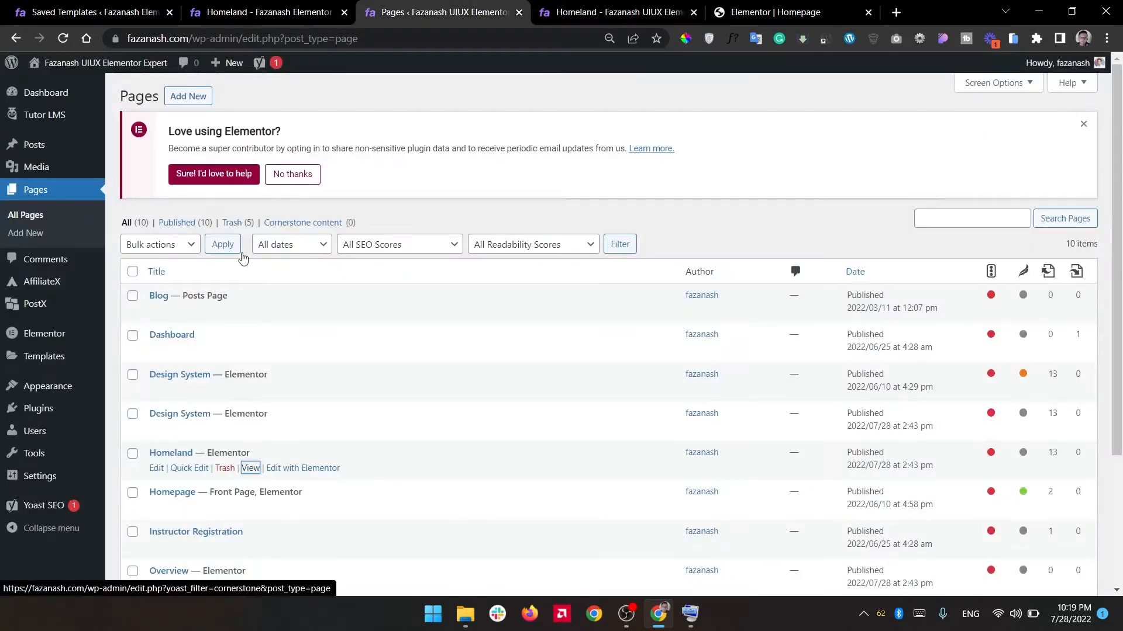
mouse_move(42, 413)
click(160, 411)
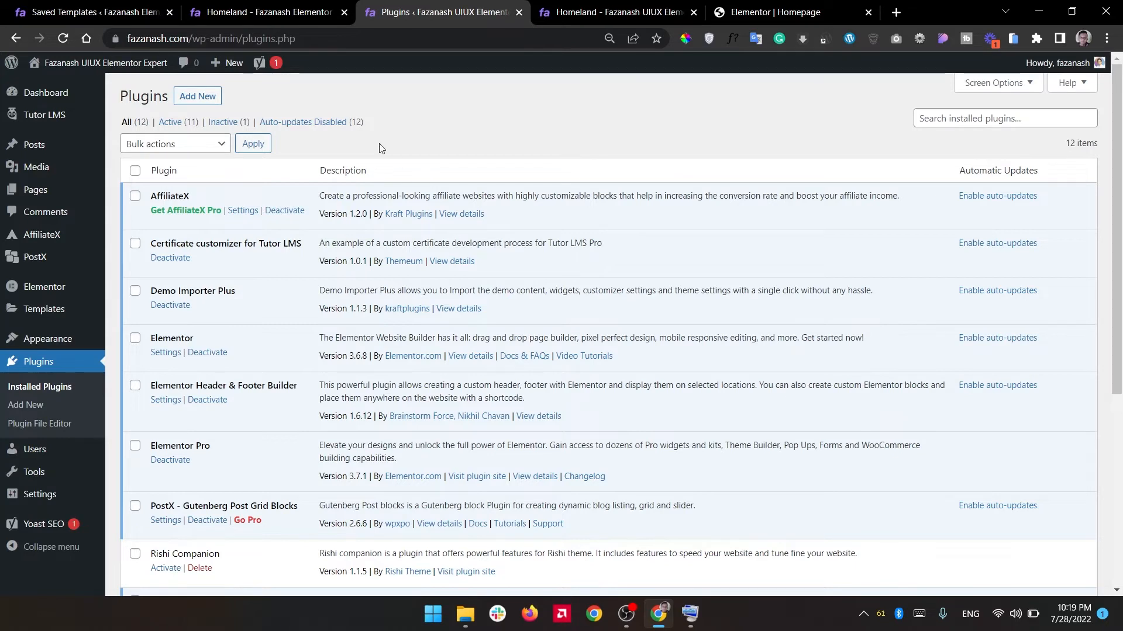
Upload the plugin archive elementor-iframe-widget.zip from the Downloads folder and install it.
click(206, 96)
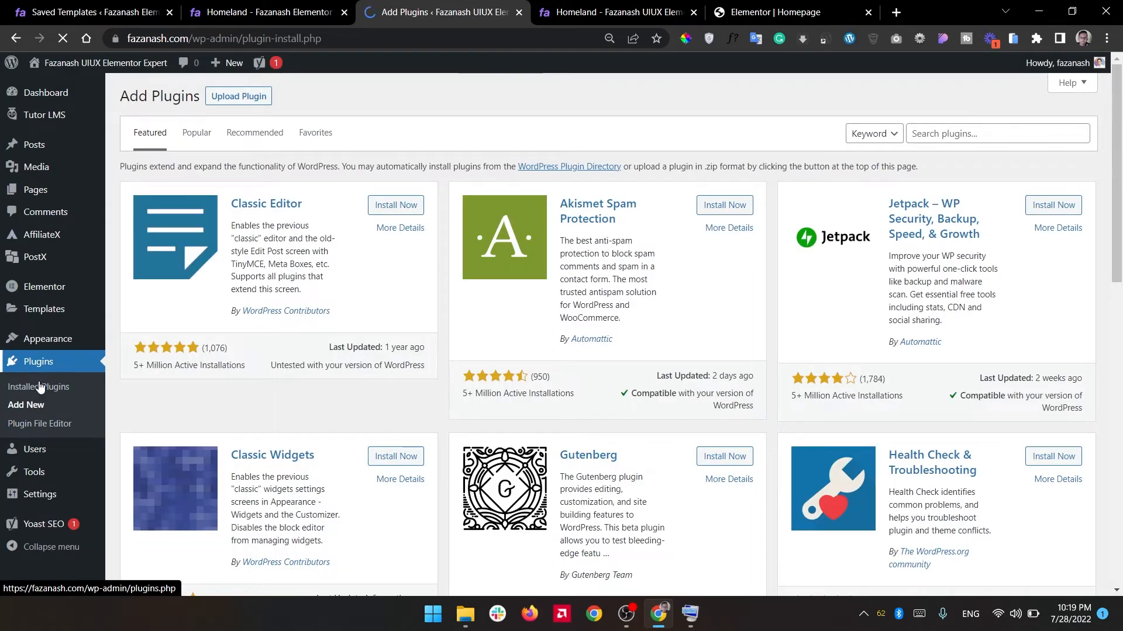
click(232, 100)
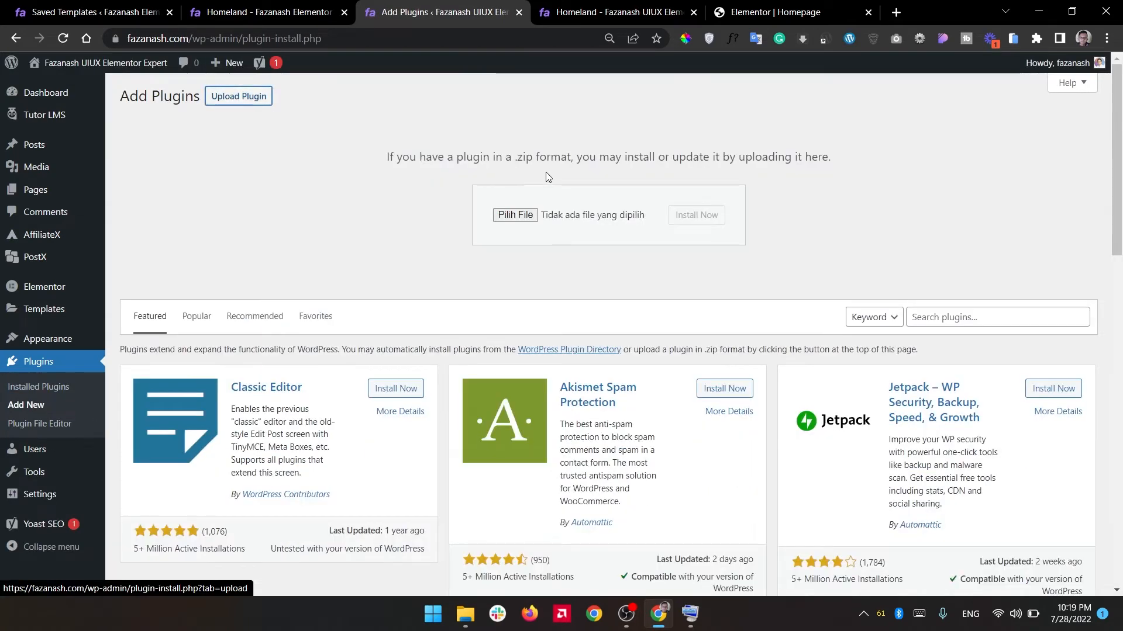
click(606, 217)
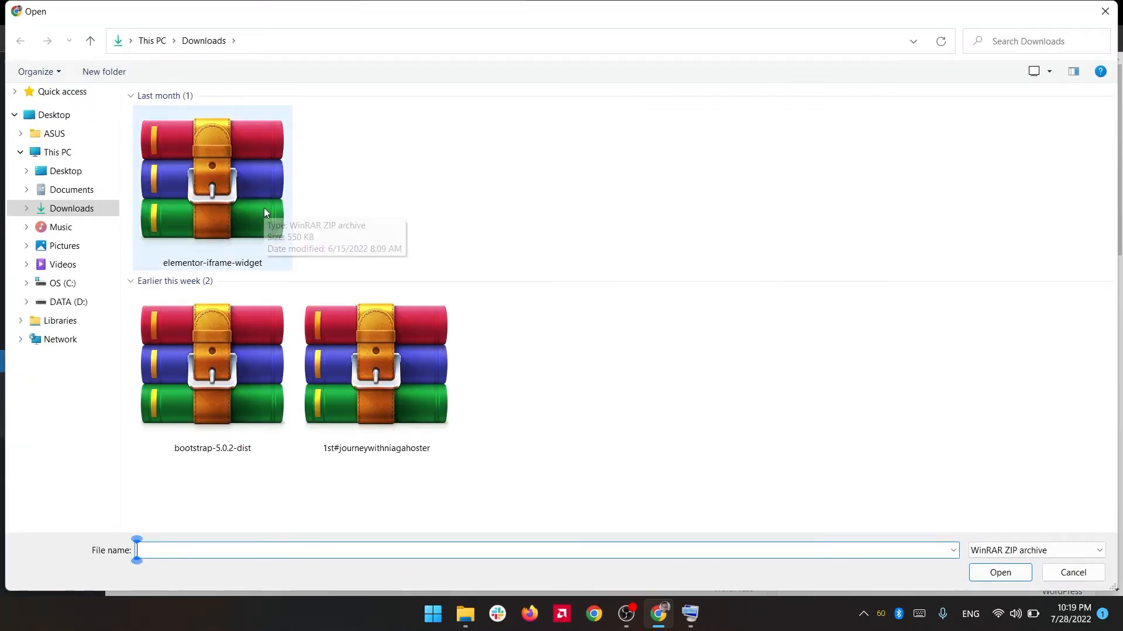
click(241, 188)
double_click(241, 189)
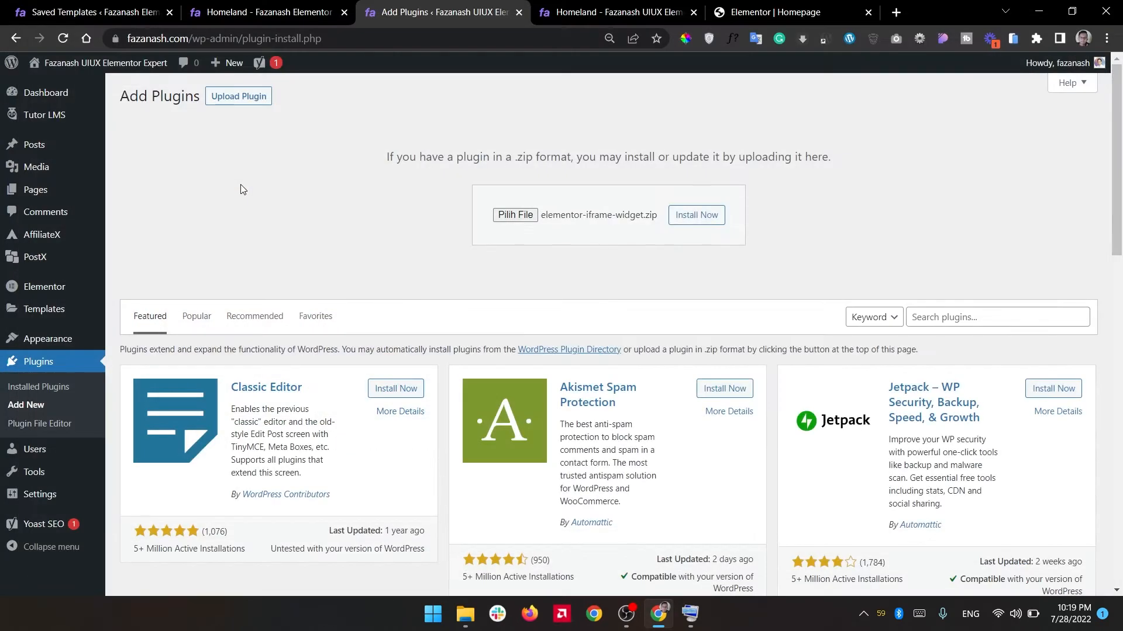
click(696, 217)
Check on the Homepage editor during the installation, and activate the uploaded Elementor Iframe Widget plugin.
click(772, 10)
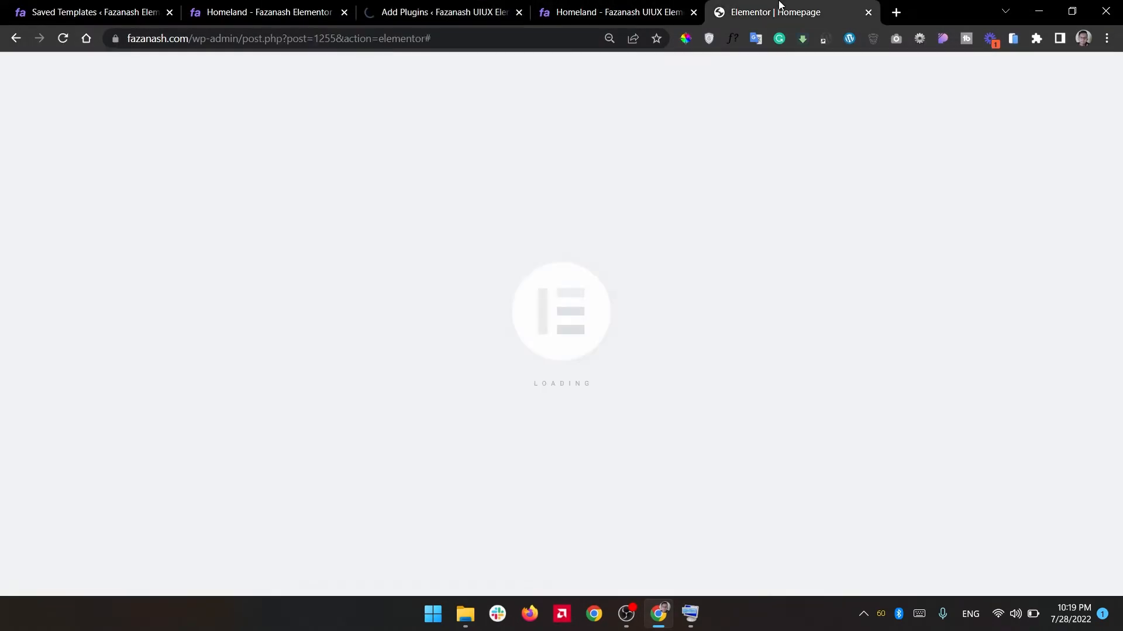
click(473, 7)
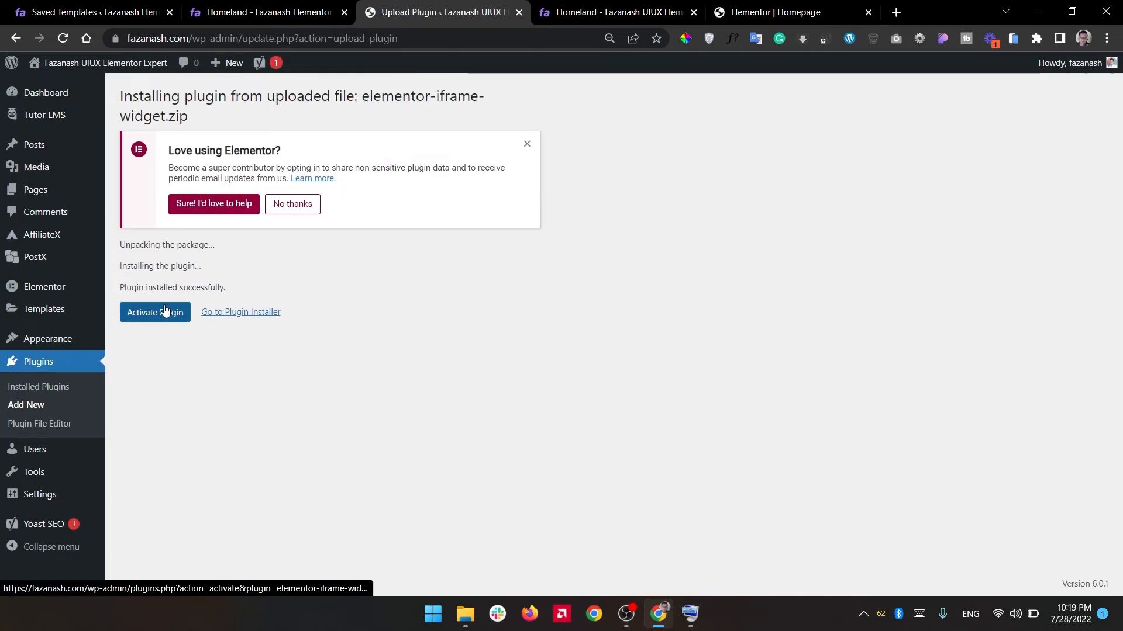
click(165, 320)
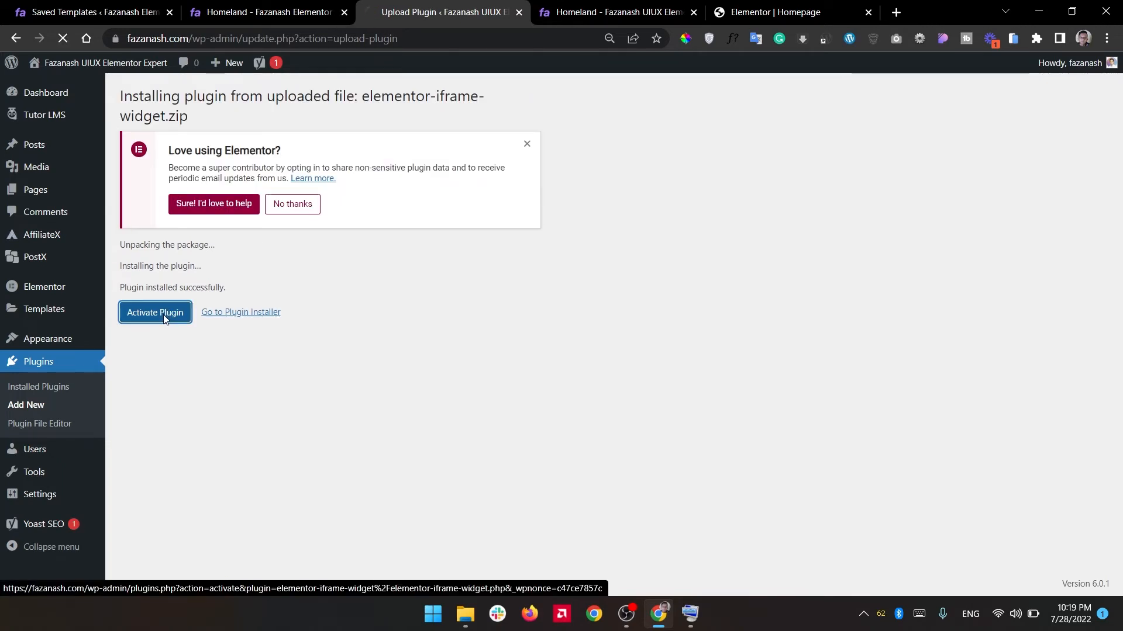
click(527, 145)
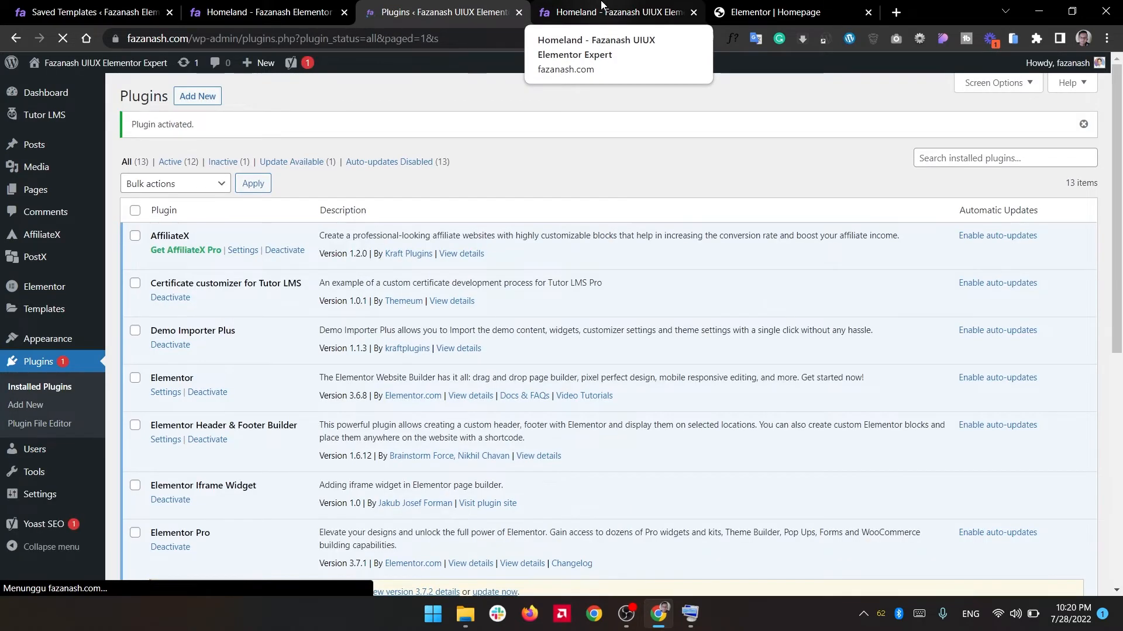
Examine the live Homeland page from the Niagapoint section back up to the In Collaboration With Niagahoster section.
click(601, 7)
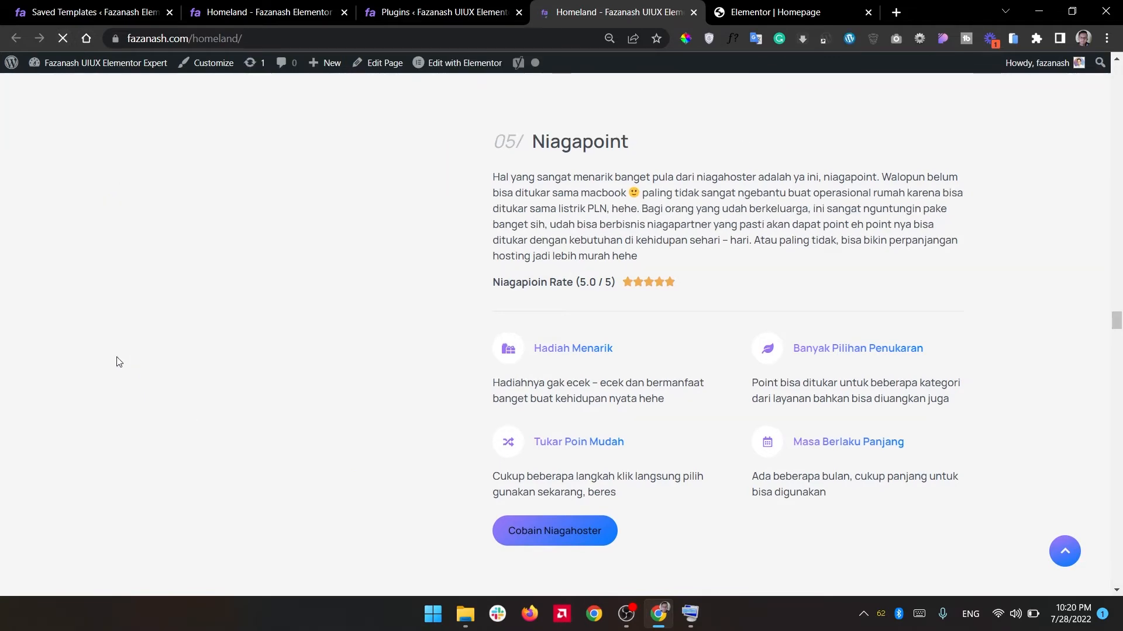
scroll(117, 362, down, 1)
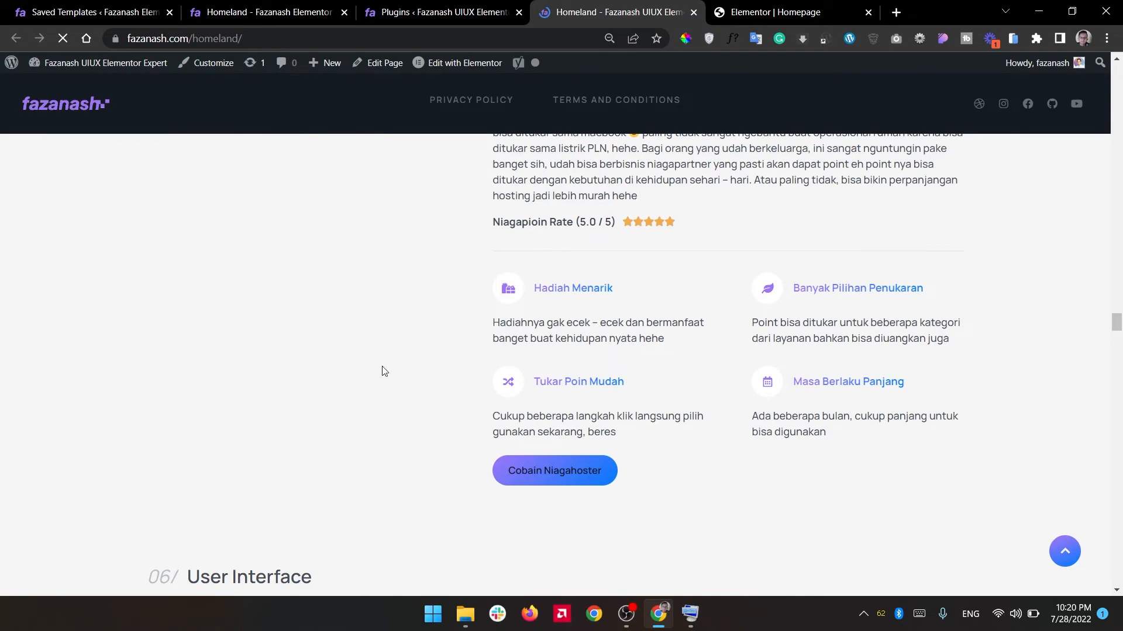
drag(1120, 324, 1098, 247)
scroll(1097, 247, up, 3)
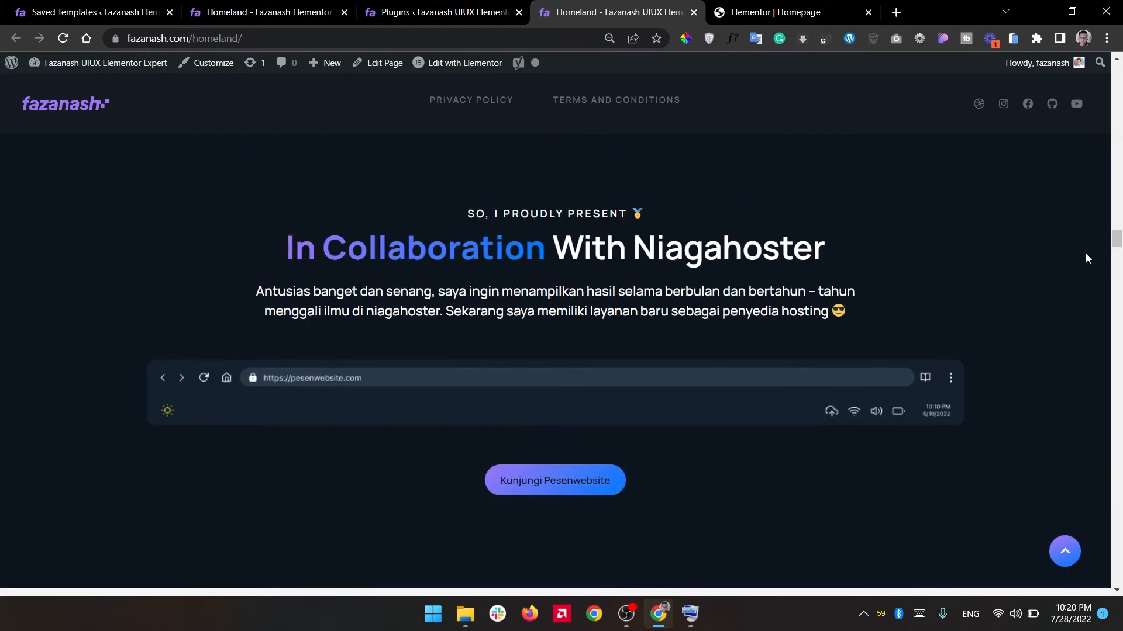
Look through the installed plugins list and check whether the Homepage editor has loaded.
click(507, 5)
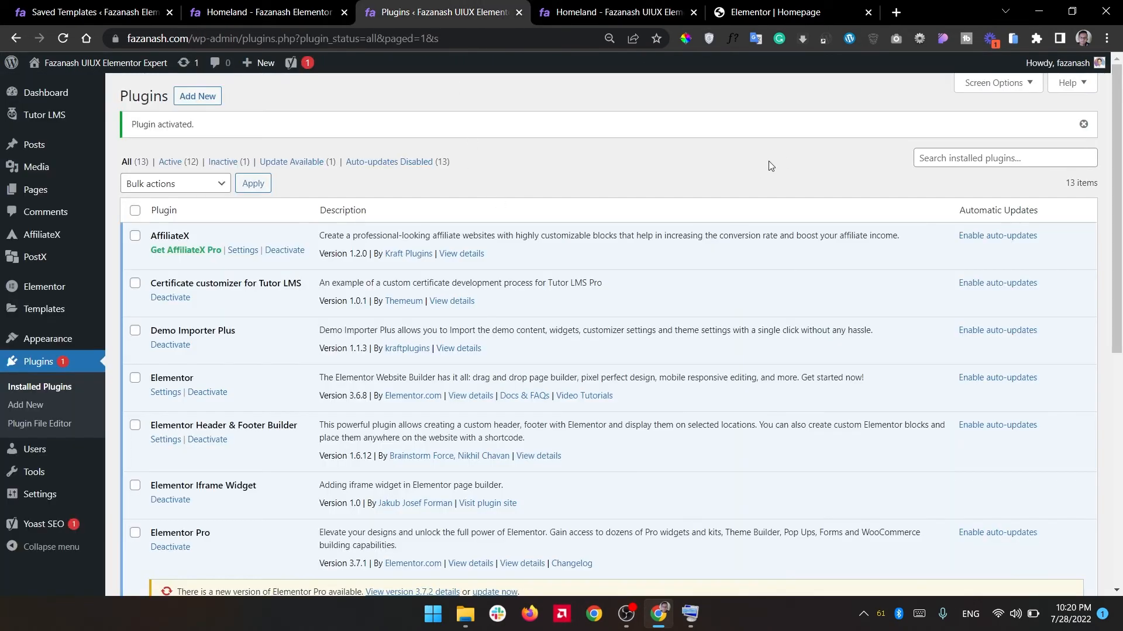
scroll(769, 164, down, 5)
scroll(767, 166, up, 5)
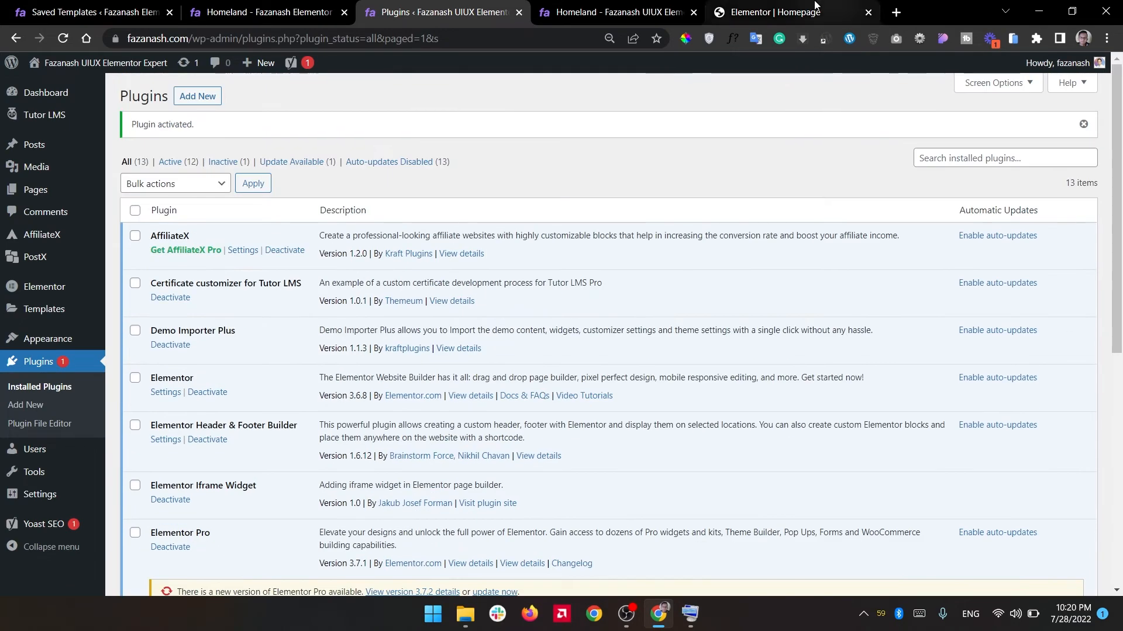
click(812, 5)
click(525, 37)
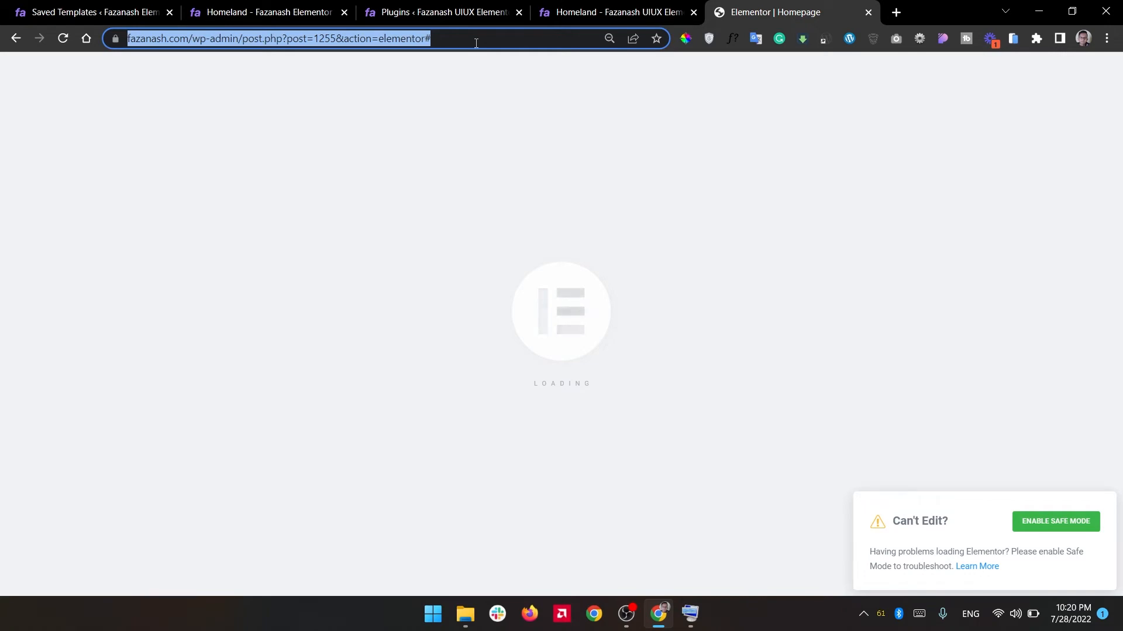
Review the Homeland page's content down to the domain section and return to the In Collaboration With Niagahoster section.
click(620, 12)
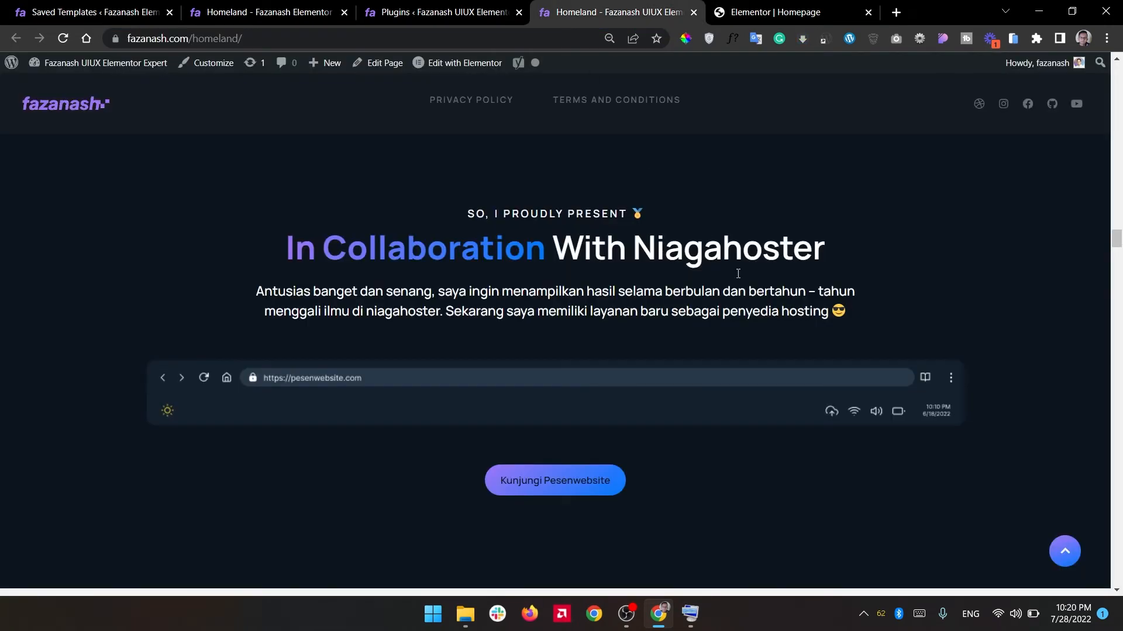
scroll(792, 316, down, 20)
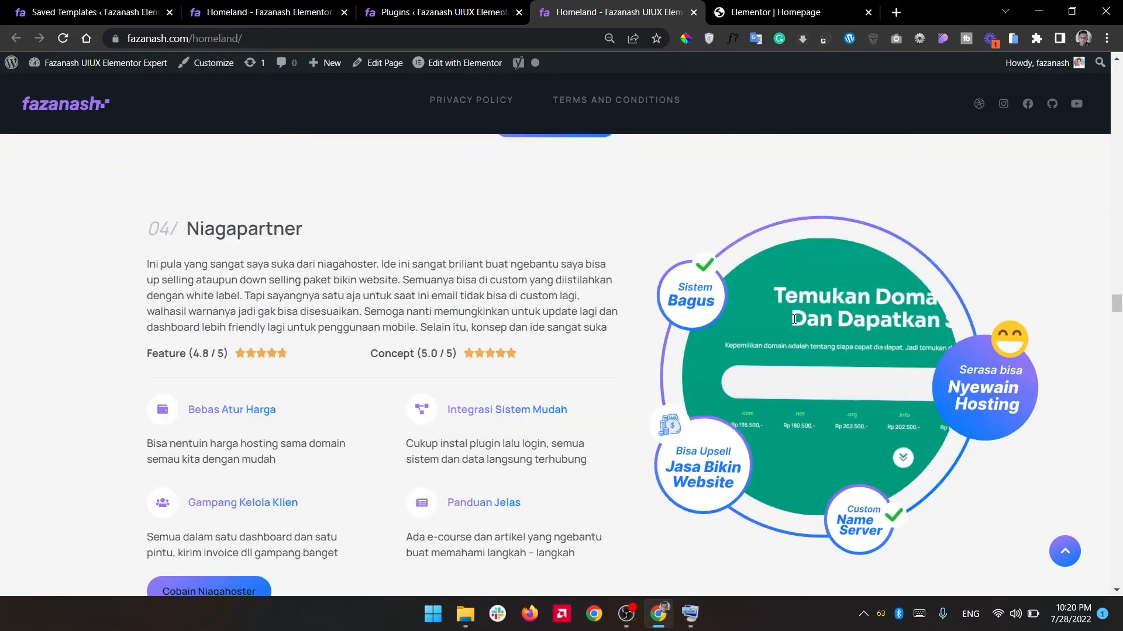
scroll(793, 319, down, 20)
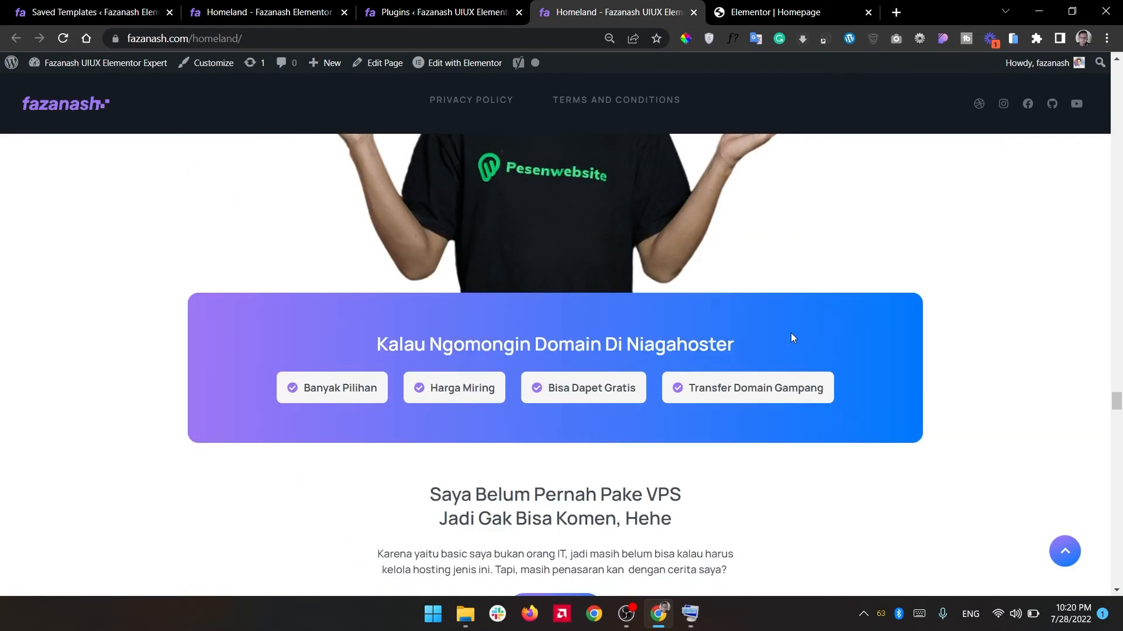
scroll(619, 307, up, 5)
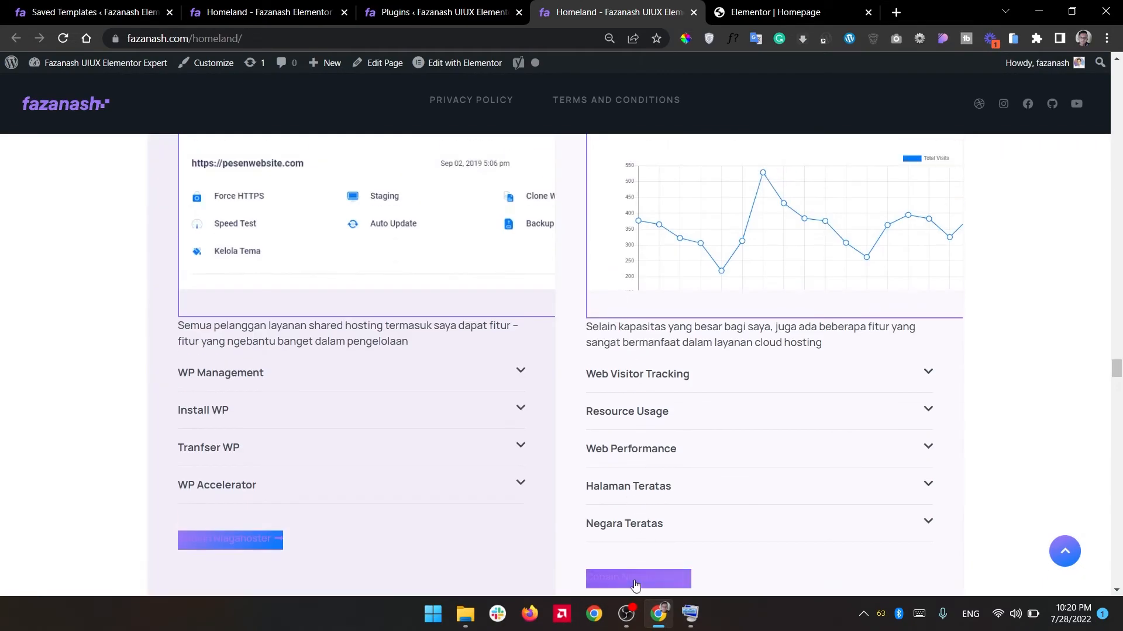
scroll(641, 539, up, 15)
scroll(631, 450, up, 15)
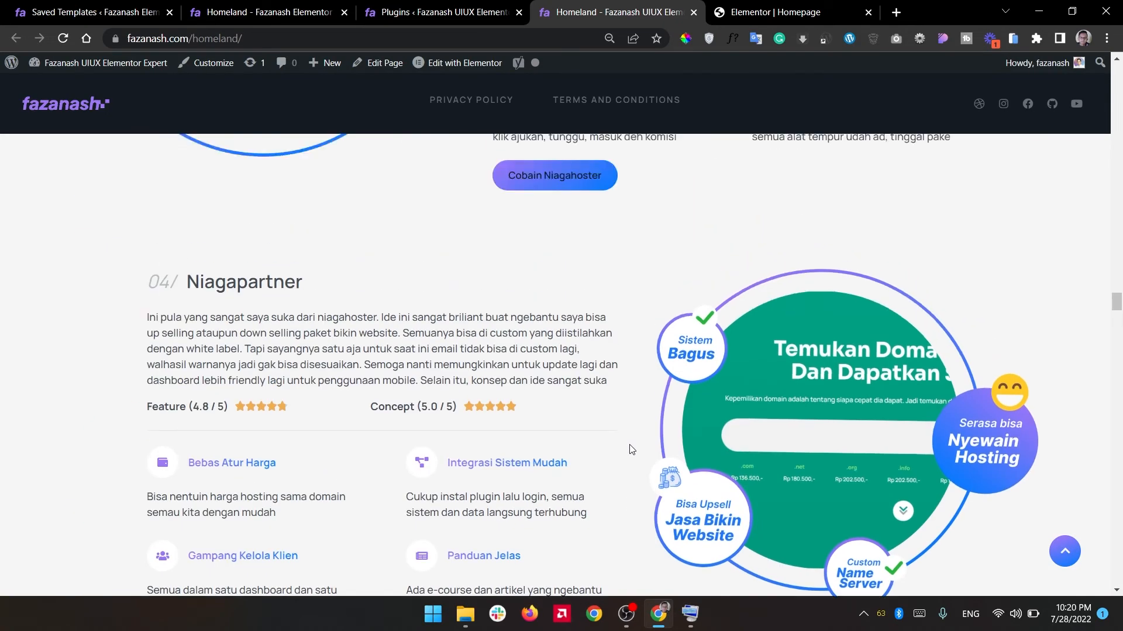
scroll(624, 407, up, 5)
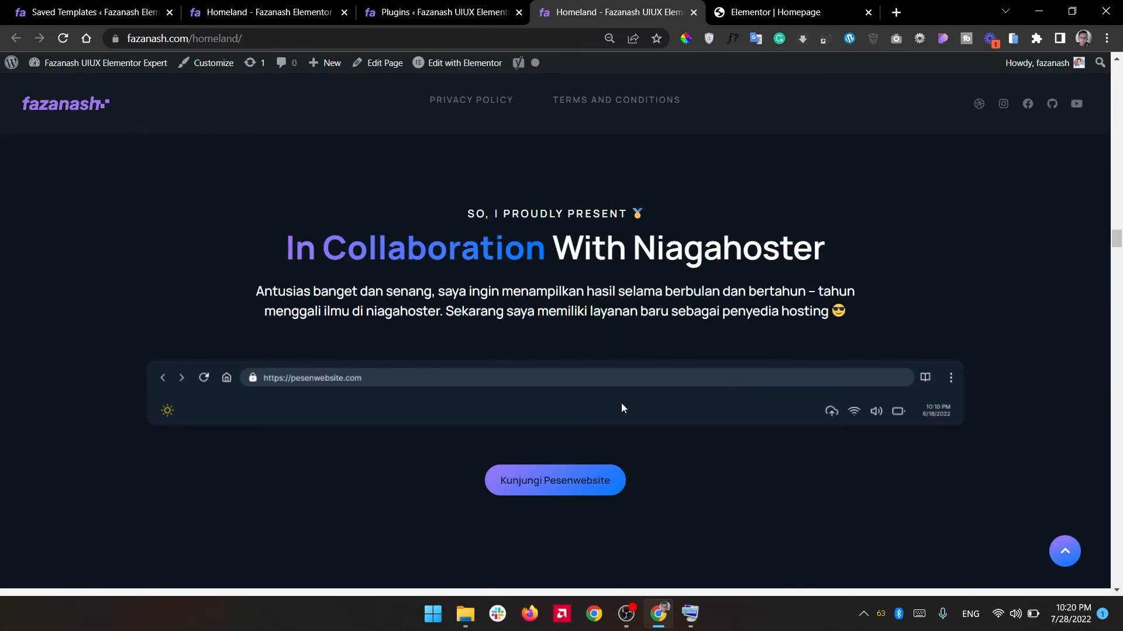
Reload the Homepage editor from its current address.
click(782, 14)
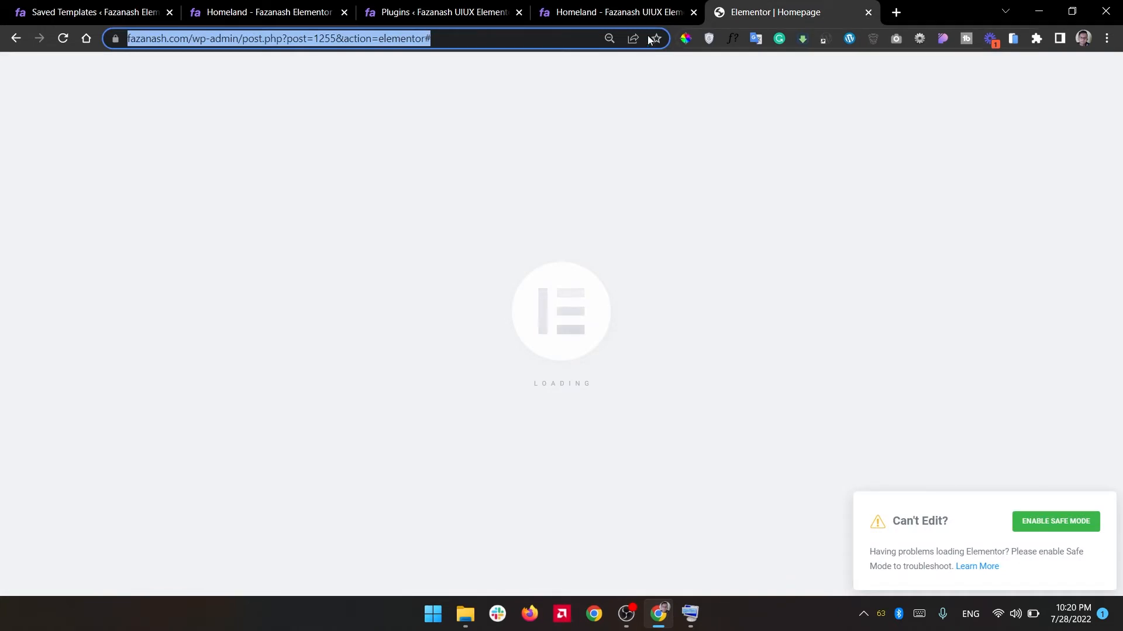
click(580, 37)
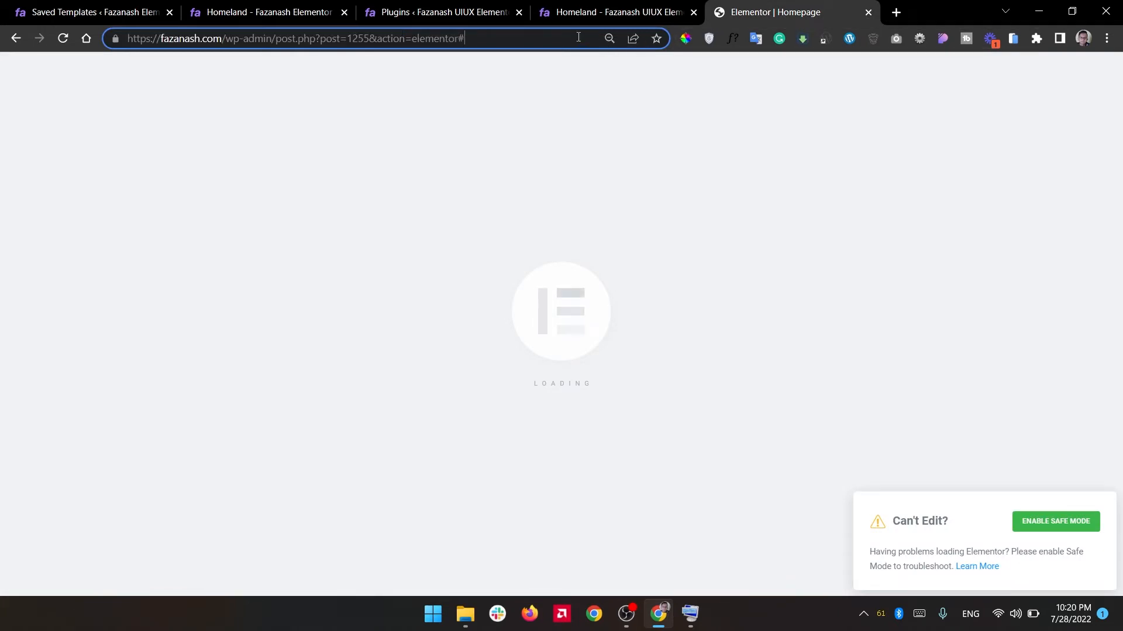
key(Return)
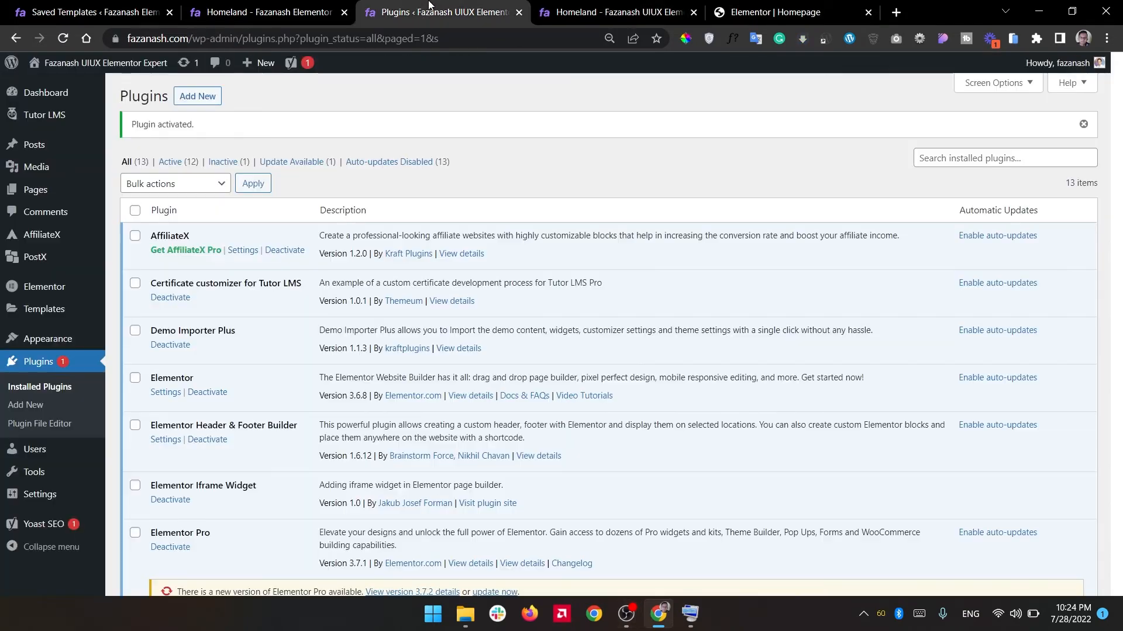
Compare the installed plugins list with the In Collaboration With Niagahoster section in the Homepage editor.
click(438, 12)
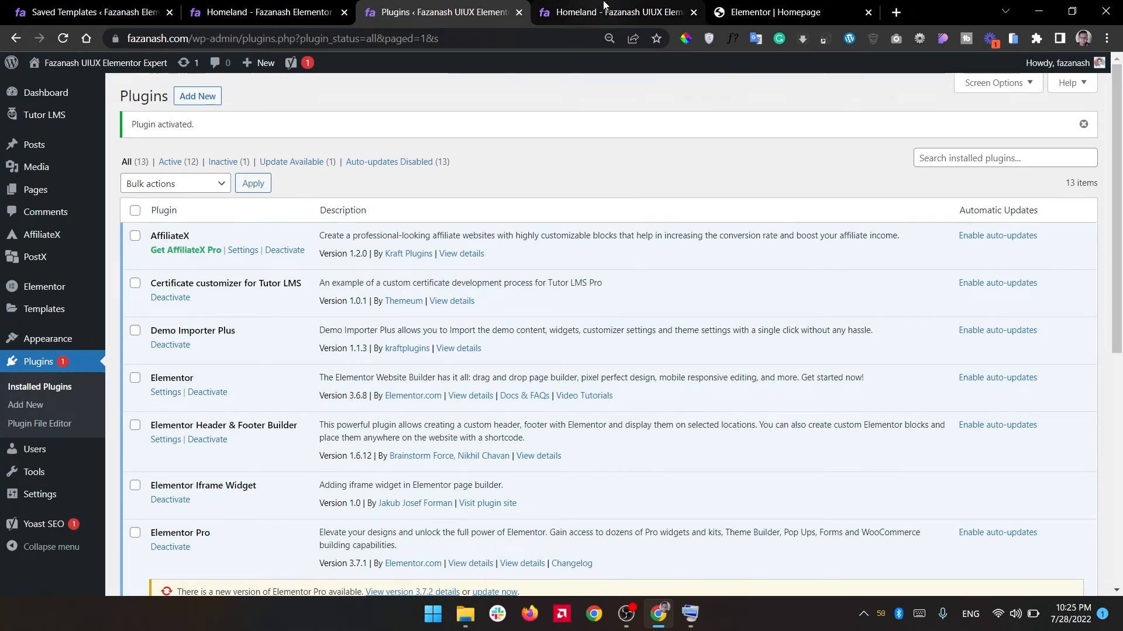
click(799, 5)
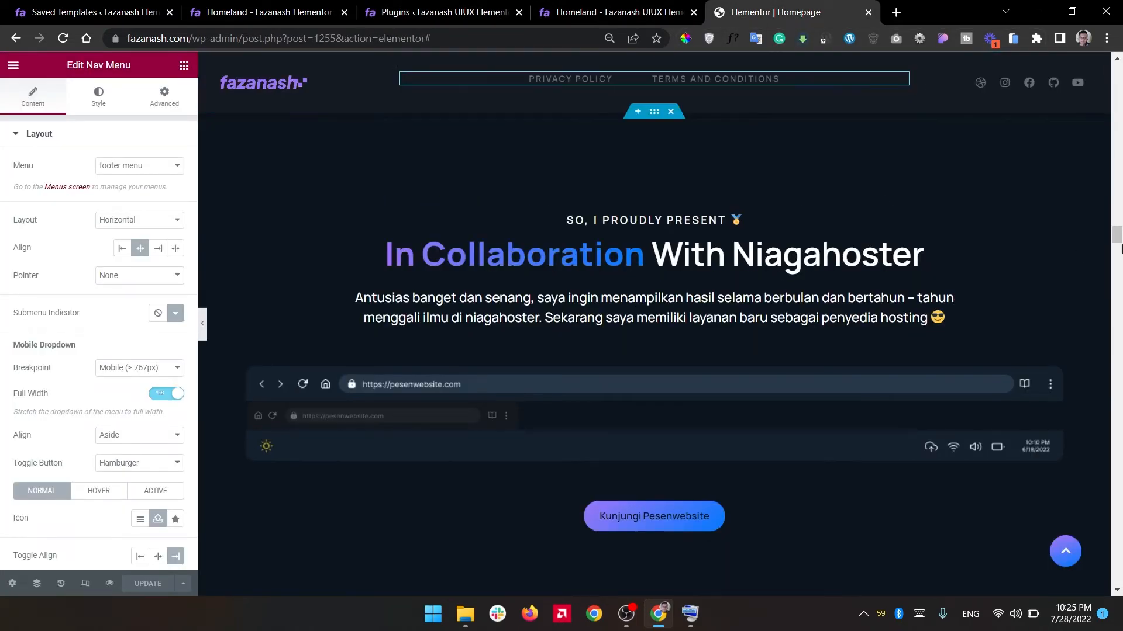
click(433, 7)
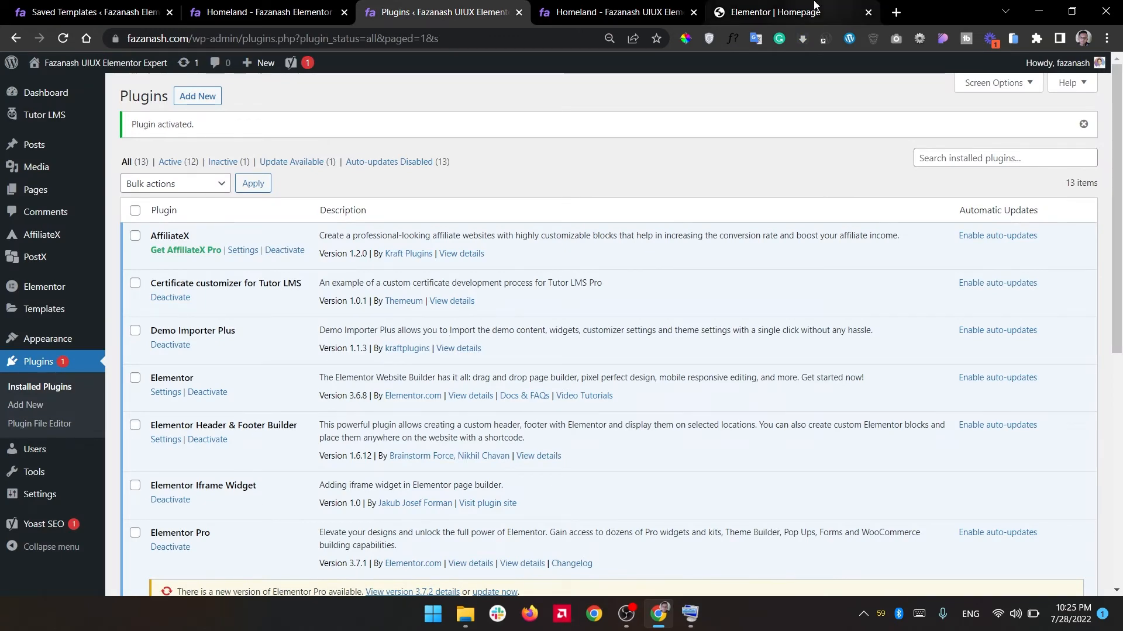
click(795, 7)
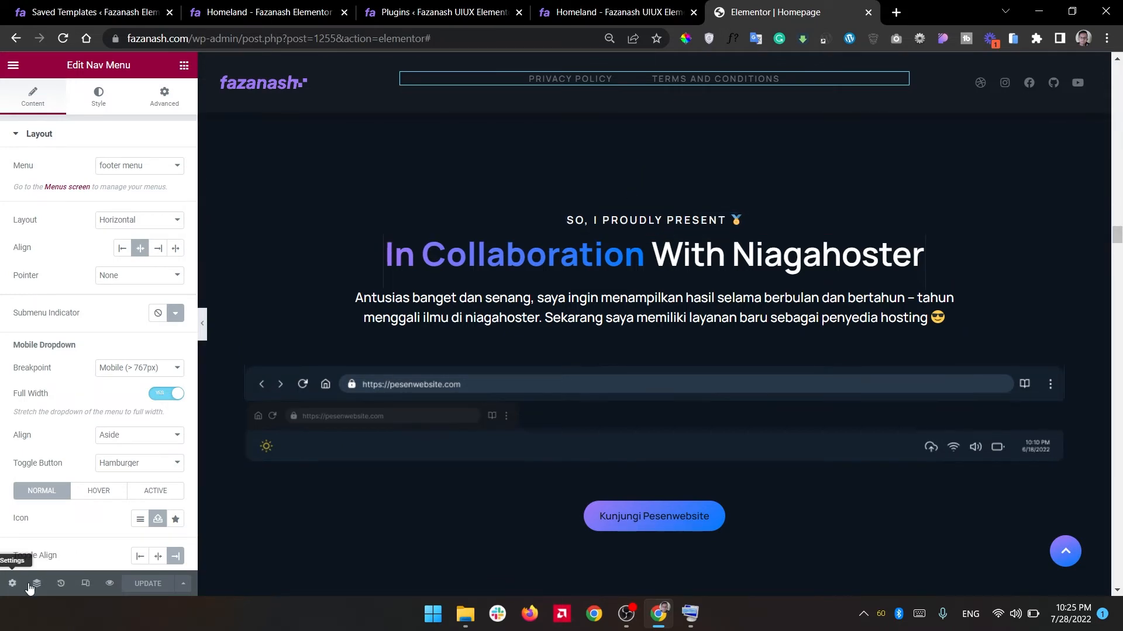
Open the Navigator and select the container of the In Collaboration With Niagahoster section.
click(37, 584)
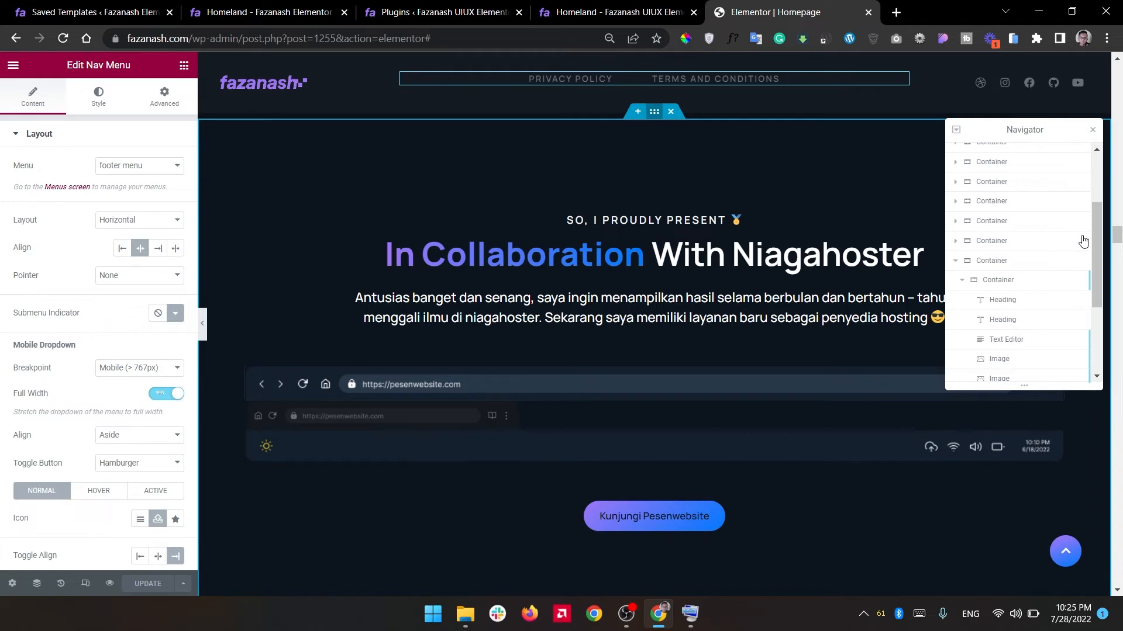
click(1064, 261)
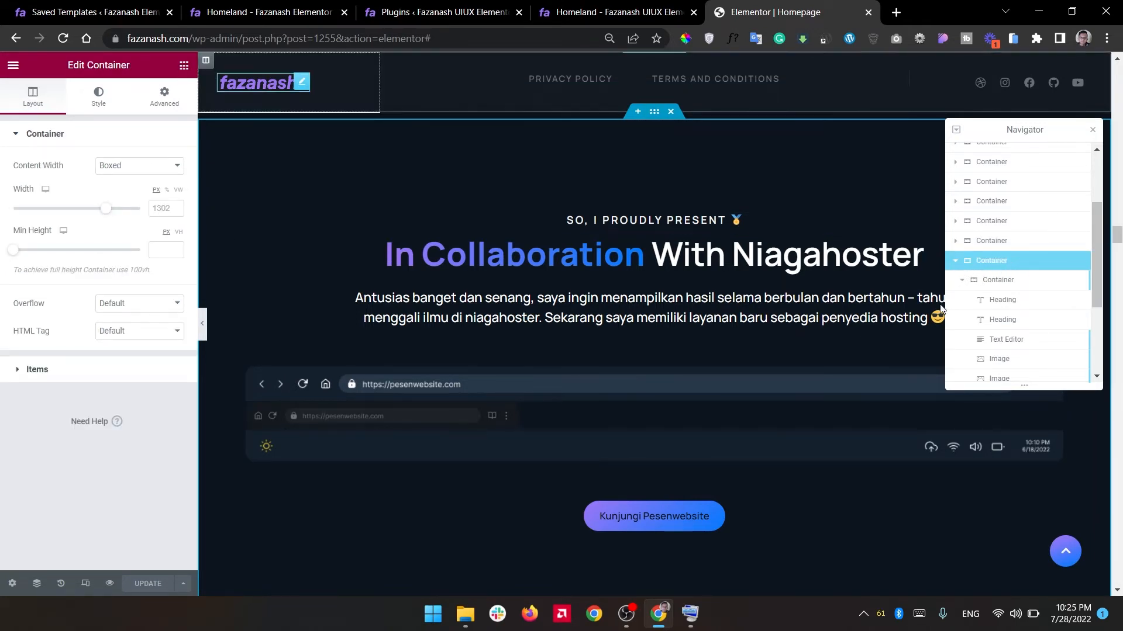
drag(1098, 248, 1091, 290)
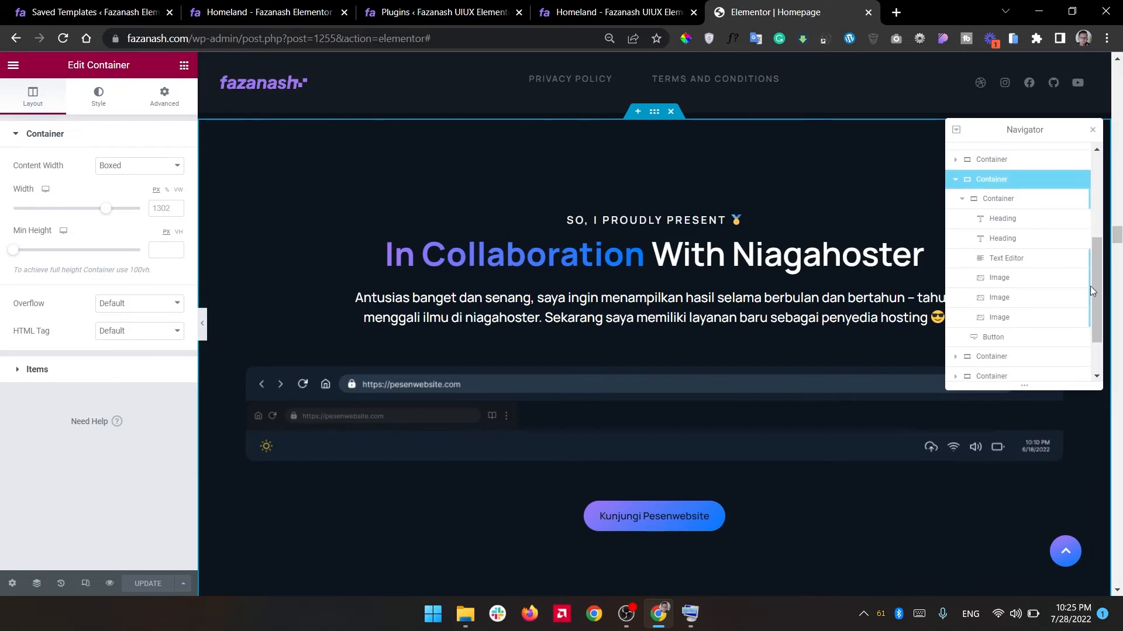
Inspect the section's first and middle browser-mockup images through the Navigator, and look at the available widgets.
click(1010, 298)
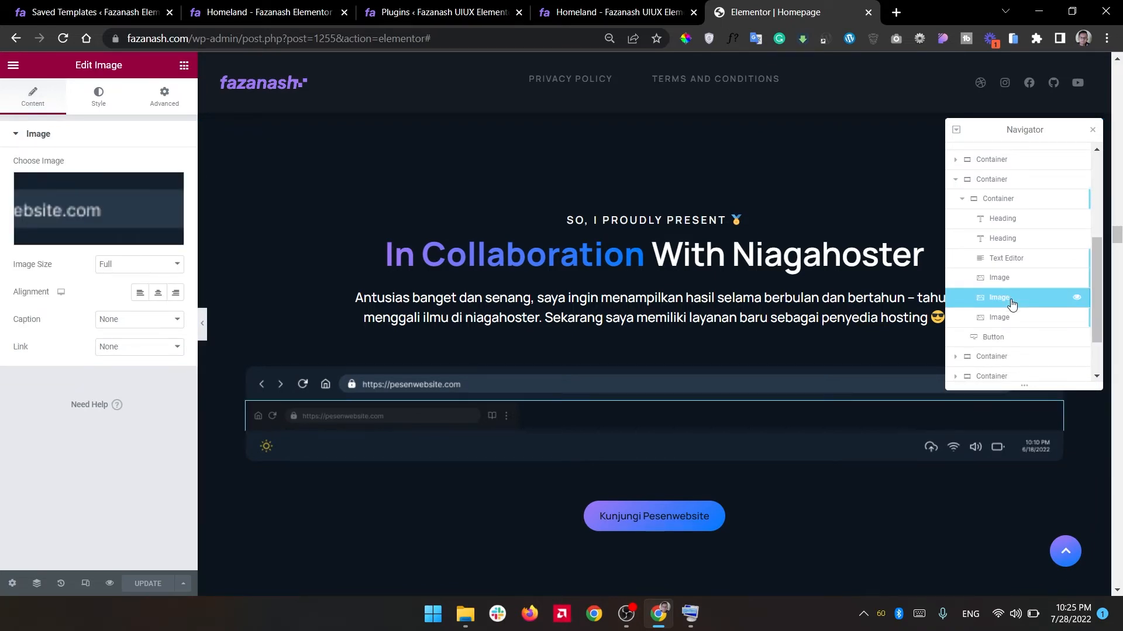
click(997, 282)
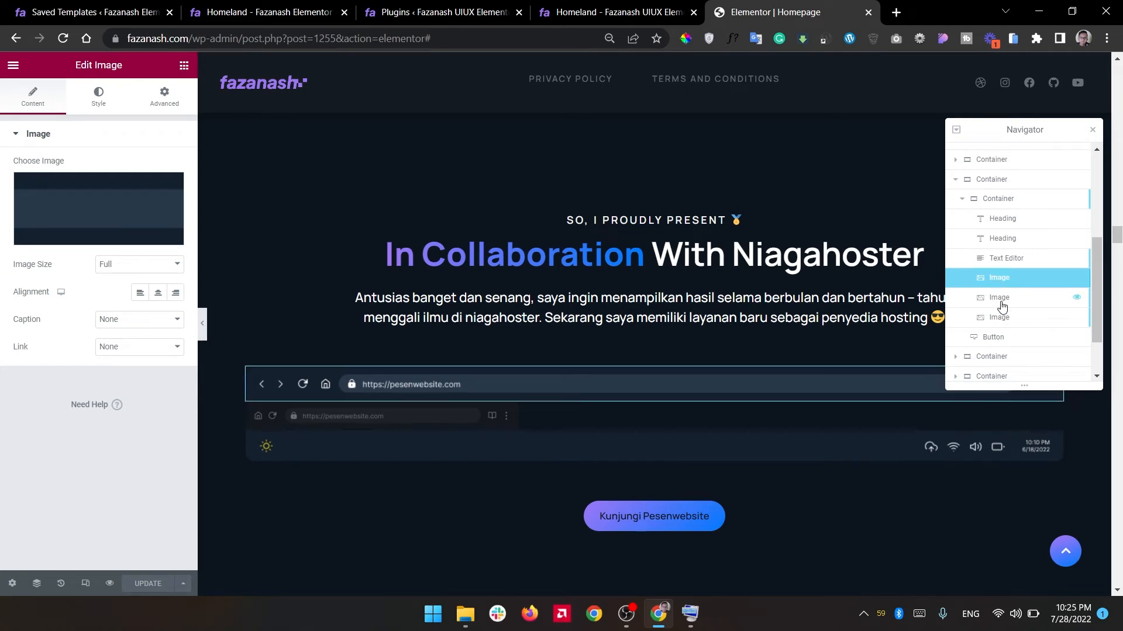
click(1001, 301)
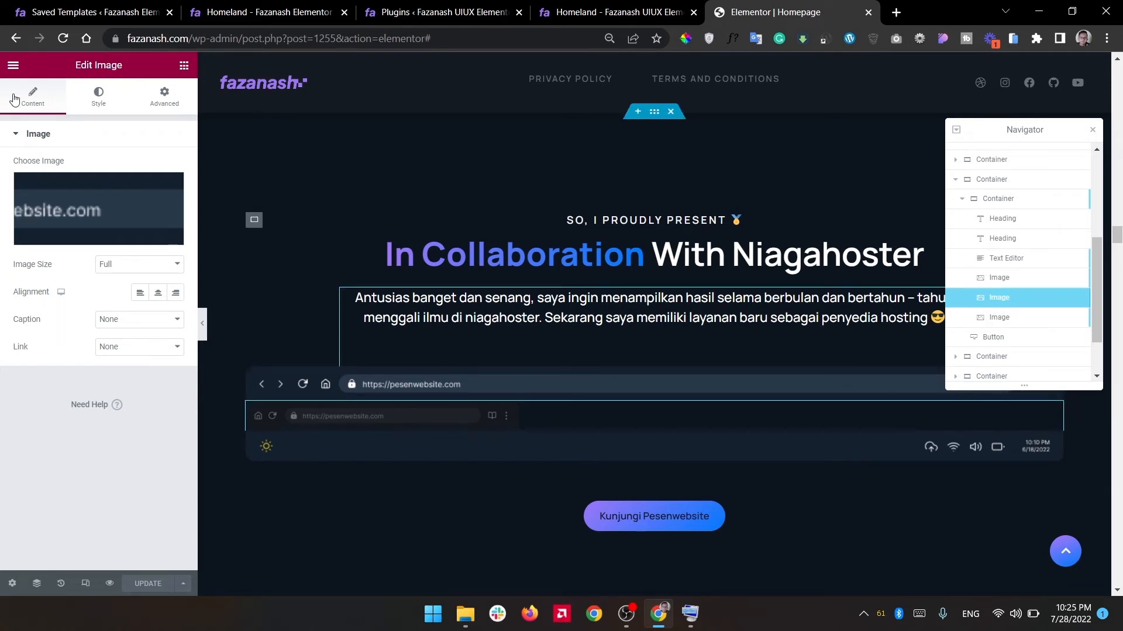
click(184, 65)
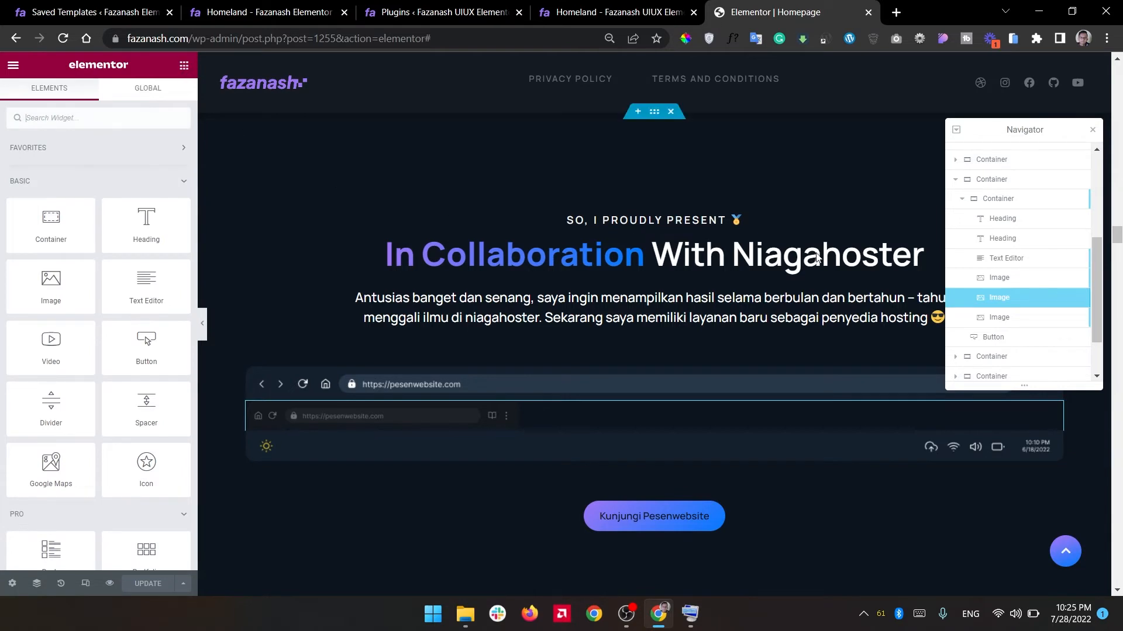
click(997, 281)
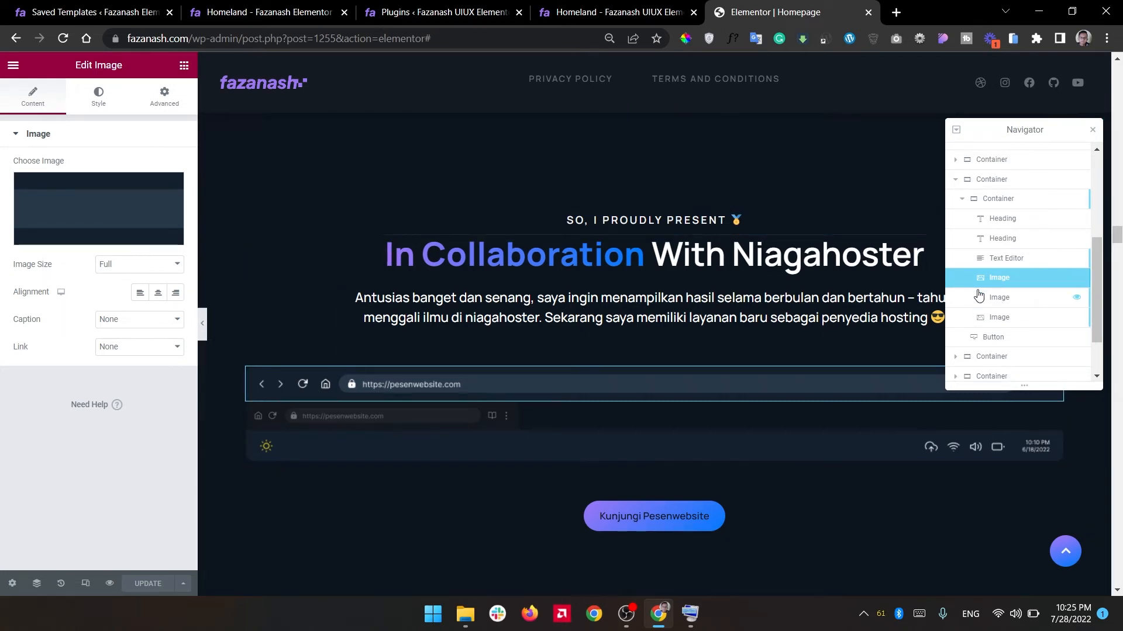
Try to add an iframe widget at the middle browser-mockup image of the In Collaboration With Niagahoster section.
click(991, 305)
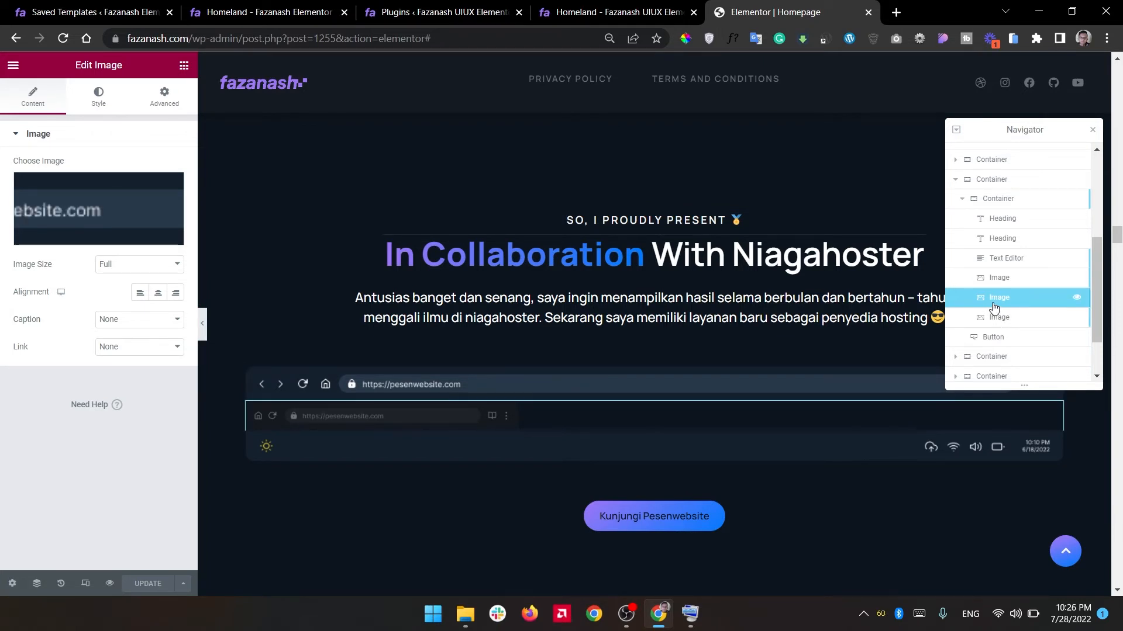
click(995, 286)
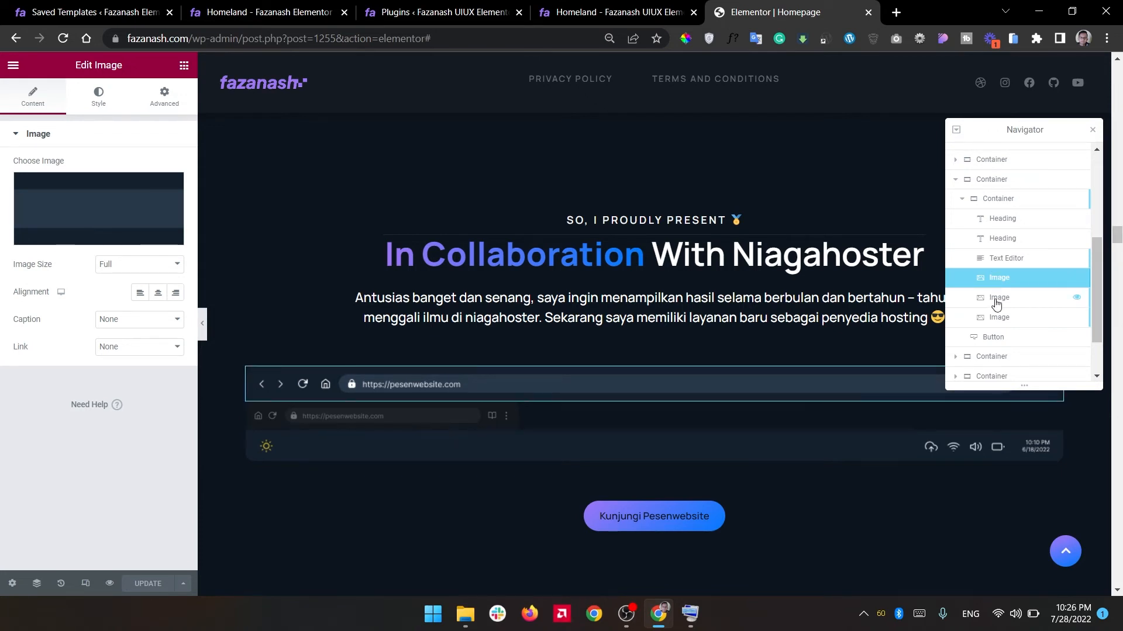
click(997, 300)
click(185, 65)
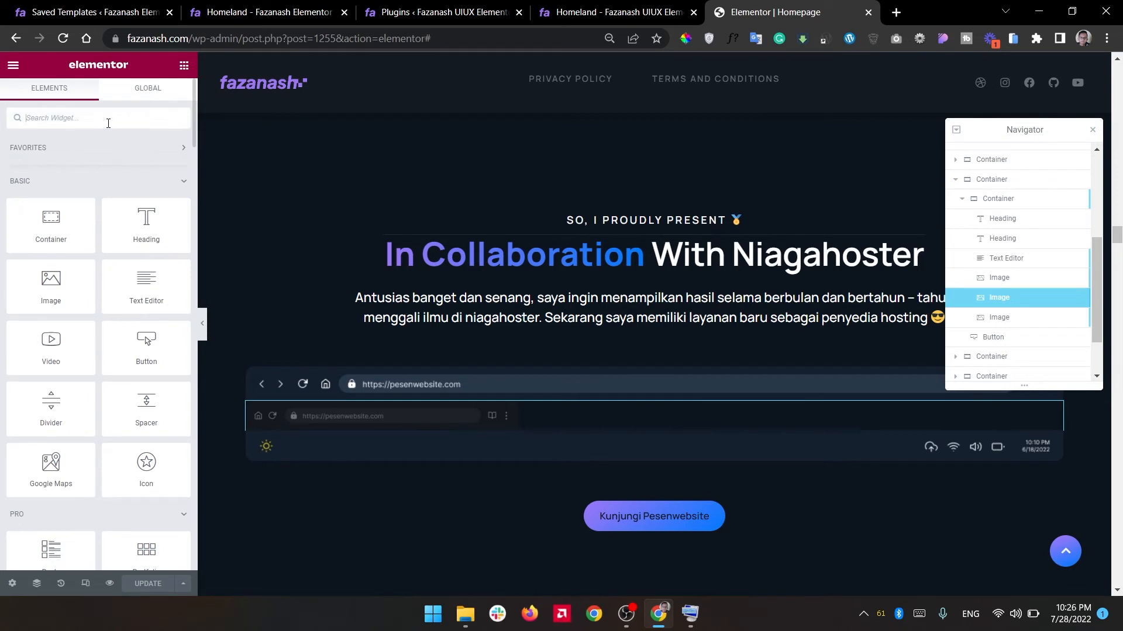
text(fra)
drag(51, 160, 506, 434)
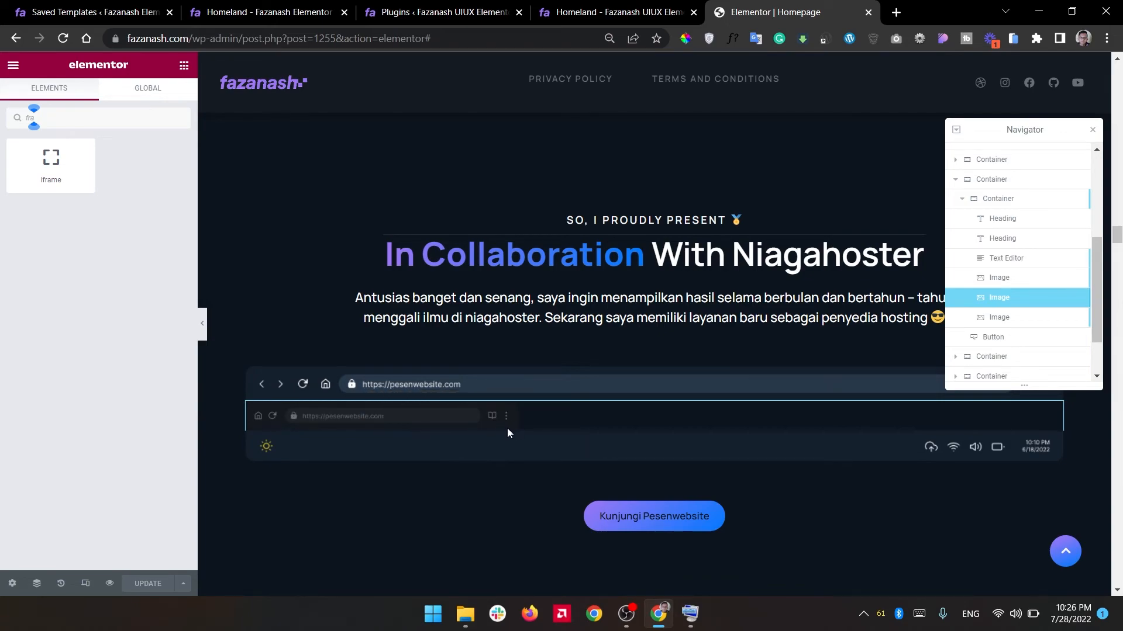
Add a single-column container at the end of the page and place an iframe widget in it.
scroll(489, 419, down, 15)
scroll(487, 419, down, 20)
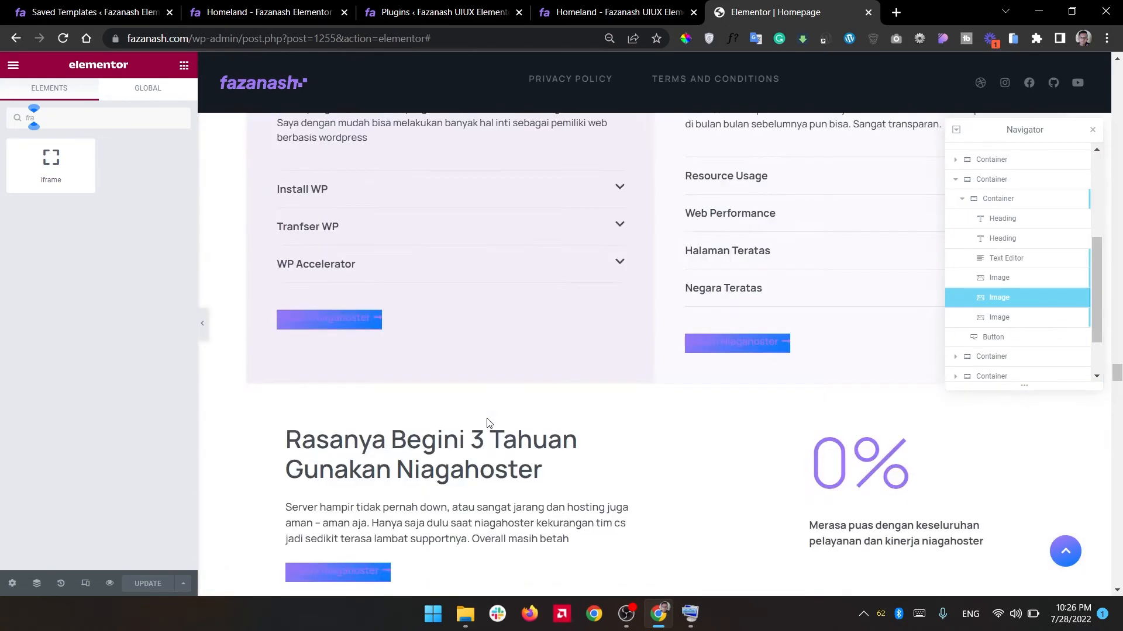
scroll(487, 435, down, 3)
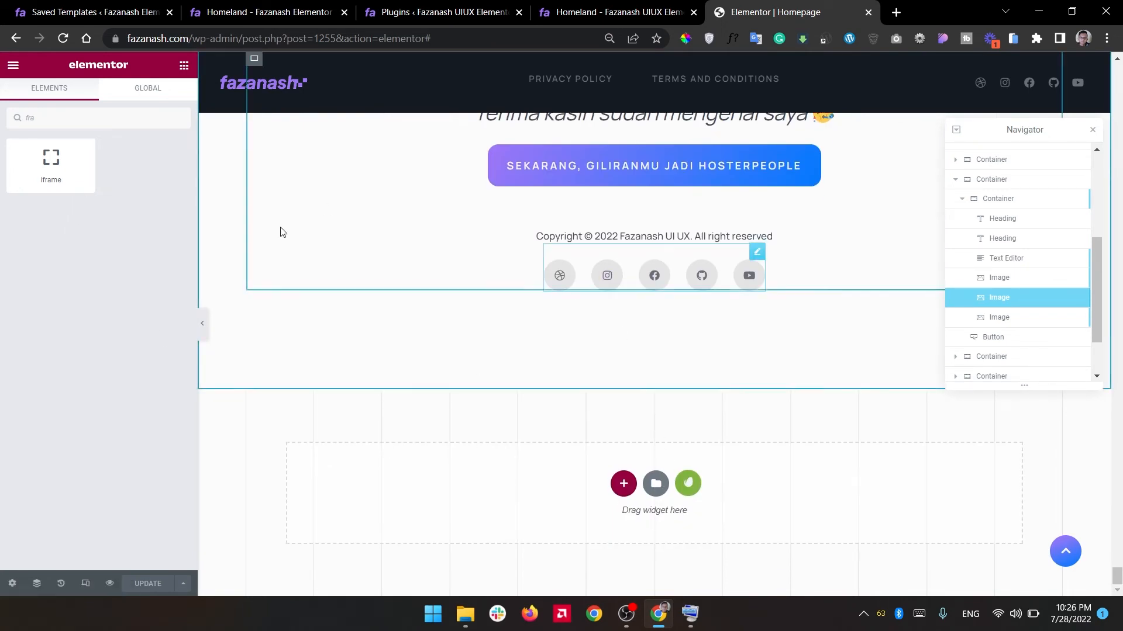
drag(64, 166, 621, 490)
click(623, 485)
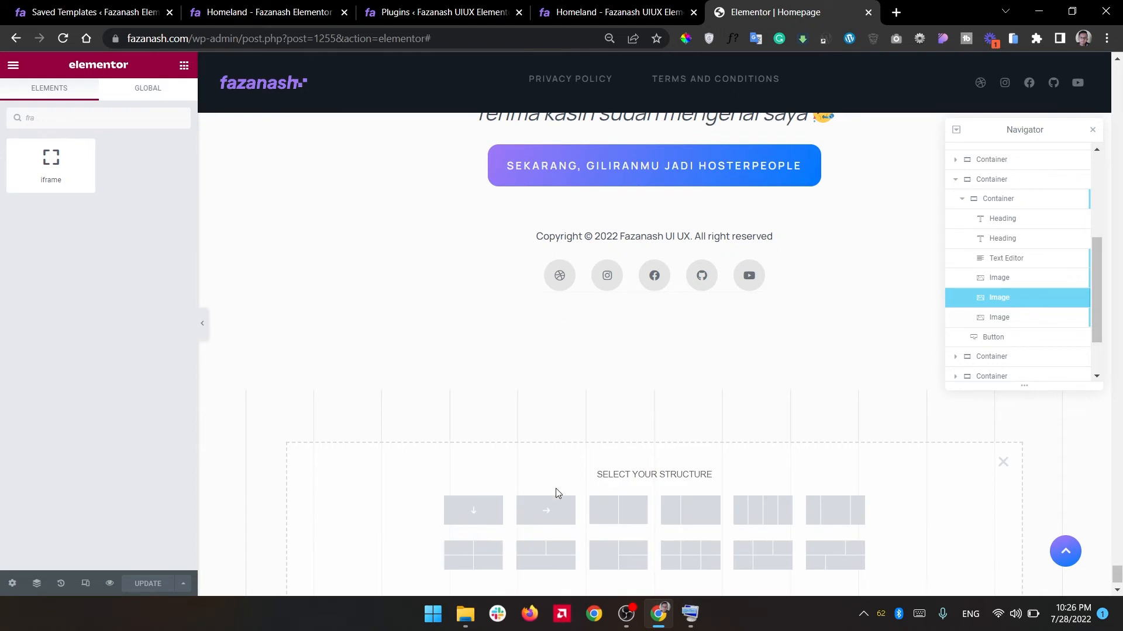
click(466, 520)
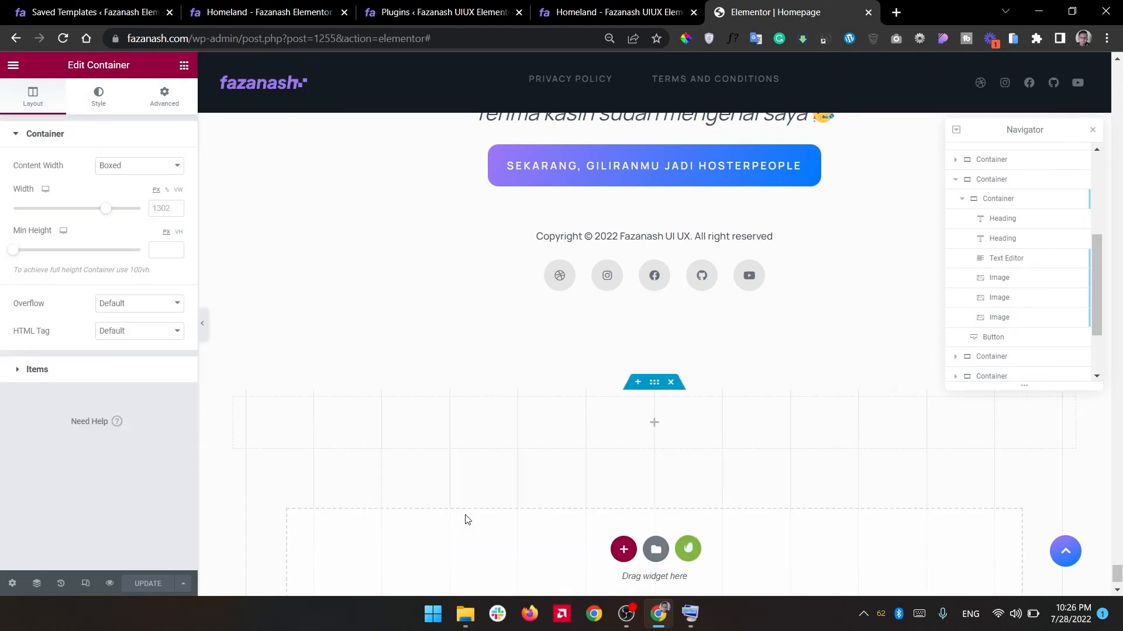
click(184, 65)
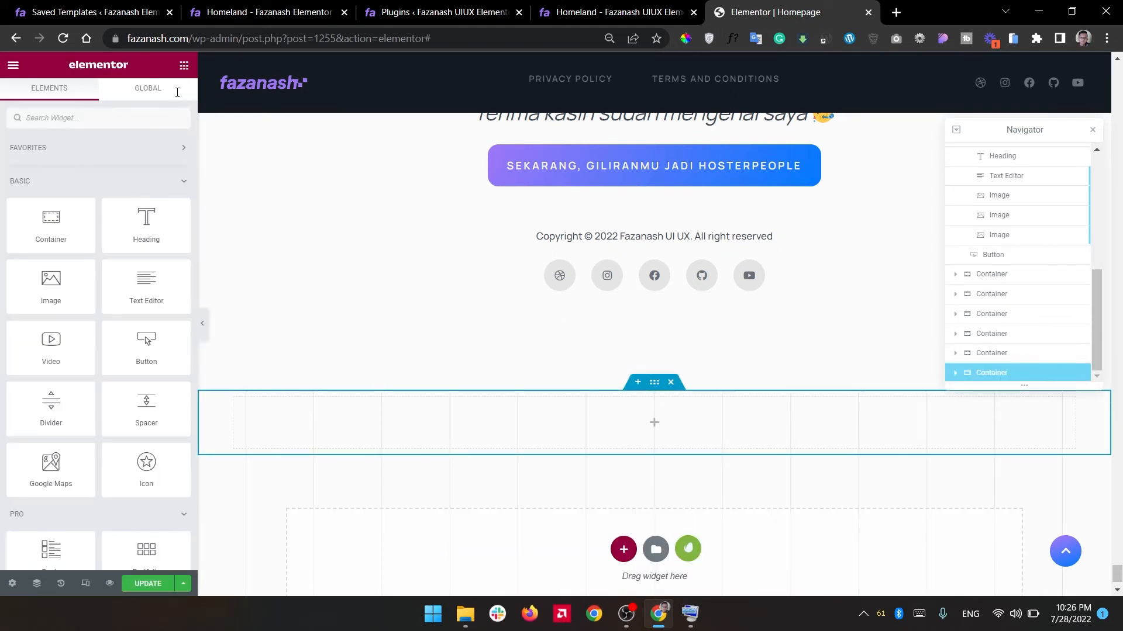
text(fra)
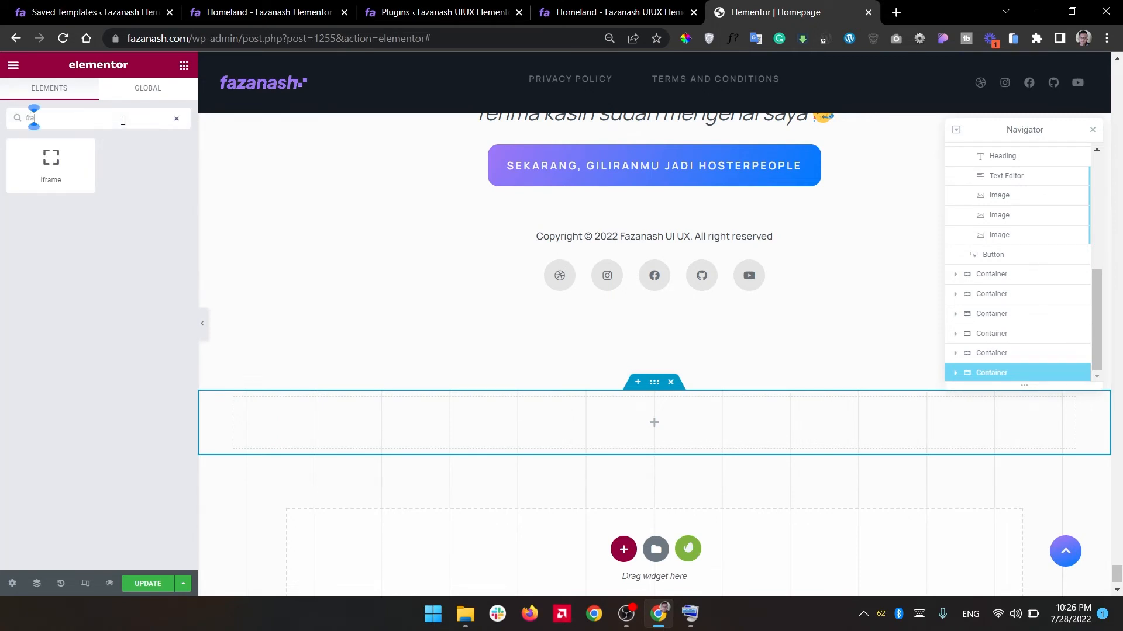
drag(51, 161, 665, 436)
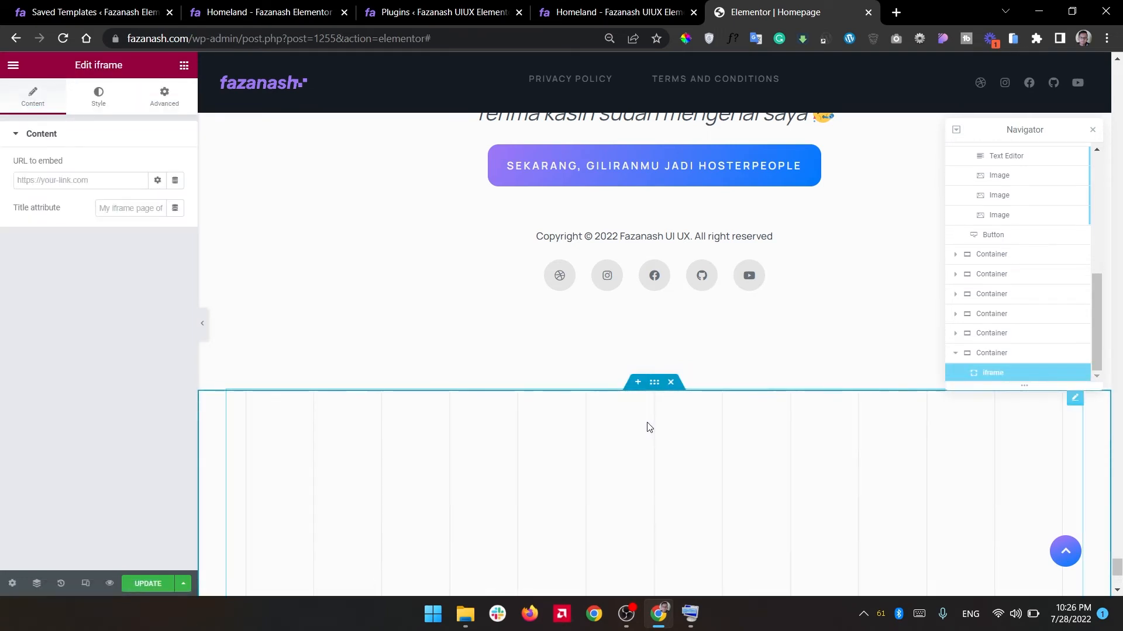
Copy the iframe widget and delete its container at the end of the page.
right_click(1076, 398)
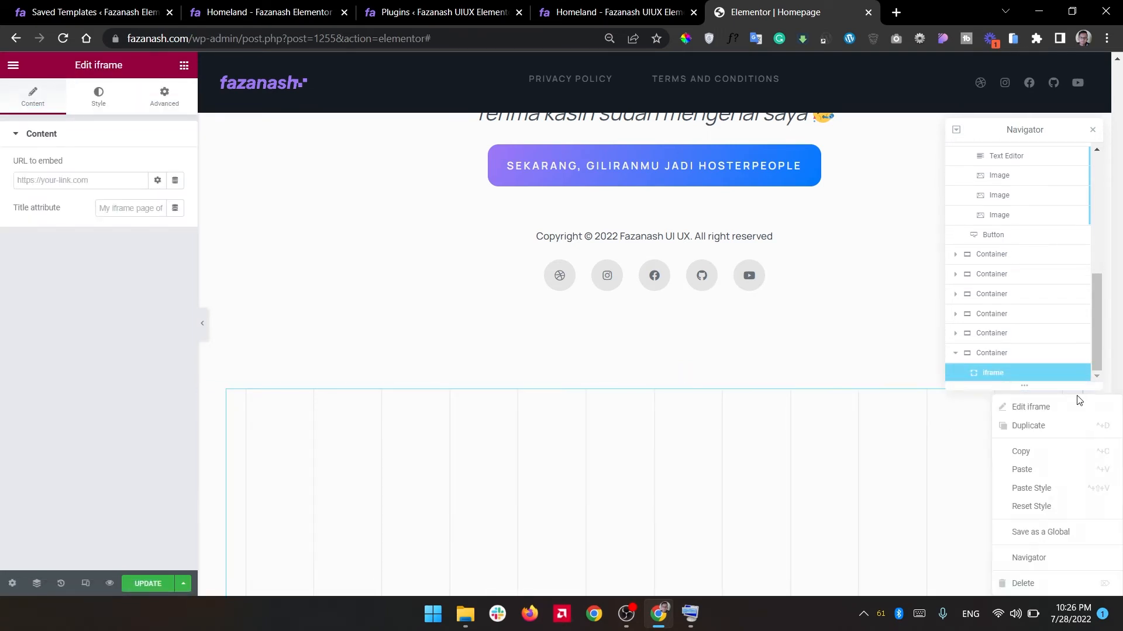
click(1033, 452)
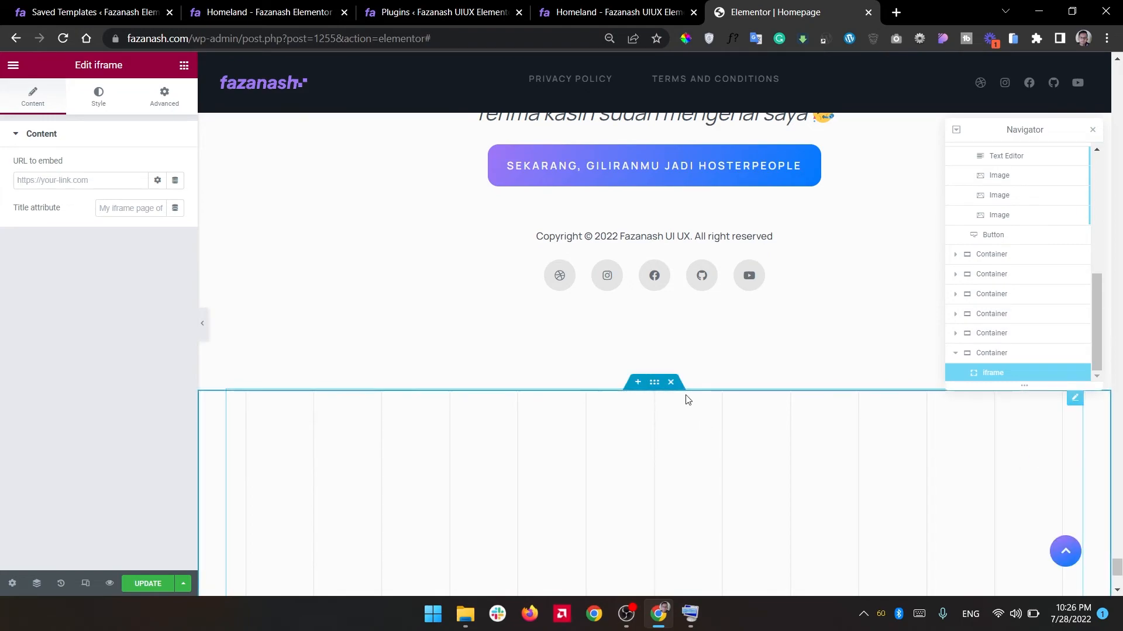
click(671, 383)
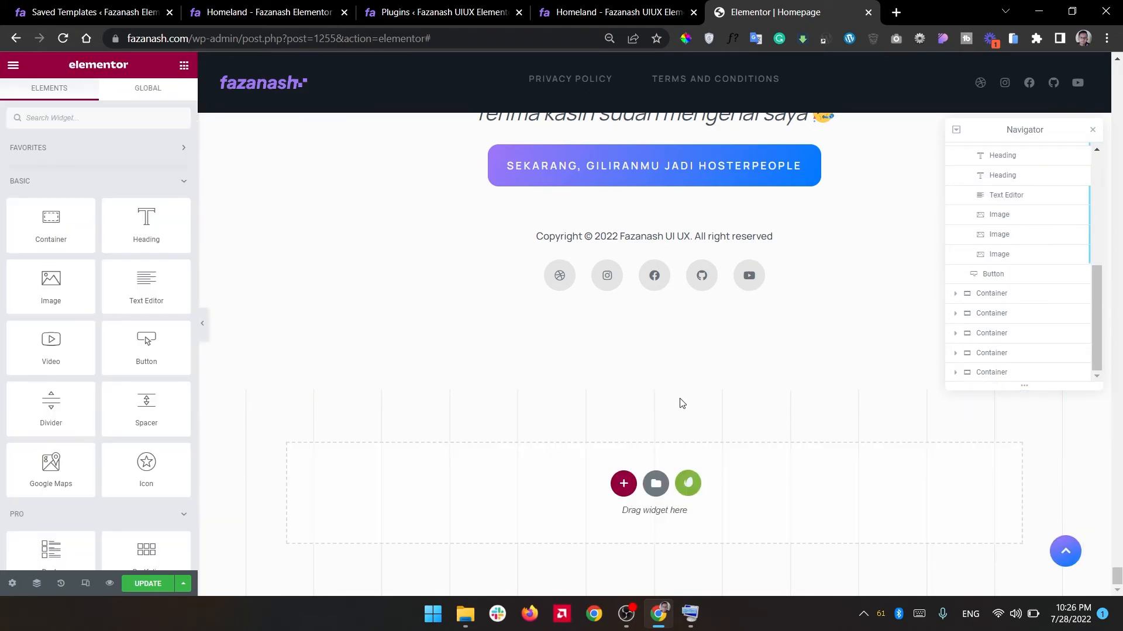
Paste the copied iframe widget after the middle browser-mockup image in the In Collaboration With Niagahoster section.
scroll(680, 409, up, 15)
scroll(685, 416, up, 20)
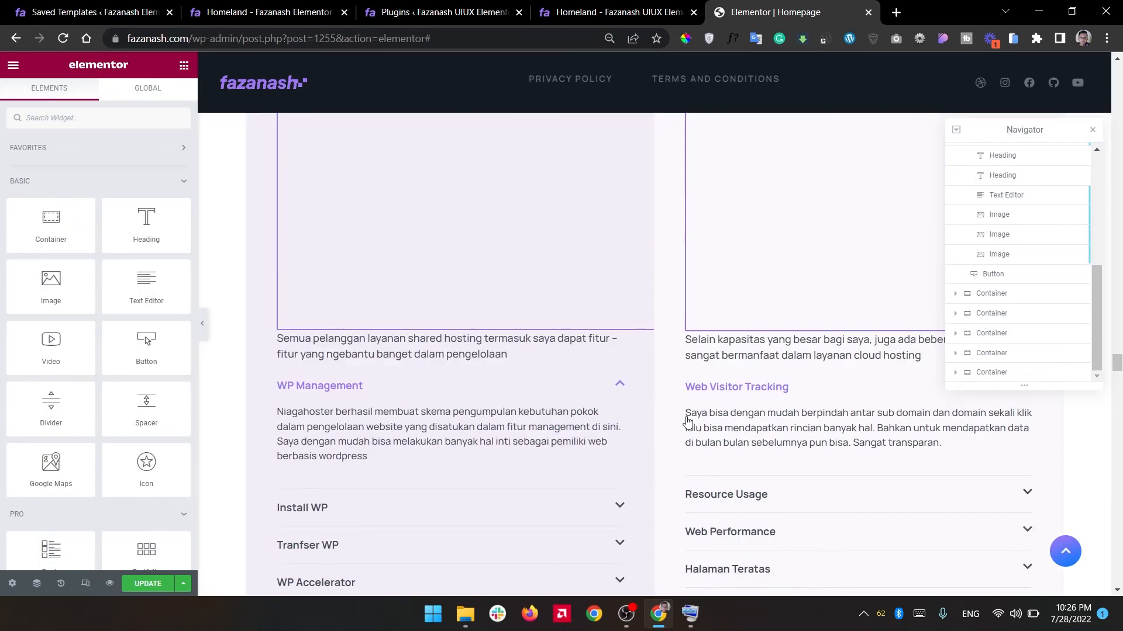
scroll(687, 418, up, 20)
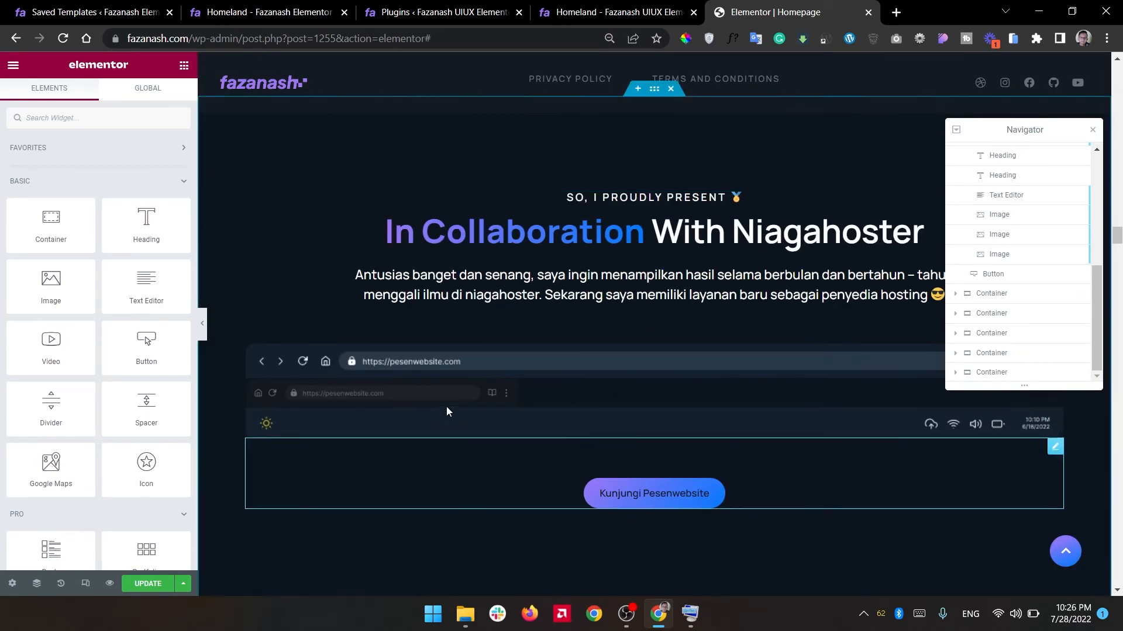
click(457, 391)
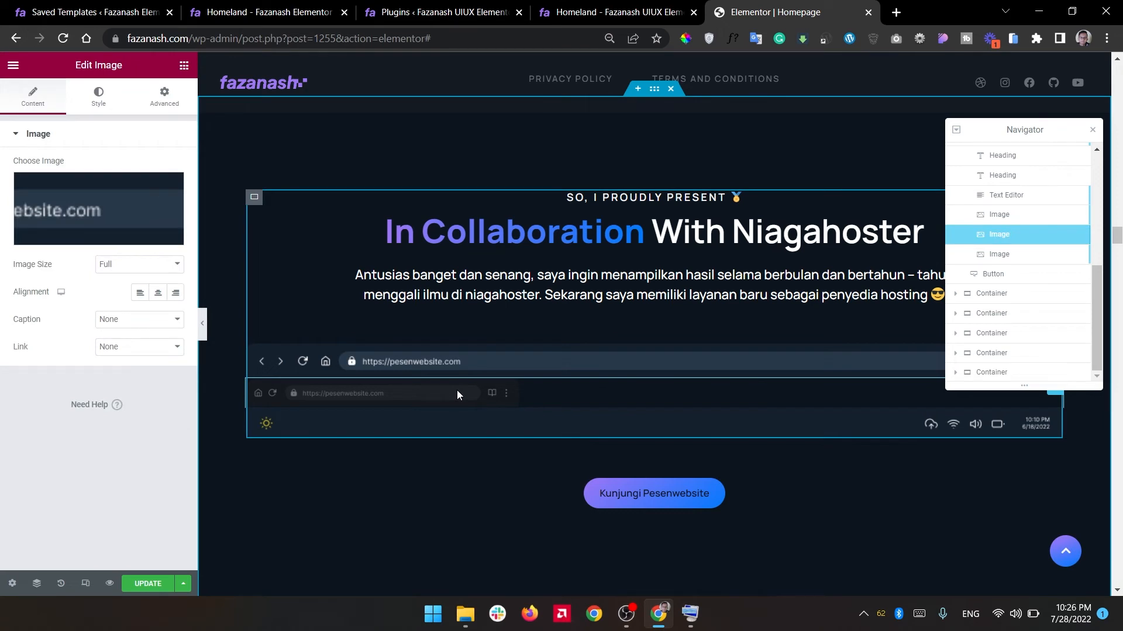
right_click(457, 391)
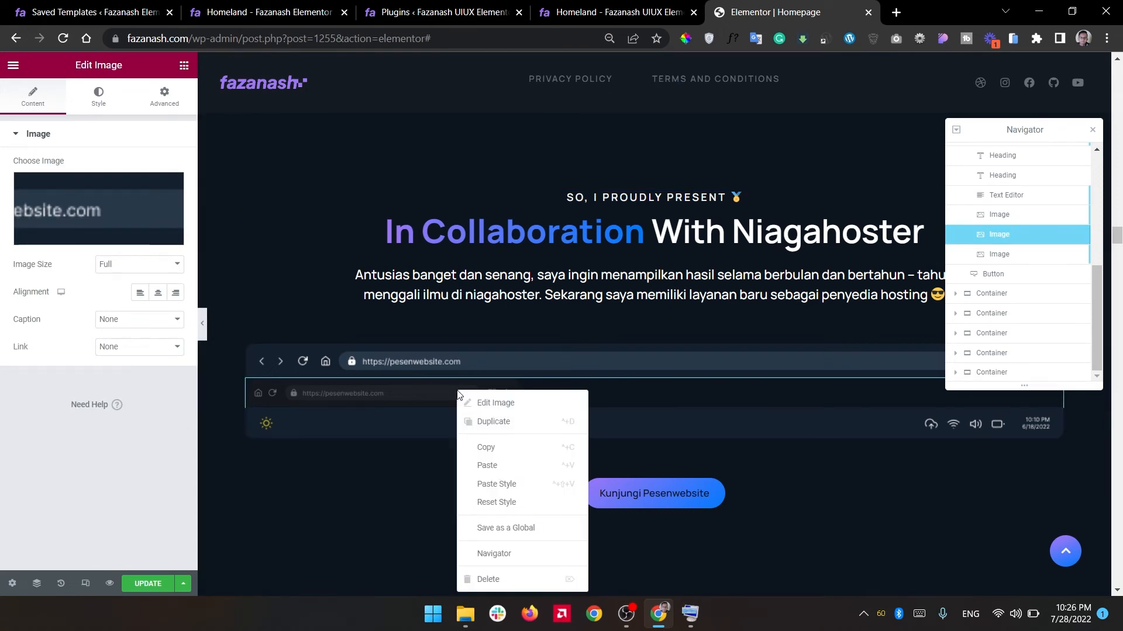
click(513, 469)
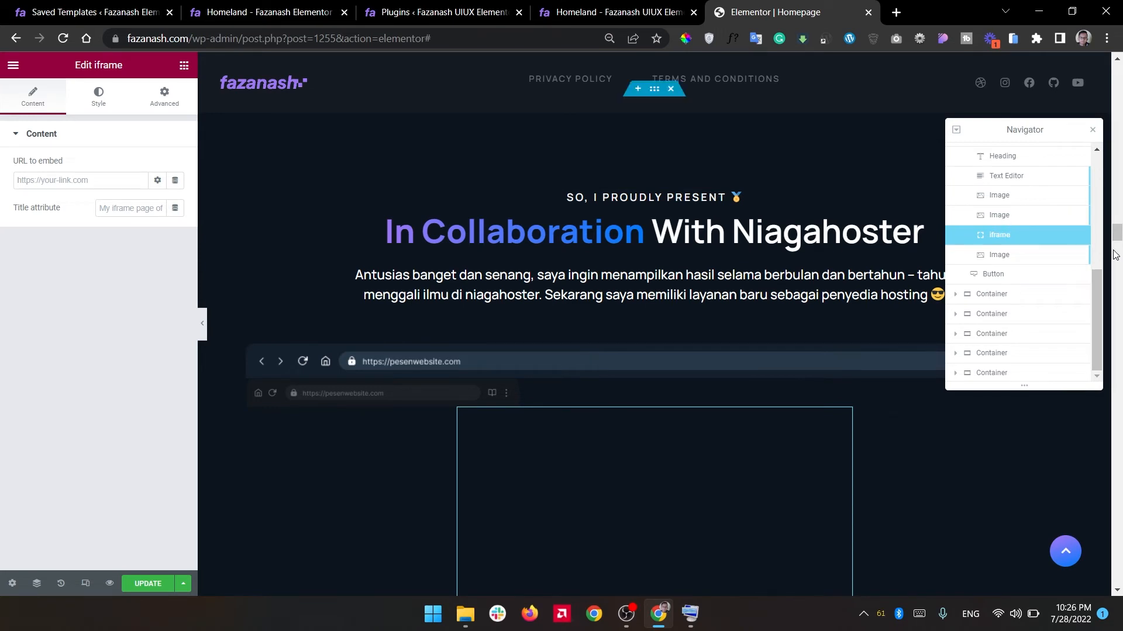
Move the Navigator away from the section's edge and set the iframe widget's width to 100%.
drag(1060, 136, 718, 129)
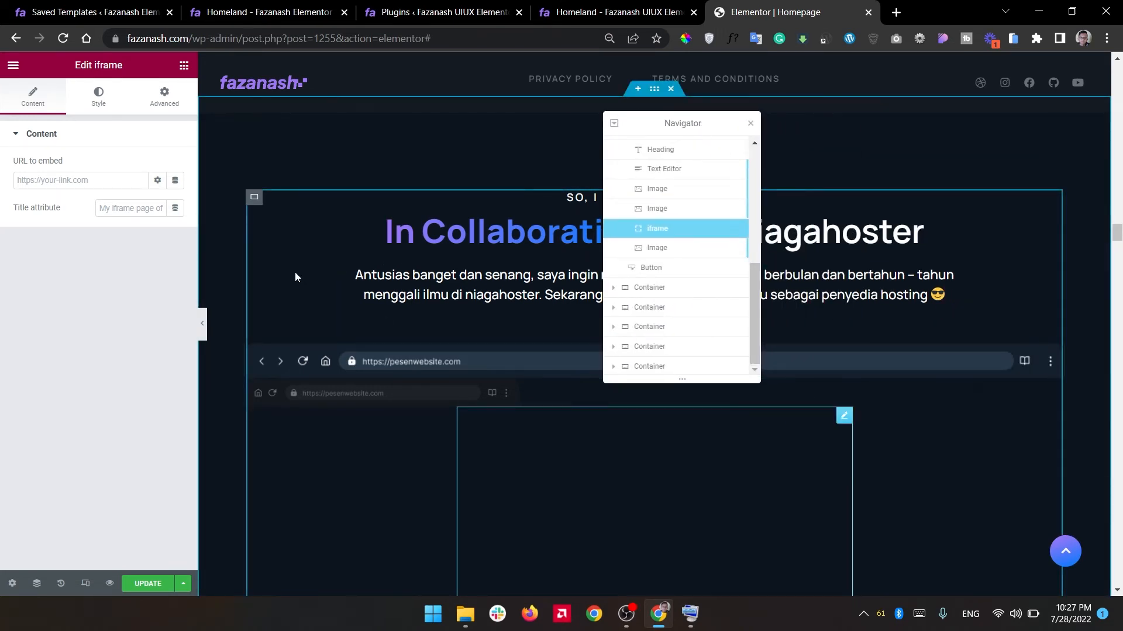
click(98, 100)
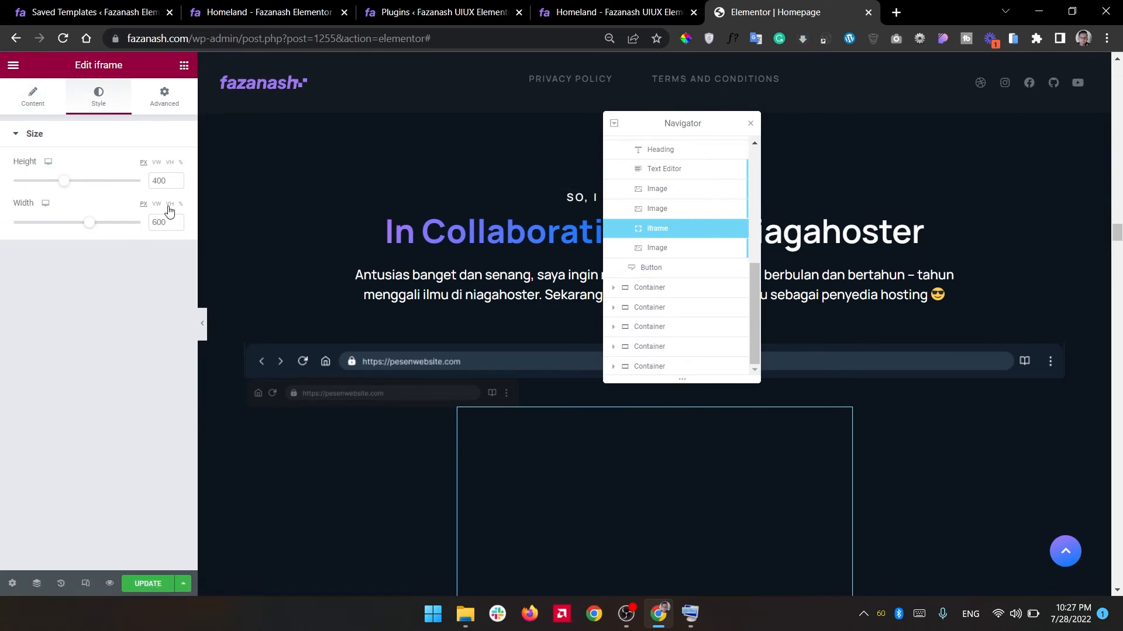
click(180, 204)
click(158, 221)
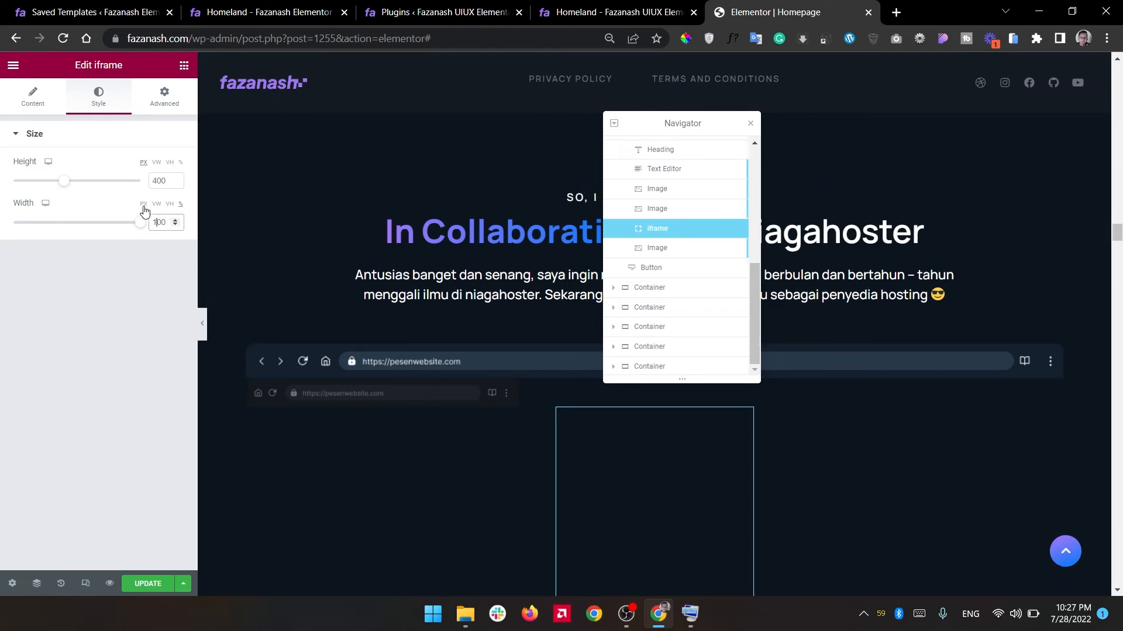
Compare the upper browser-mockup image's width style with the iframe widget's size settings.
click(332, 362)
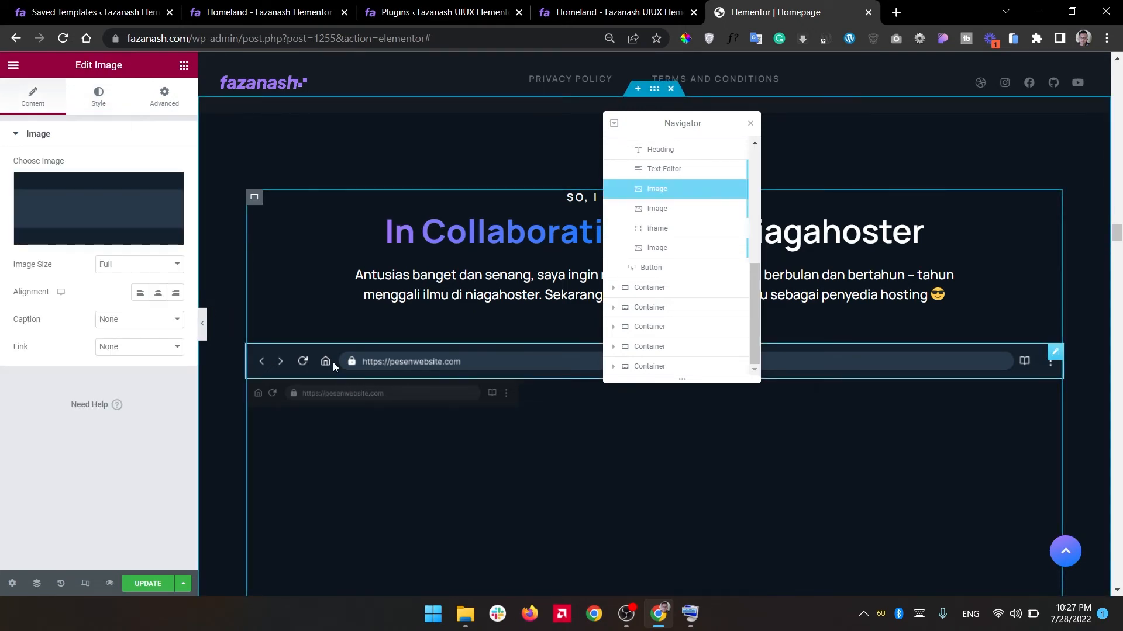
click(102, 107)
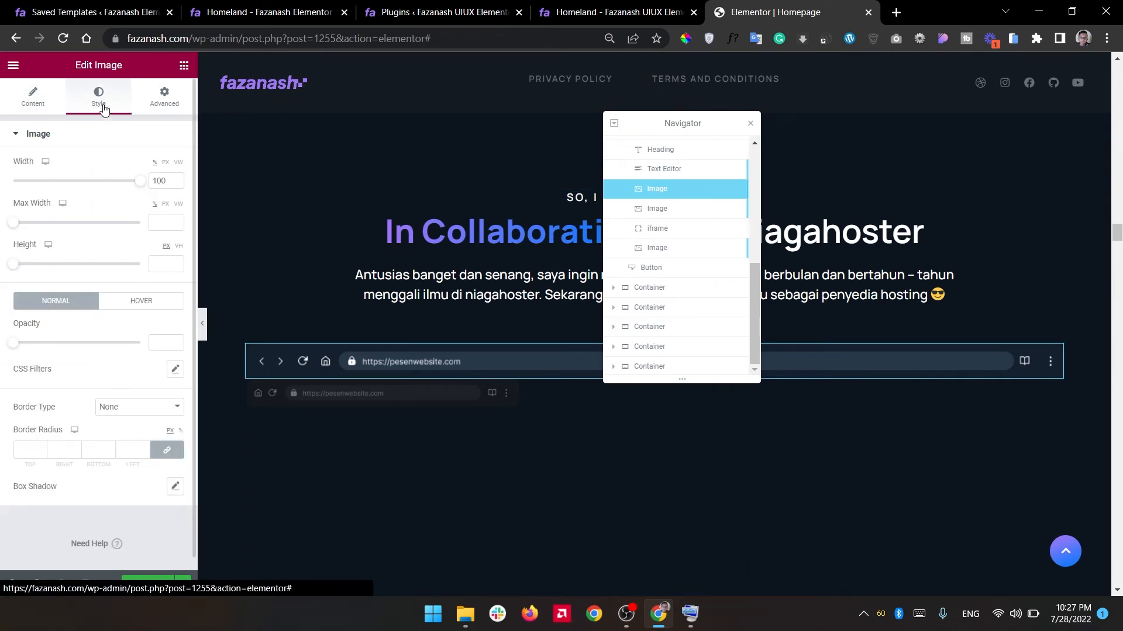
click(742, 423)
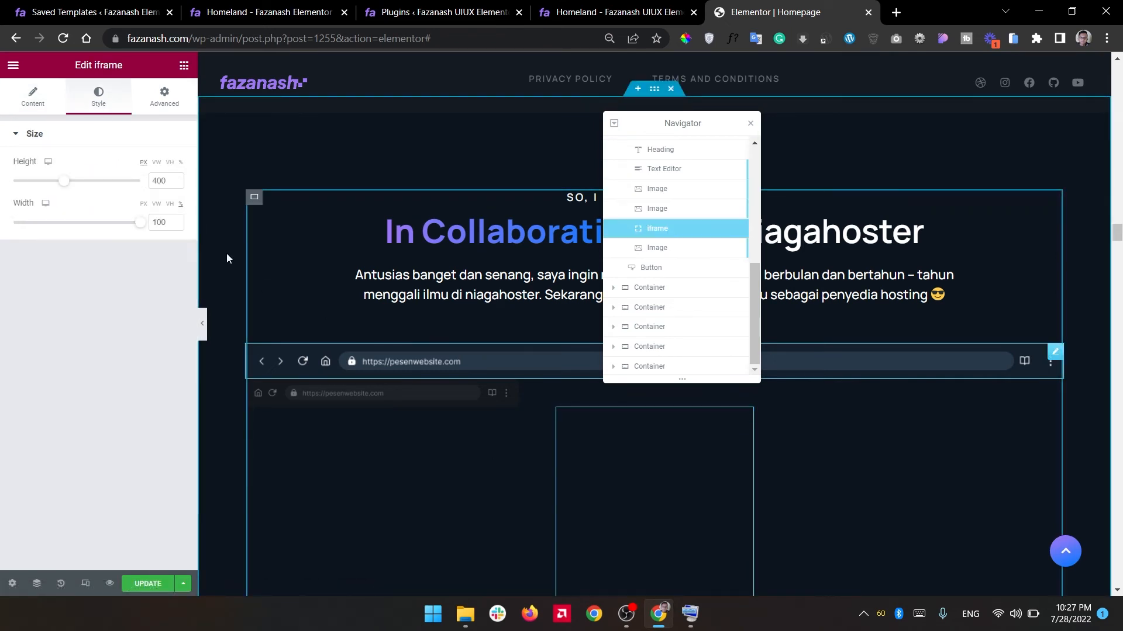
click(42, 105)
click(100, 180)
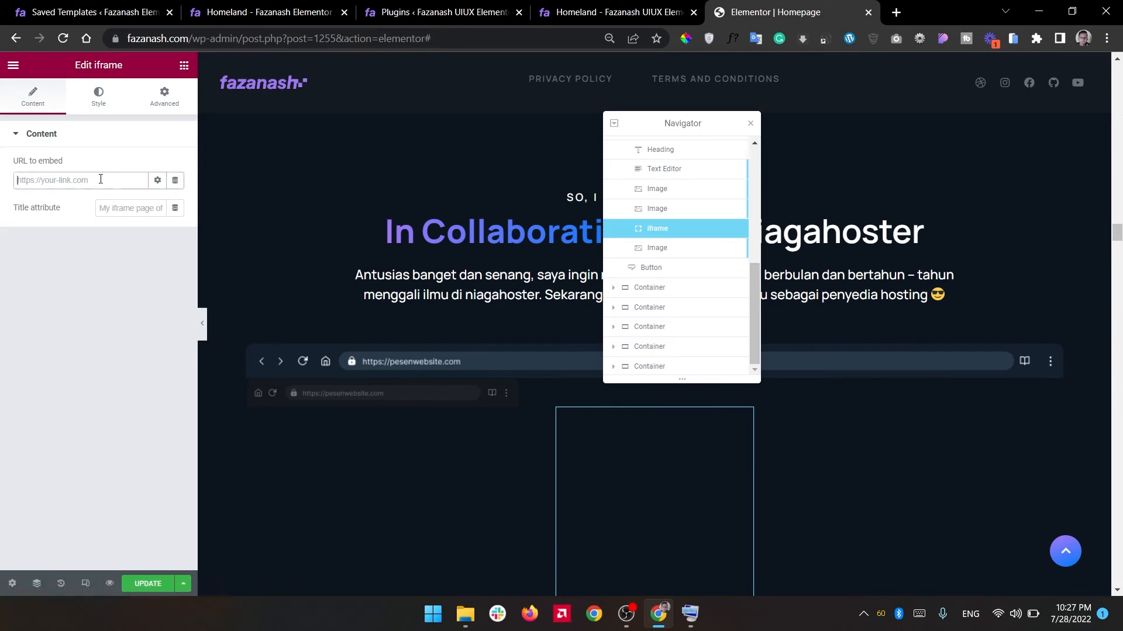
text(htt)
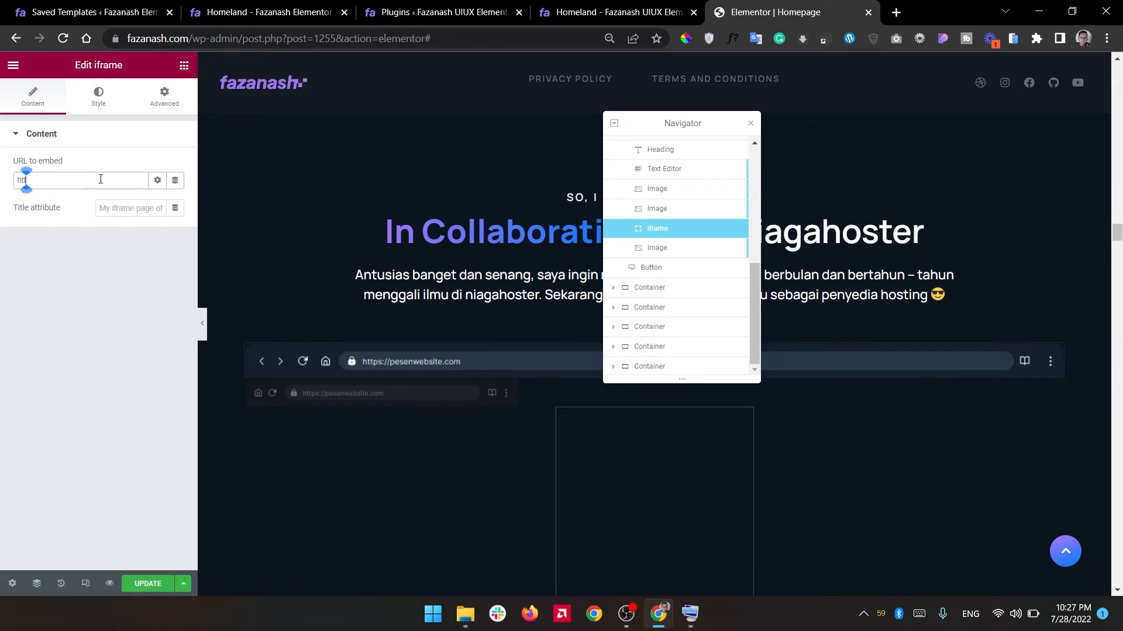
text(ps:/pese)
key(BackSpace)
key(BackSpace)
key(BackSpace)
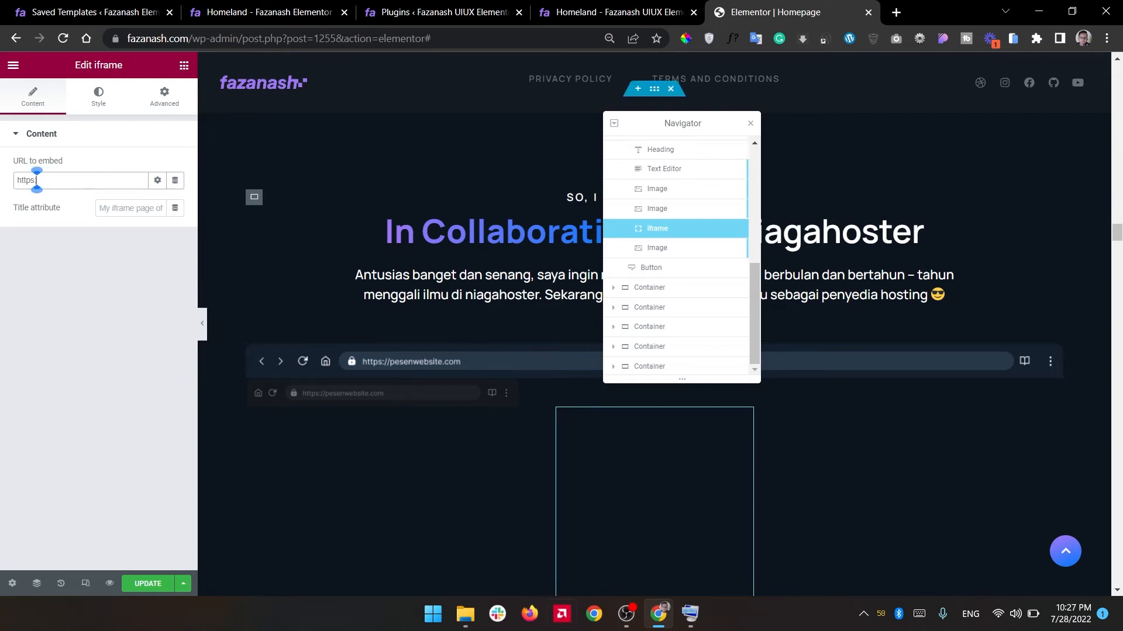
click(689, 614)
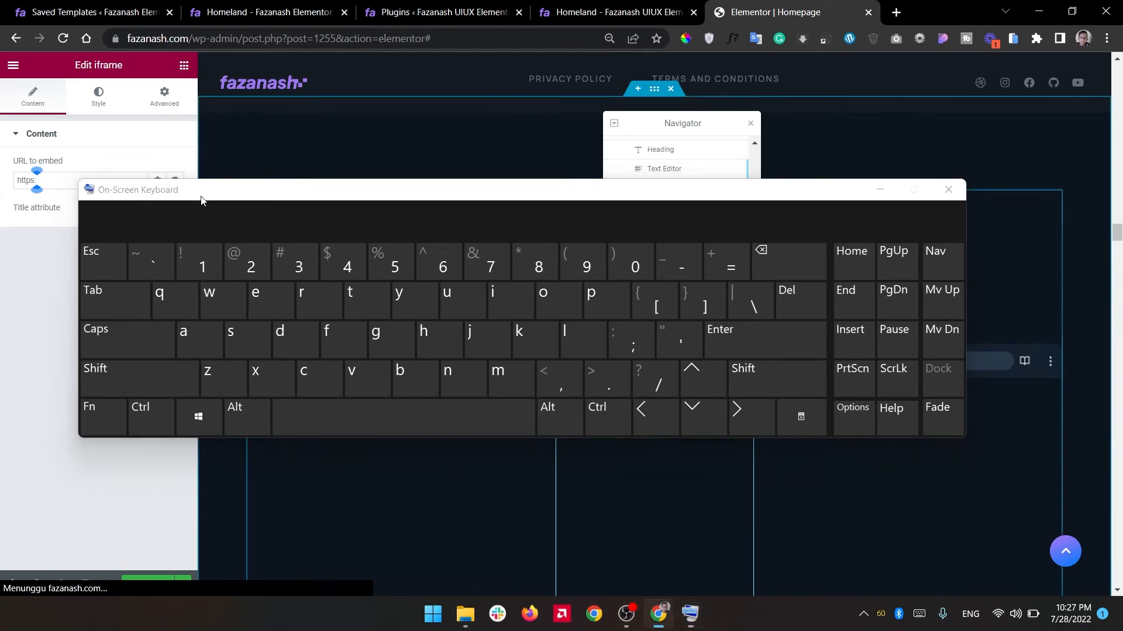
click(654, 377)
click(654, 378)
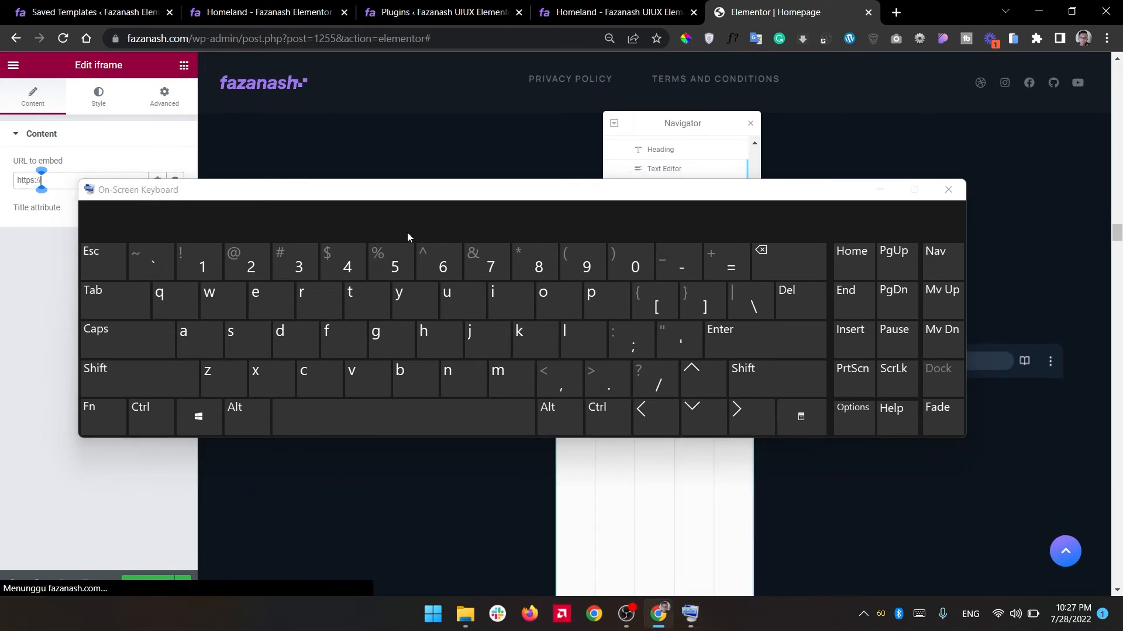
click(880, 189)
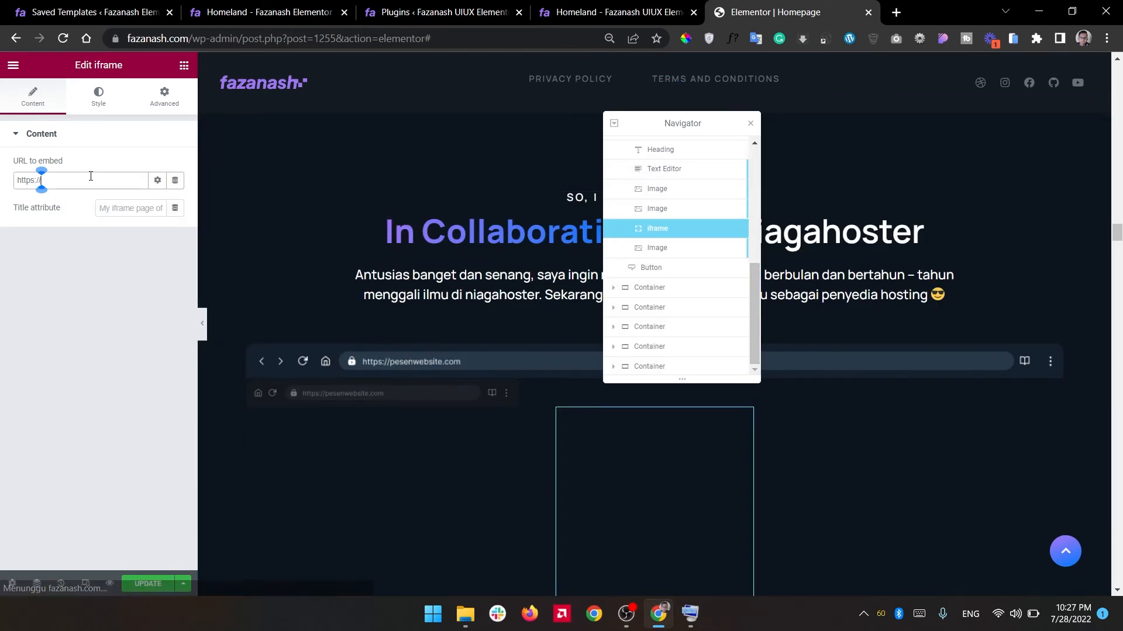
text(pesenwe)
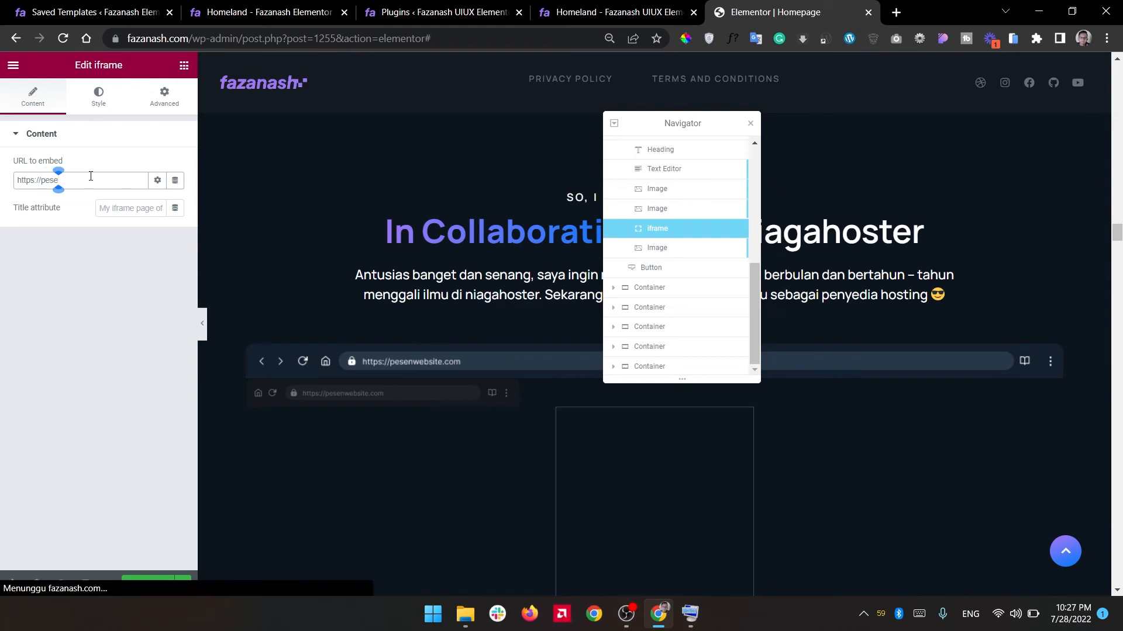
text(b)
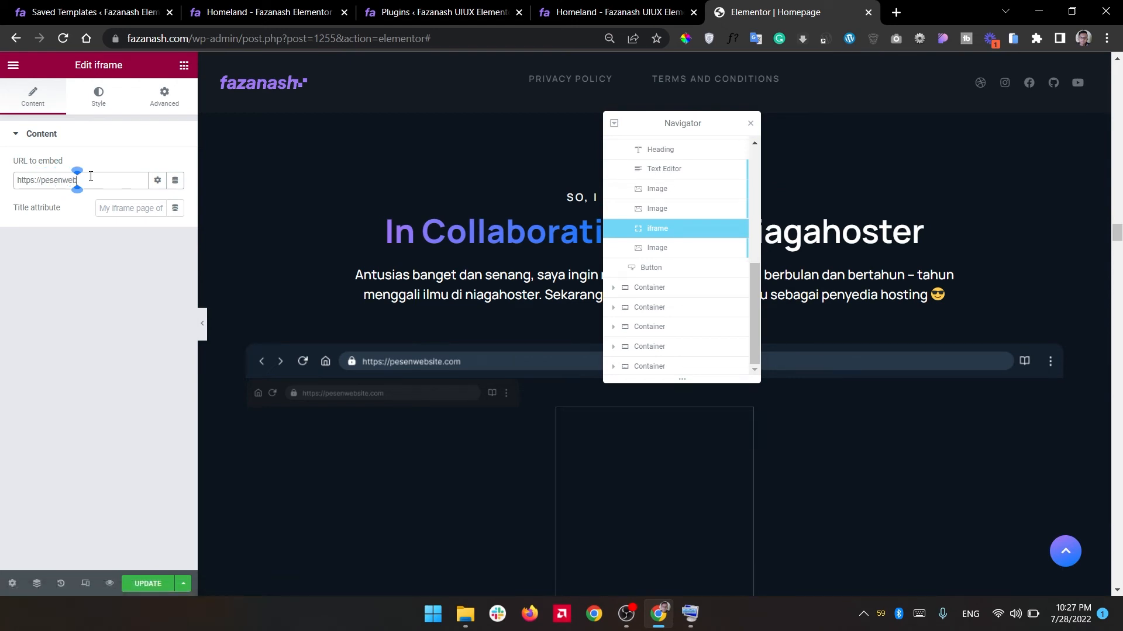
text(site.com)
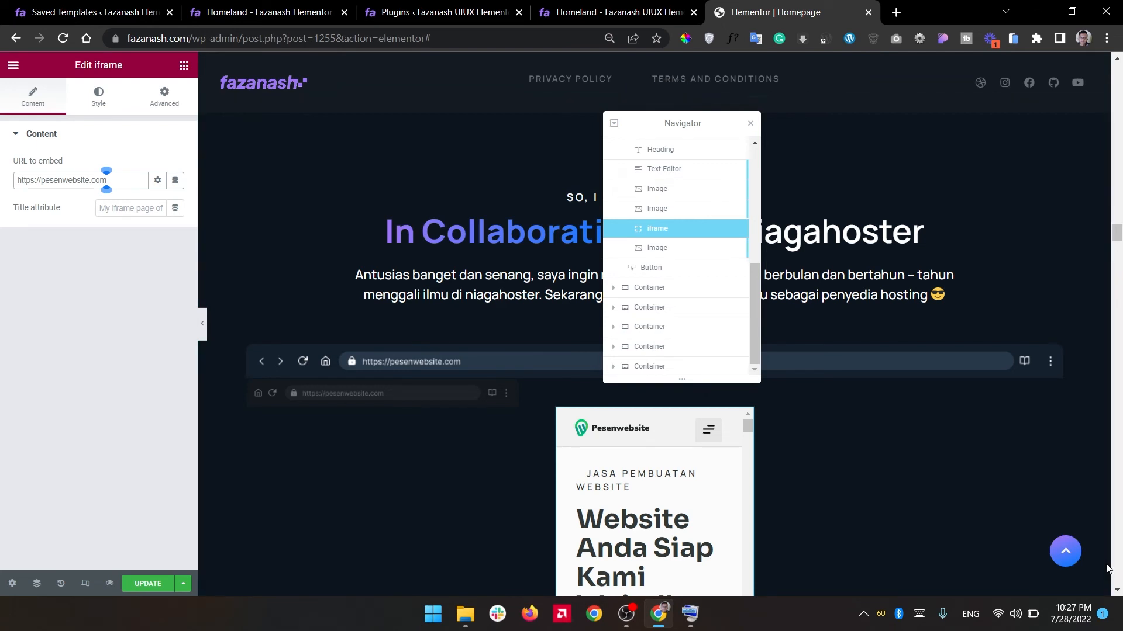
scroll(1116, 595, down, 3)
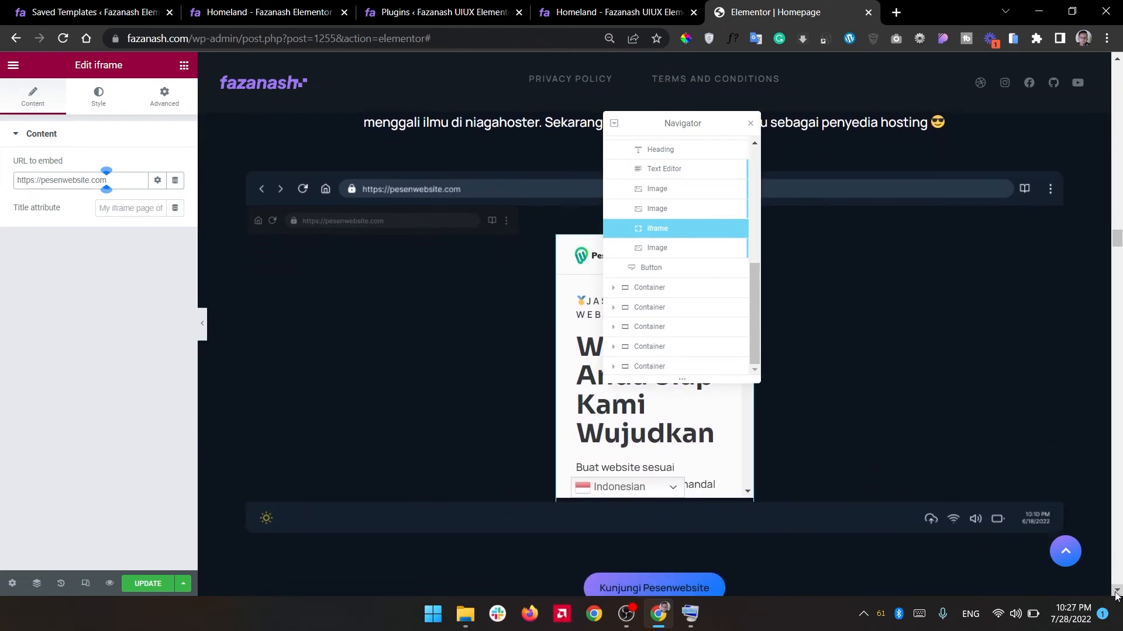
Move the Navigator off the embedded page and set the iframe widget's width to 1230 px.
drag(717, 134, 945, 171)
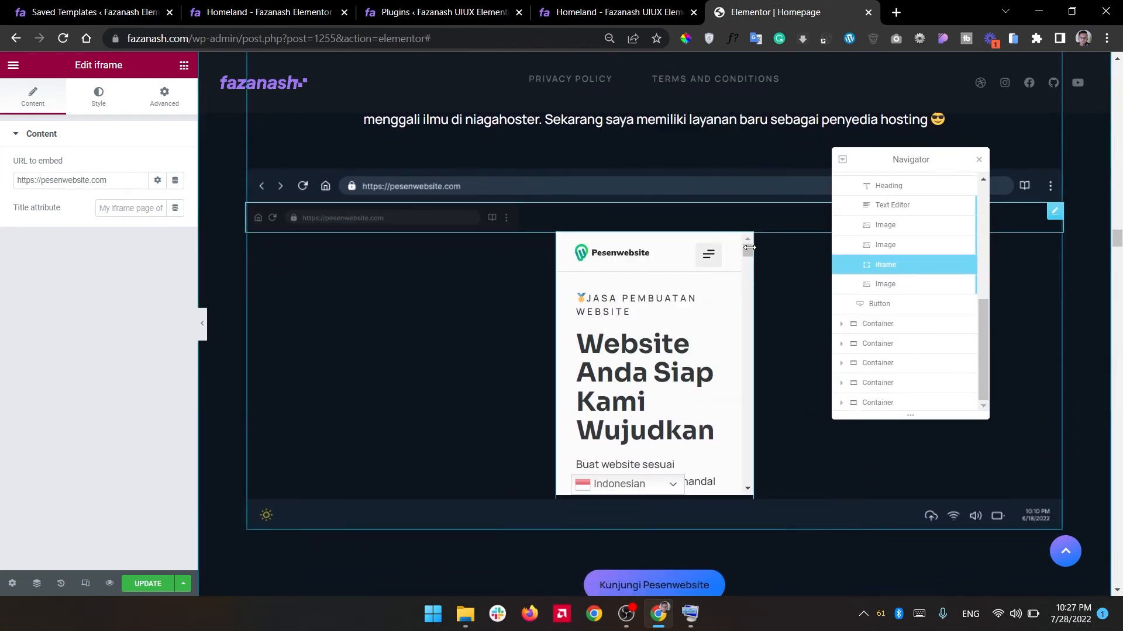
click(97, 107)
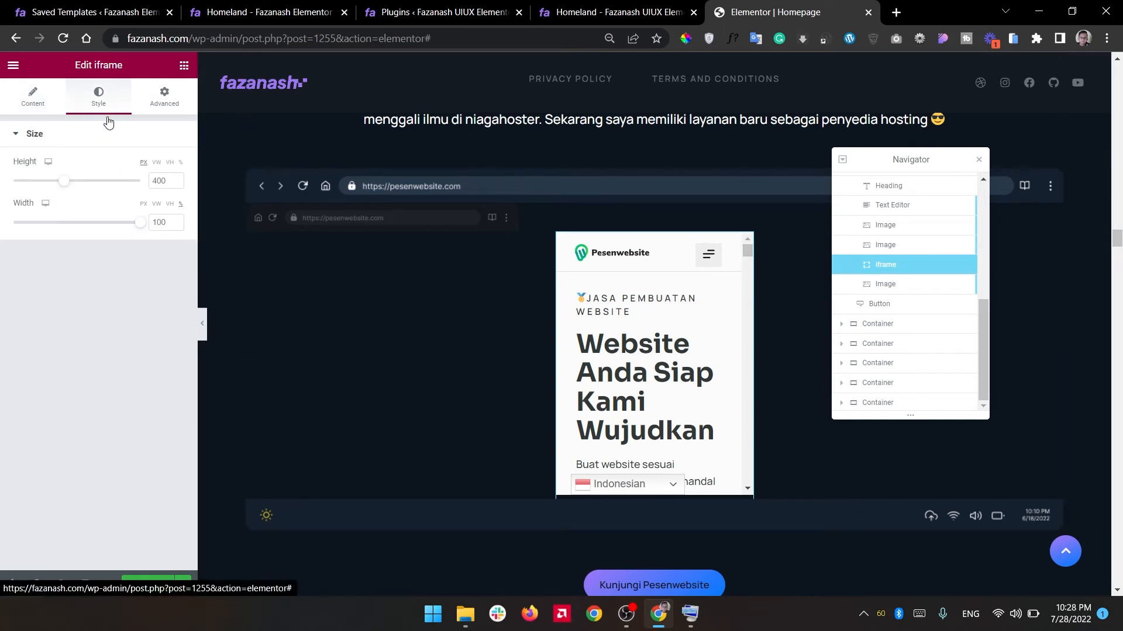
click(143, 204)
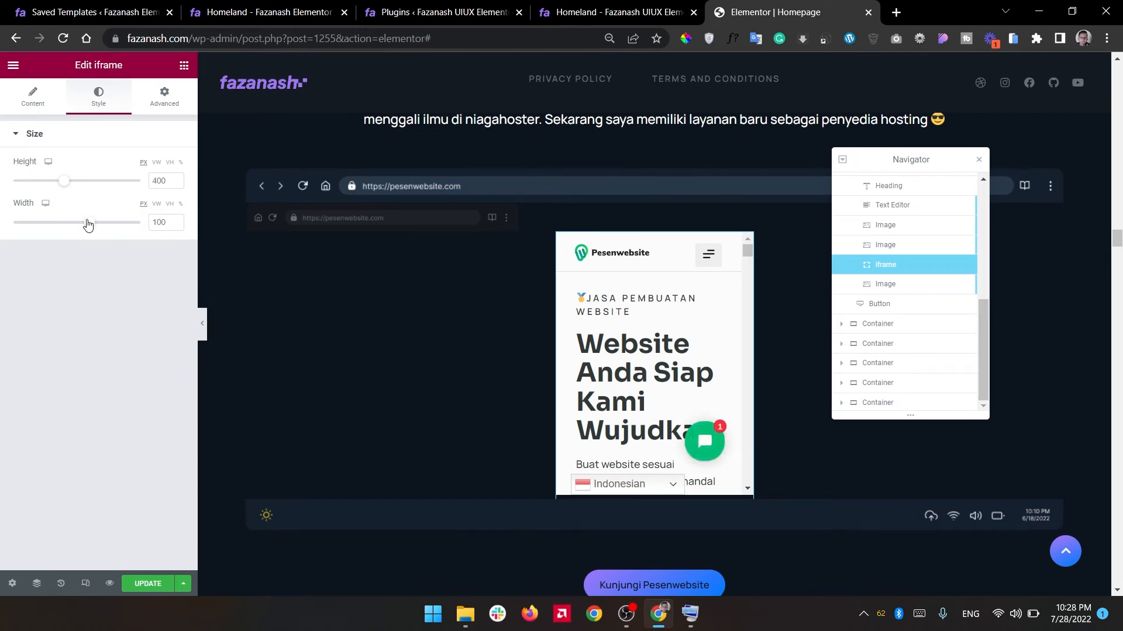
drag(102, 229, 151, 233)
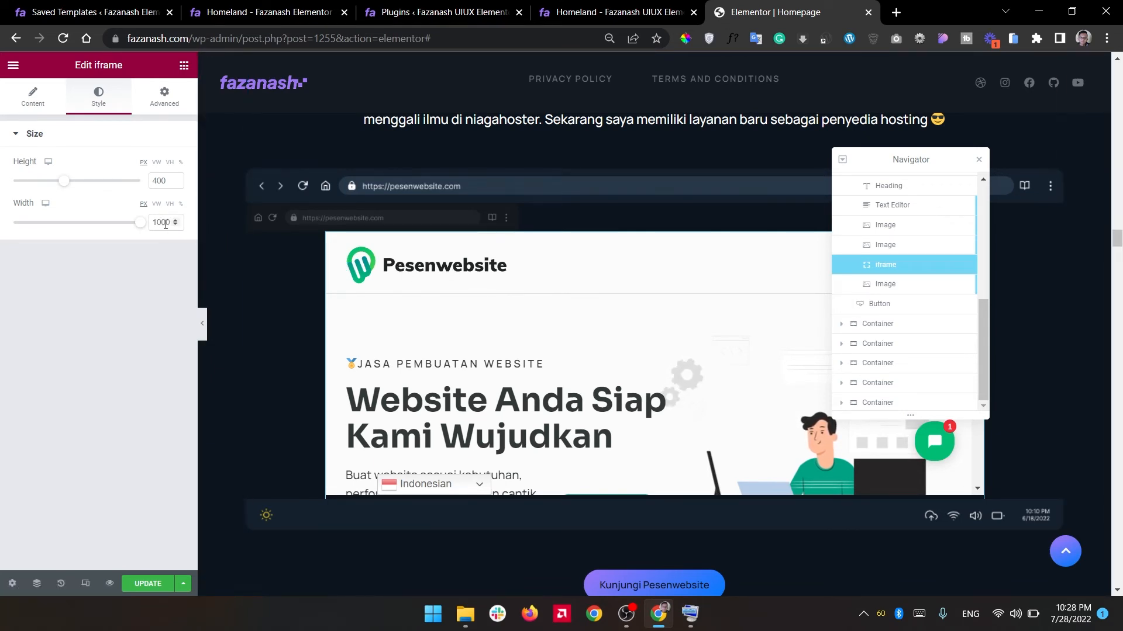
drag(165, 224, 160, 222)
text(2)
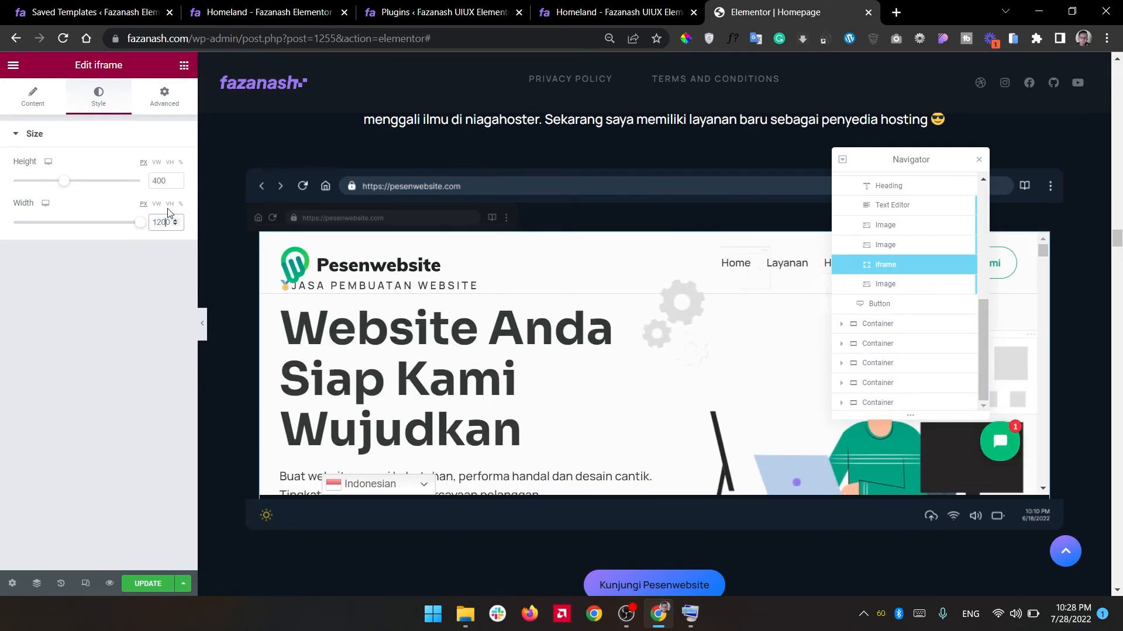
text(3)
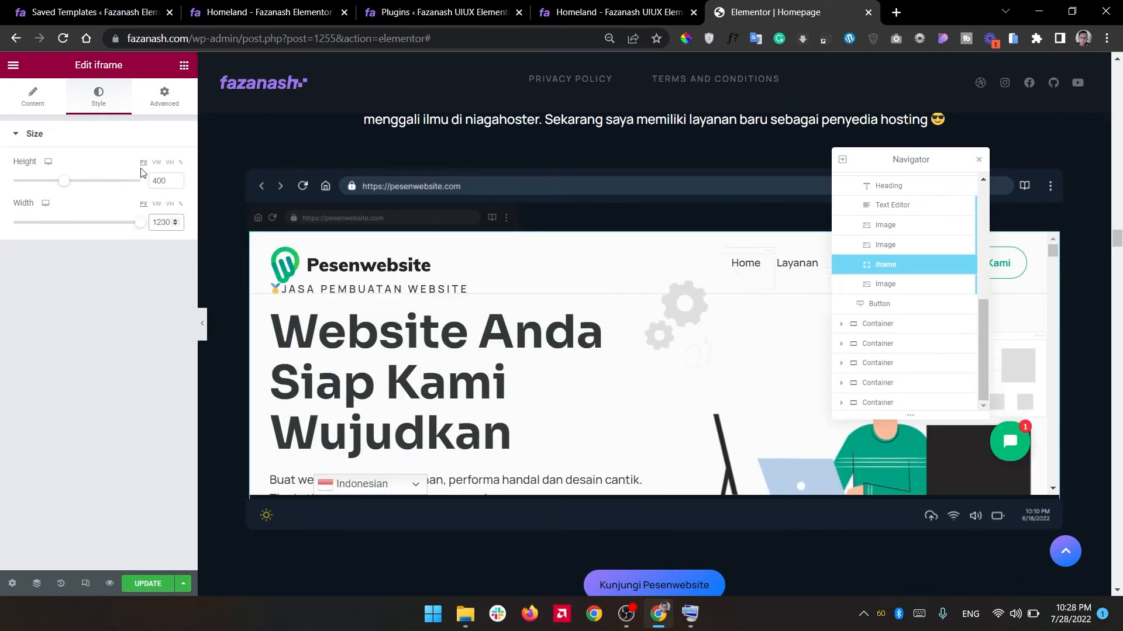
Set the iframe widget's height to 800 px and close the Navigator.
click(153, 181)
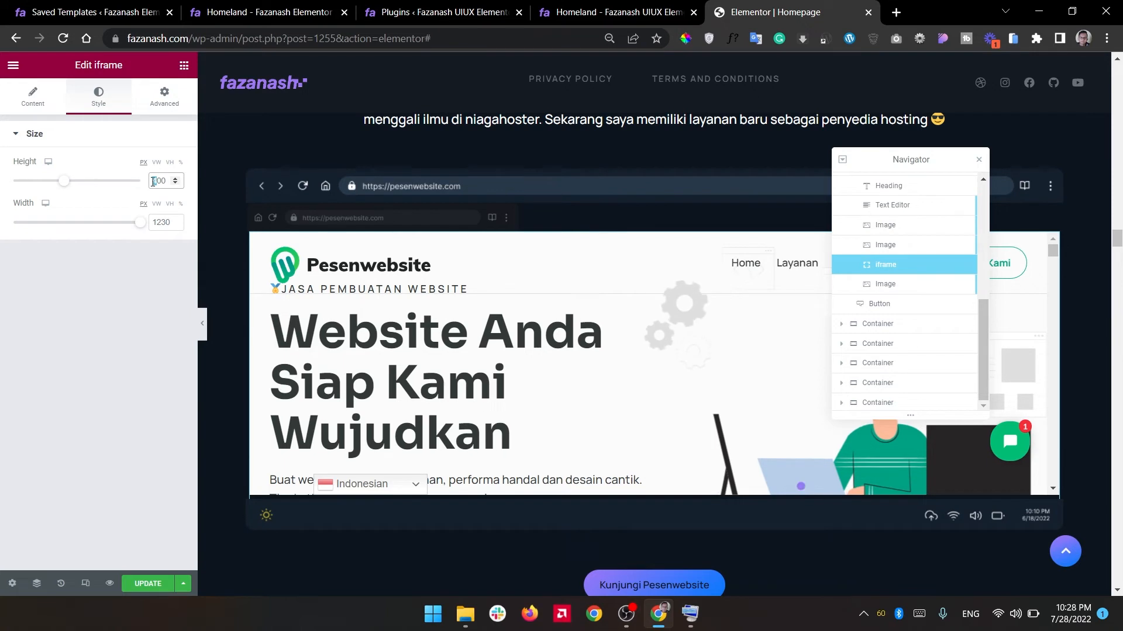
key(BackSpace)
text(8)
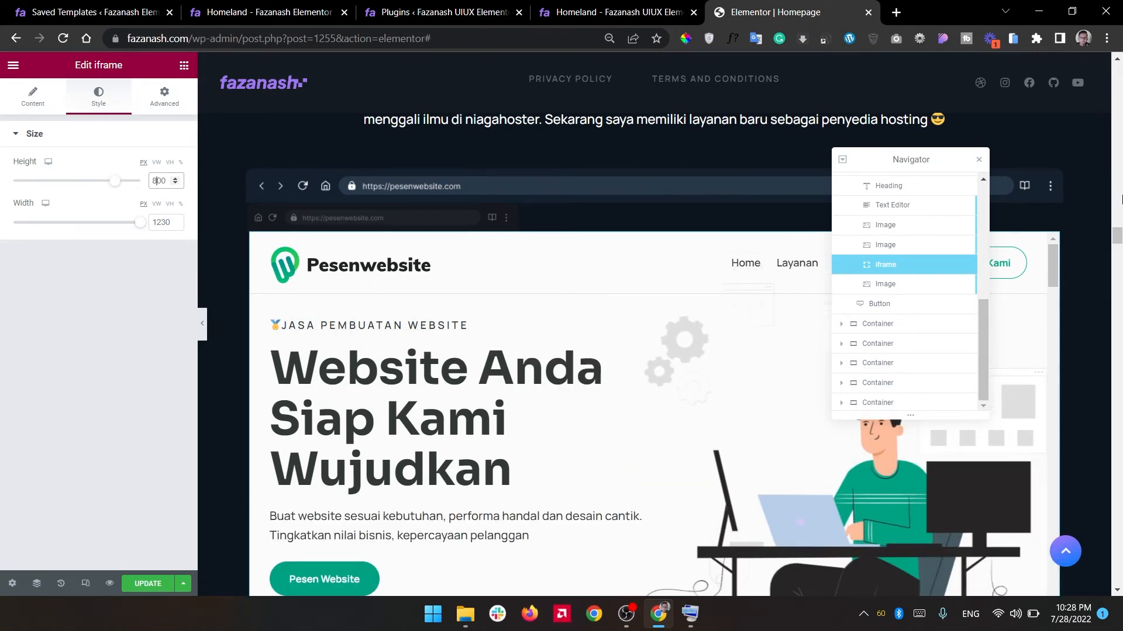
click(978, 160)
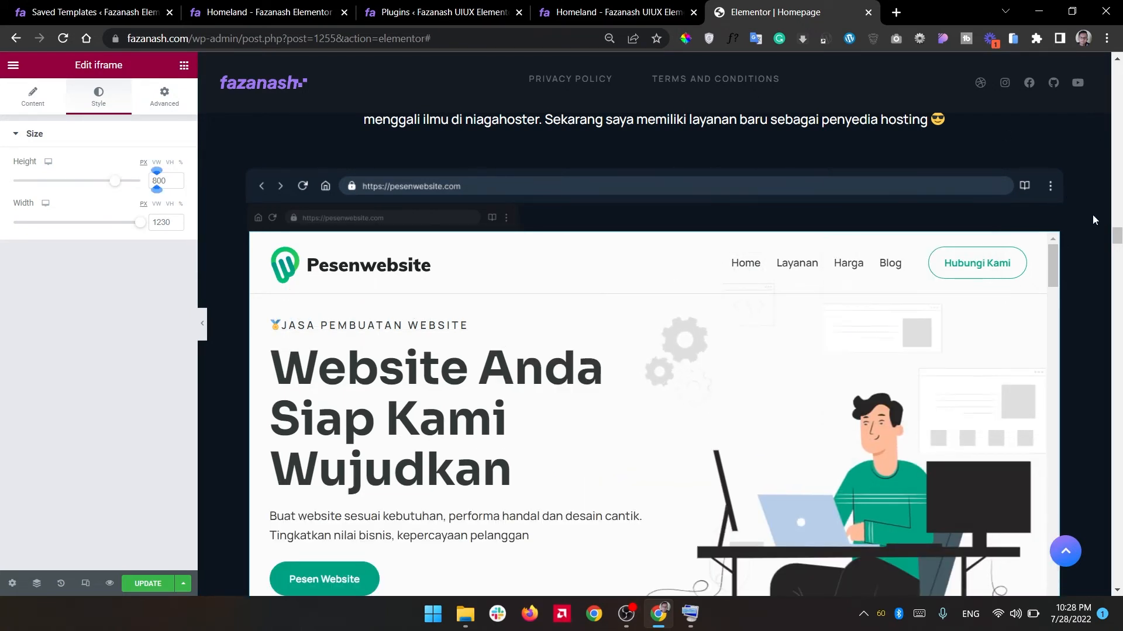
Select the Cobain Niagahoster button under WP Management and compare its normal and hover style settings.
scroll(988, 300, down, 10)
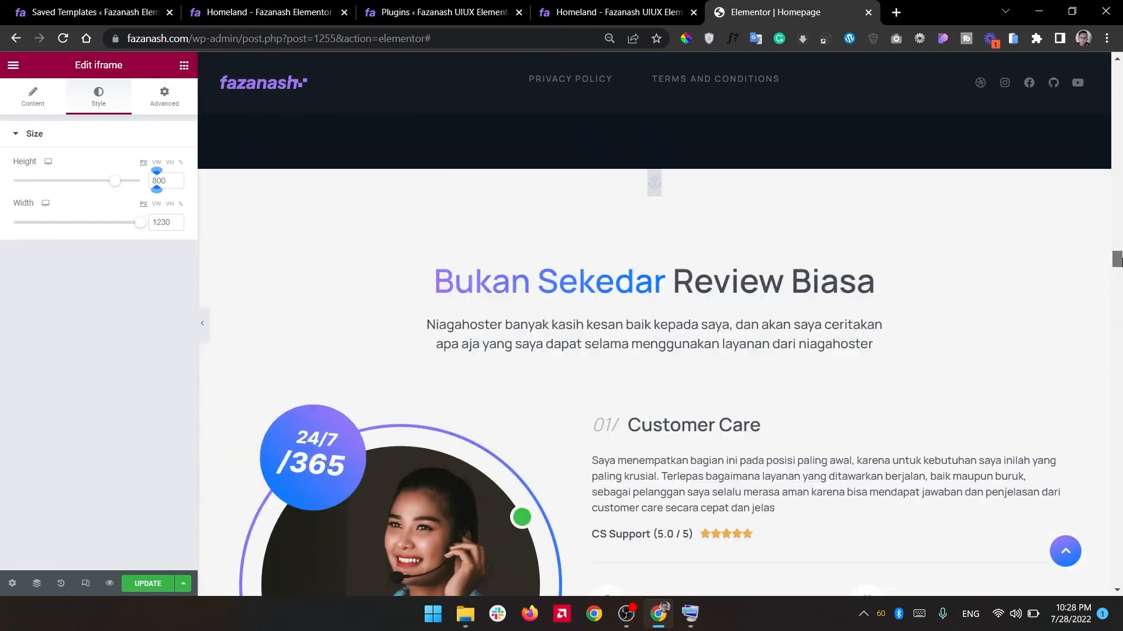
drag(1120, 264, 1121, 386)
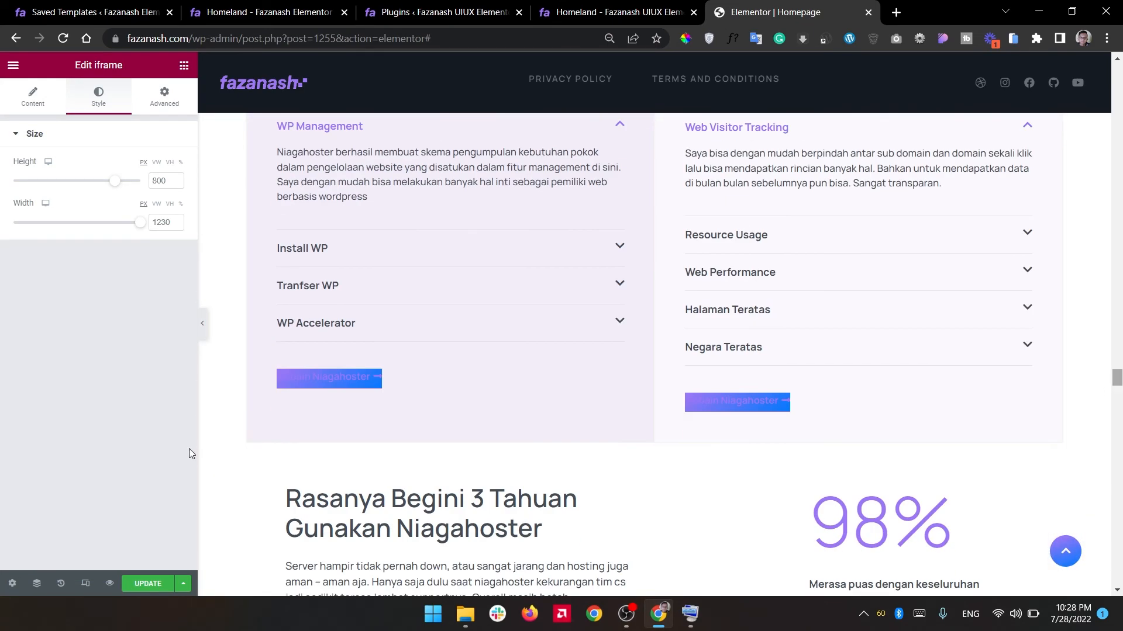
click(386, 377)
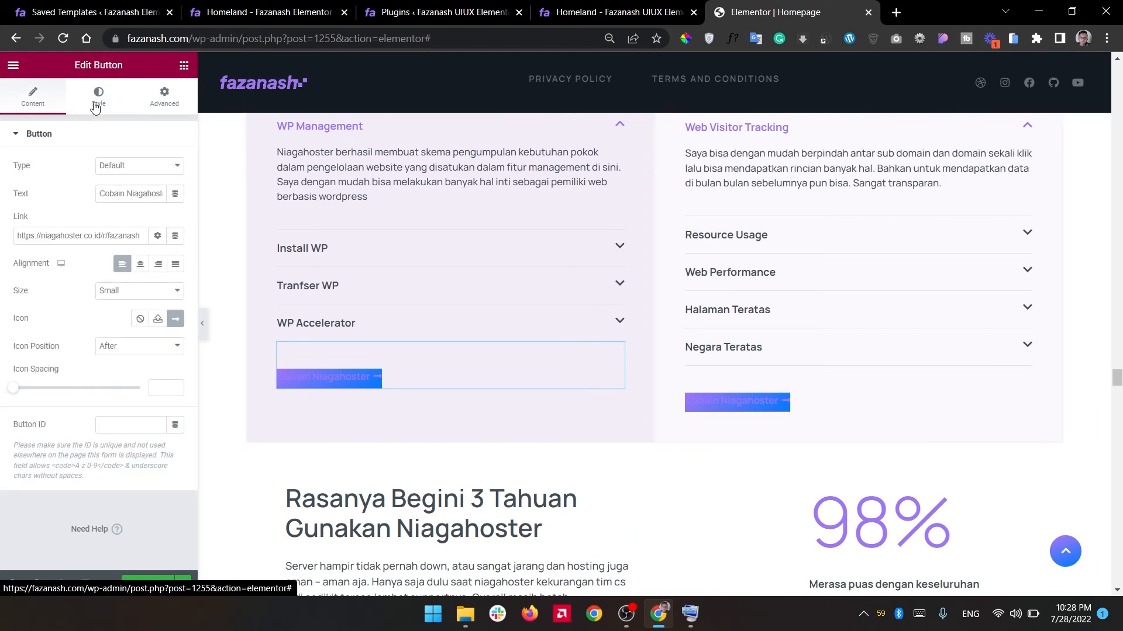
click(96, 104)
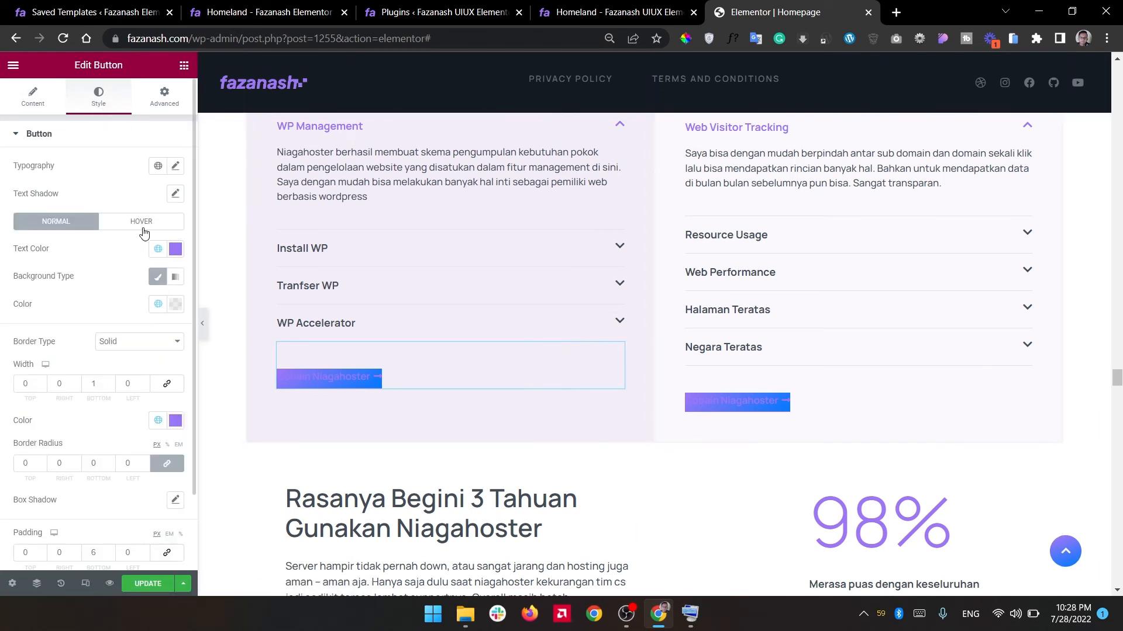
click(143, 225)
click(73, 221)
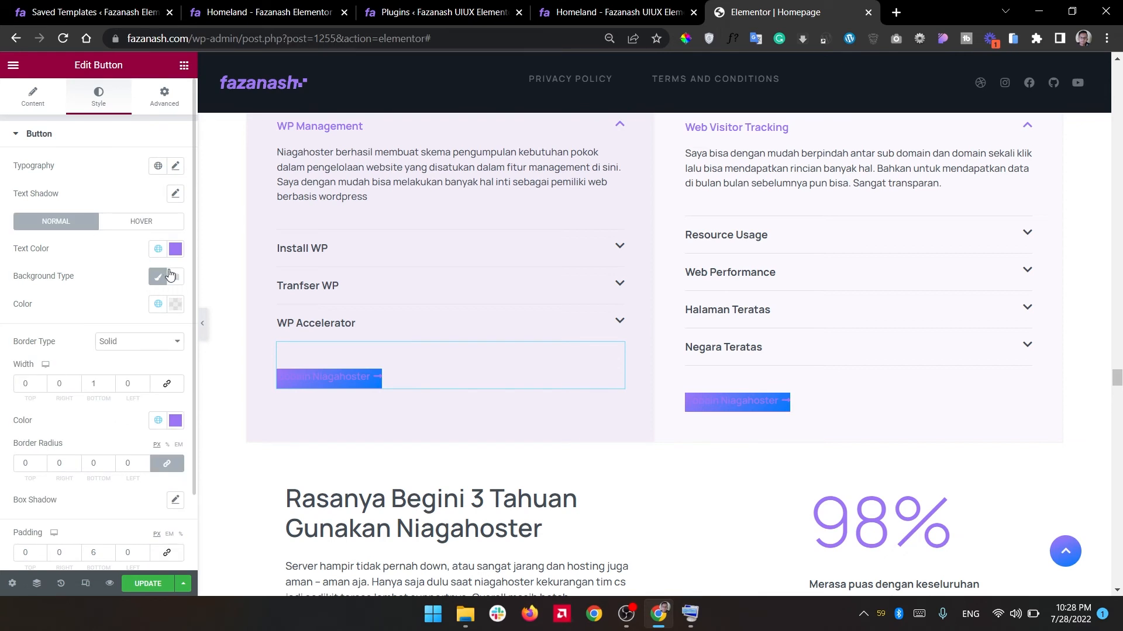
Try a global colour for the normal background of the WP Management button.
click(158, 304)
scroll(105, 456, down, 8)
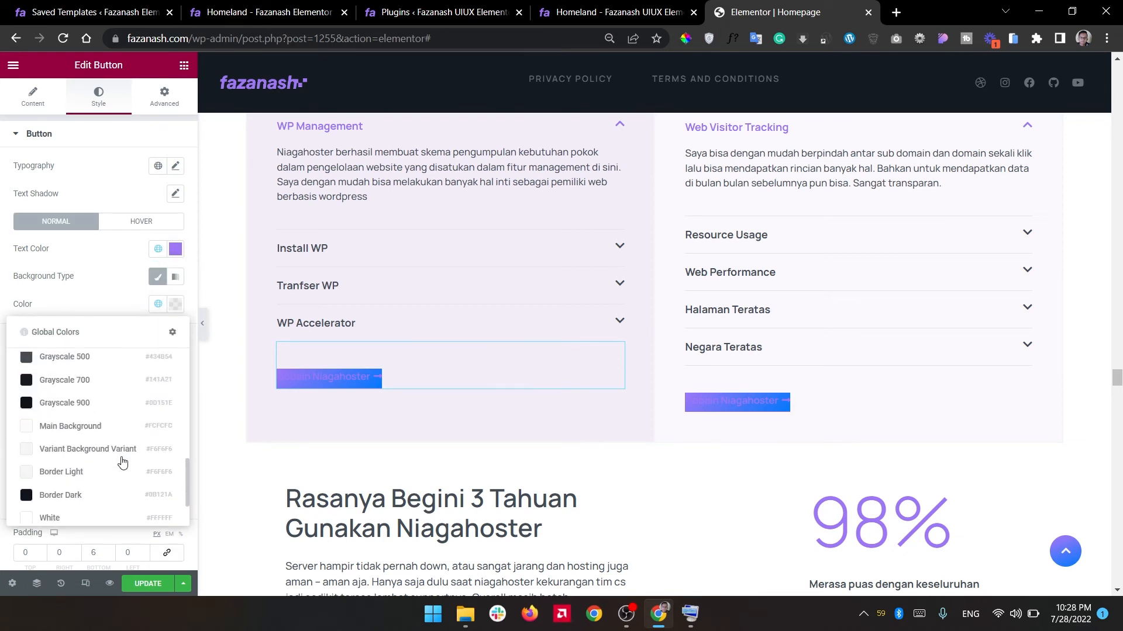
click(70, 507)
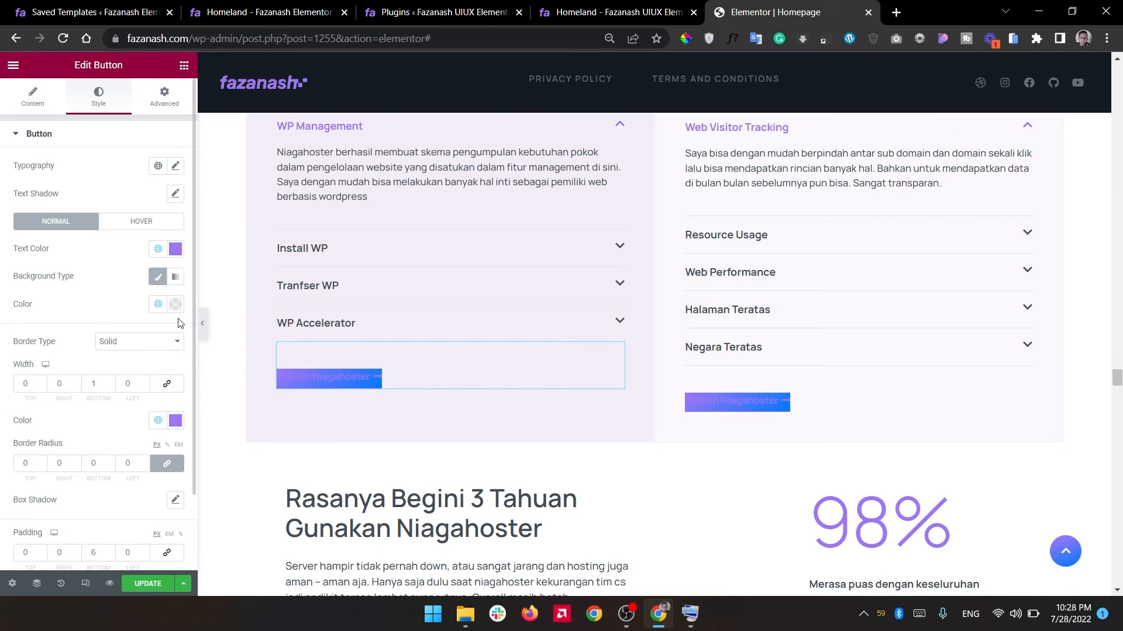
click(157, 304)
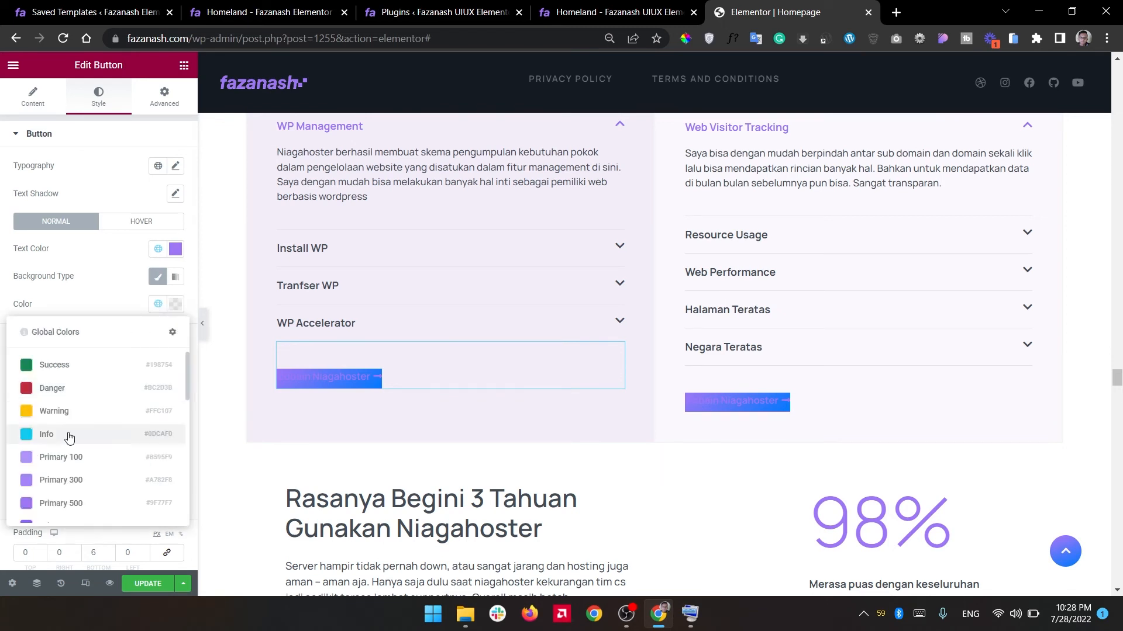
scroll(83, 487, down, 3)
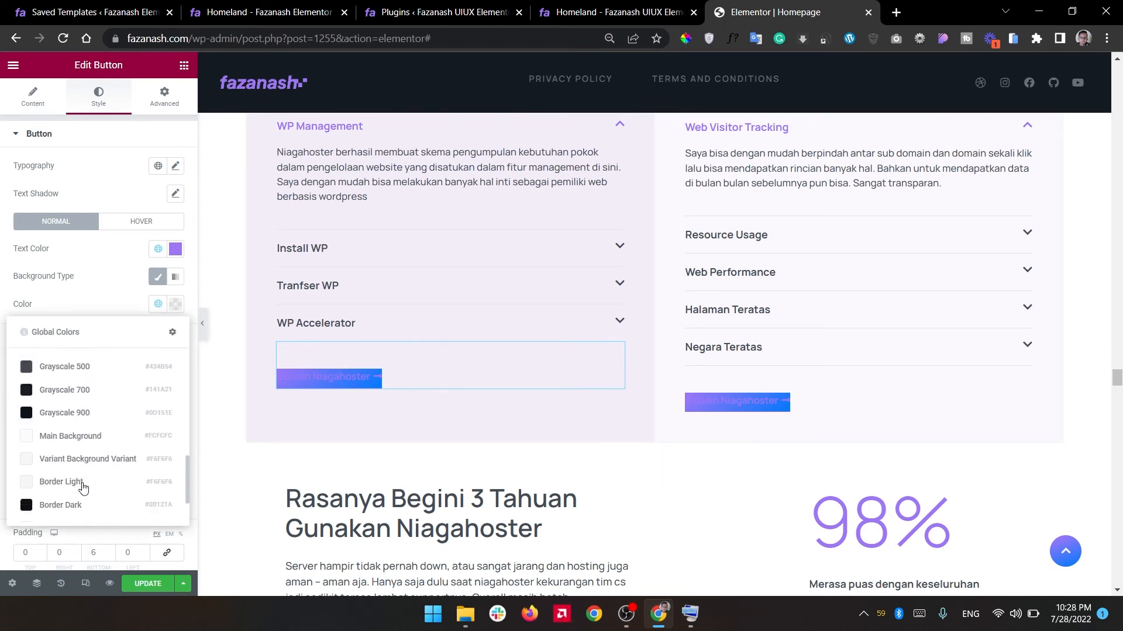
Replace the WP Management button's global background colour with a transparent custom colour and update the page.
click(177, 310)
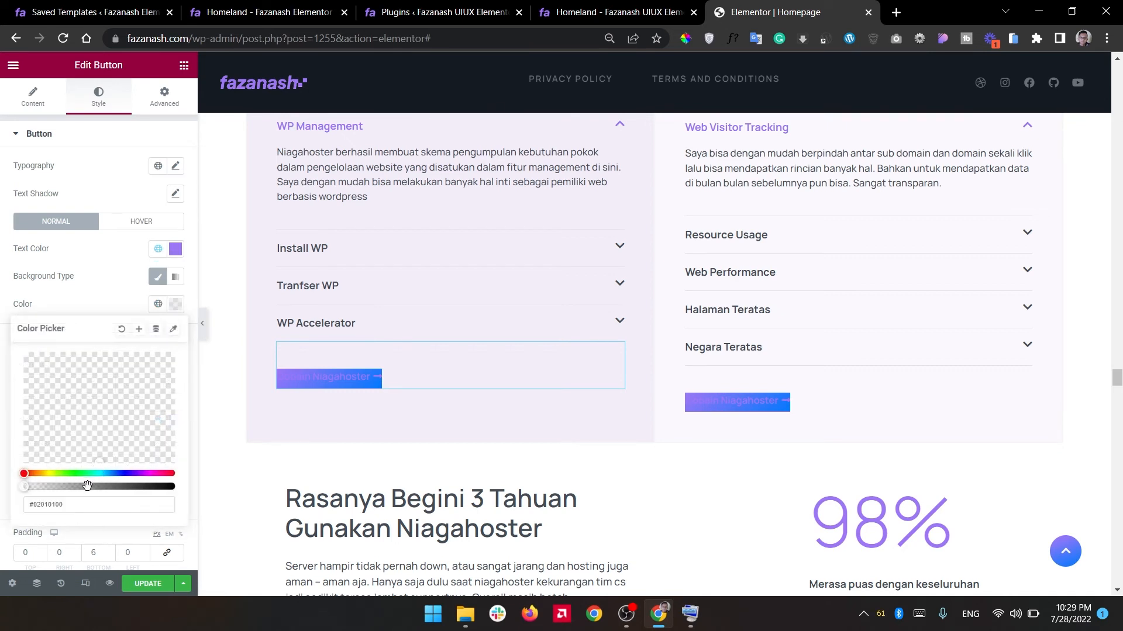
drag(36, 487, 18, 496)
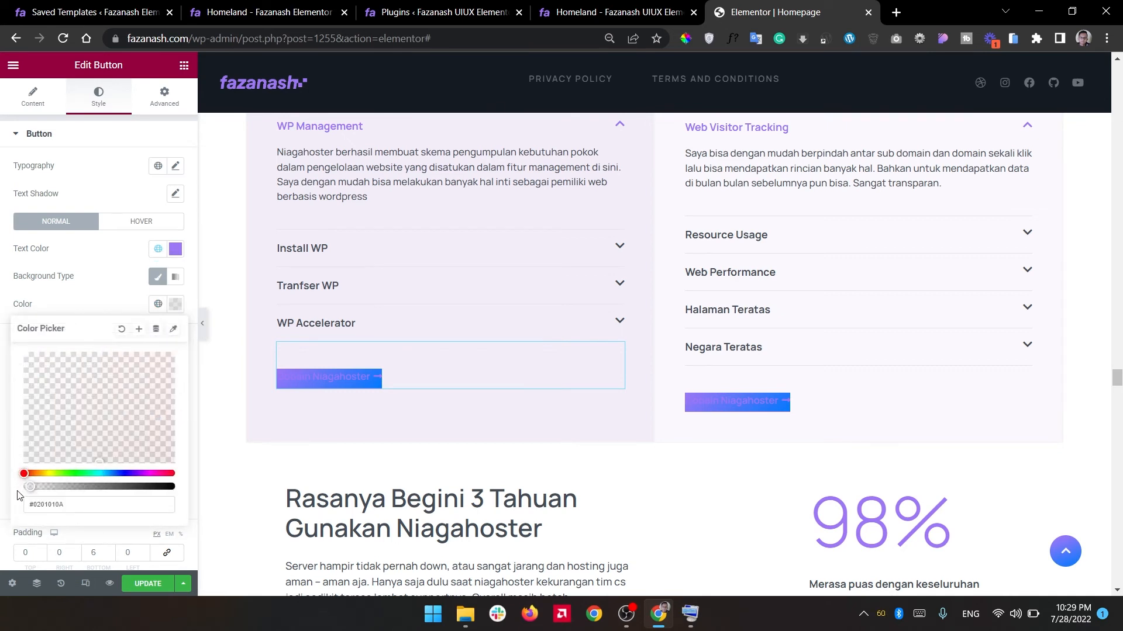
click(179, 308)
click(162, 227)
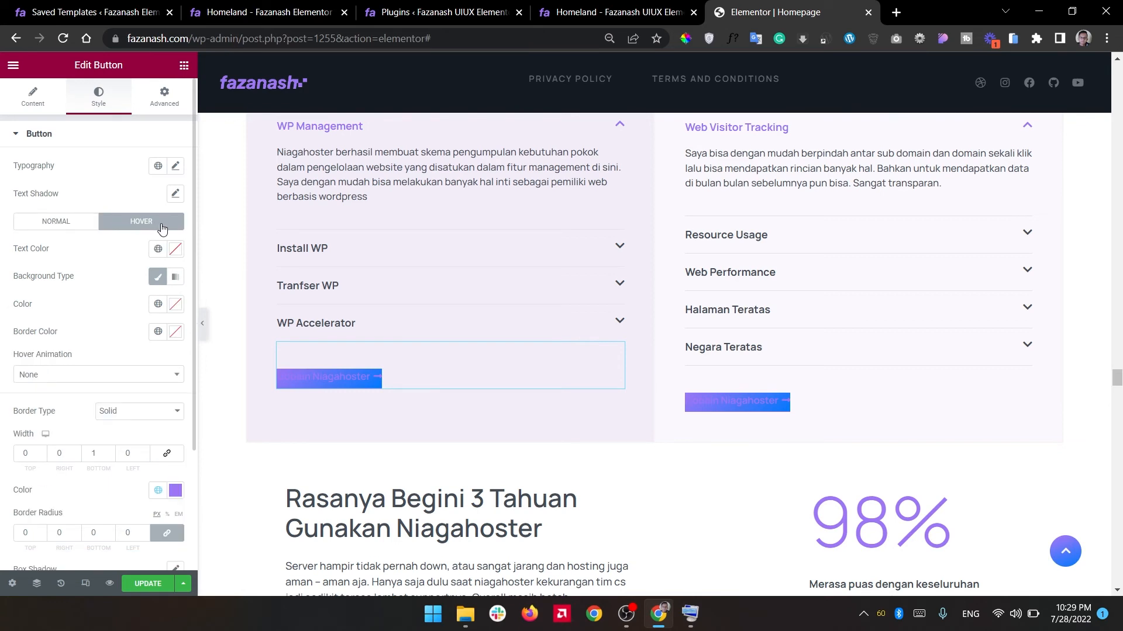
click(60, 224)
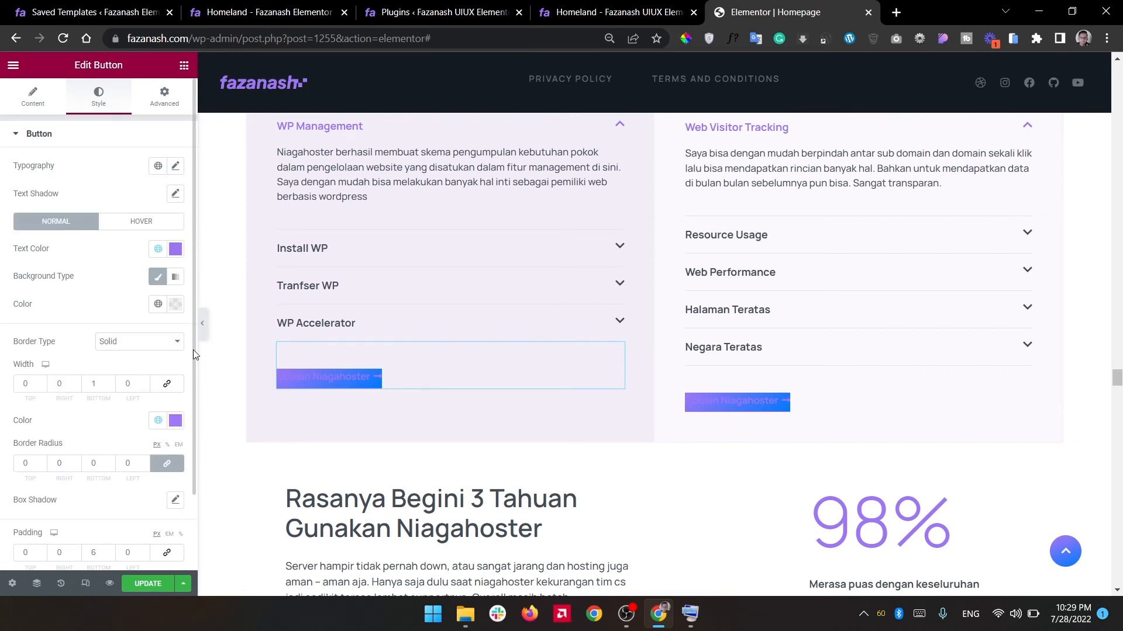
click(134, 585)
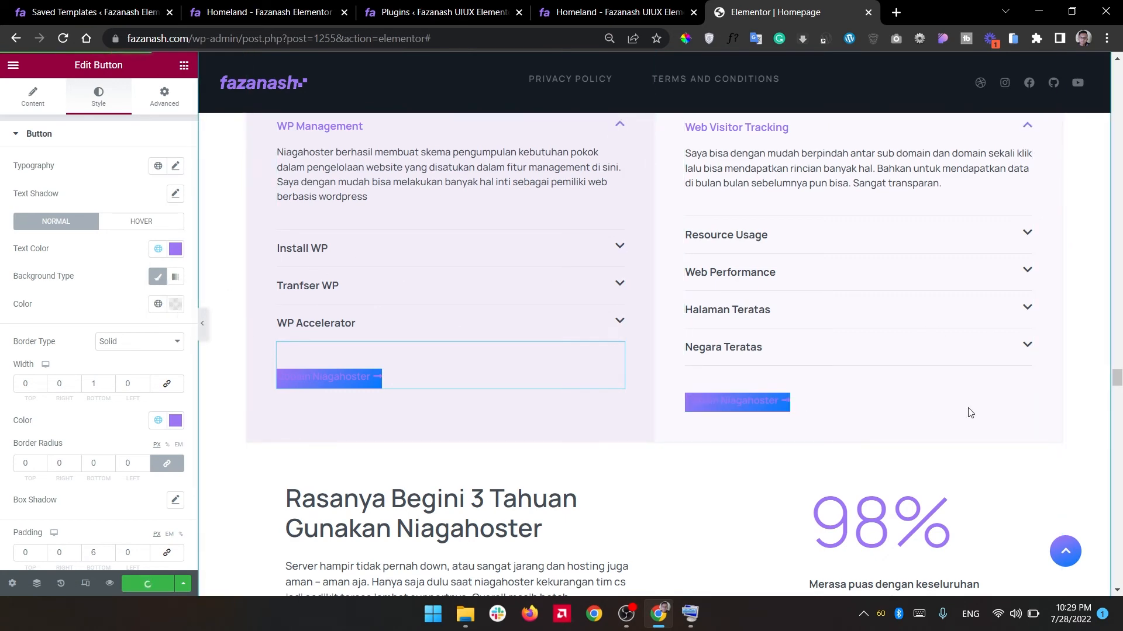
Set the background of the Kunjungi button under the Web Designer role to the transparent colour #02010100 and update the page.
drag(1117, 379, 1119, 570)
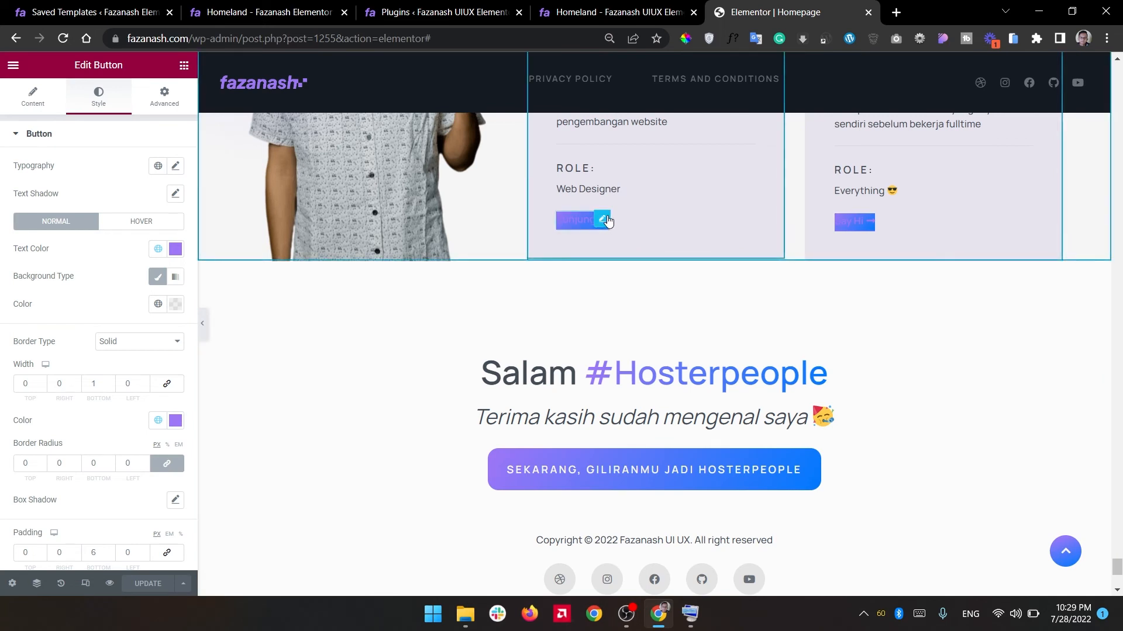
click(33, 96)
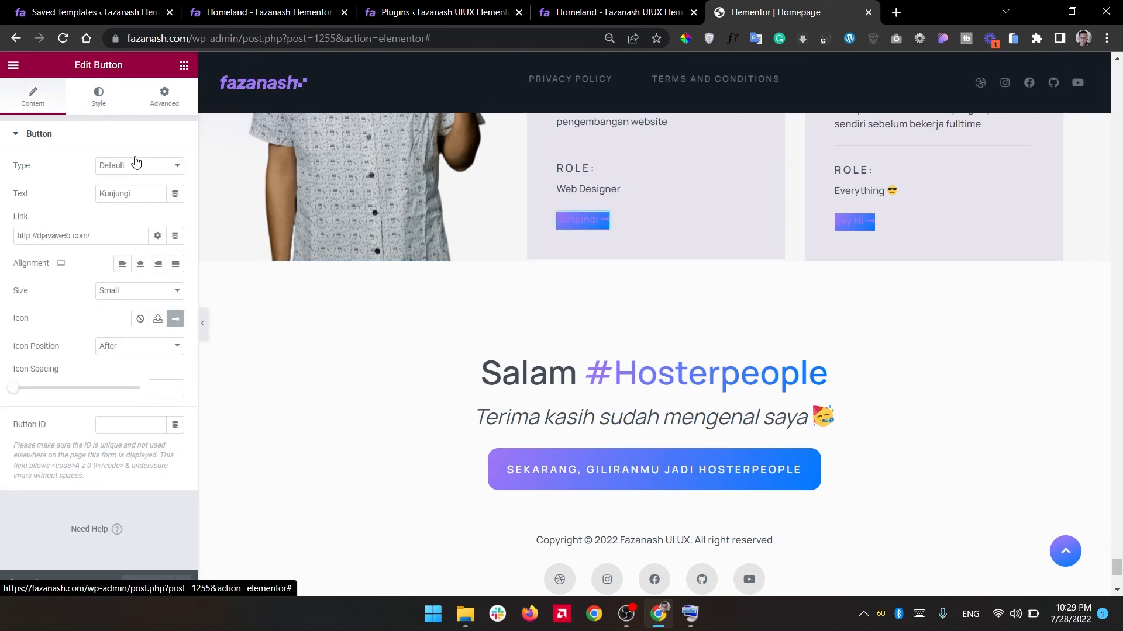
click(176, 304)
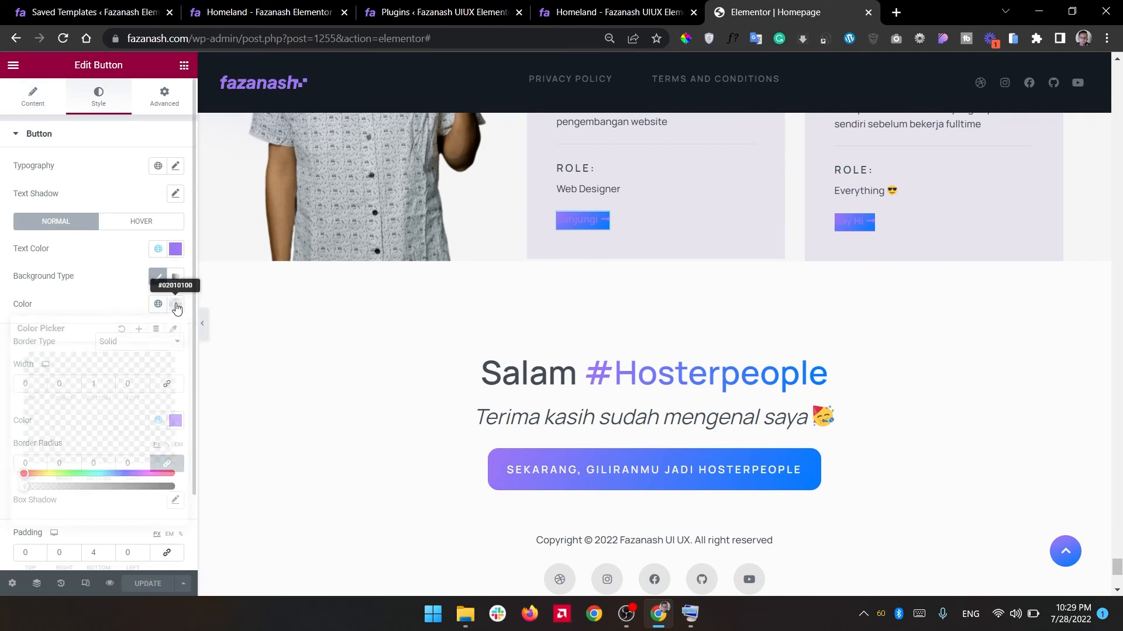
drag(68, 488, 18, 495)
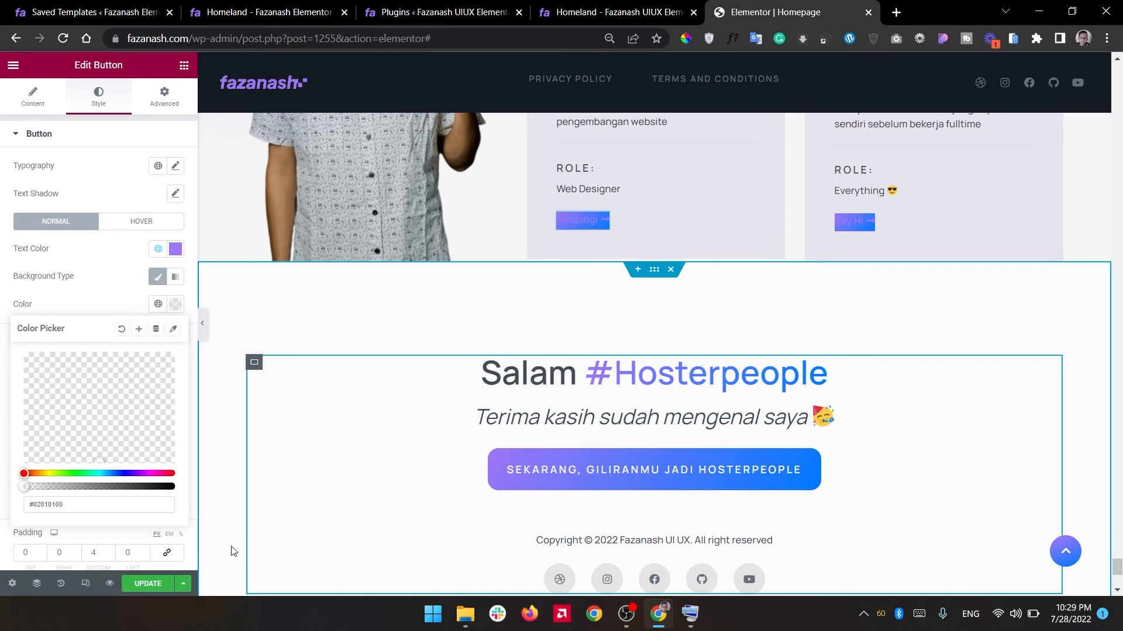
click(201, 566)
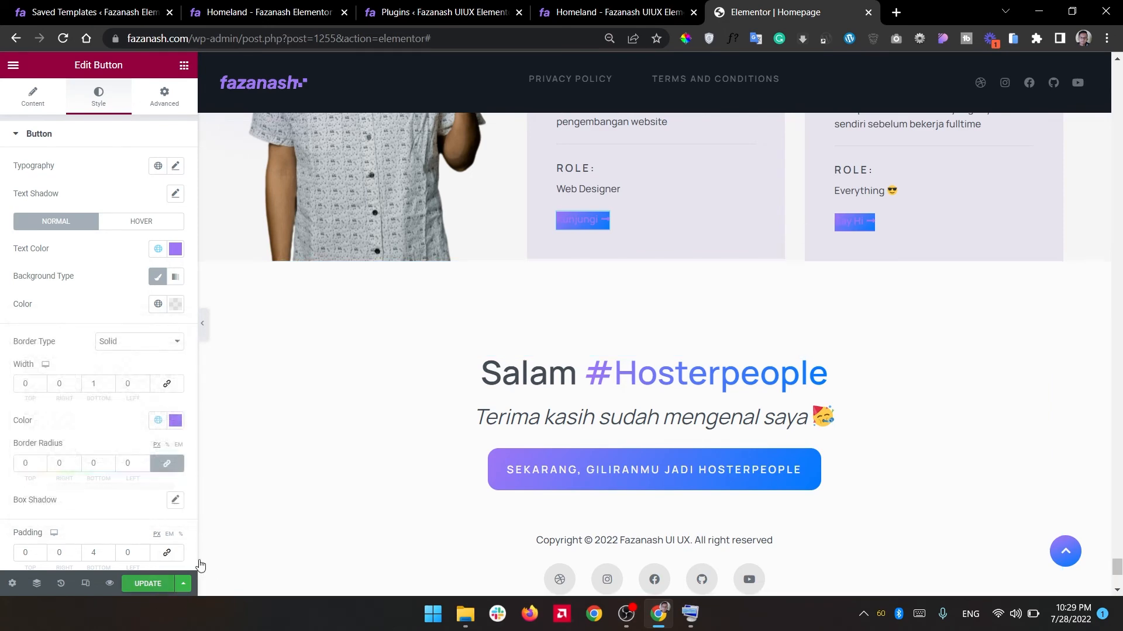
Reload the live Homeland page and check the browser mockup in the In Collaboration With Niagahoster section.
click(594, 6)
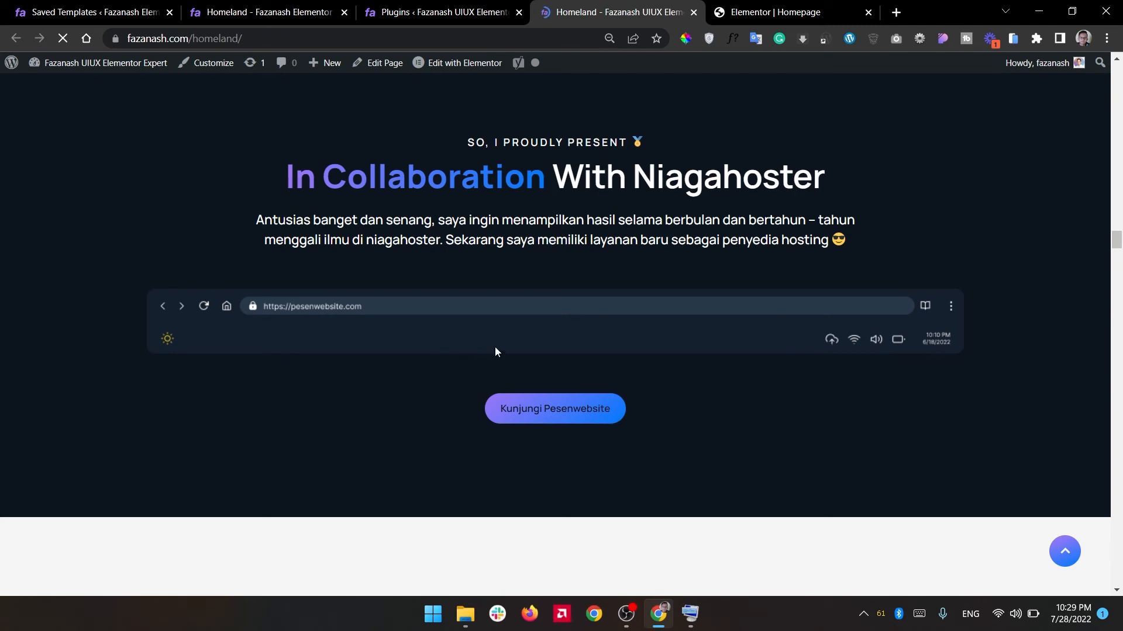
scroll(497, 351, down, 1)
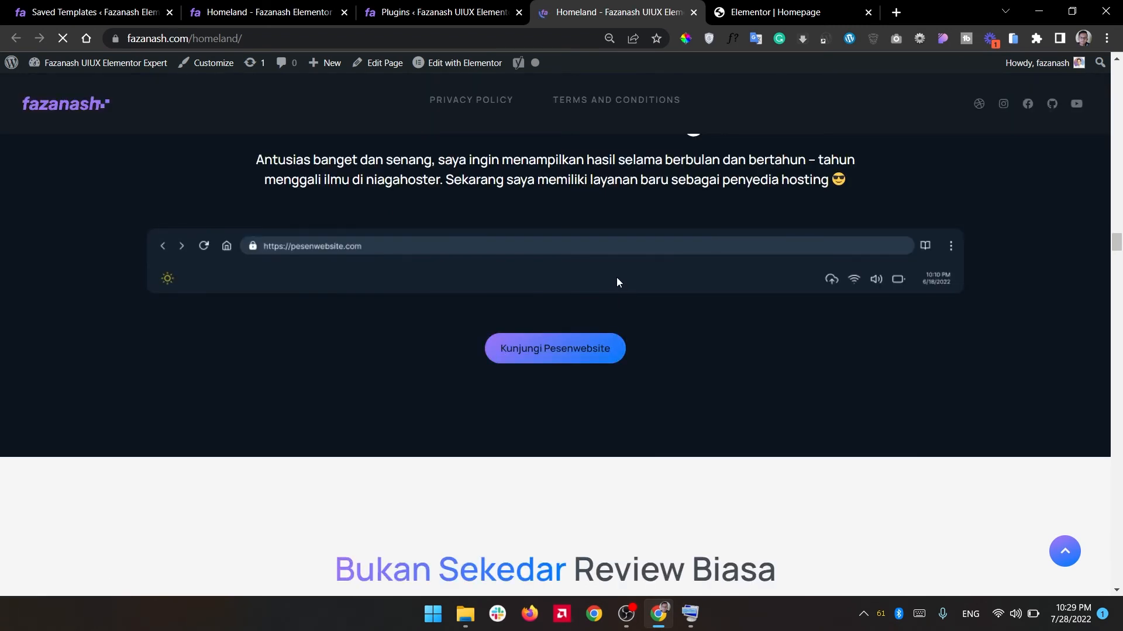
scroll(616, 276, up, 2)
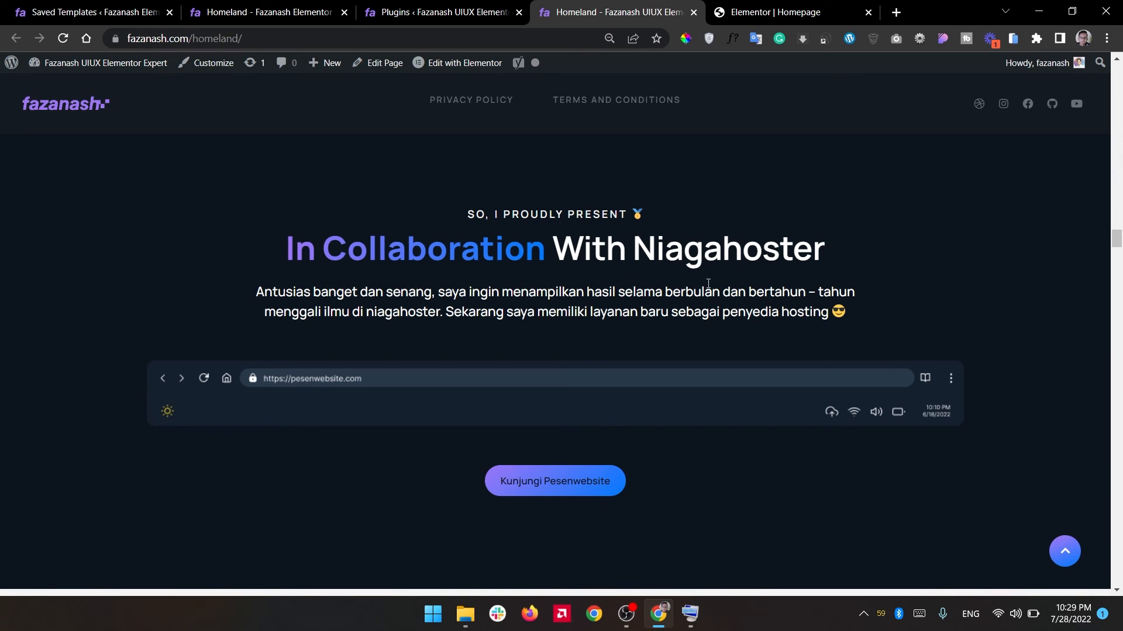
Clear the browser's cached images and files for all time and close the settings page.
key(ctrl+shift+Delete)
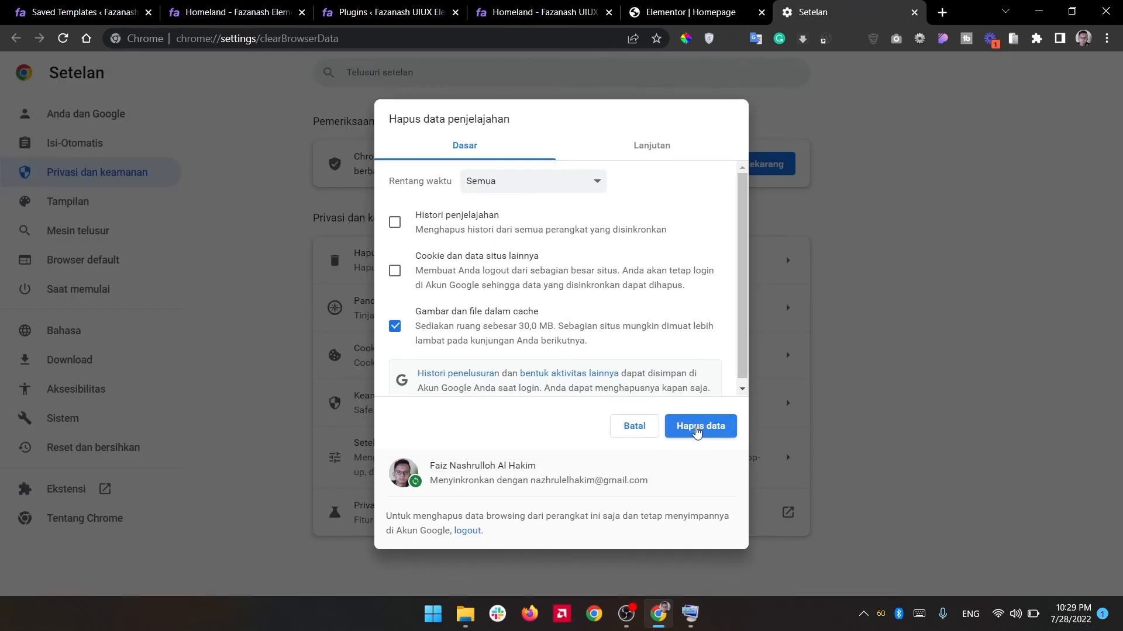
click(697, 432)
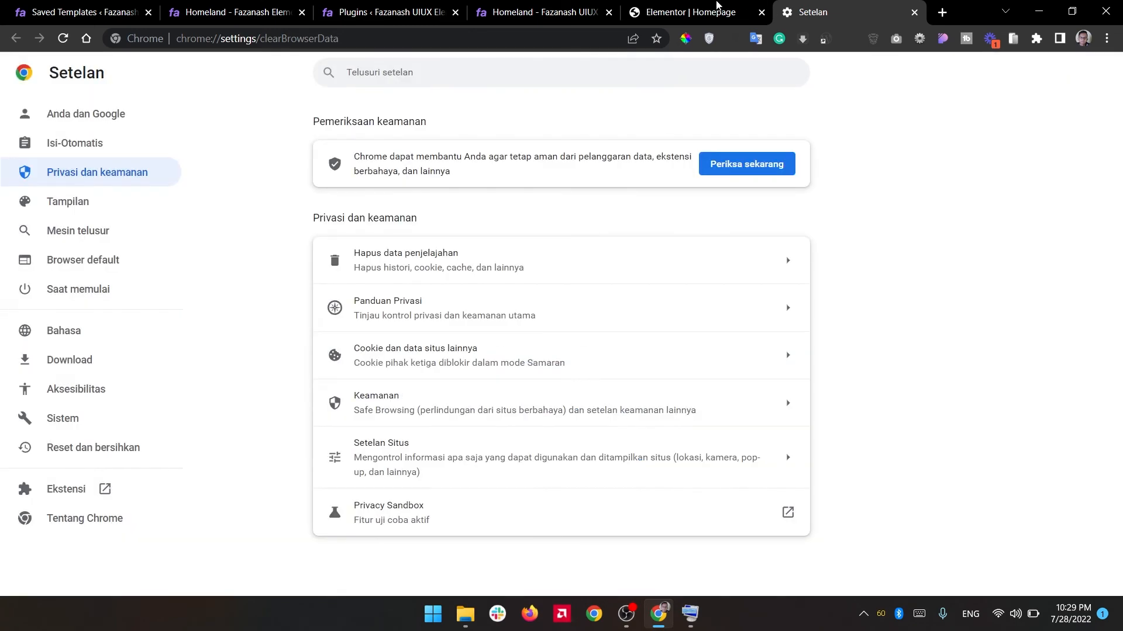
click(718, 10)
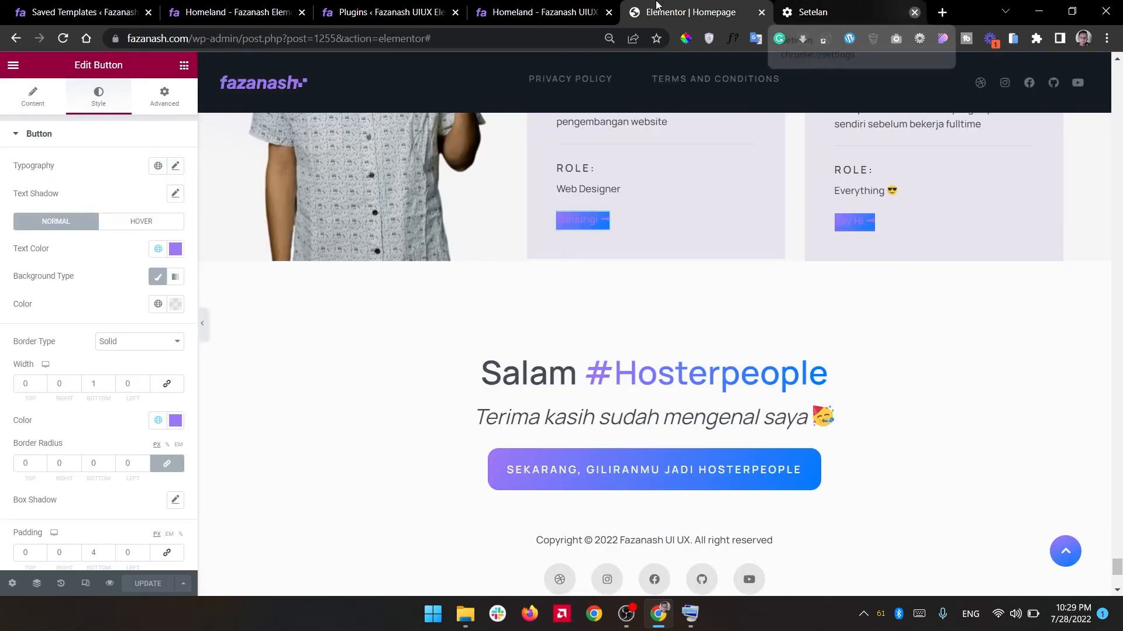
click(914, 11)
Return to the live Homeland page and reload it with the cleared cache.
click(592, 11)
click(497, 45)
key(Return)
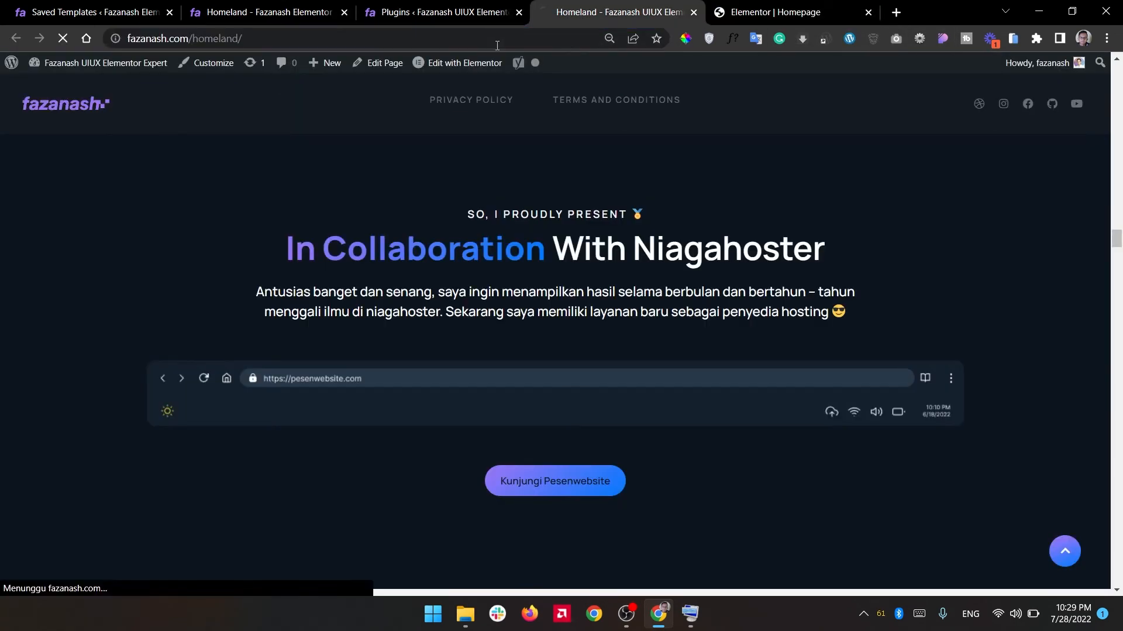
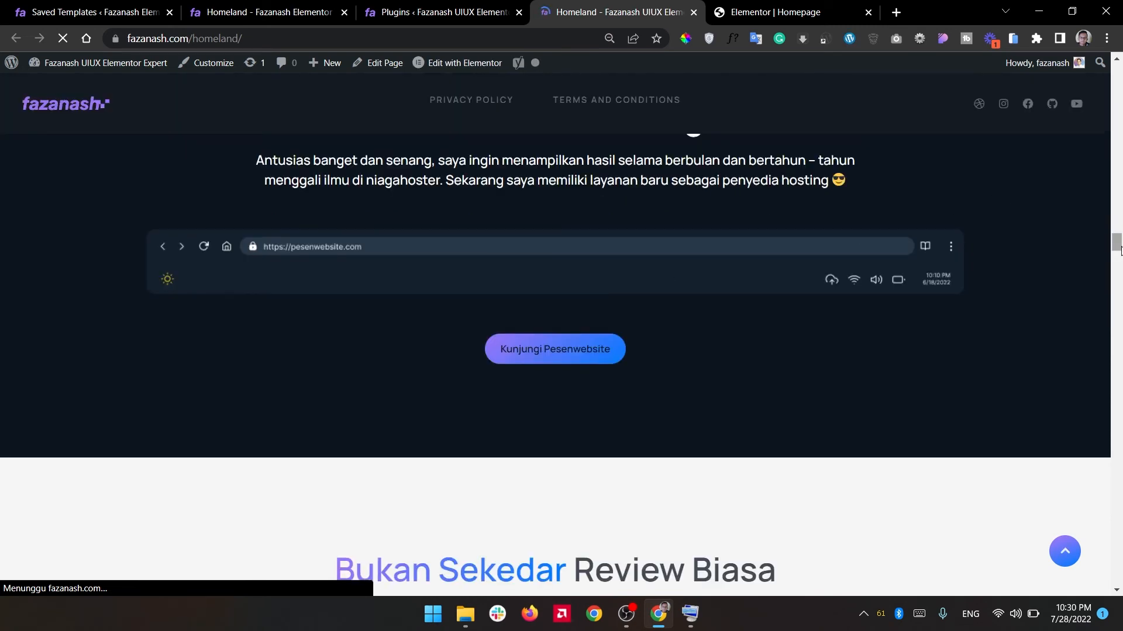
drag(1117, 244, 1116, 249)
click(415, 39)
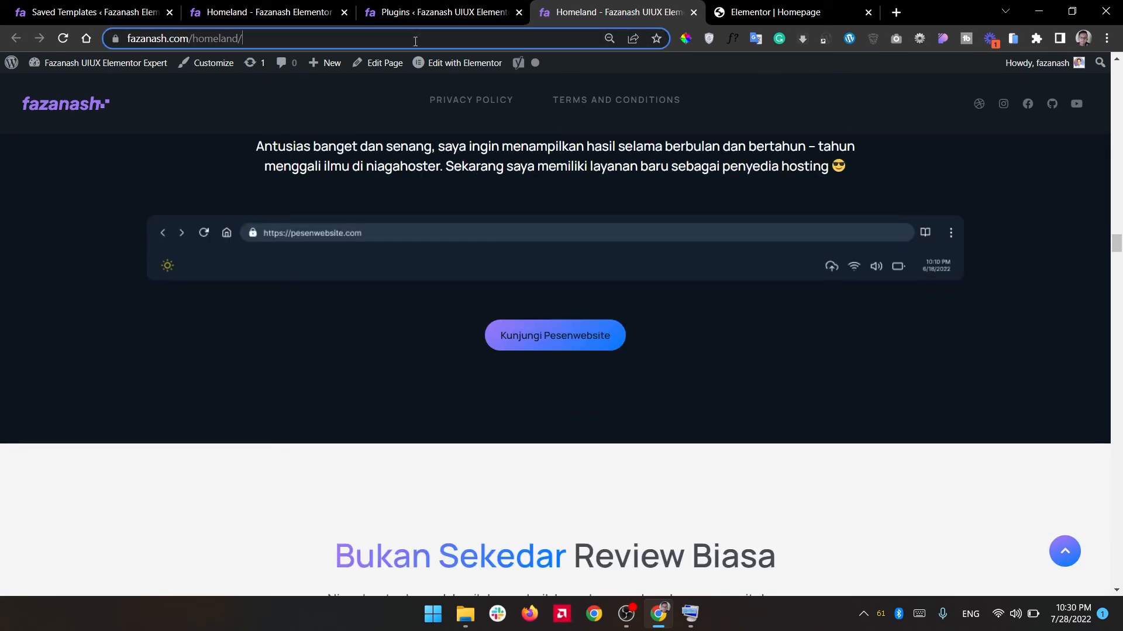
key(BackSpace)
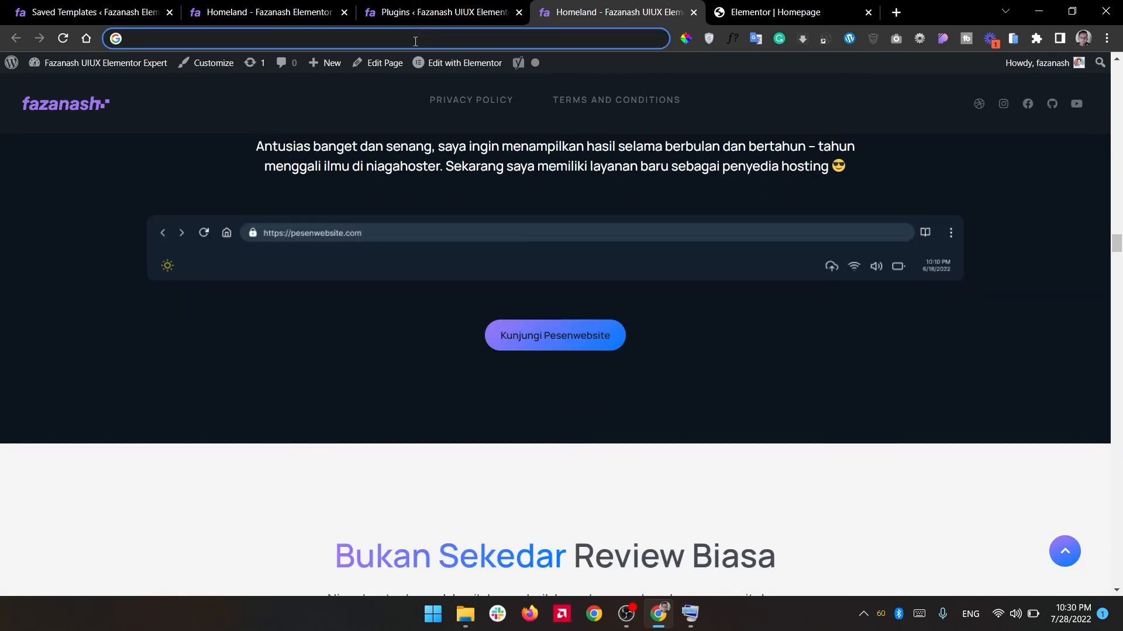
click(1107, 38)
click(1036, 93)
text(https://fazanash.com/homeland/)
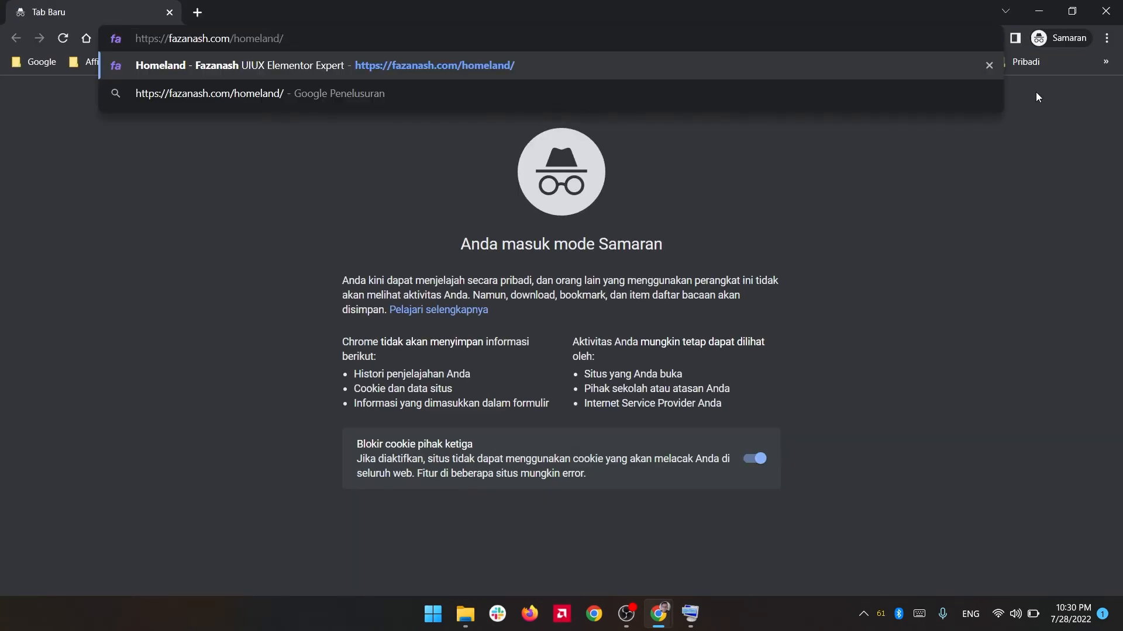
key(Return)
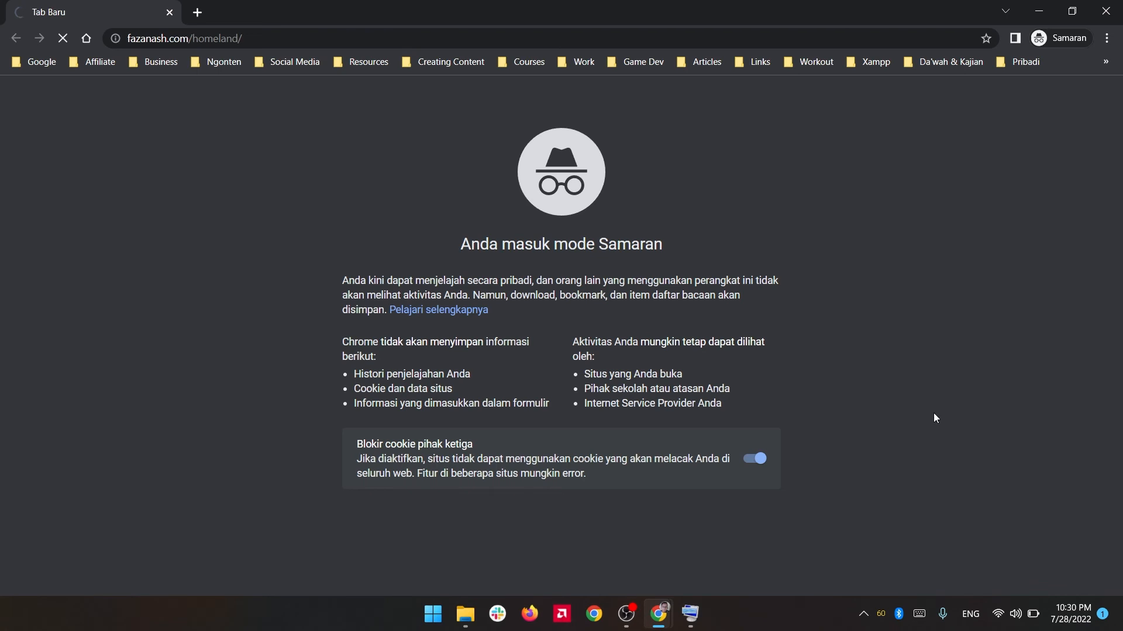
Return to the Homepage template in the Elementor editor and check the embedded website in its browser mockup.
mouse_move(658, 614)
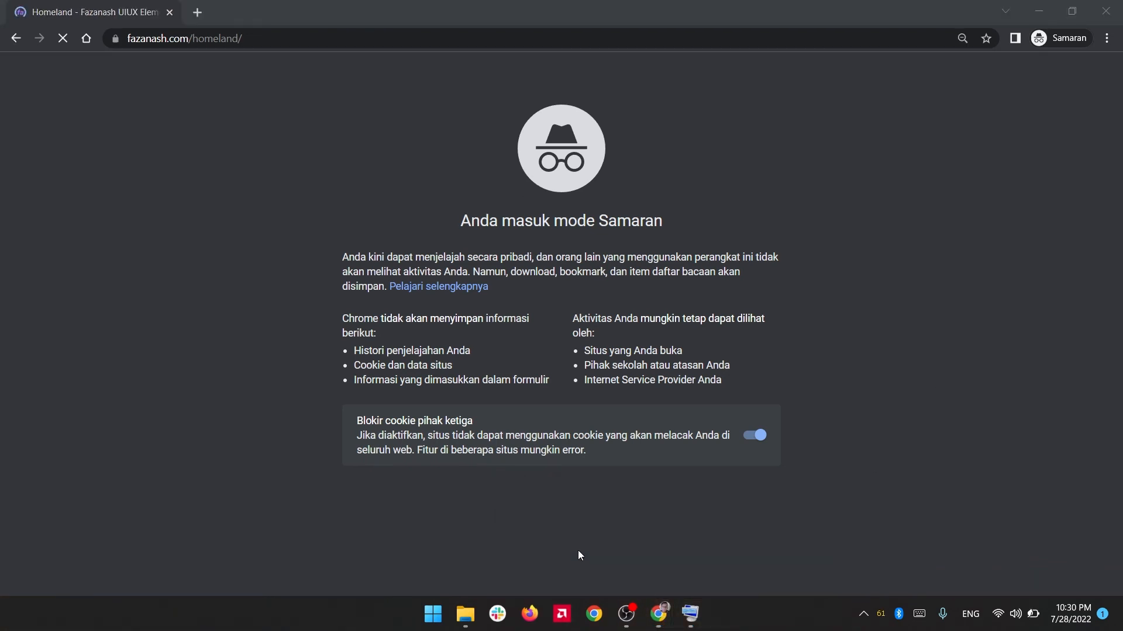
mouse_move(668, 619)
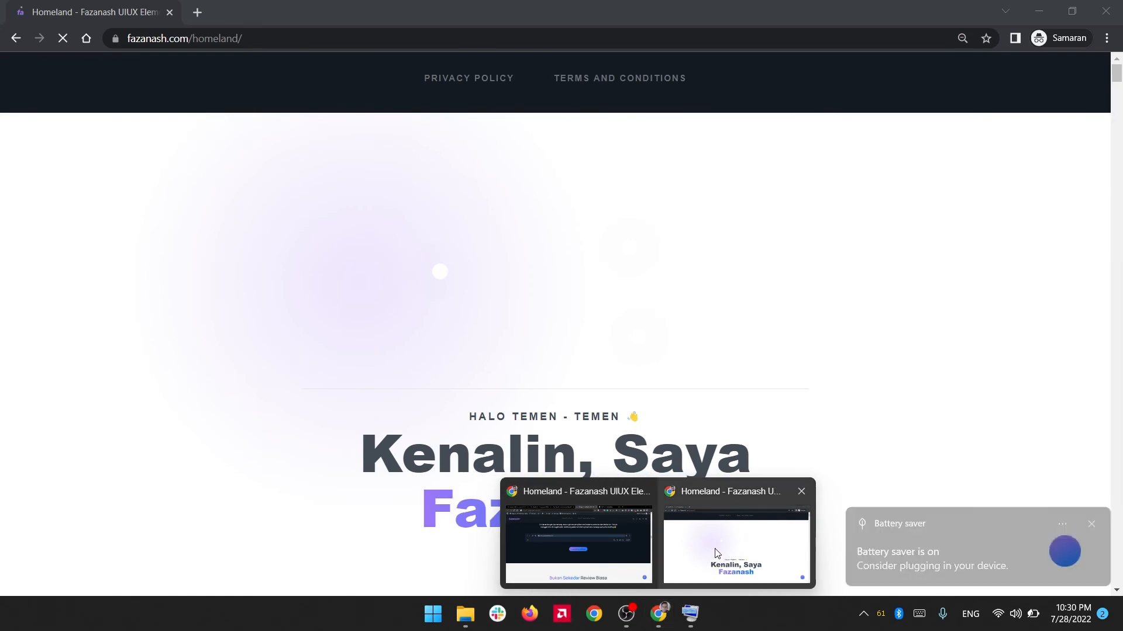
click(628, 555)
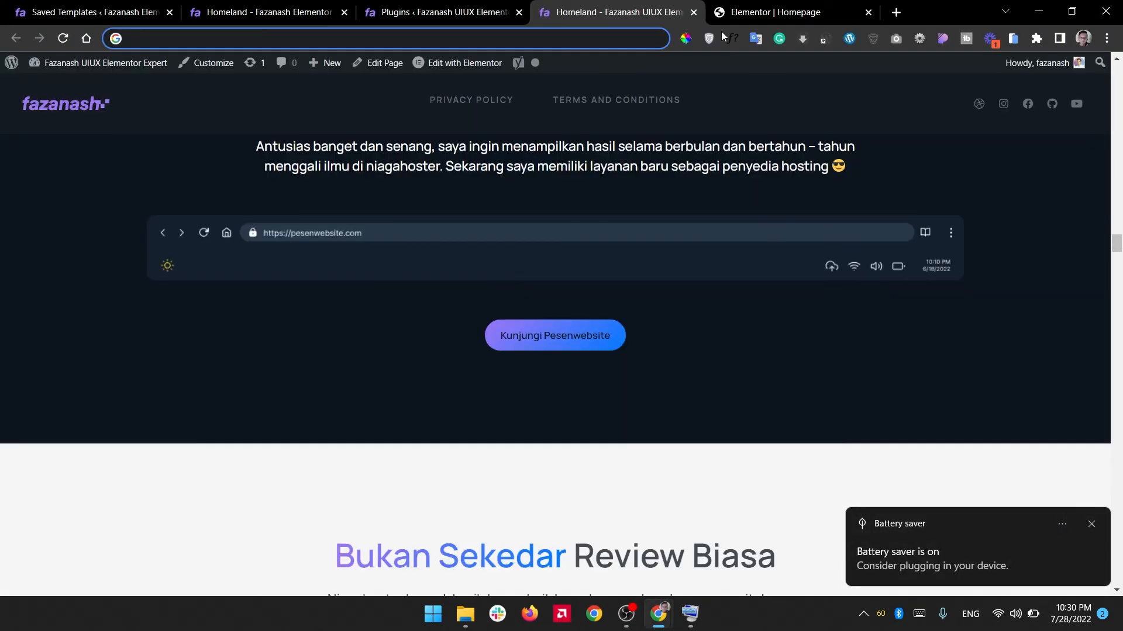
click(778, 12)
scroll(616, 388, up, 10)
scroll(648, 423, up, 15)
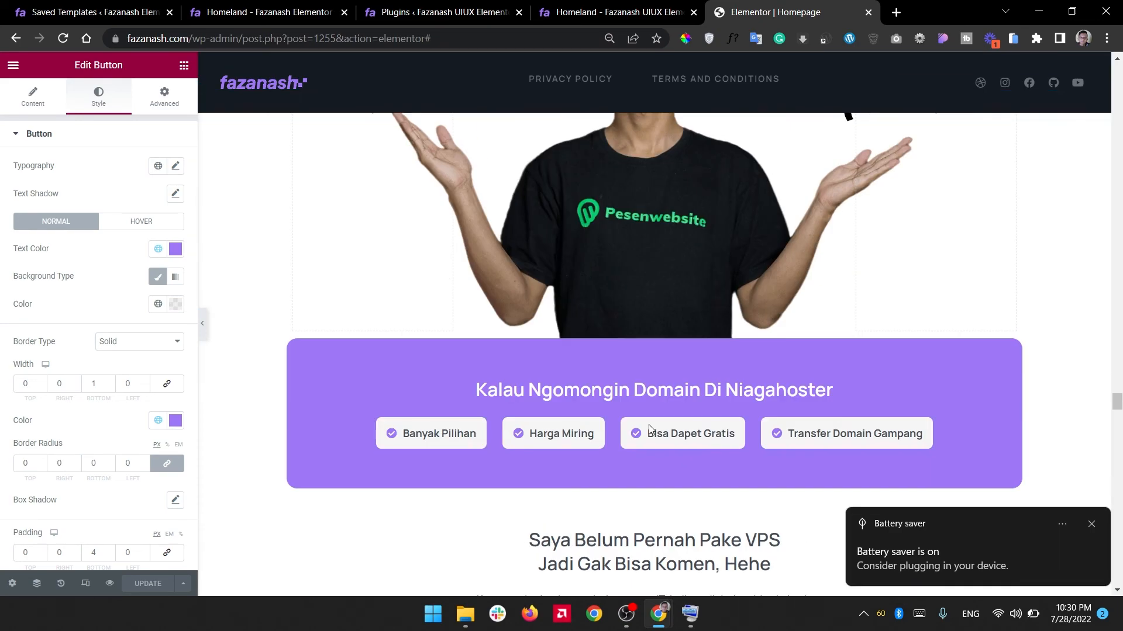
scroll(650, 430, up, 15)
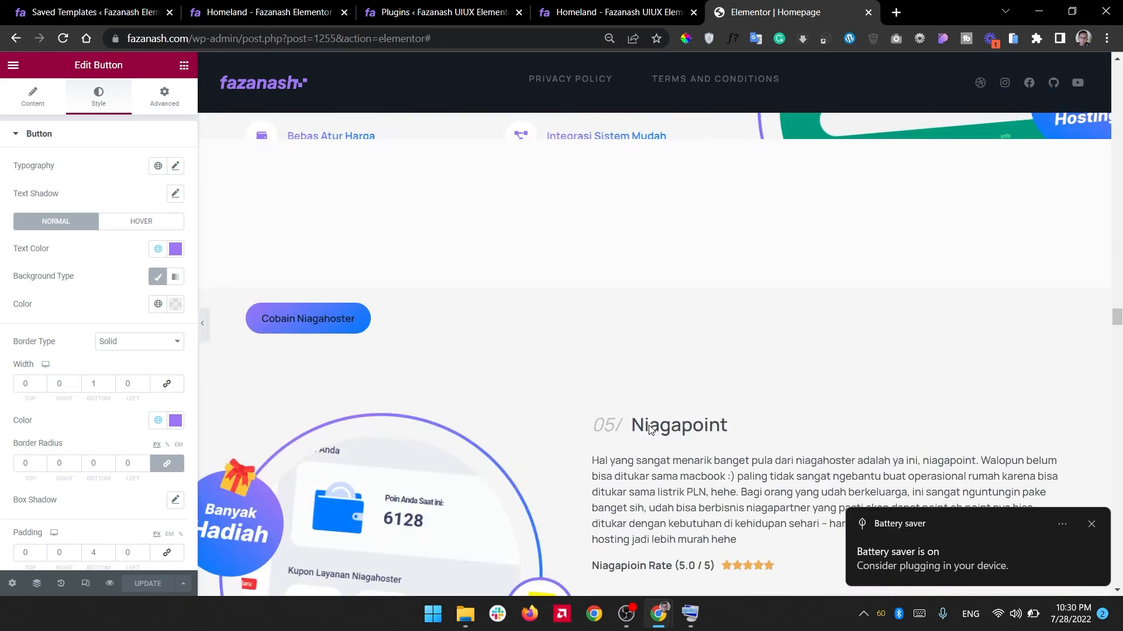
scroll(650, 429, up, 15)
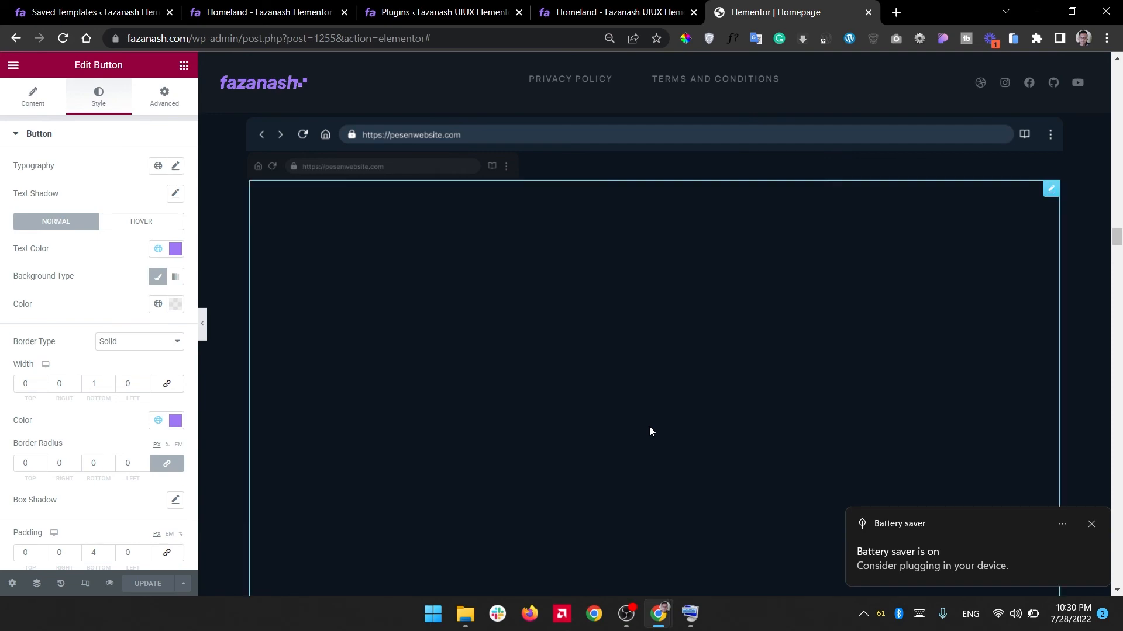
scroll(651, 430, up, 5)
scroll(653, 435, down, 5)
mouse_move(662, 612)
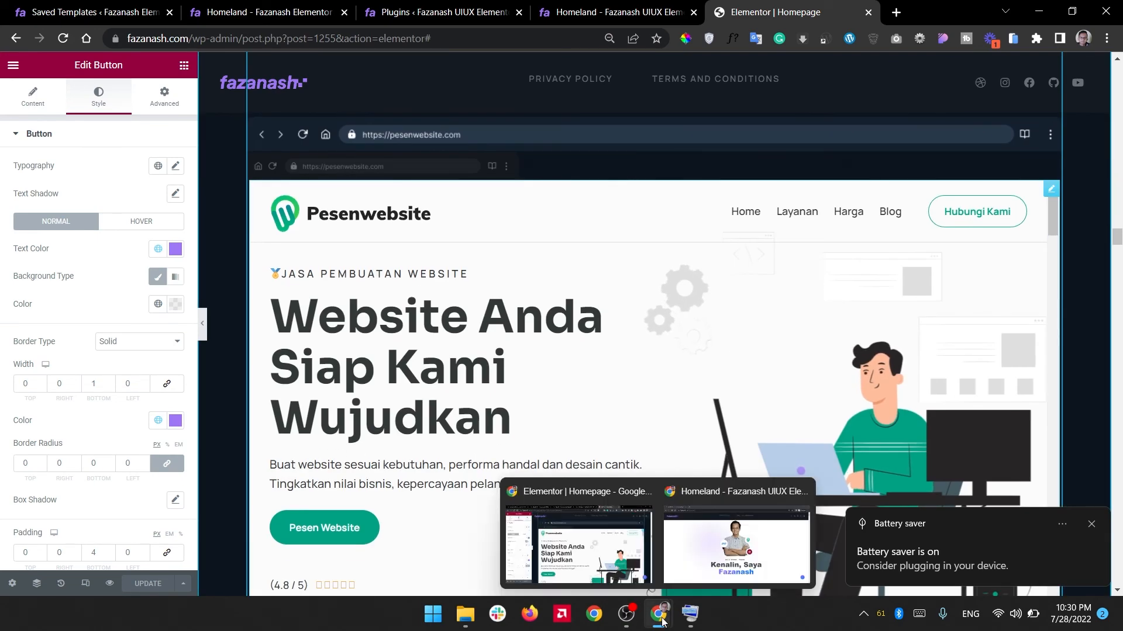
Check the In Collaboration With Niagahoster section of the Homeland page in the incognito window and dismiss the battery saver notification.
click(736, 546)
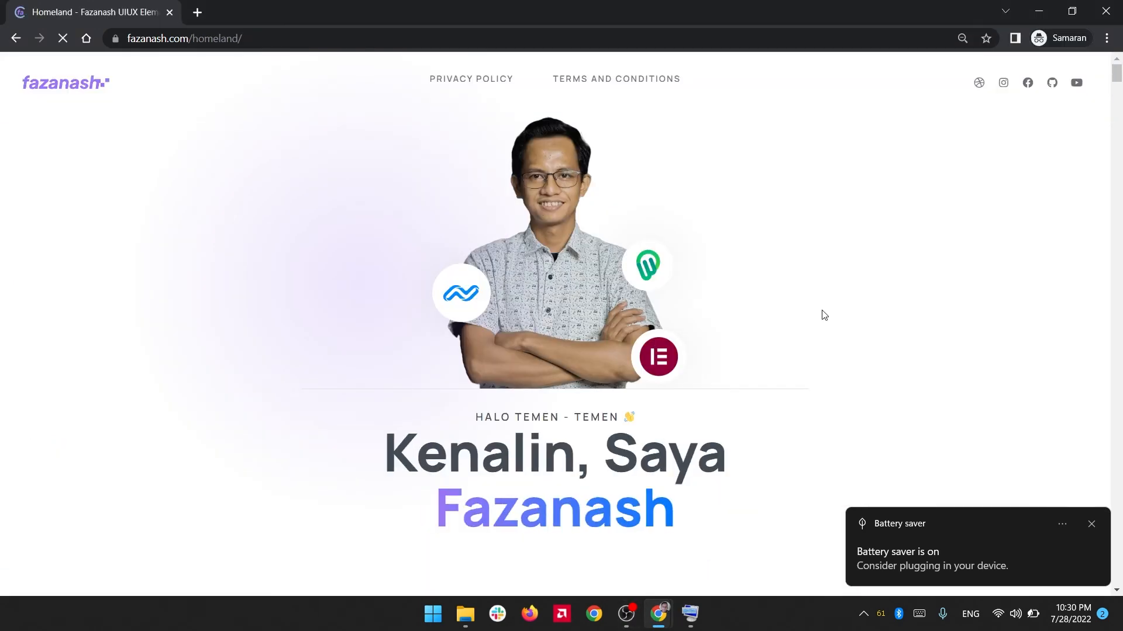
scroll(820, 316, down, 20)
scroll(828, 313, up, 10)
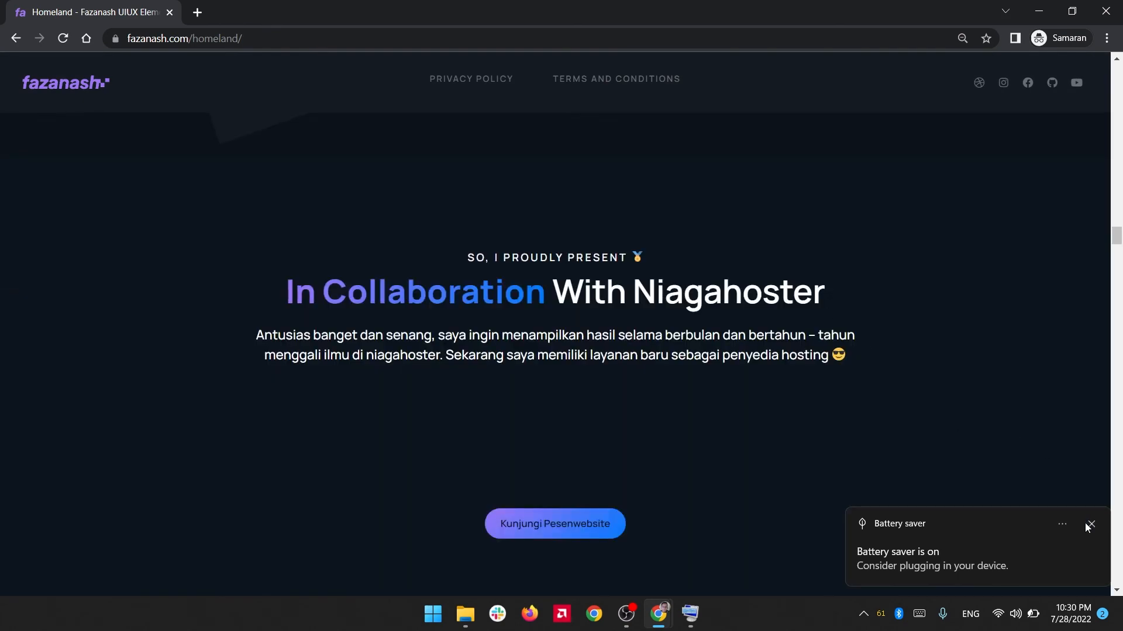
click(1091, 526)
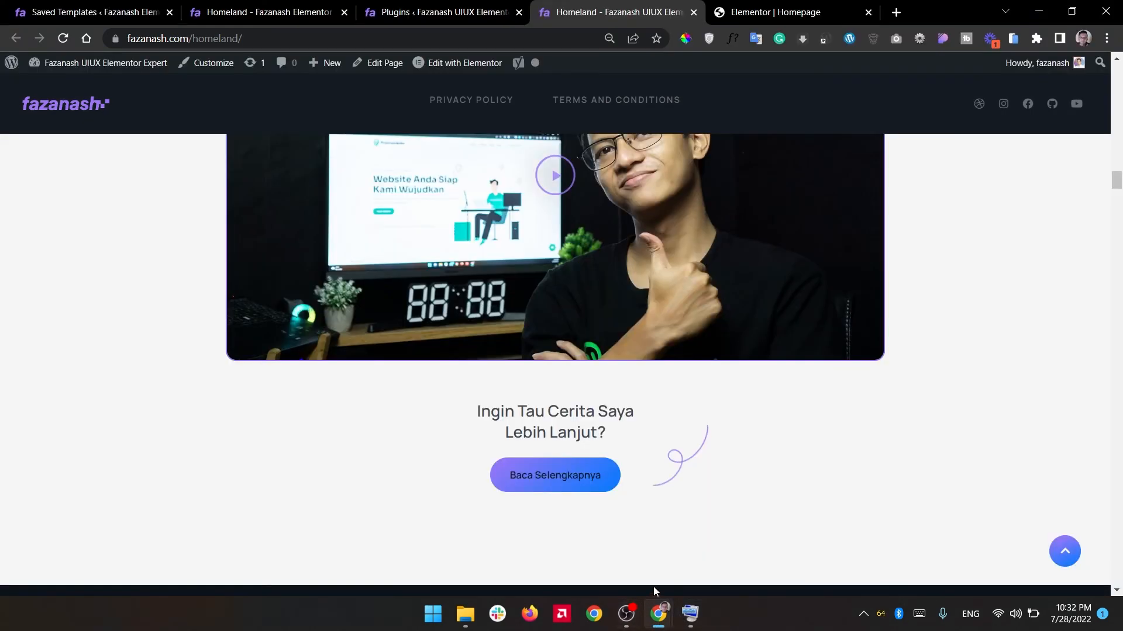
Recheck the live Homeland page in the logged-in window, from the story timeline to the browser mockup.
scroll(589, 390, down, 15)
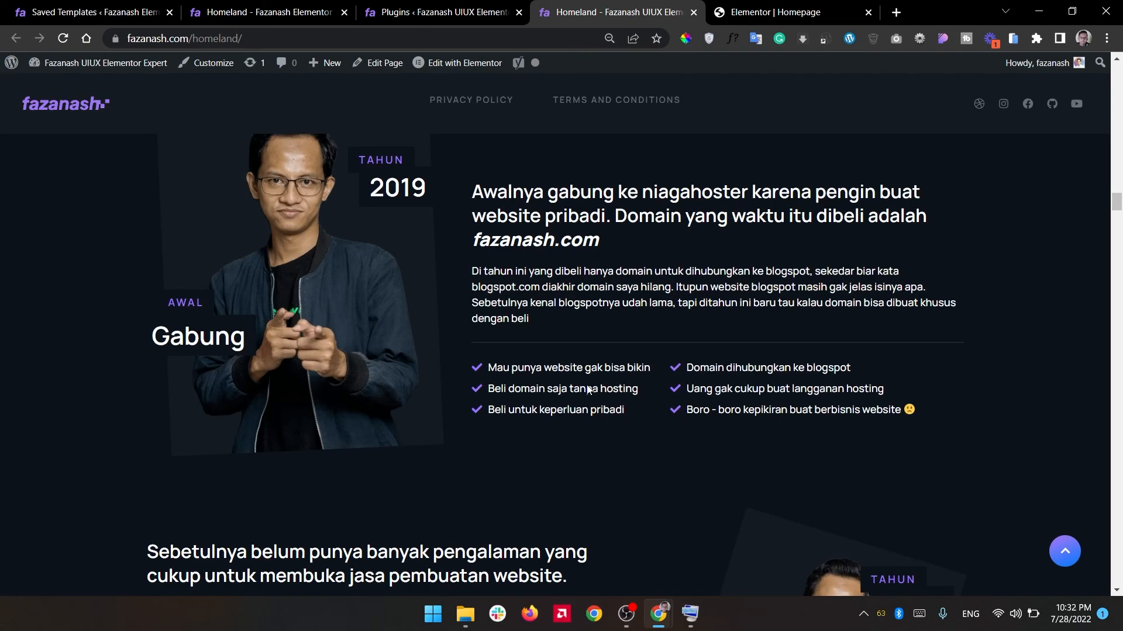
scroll(587, 386, up, 15)
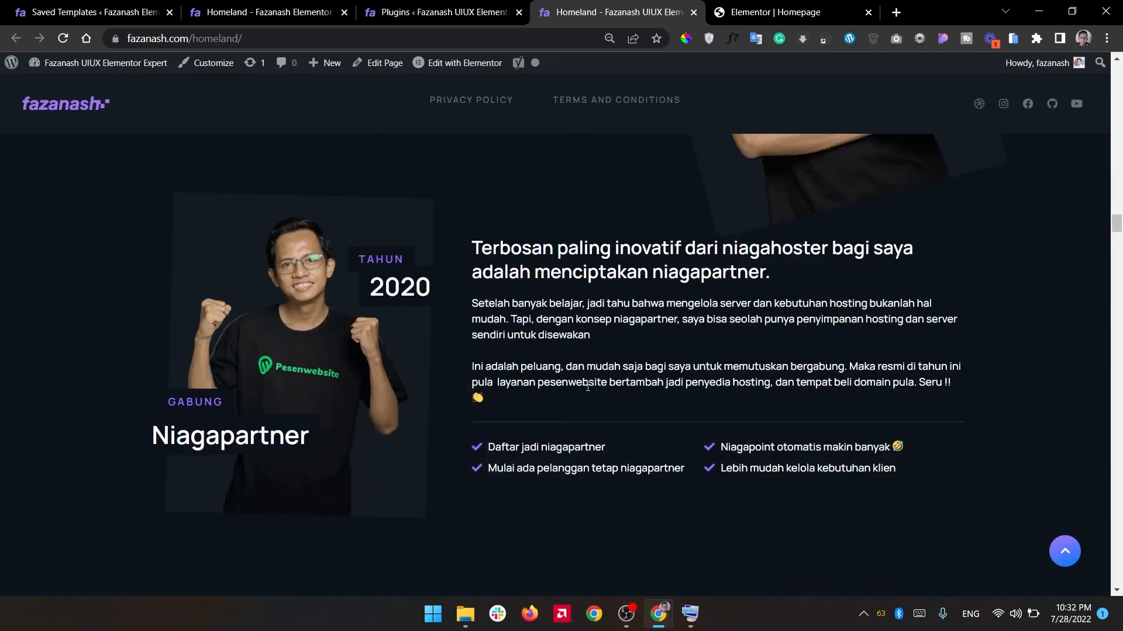
scroll(587, 390, down, 15)
scroll(587, 391, up, 2)
scroll(589, 390, up, 5)
scroll(587, 389, down, 5)
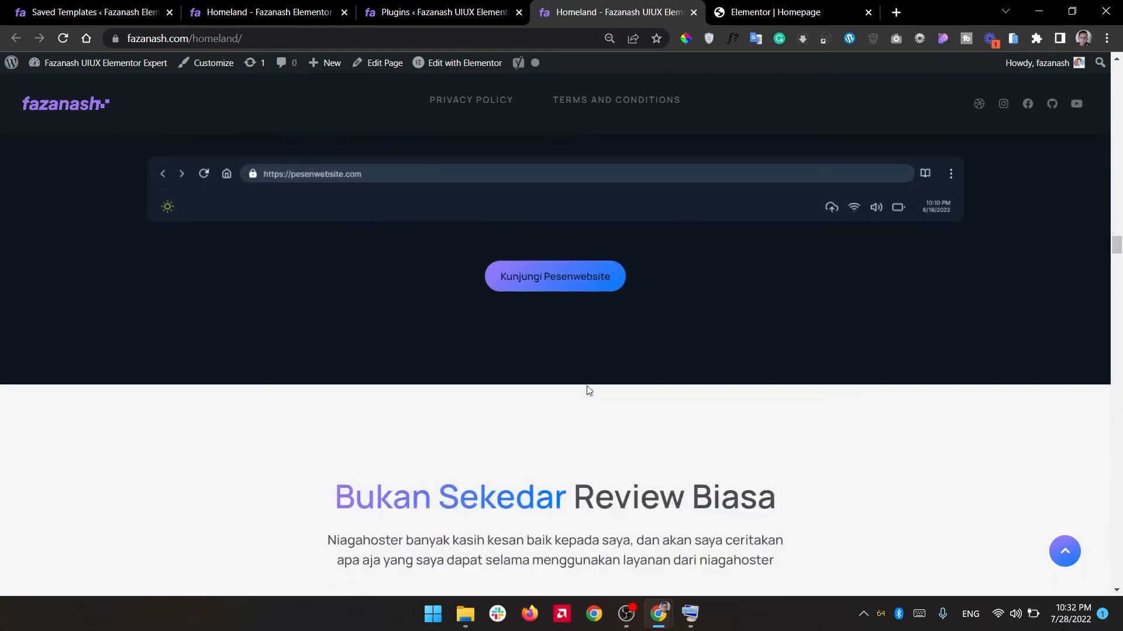
Go to the saved Elementor templates in the WordPress admin and view the Homepage template in a new browser tab.
click(443, 12)
mouse_move(94, 310)
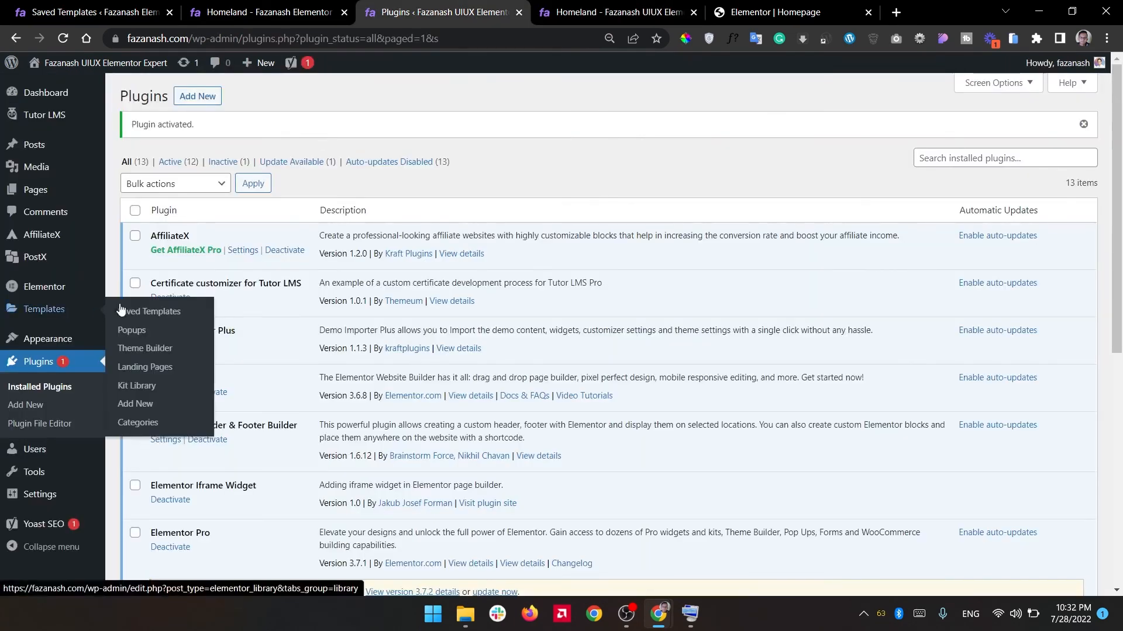
click(131, 310)
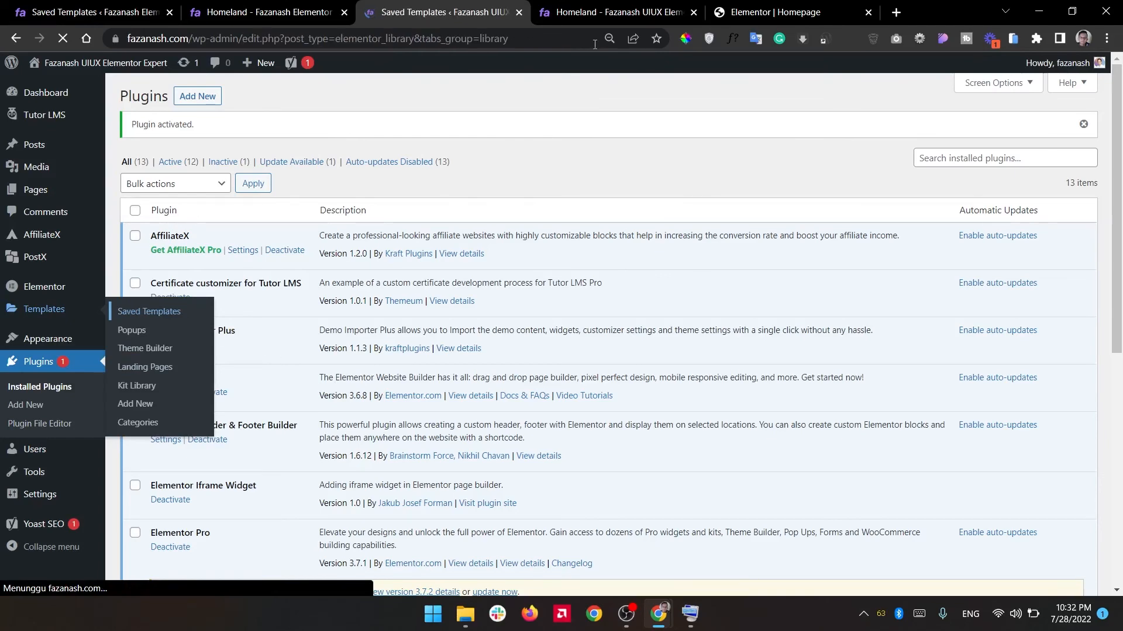
click(570, 12)
click(424, 11)
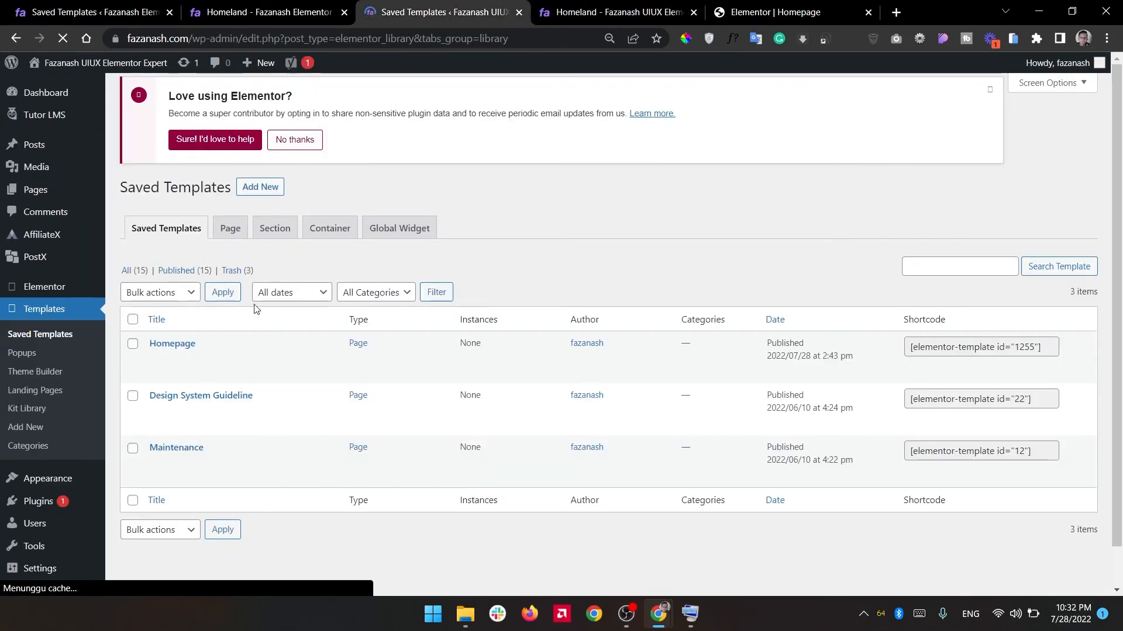
right_click(250, 392)
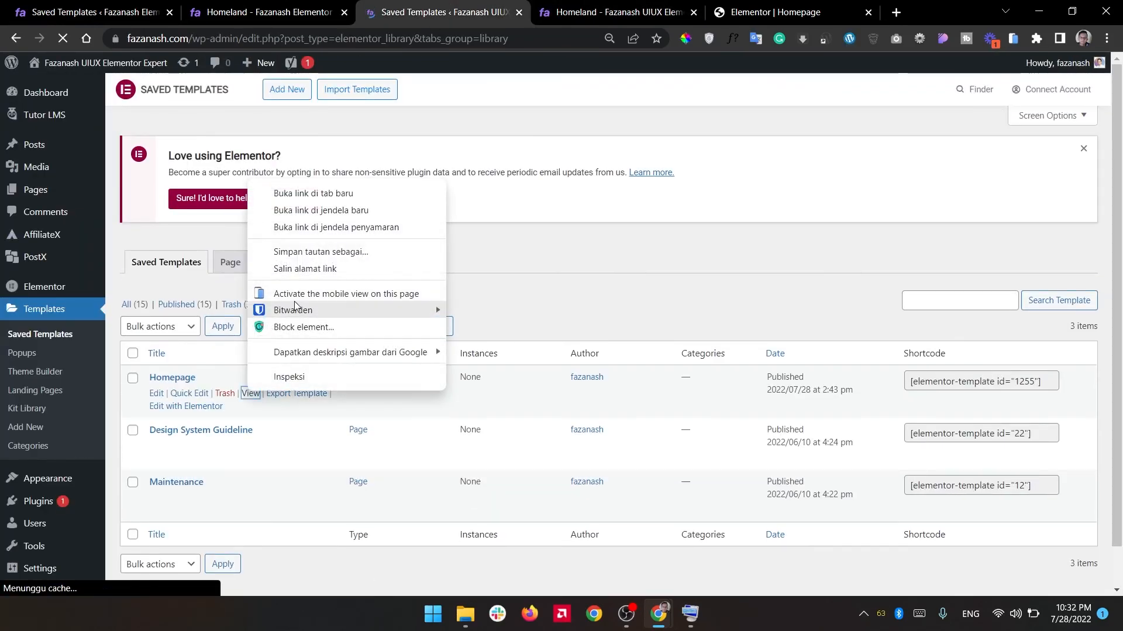
click(313, 193)
click(539, 7)
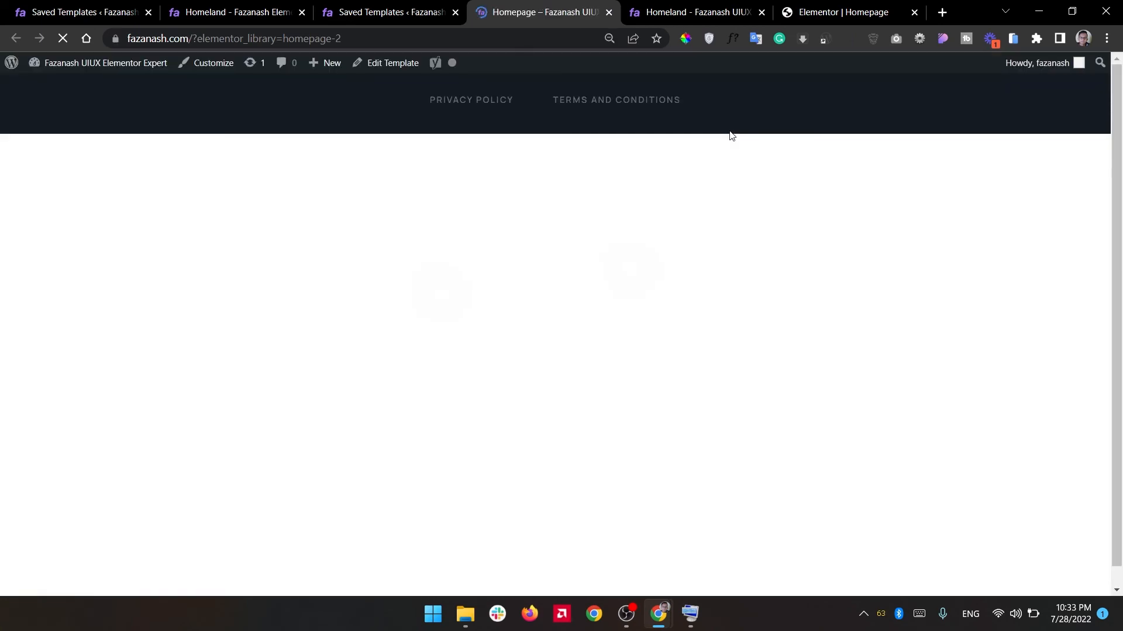
Examine the Homepage template preview down to the browser mockup with the embedded Pesenwebsite page.
scroll(762, 186, down, 15)
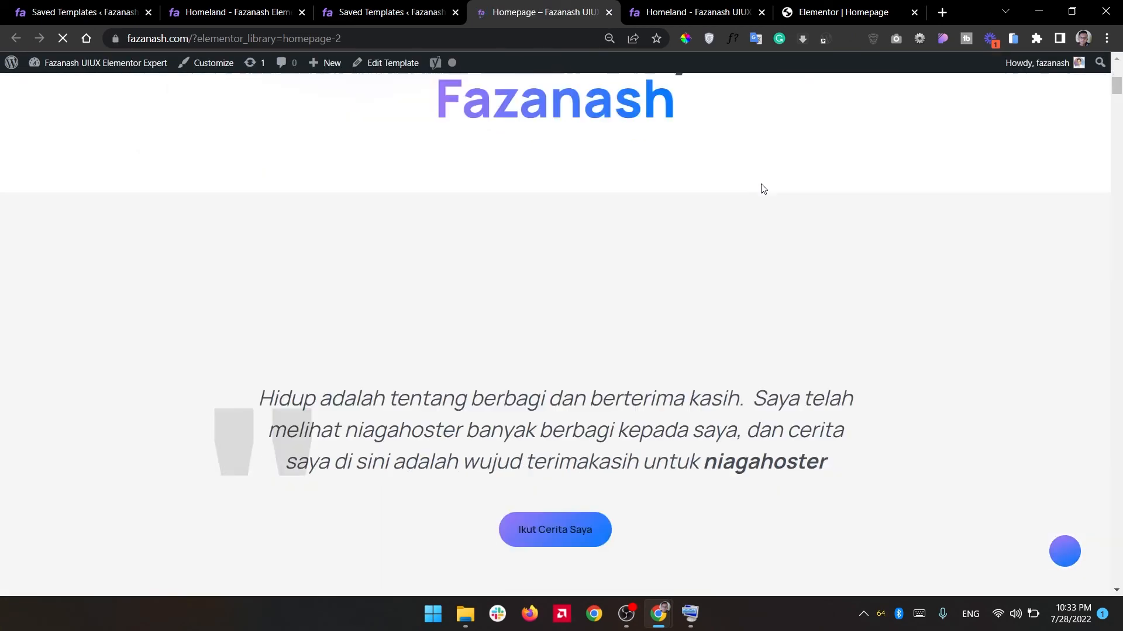
scroll(761, 187, down, 8)
scroll(762, 188, down, 4)
scroll(762, 184, up, 8)
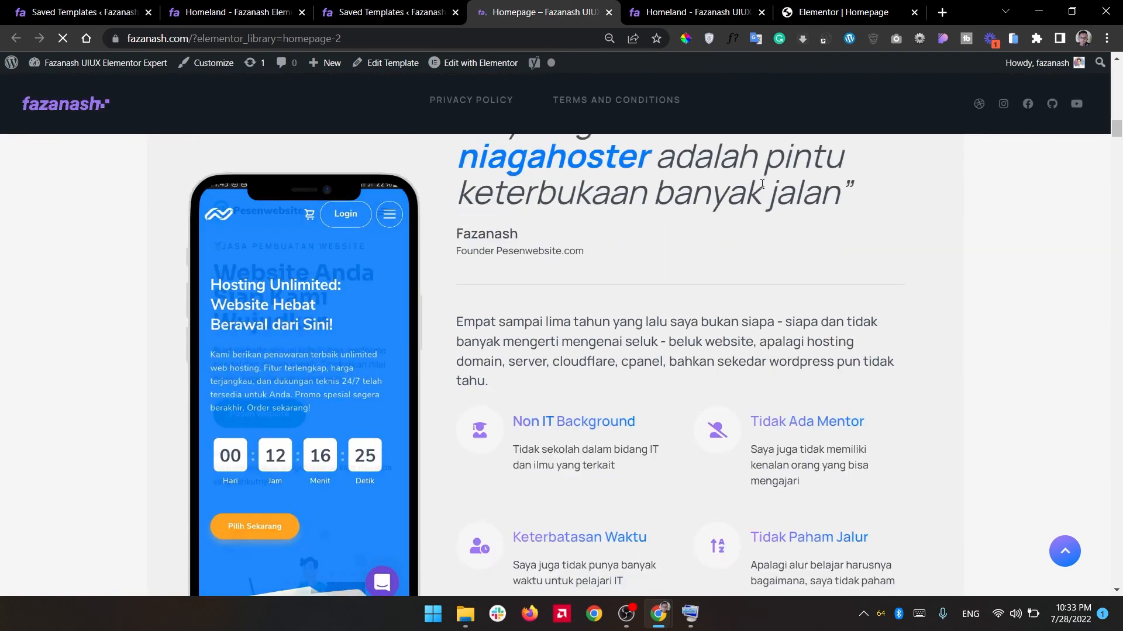
scroll(762, 183, down, 5)
drag(1112, 148, 1119, 245)
scroll(1019, 236, down, 4)
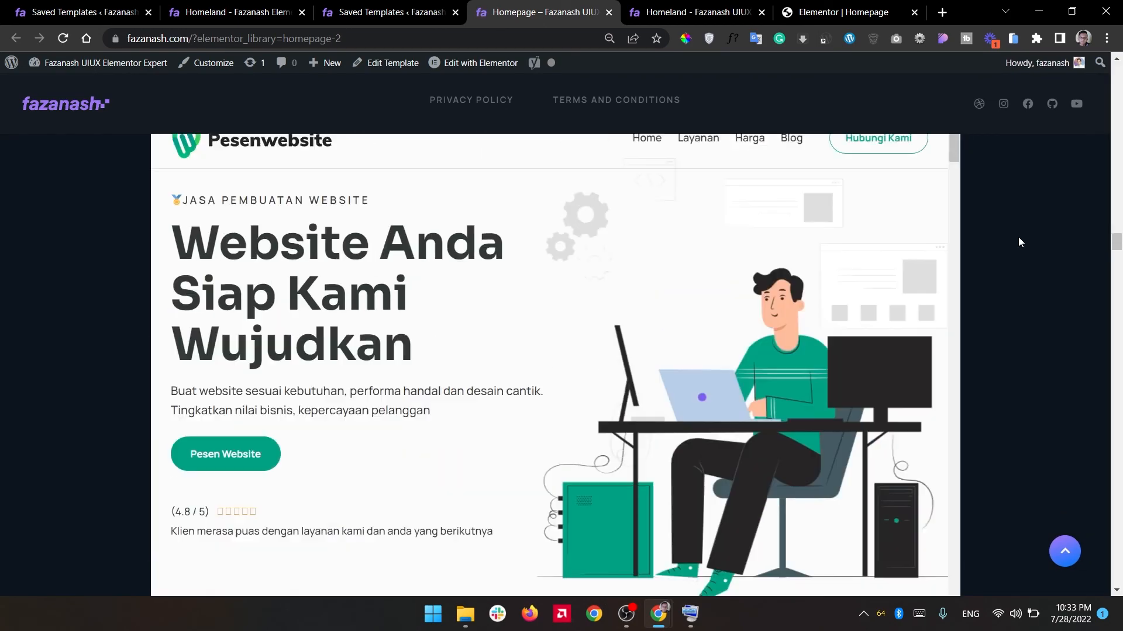
scroll(1018, 237, up, 3)
scroll(1018, 237, down, 4)
scroll(1019, 238, down, 5)
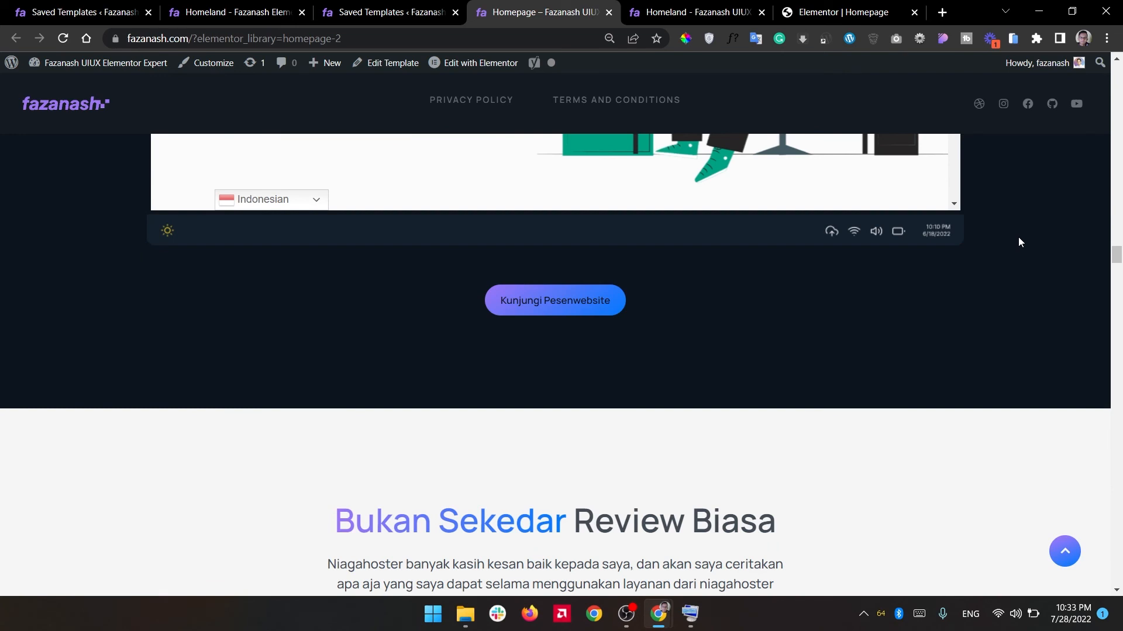
scroll(1013, 212, up, 5)
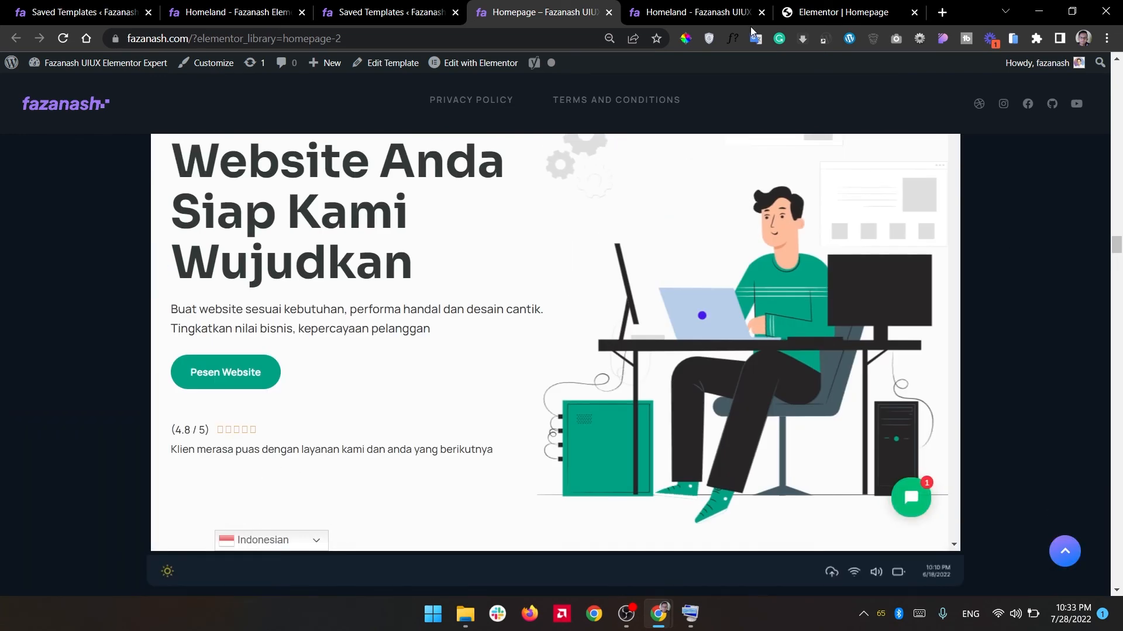
Open the browser mockup's iframe widget settings in the Elementor editor and return to the Homepage template preview.
click(843, 5)
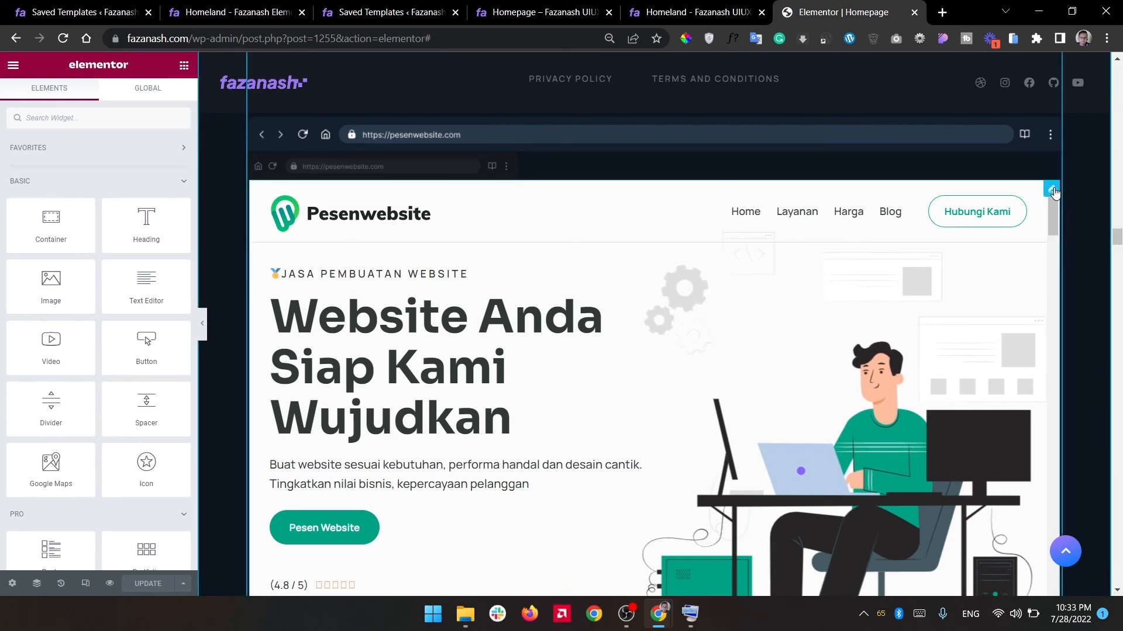
click(901, 229)
click(510, 7)
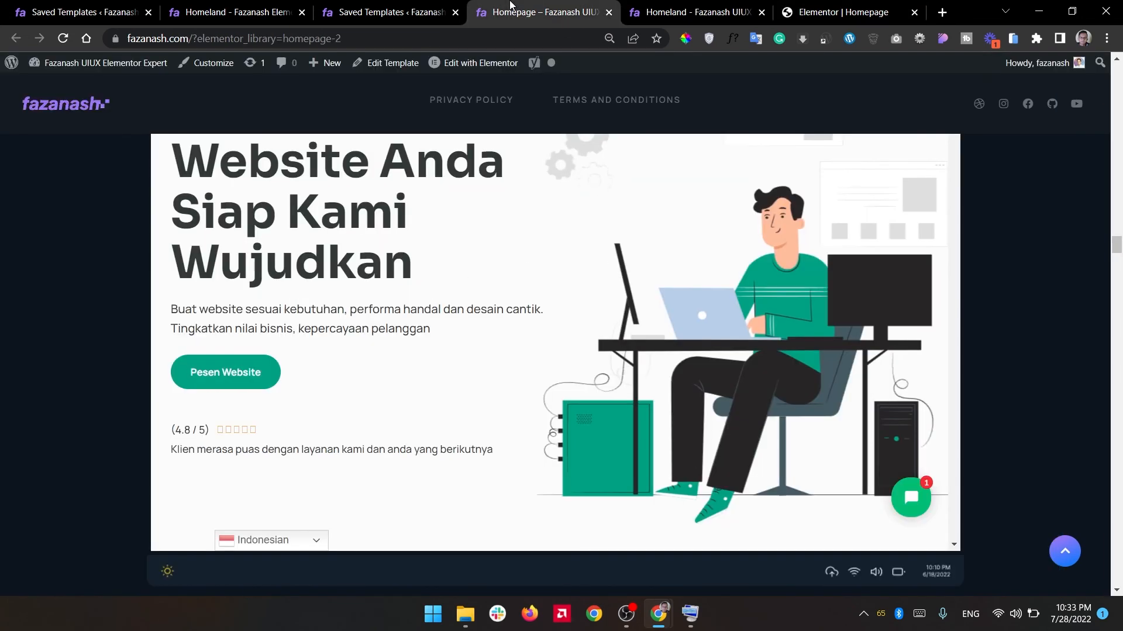
Examine the preview's remaining review and template showcase sections, and return to the iframe widget in the Elementor editor.
scroll(1023, 339, down, 20)
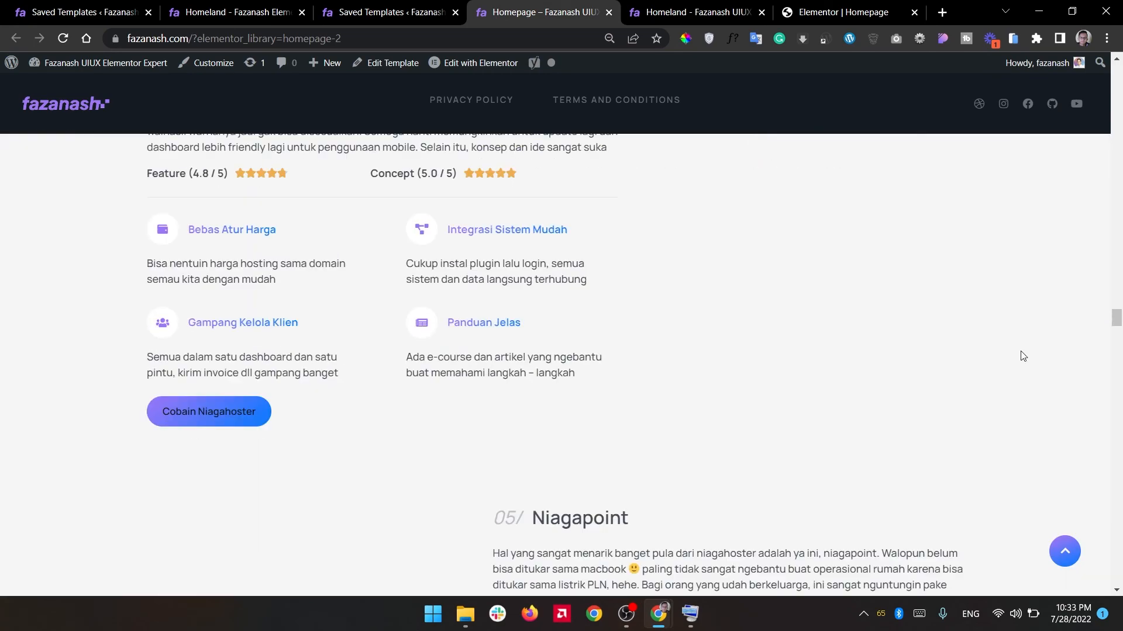
scroll(1023, 357, down, 20)
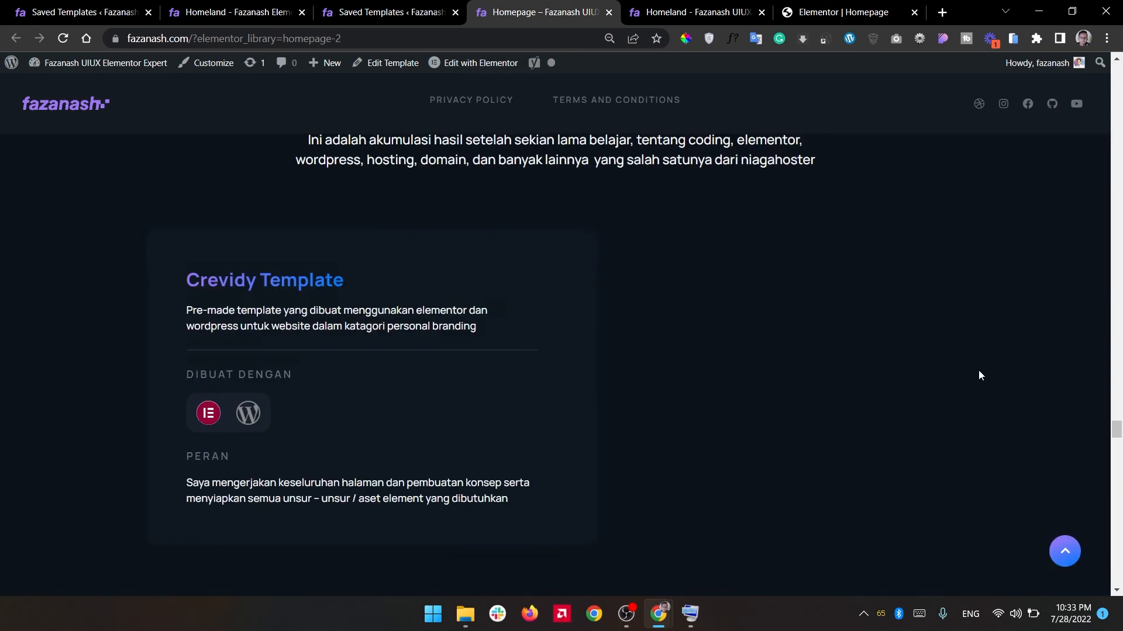
scroll(988, 385, down, 15)
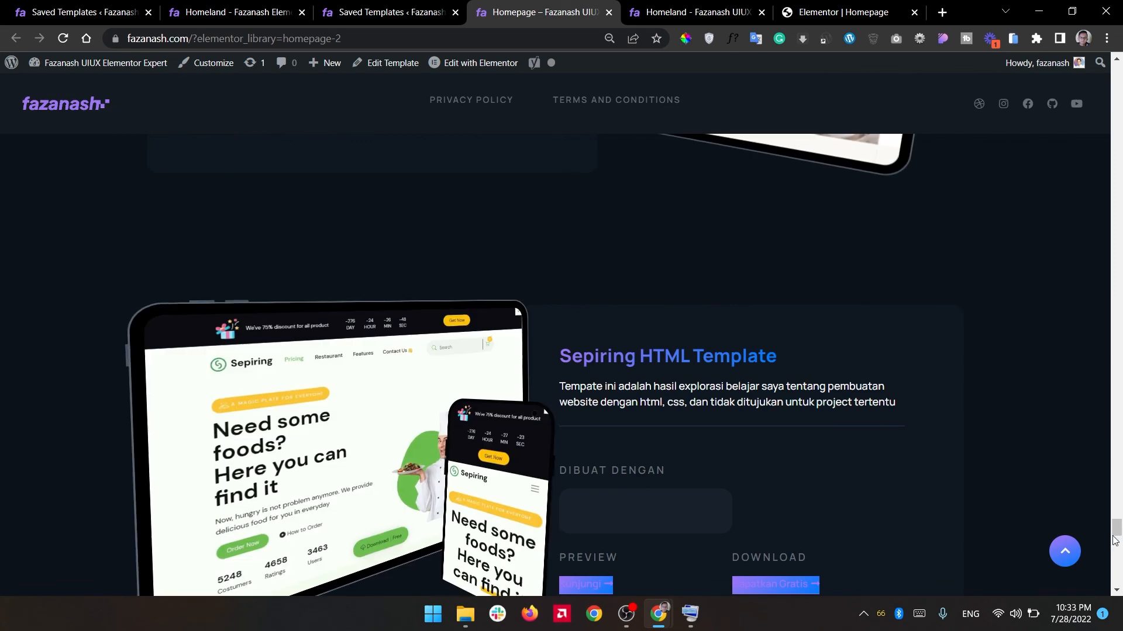
drag(1119, 537, 1119, 239)
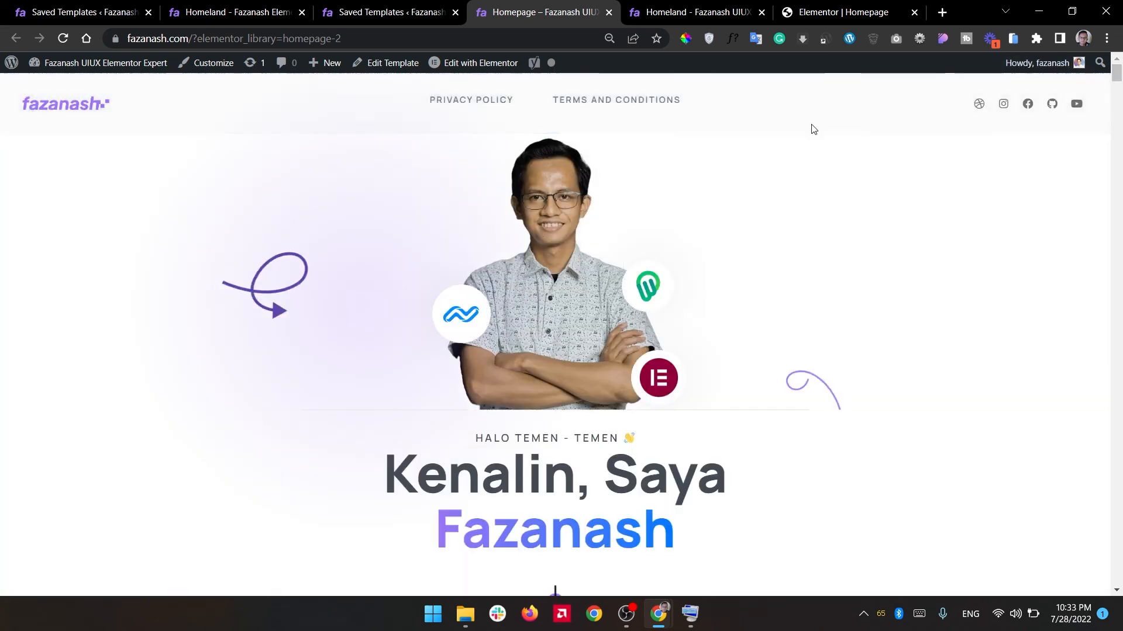
click(842, 12)
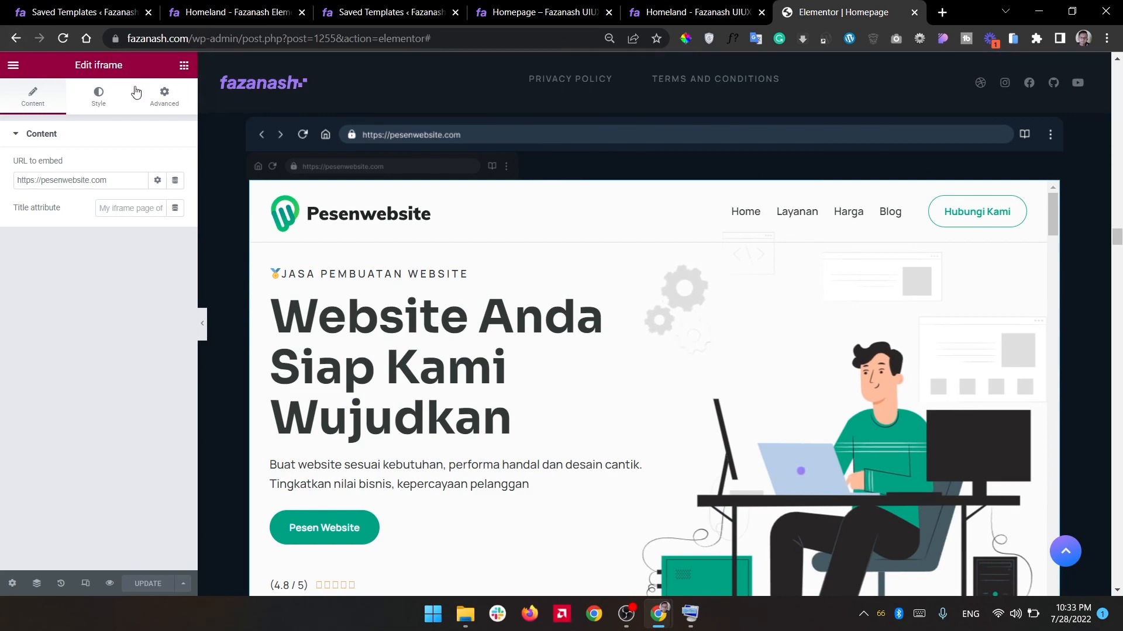
Open the Site Settings in the Homepage template's Elementor editor and look over the page from the story section up to the hero.
scroll(243, 132, up, 5)
scroll(216, 156, up, 5)
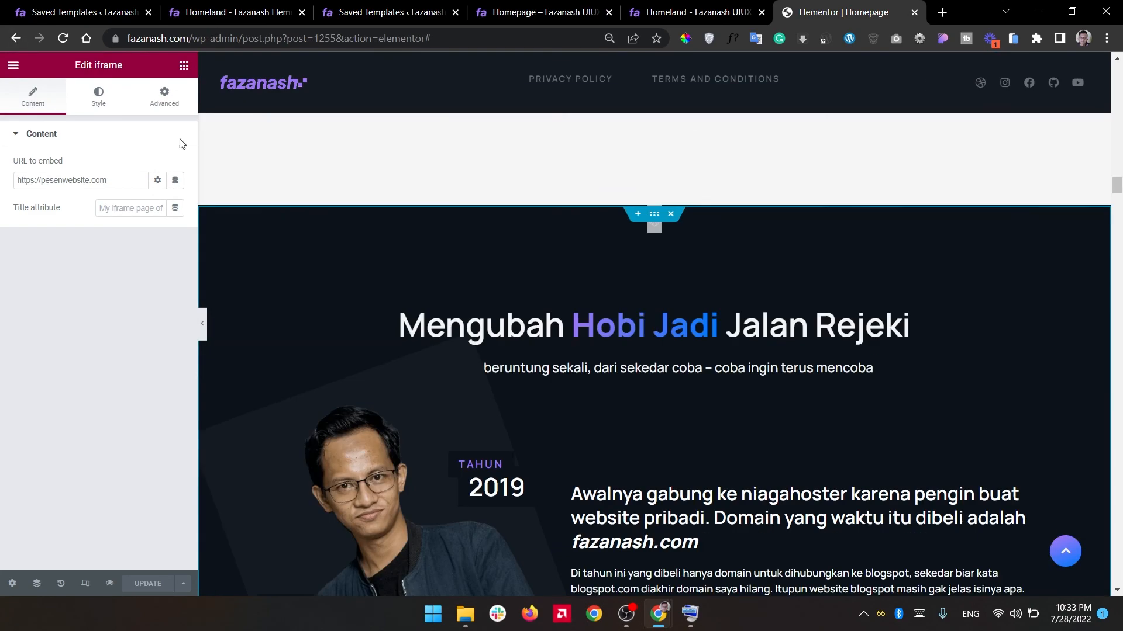
click(13, 66)
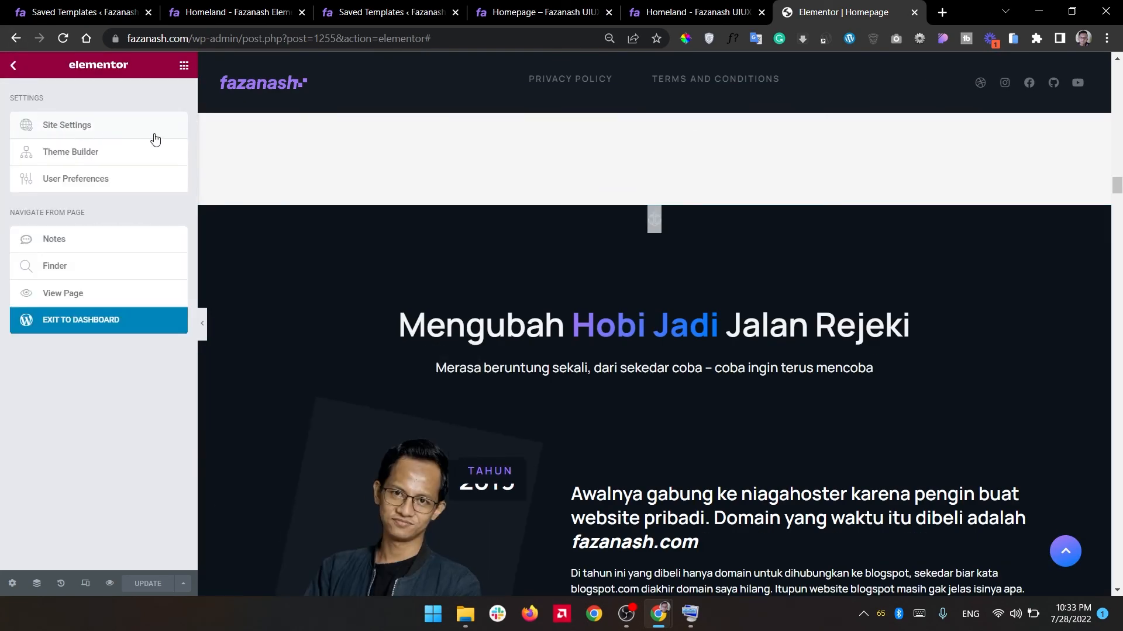
click(74, 130)
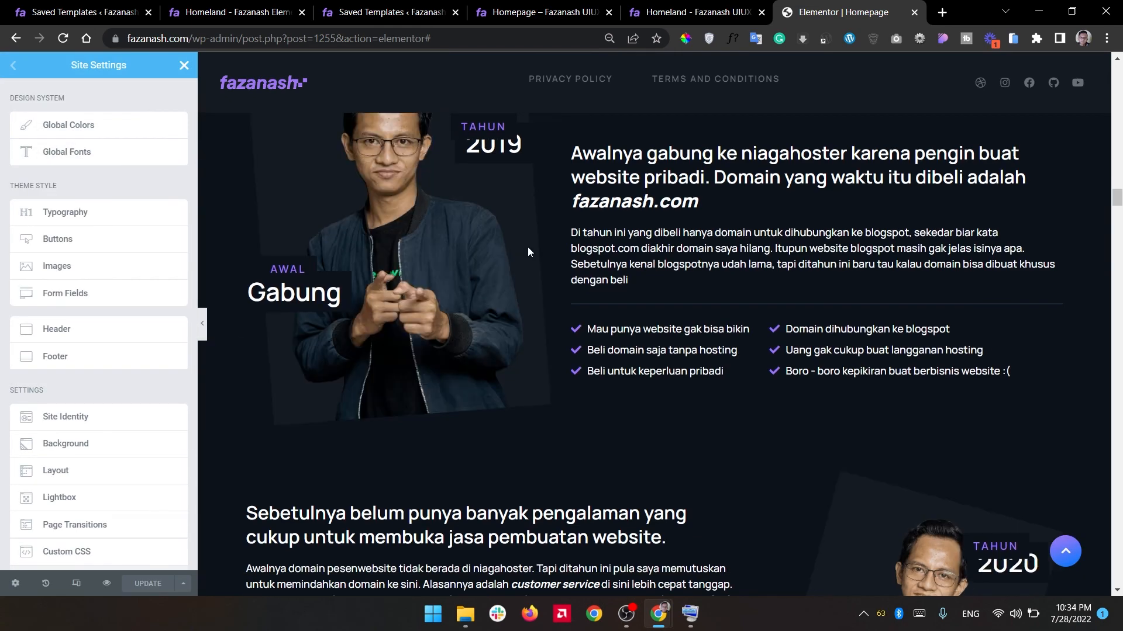
scroll(441, 243, up, 10)
scroll(442, 243, down, 5)
scroll(442, 243, up, 15)
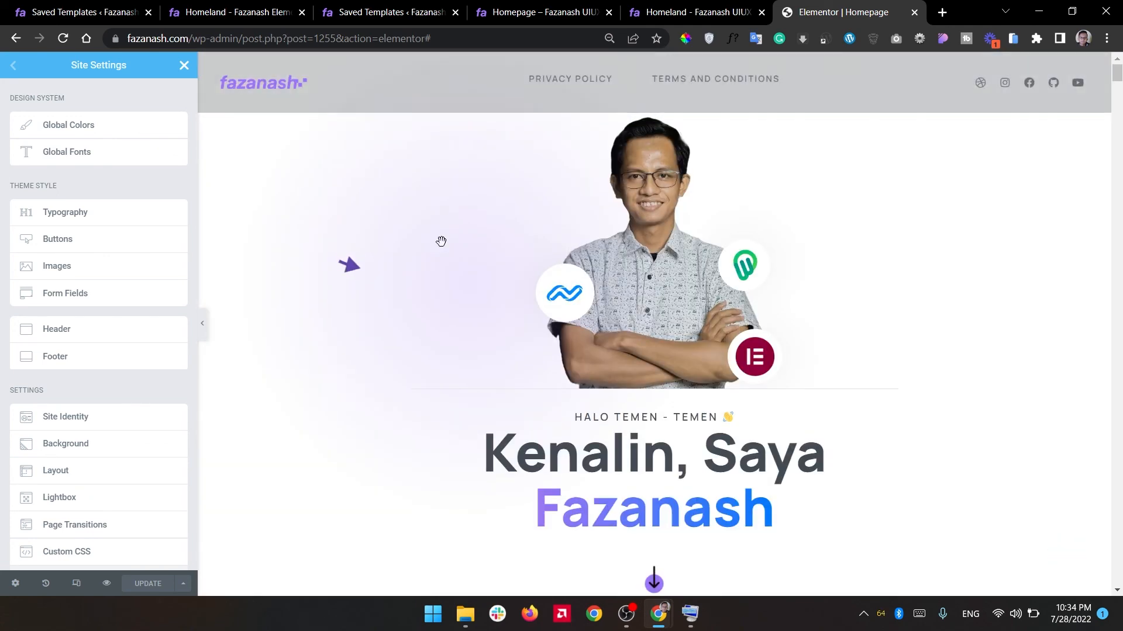
Close the Elementor editor tab of the Homepage template and compare the open Homeland pages with the Homepage template preview.
click(708, 5)
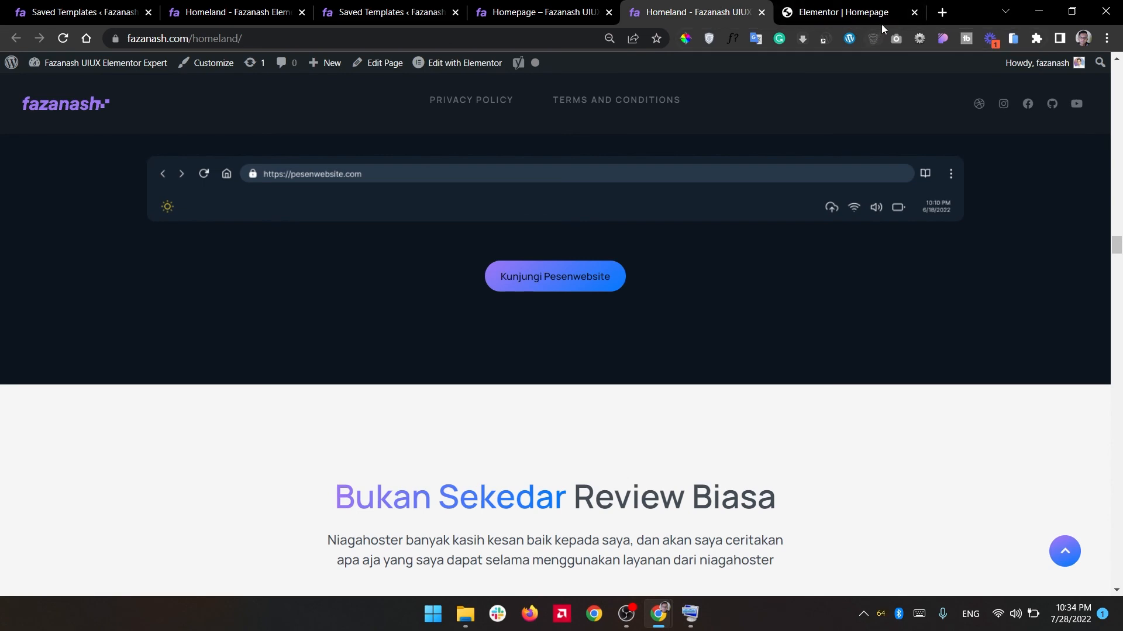
click(915, 13)
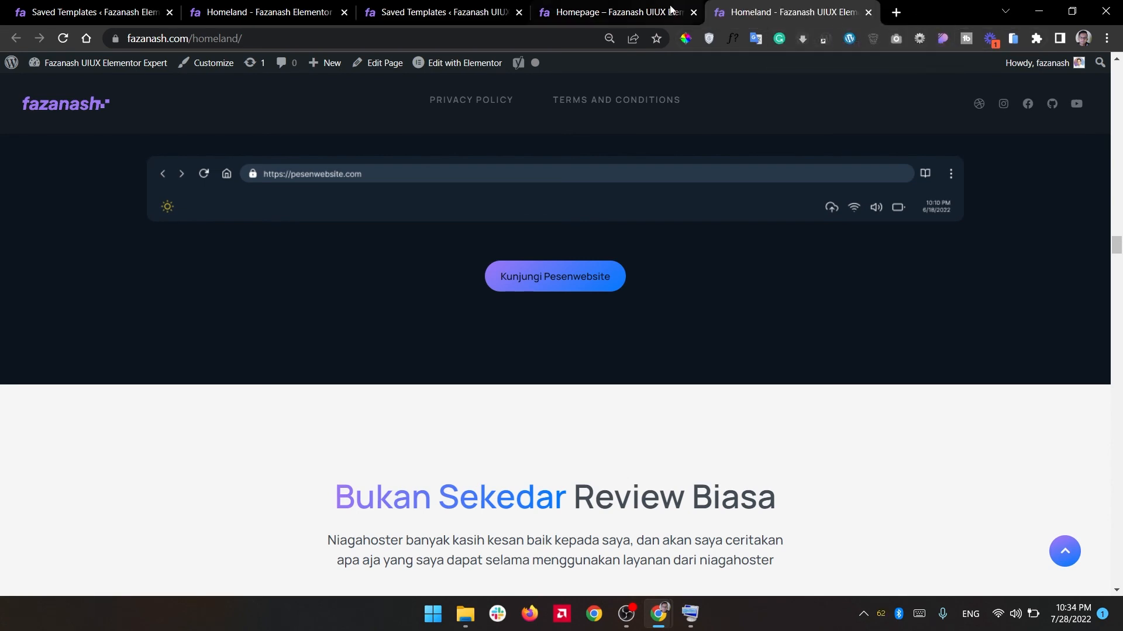
click(635, 6)
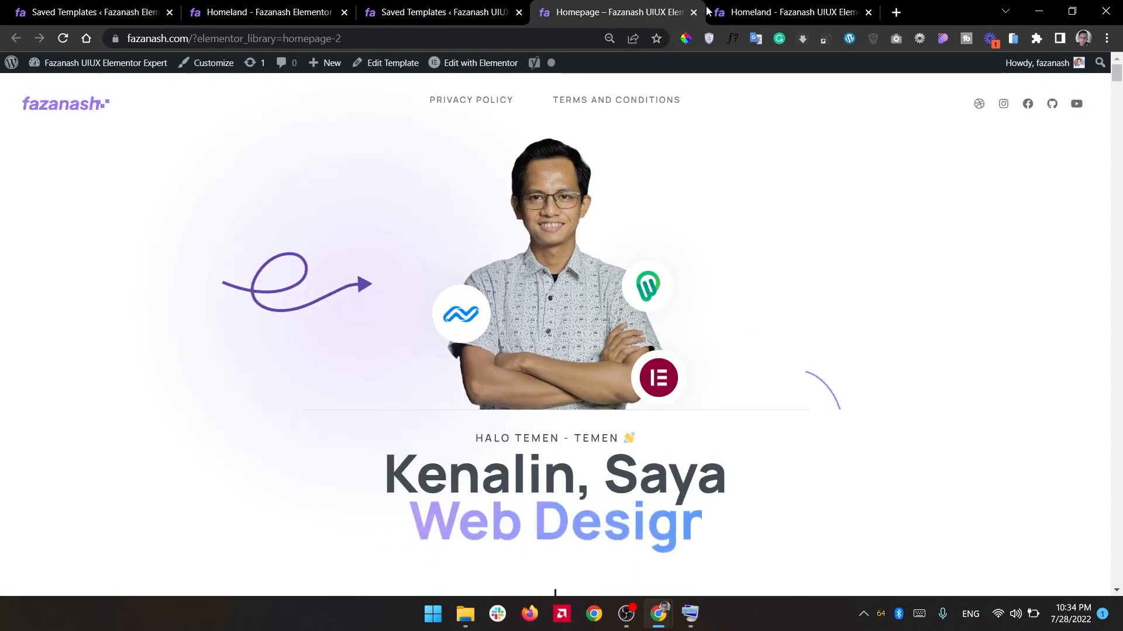
click(746, 5)
click(444, 12)
click(266, 11)
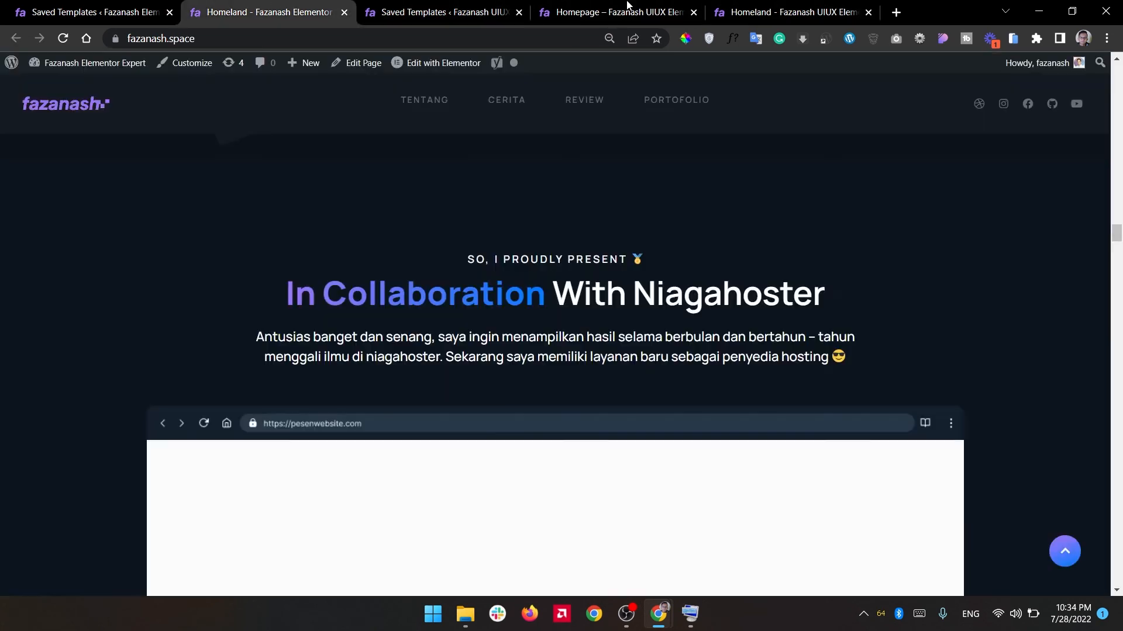
click(593, 12)
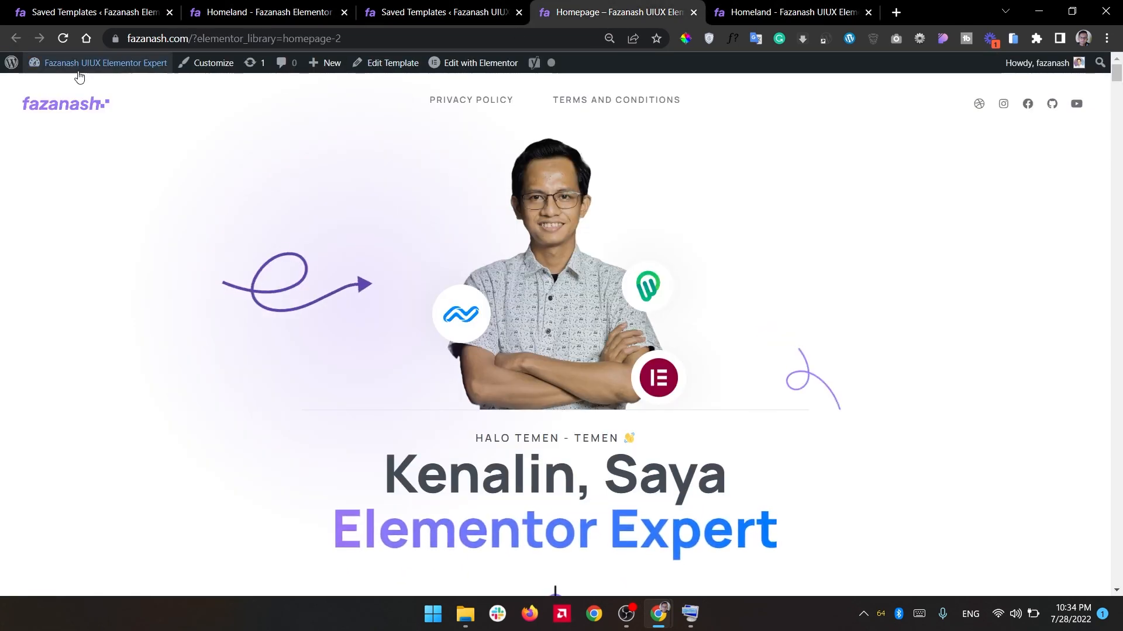
Set Homeland as the static homepage in the fazanash.com WordPress Reading settings and save the changes.
mouse_move(65, 63)
click(60, 86)
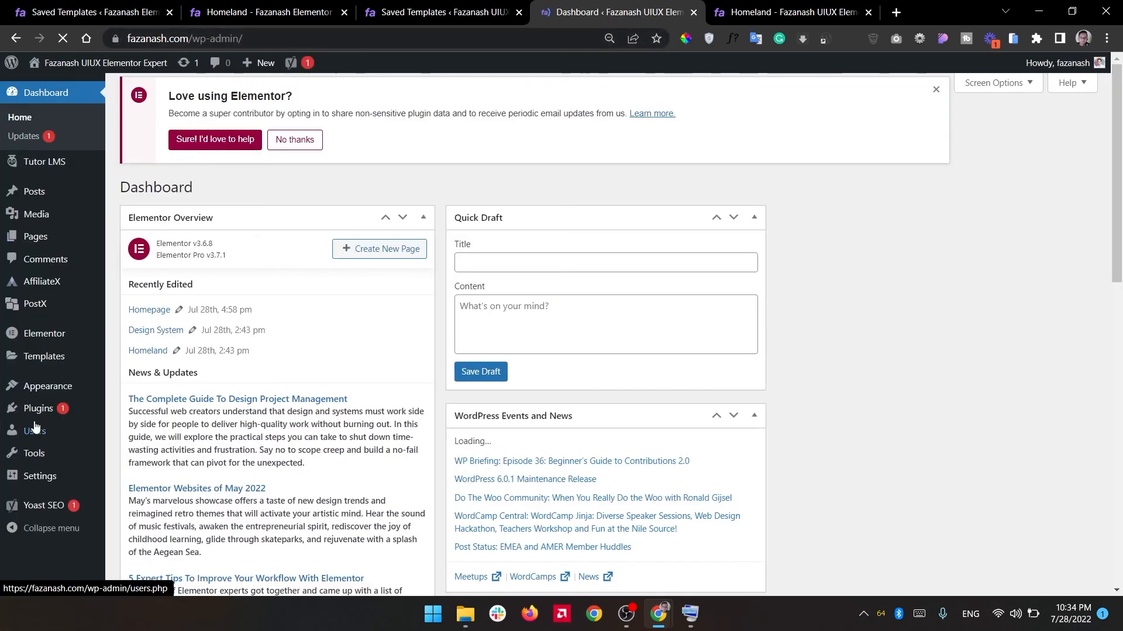
click(791, 6)
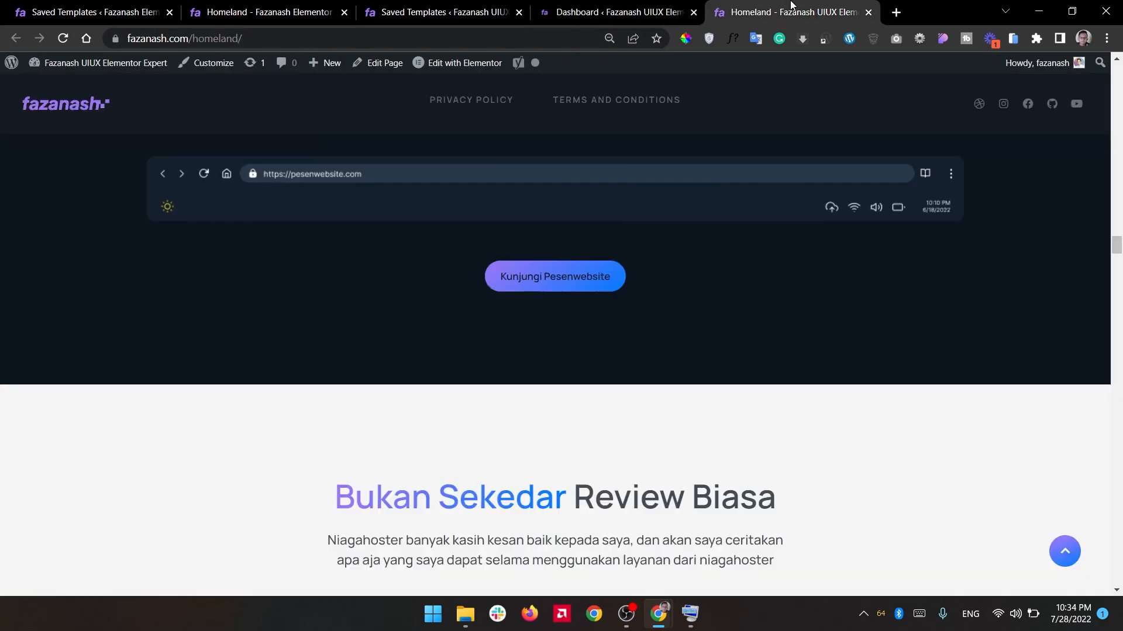
click(614, 12)
mouse_move(64, 485)
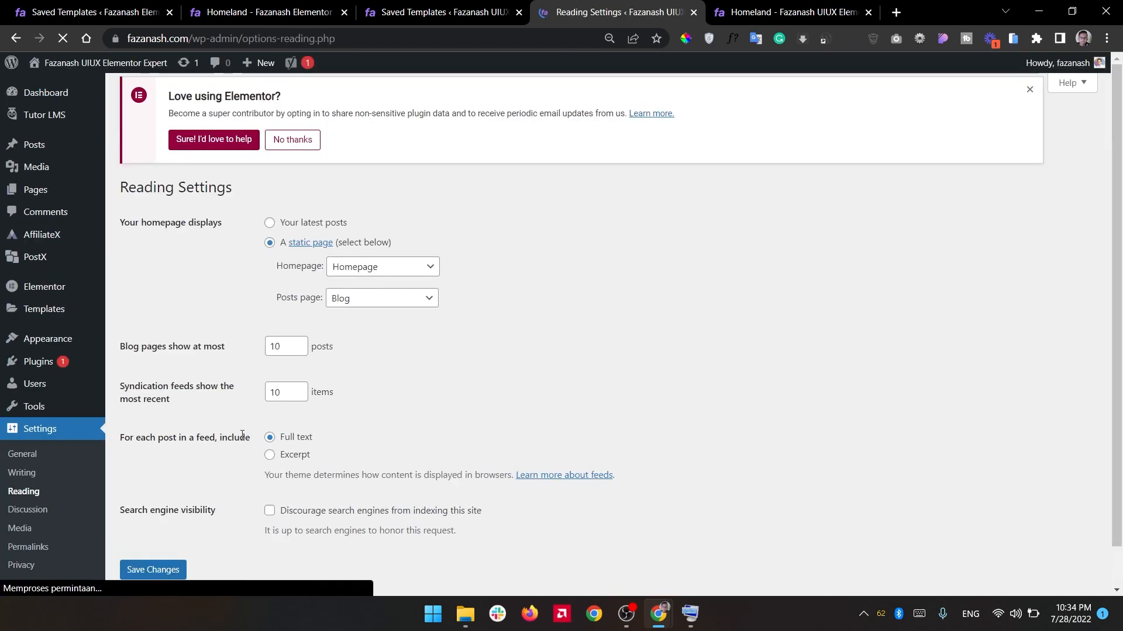
click(372, 280)
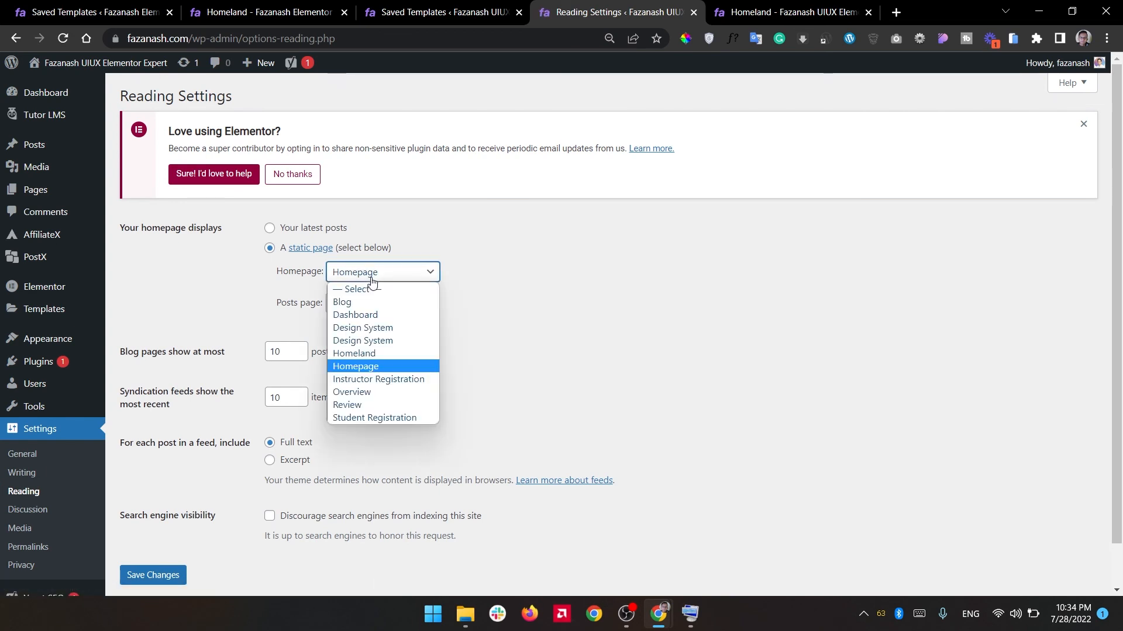
click(375, 356)
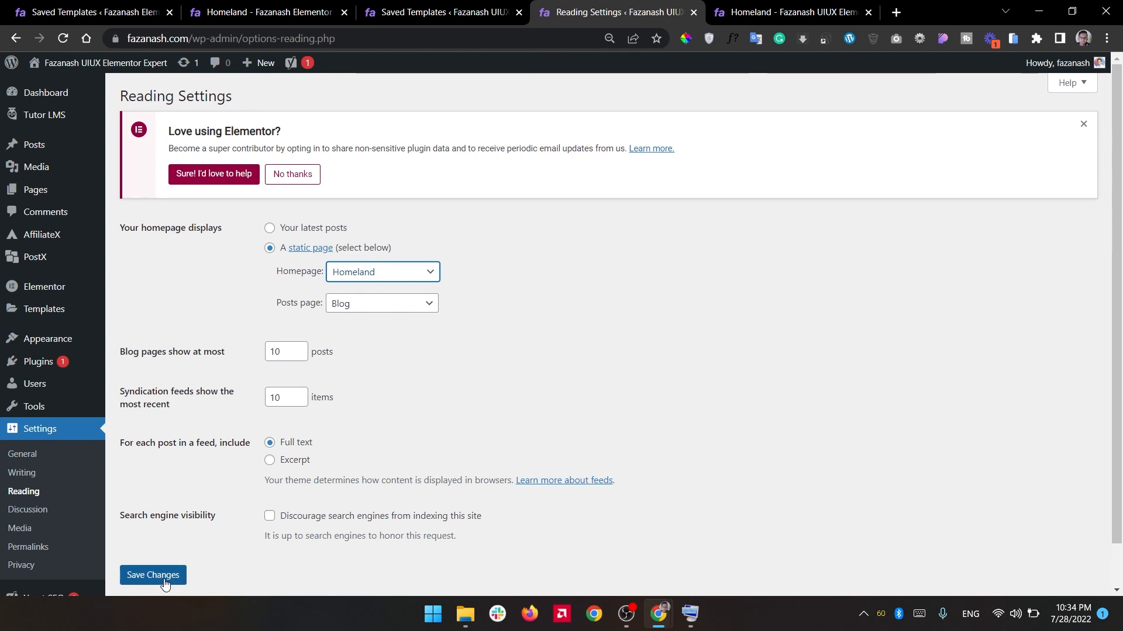
key(ctrl+Tab)
drag(269, 45, 205, 49)
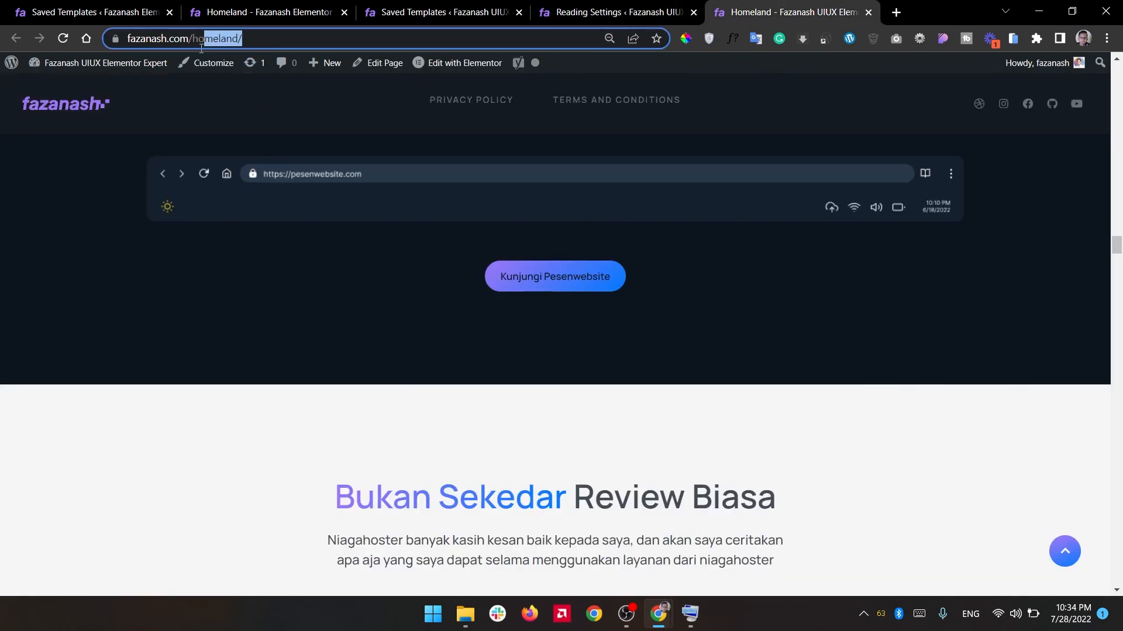
key(BackSpace)
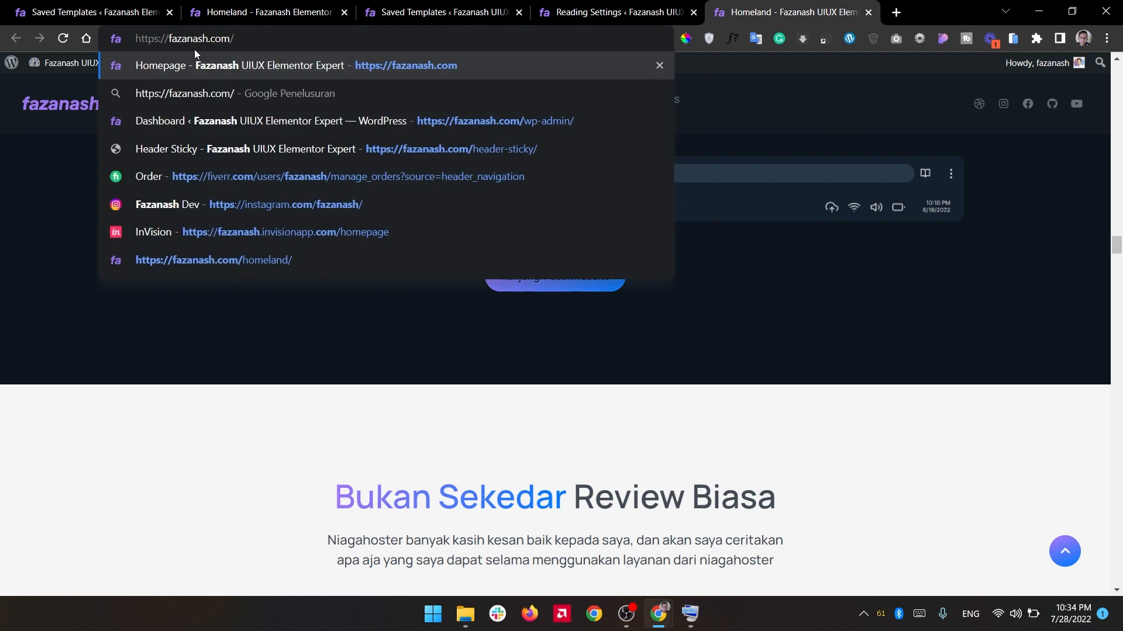
click(706, 370)
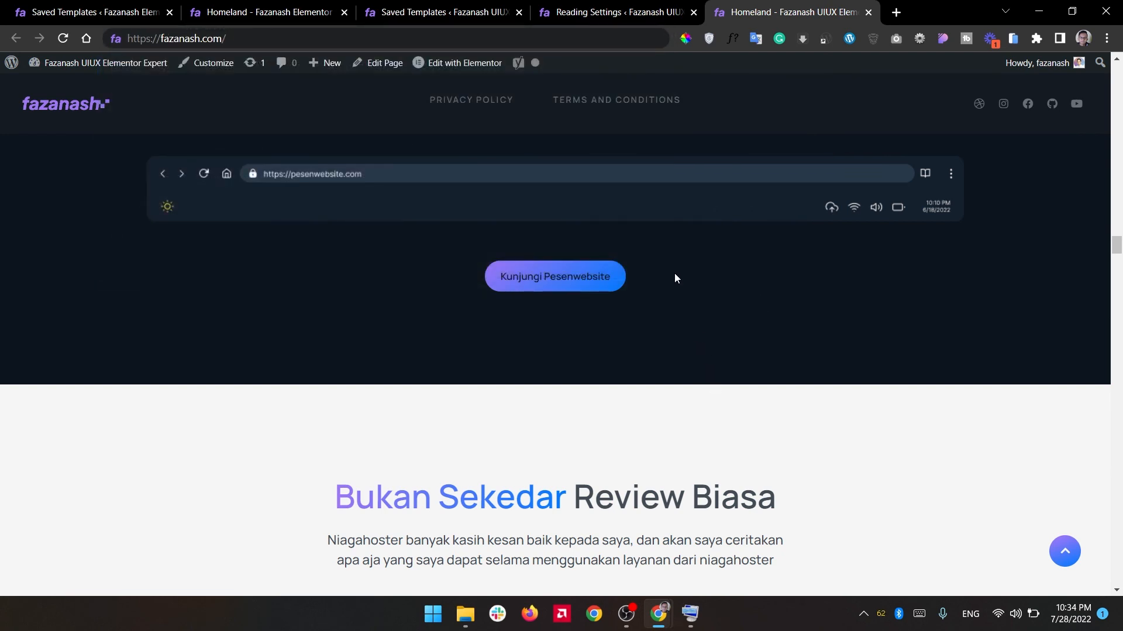